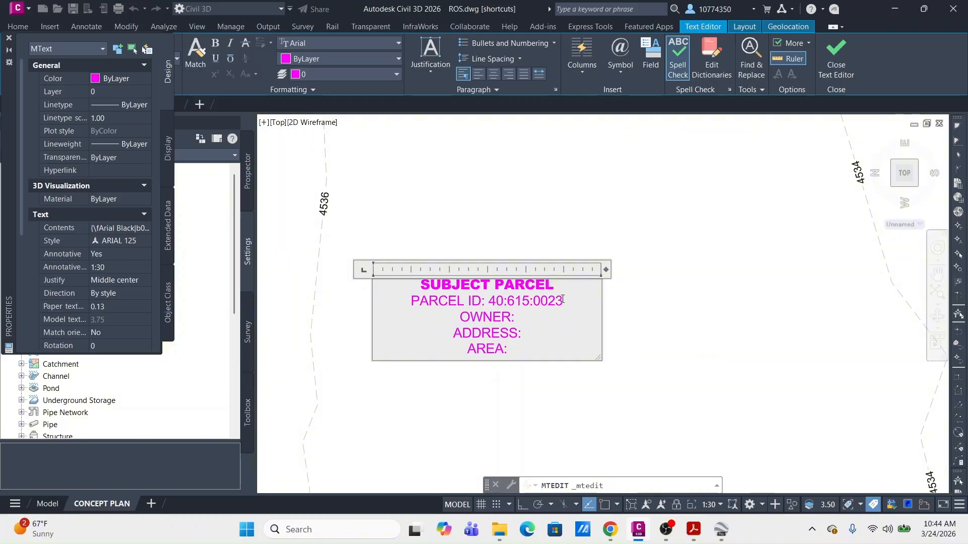
Step: Restore the deleted parcel ID digits and finish the label with owner, address and 143,713.85 SF (3.299 AC)
key(BackSpace)
key(BackSpace)
key(BackSpace)
key(BackSpace)
key(BackSpace)
key(BackSpace)
key(BackSpace)
key(BackSpace)
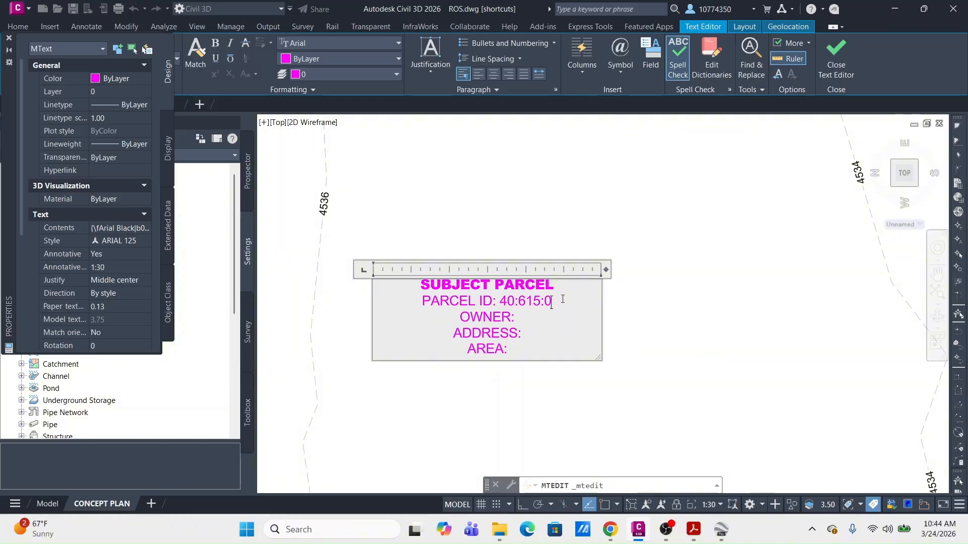
key(BackSpace)
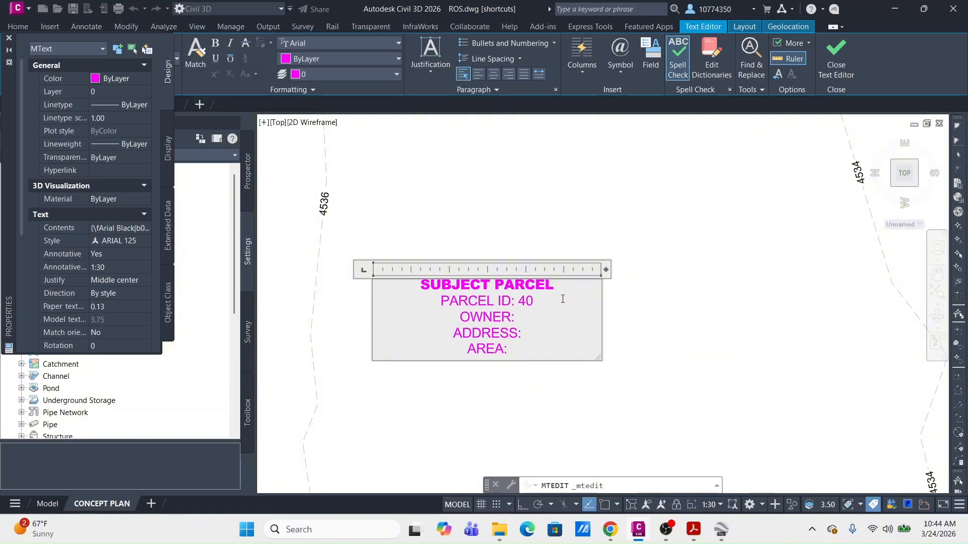
key(ctrl+z)
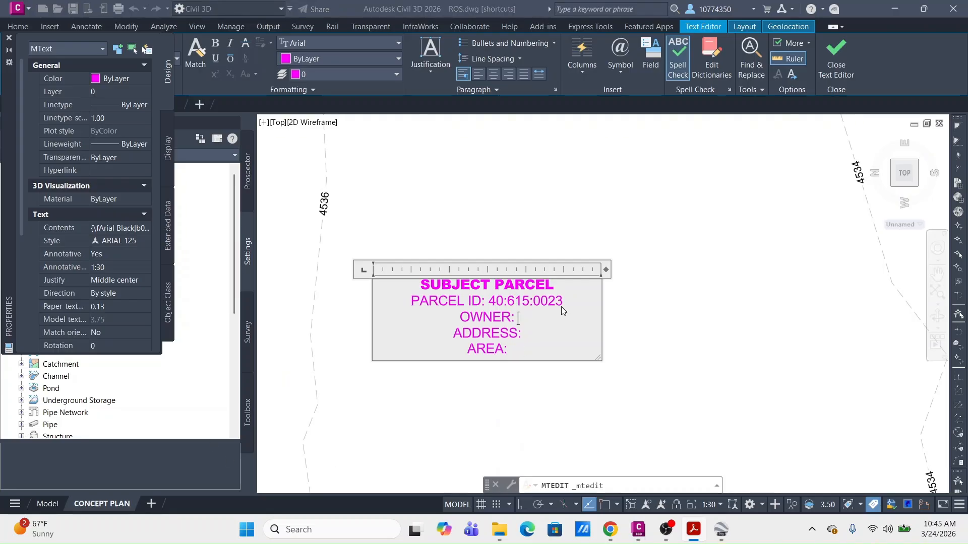
click(534, 318)
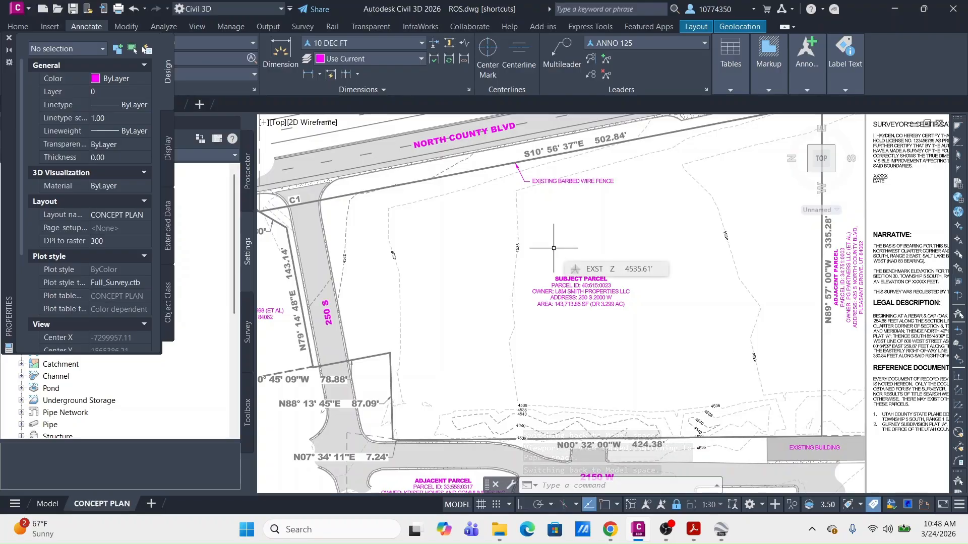
Step: Turn on a background mask for the NORTH COUNTY BLVD label using the drawing background colour
middle_drag(533, 201, 614, 283)
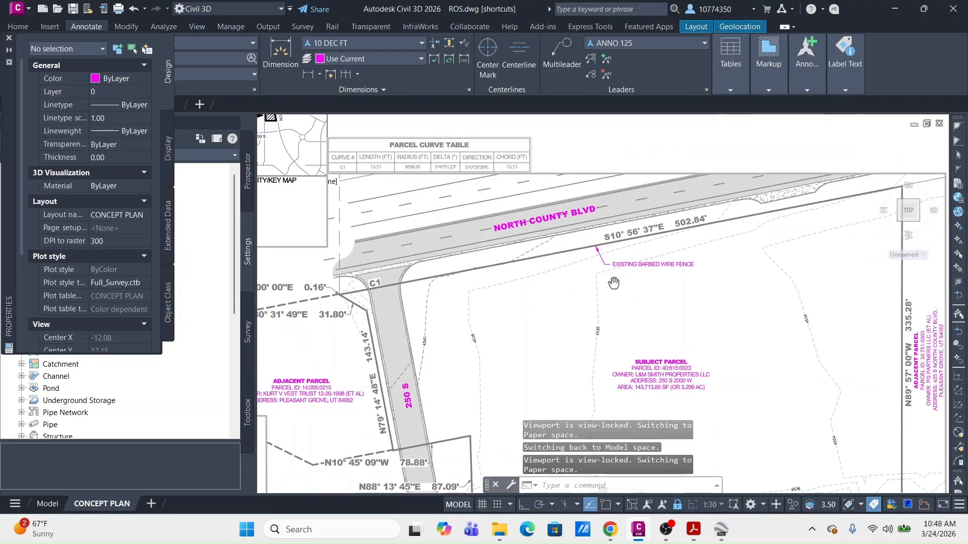
click(569, 214)
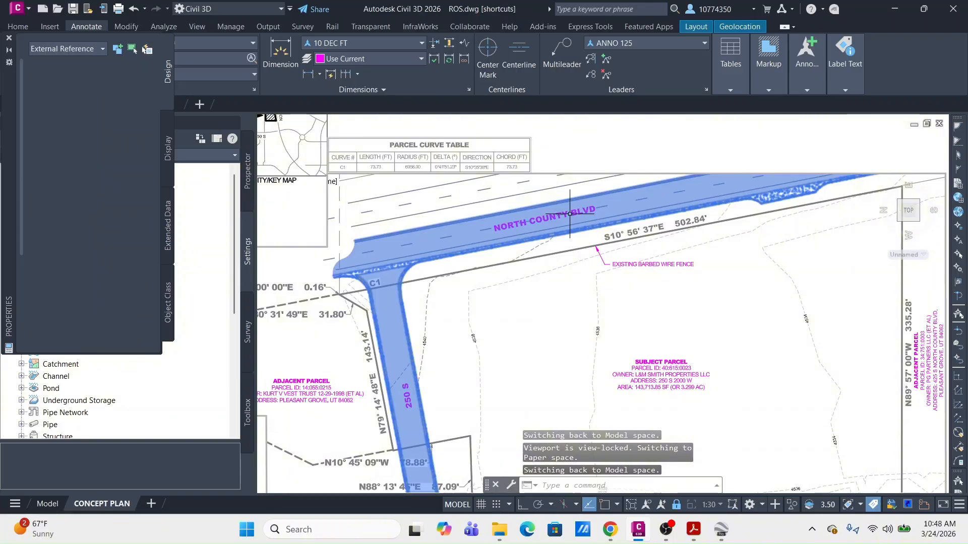
key(Escape)
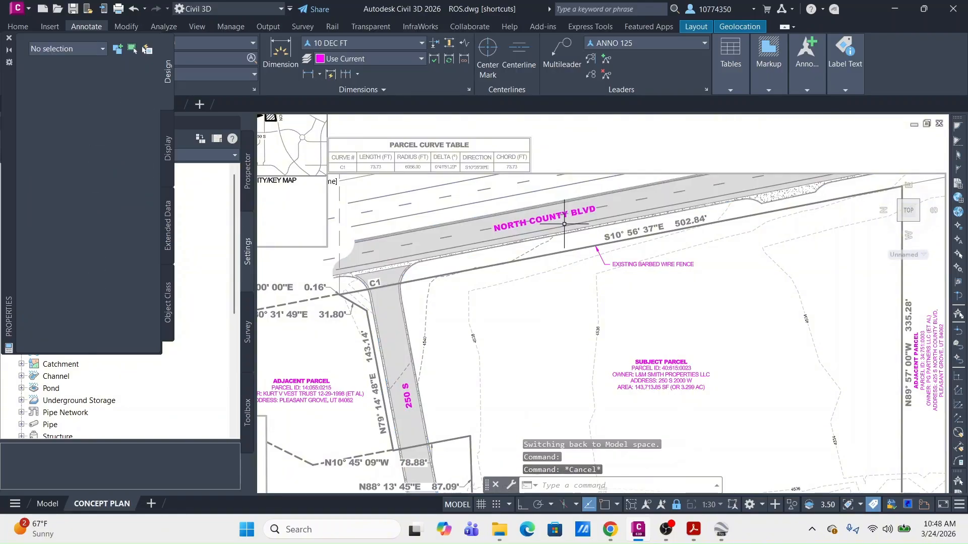
scroll(564, 224, up, 3)
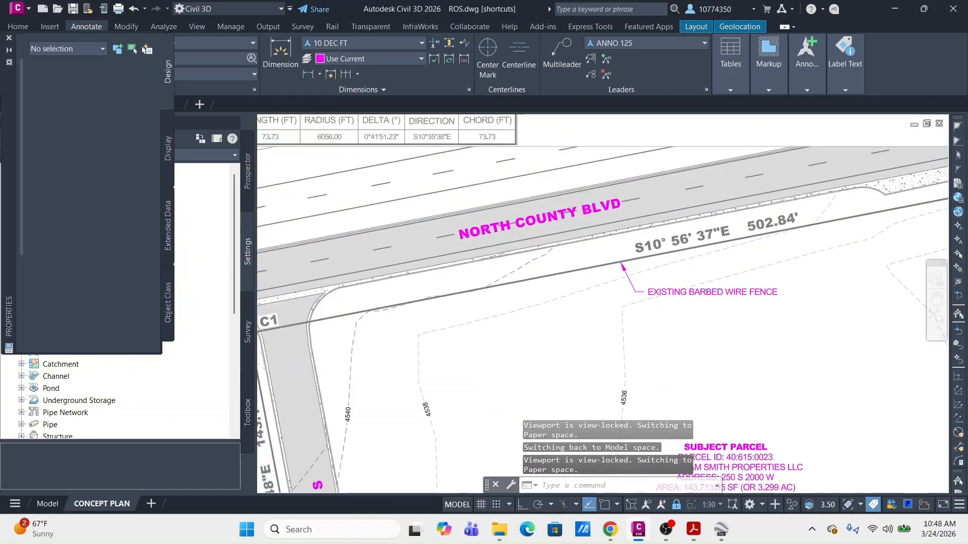
click(552, 206)
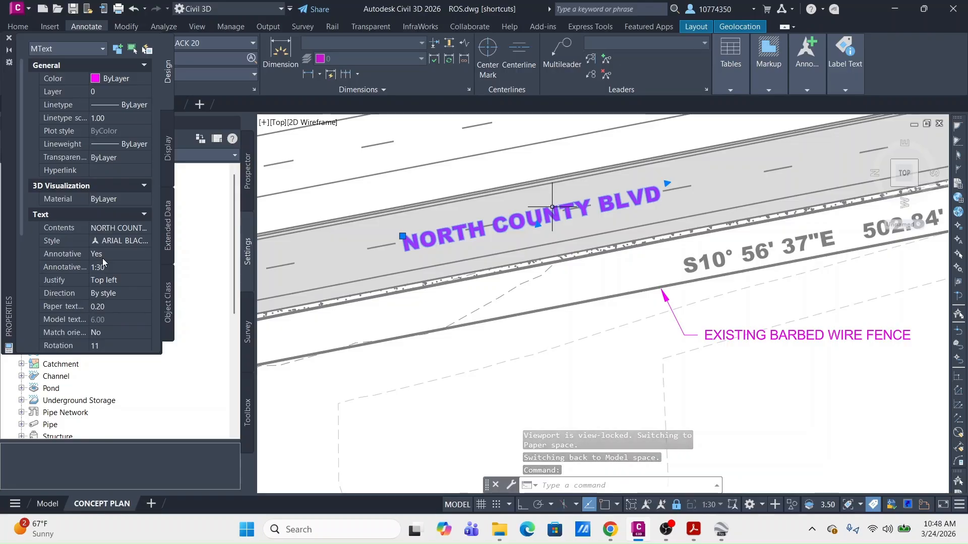
scroll(103, 259, down, 3)
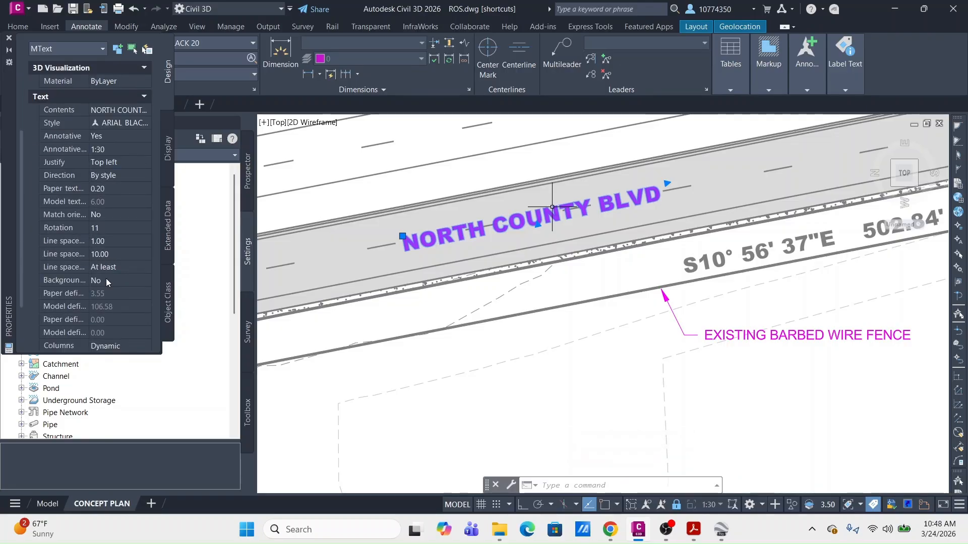
click(106, 280)
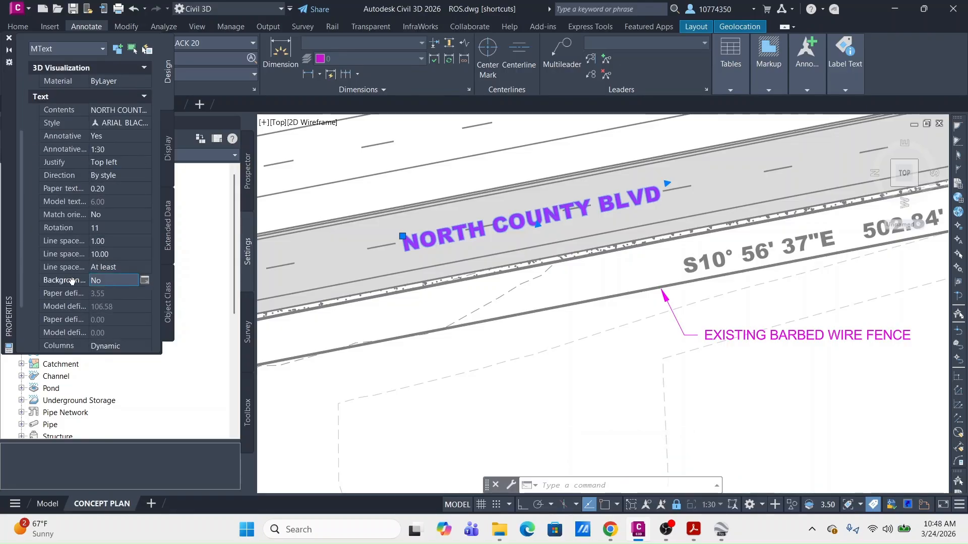
click(144, 280)
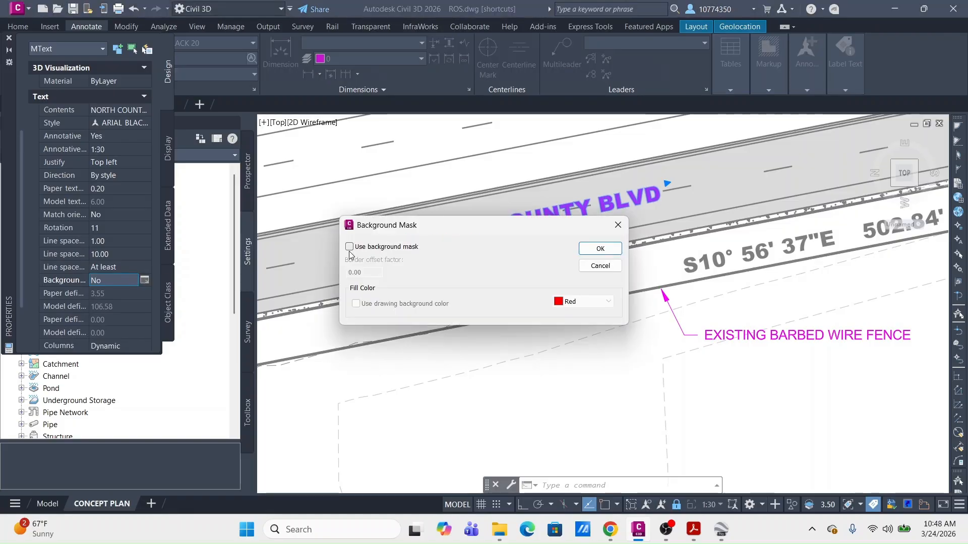
click(349, 247)
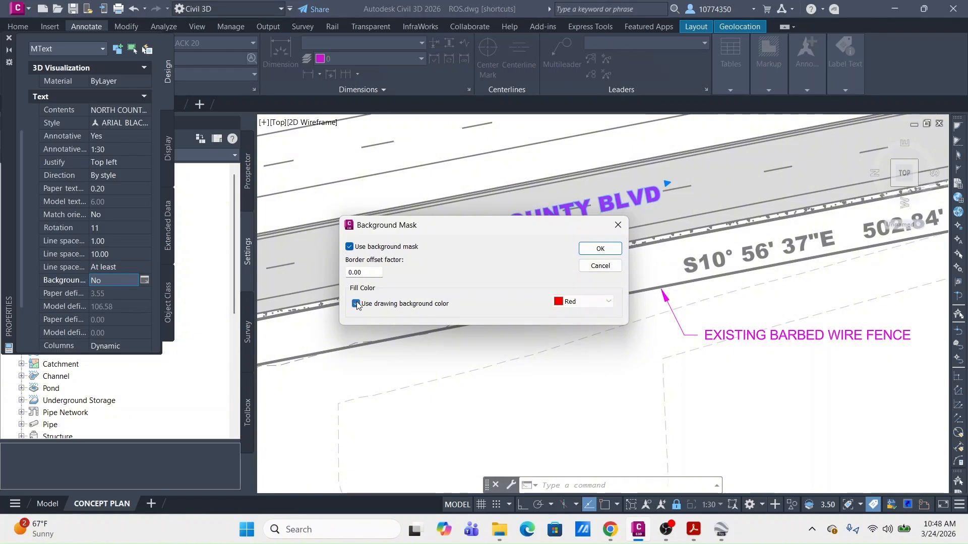
click(611, 248)
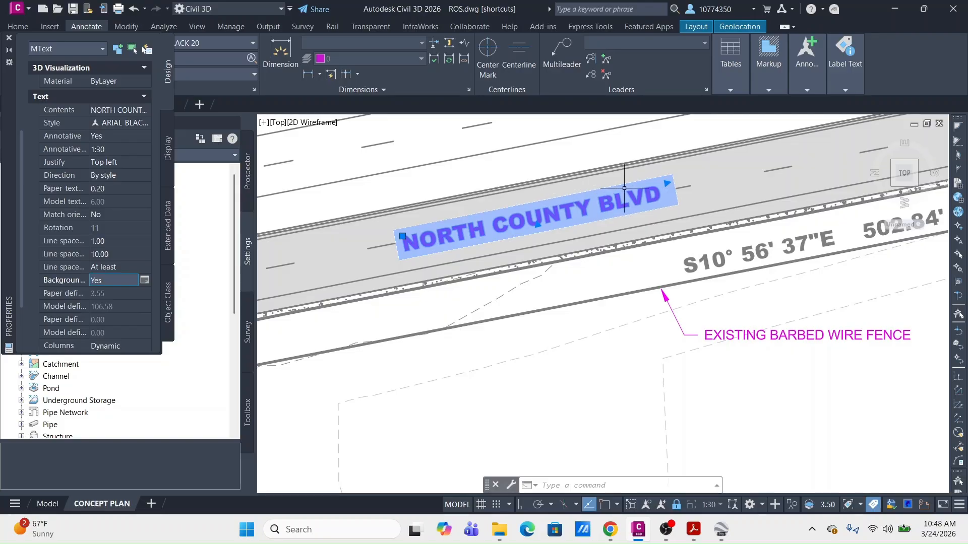
key(Escape)
key(Escape)
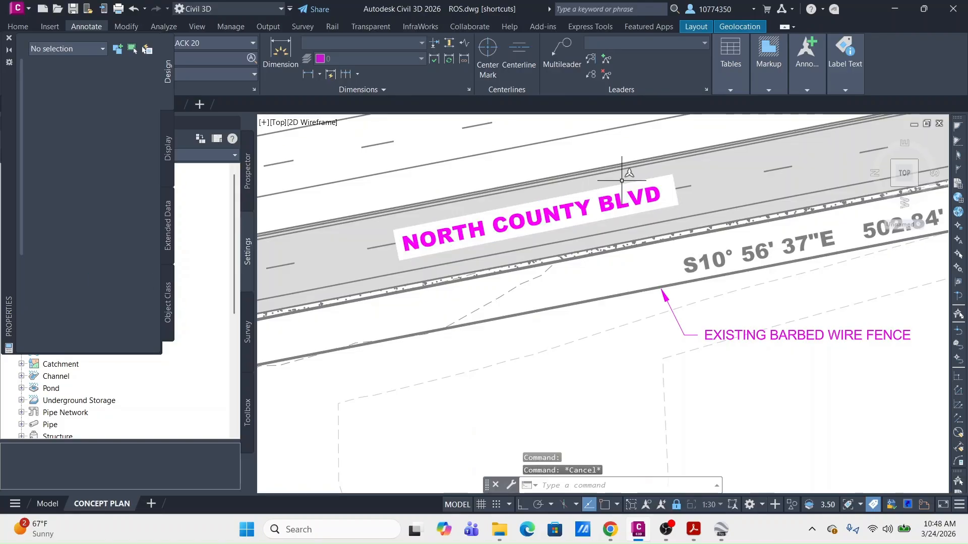
Step: Select the NORTH COUNTY BLVD and barbed wire fence labels plus all similar text labels
scroll(621, 180, down, 2)
click(644, 183)
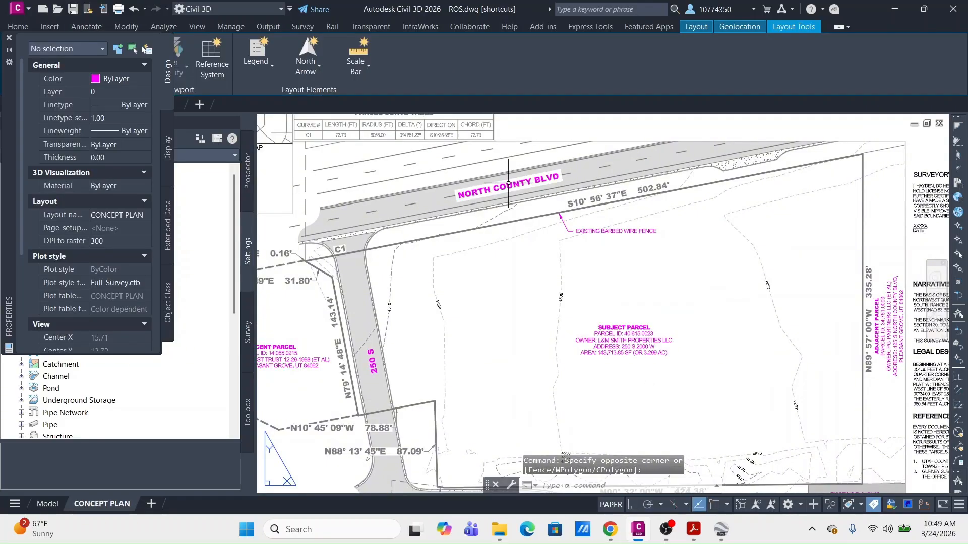
scroll(508, 183, down, 2)
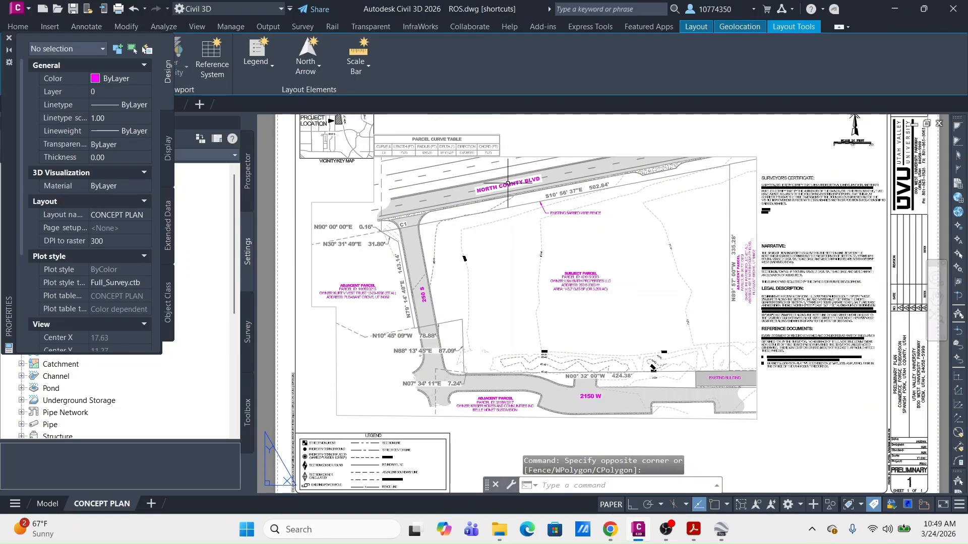
double_click(508, 248)
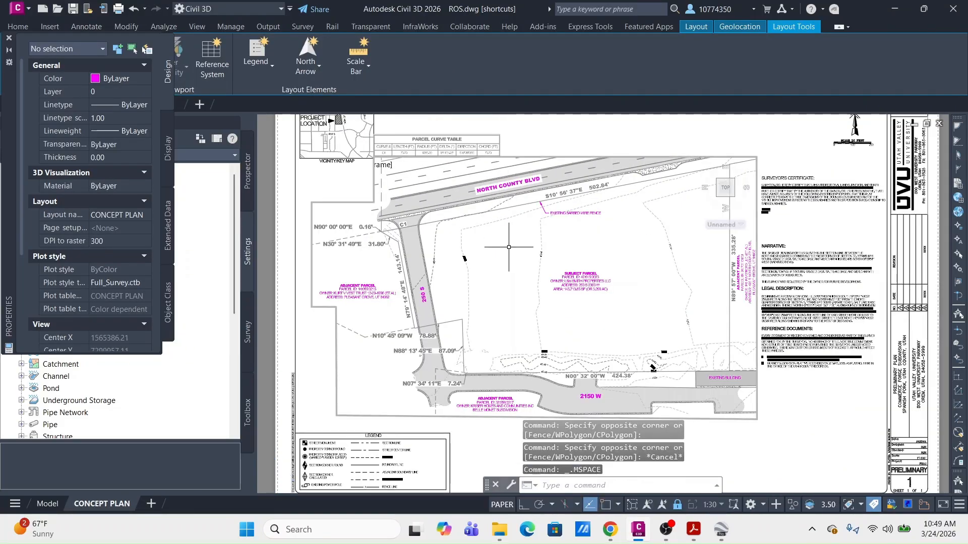
click(533, 181)
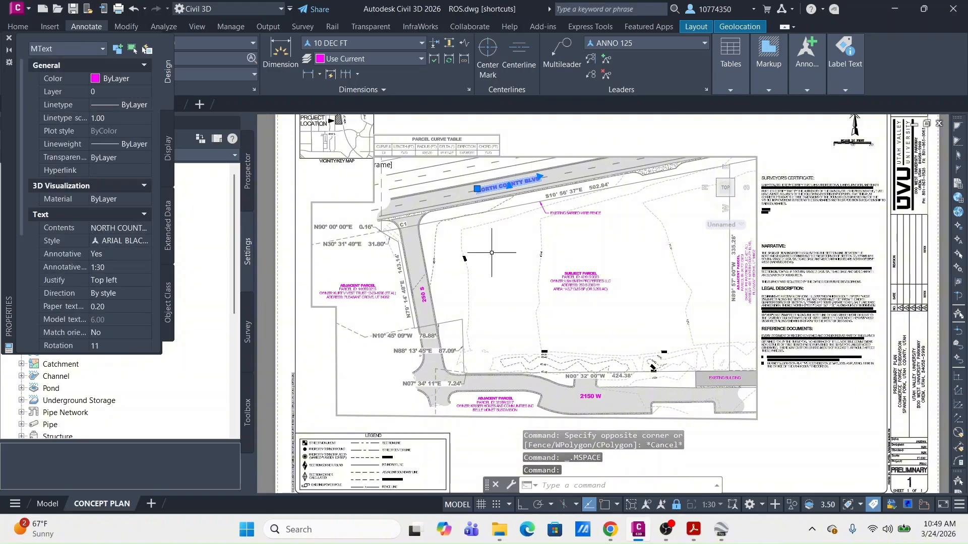
click(581, 213)
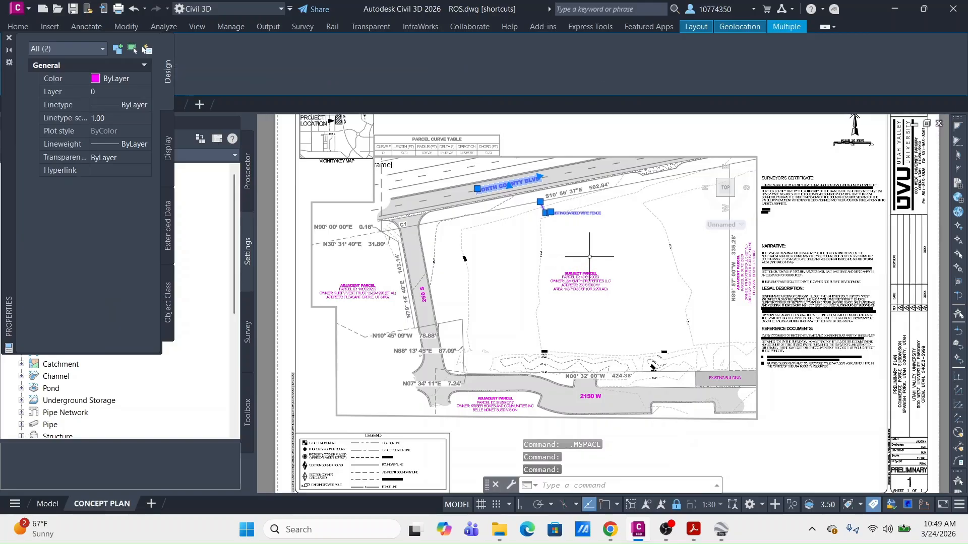
right_click(506, 275)
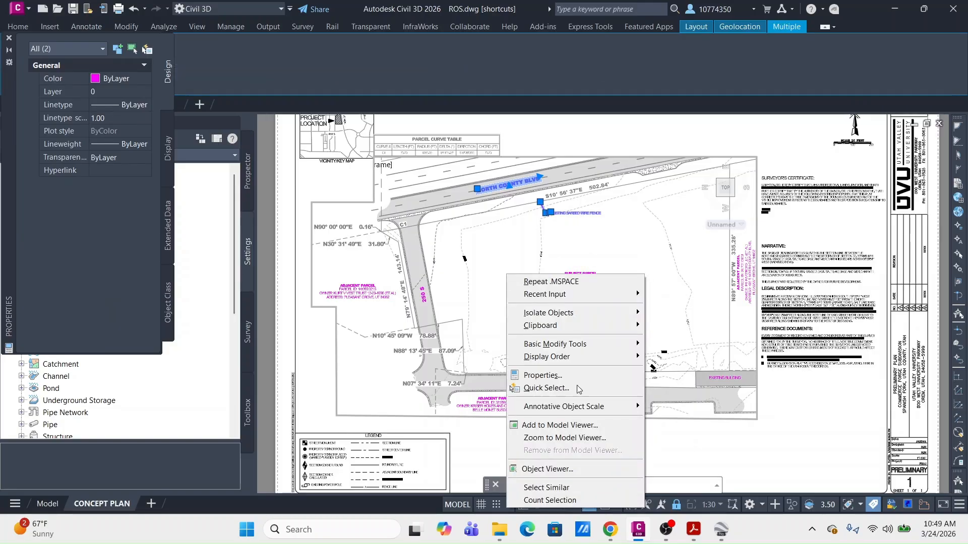
click(578, 485)
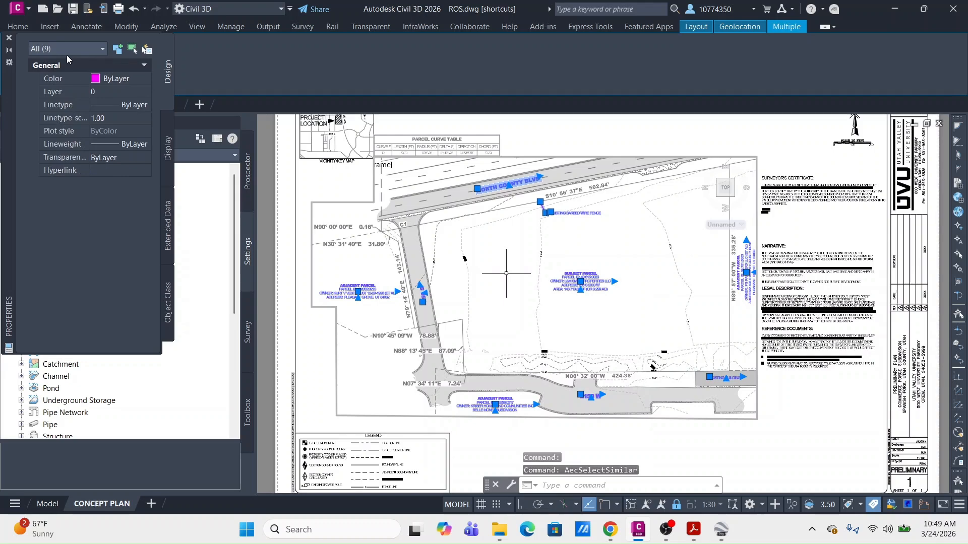
Step: Move the selected labels onto the SV-ALGN-TEXT layer
click(126, 79)
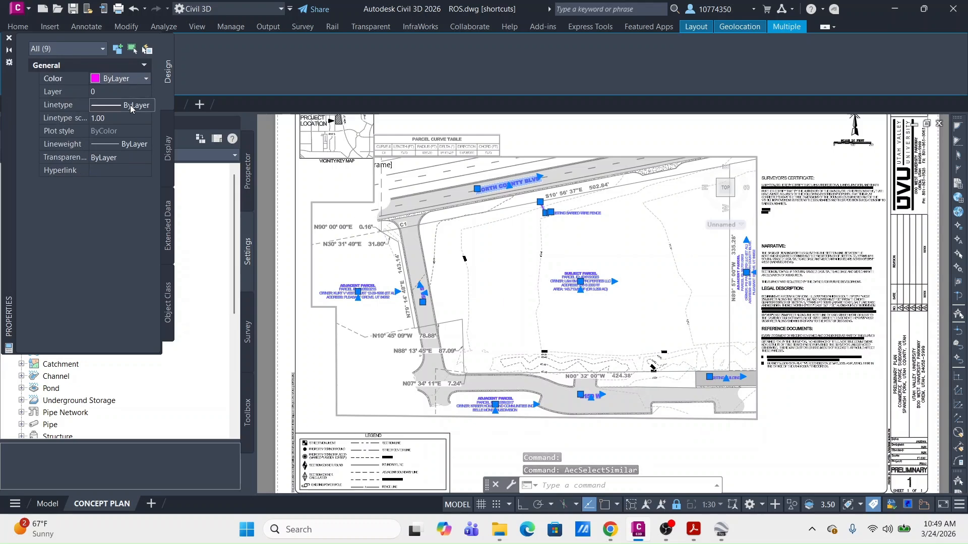
click(128, 95)
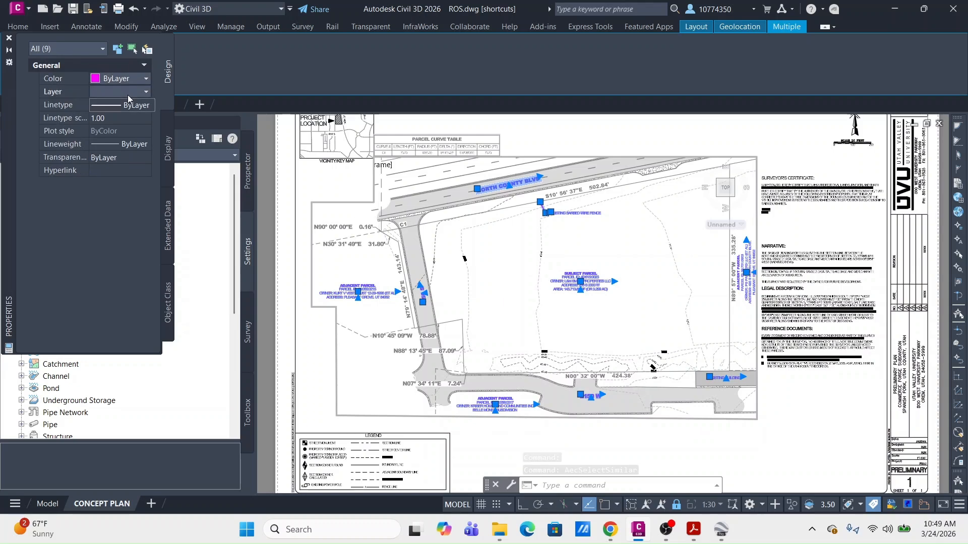
click(128, 95)
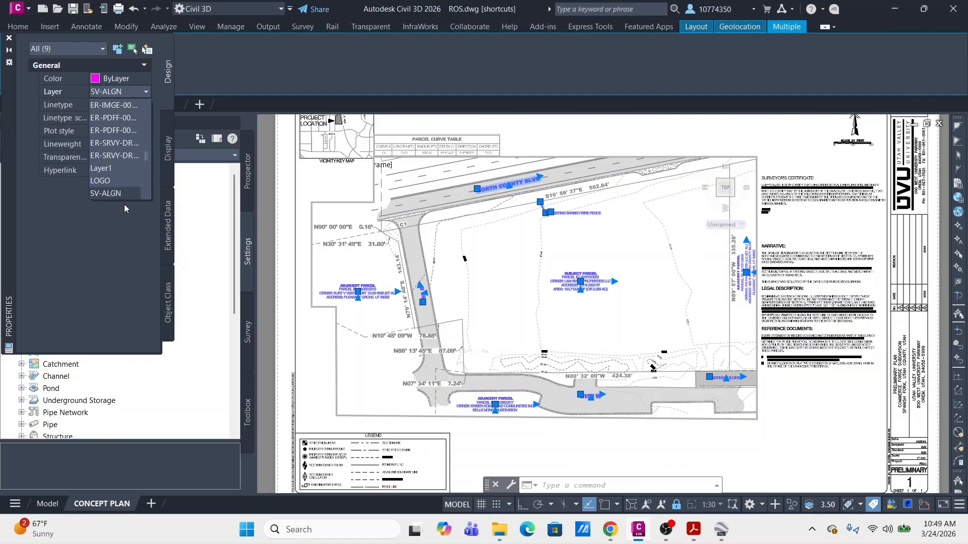
scroll(121, 173, down, 2)
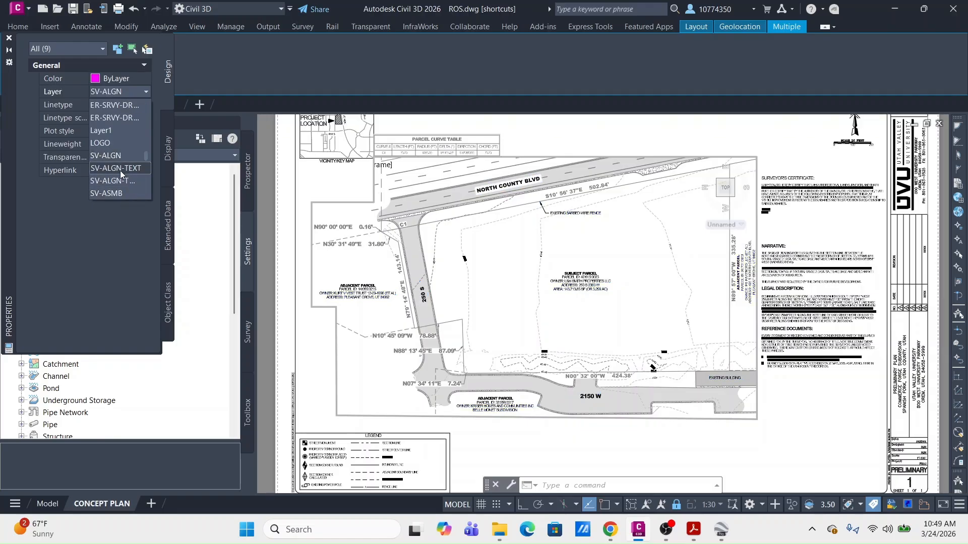
click(121, 172)
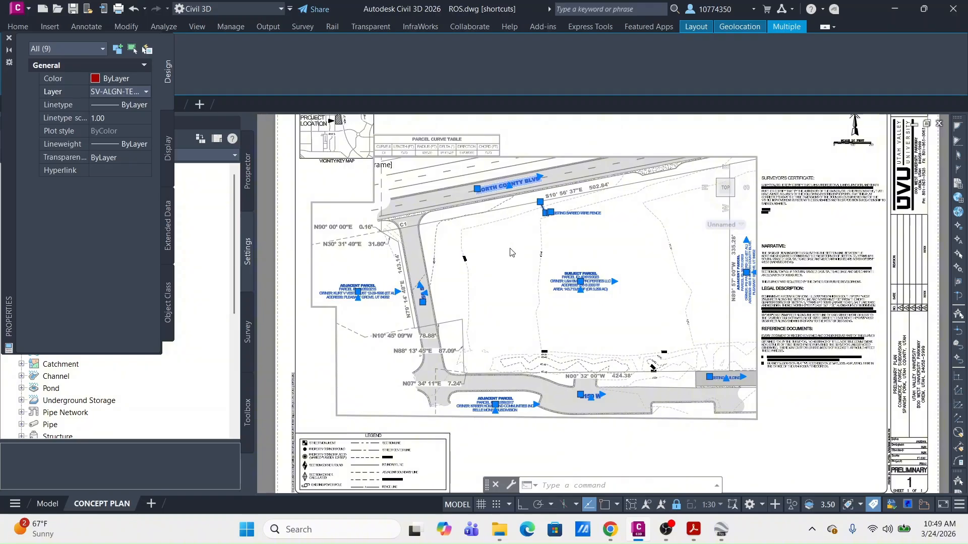
key(Escape)
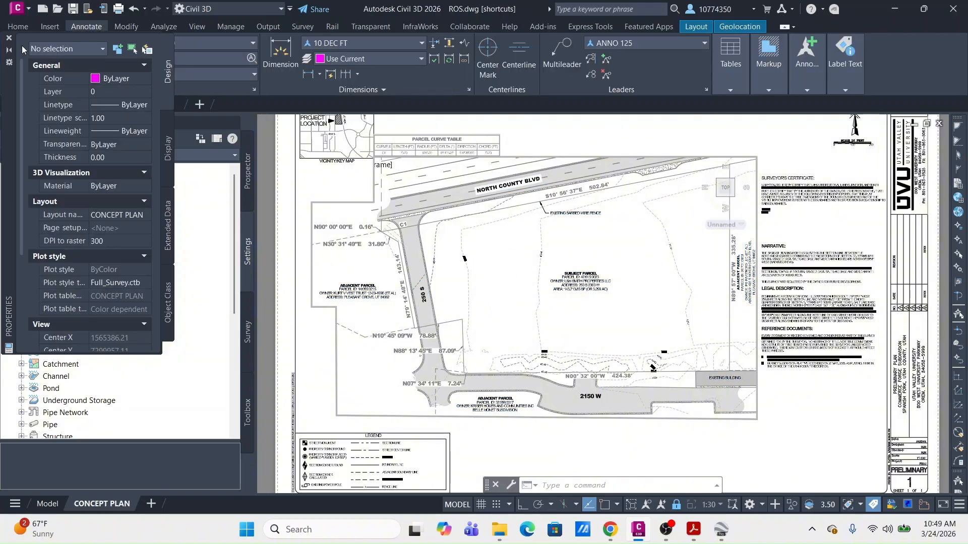
Step: Close the Properties palette and zoom in on the legend's monument and line symbols
click(8, 38)
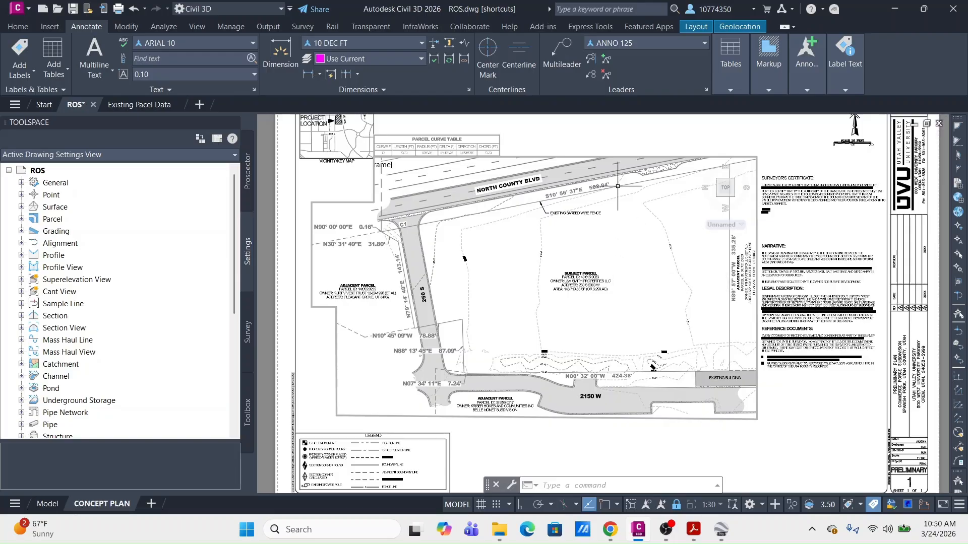
mouse_move(616, 248)
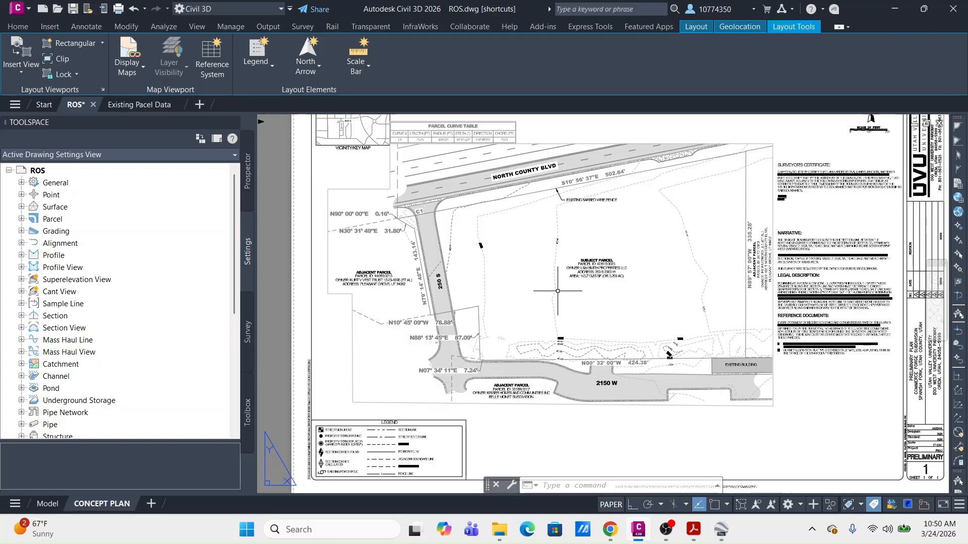
scroll(403, 453, up, 2)
scroll(402, 452, up, 3)
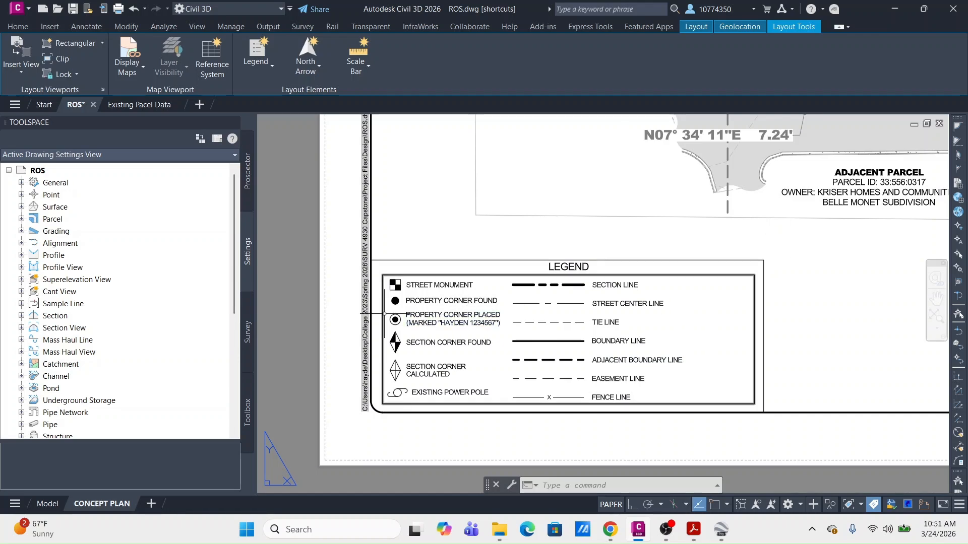
Step: Copy the legend's property-corner-found dot with its centre as the base point
middle_drag(614, 285, 433, 403)
scroll(561, 321, down, 3)
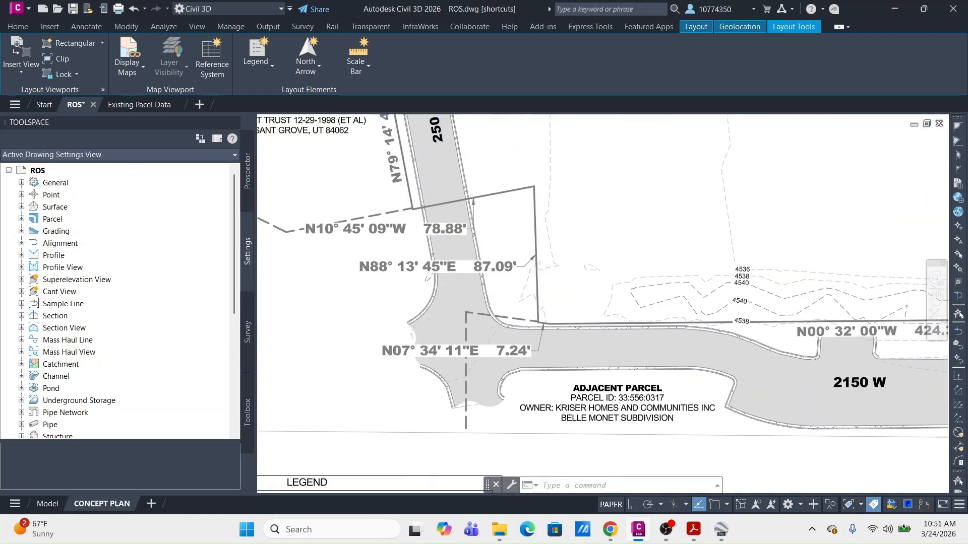
middle_drag(572, 237, 532, 312)
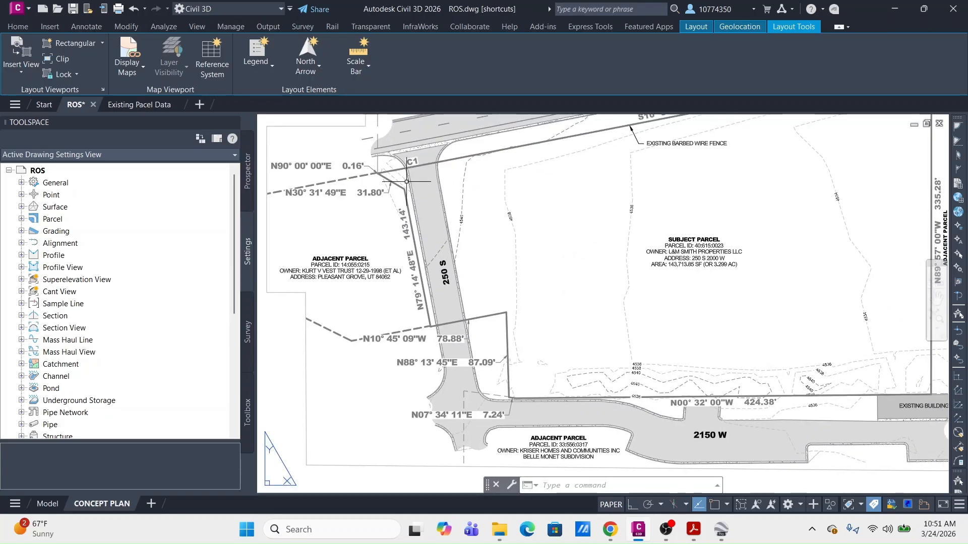
middle_drag(610, 221, 576, 251)
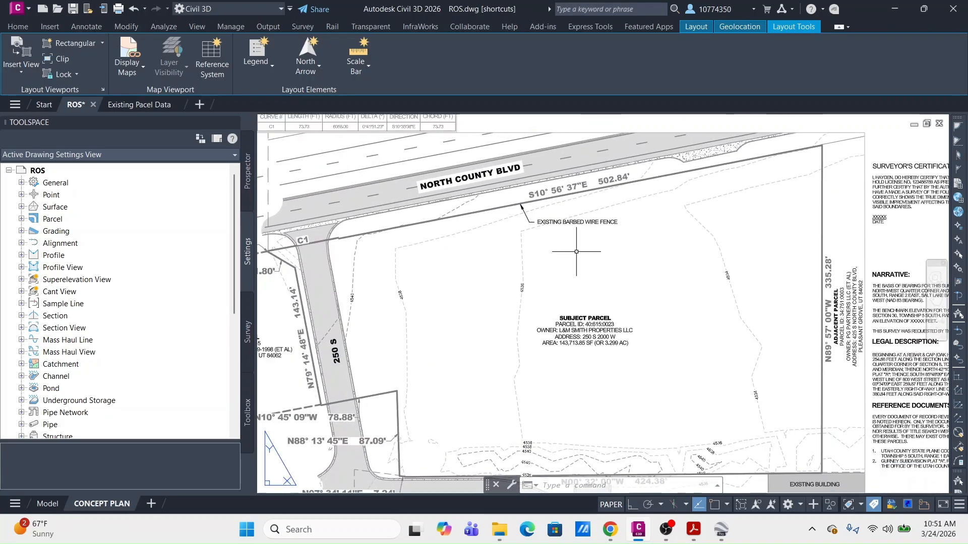
middle_drag(502, 327, 635, 193)
middle_drag(570, 264, 679, 185)
scroll(382, 386, up, 10)
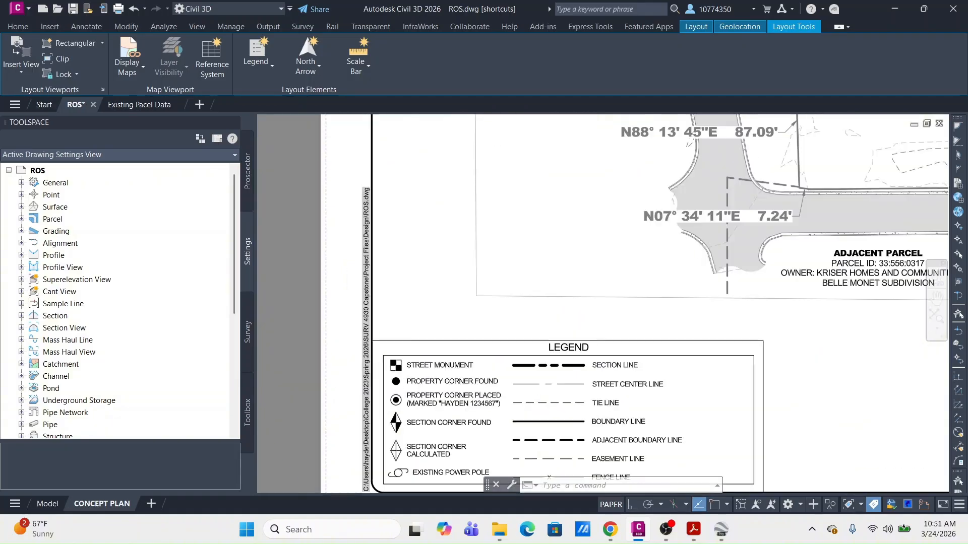
click(430, 319)
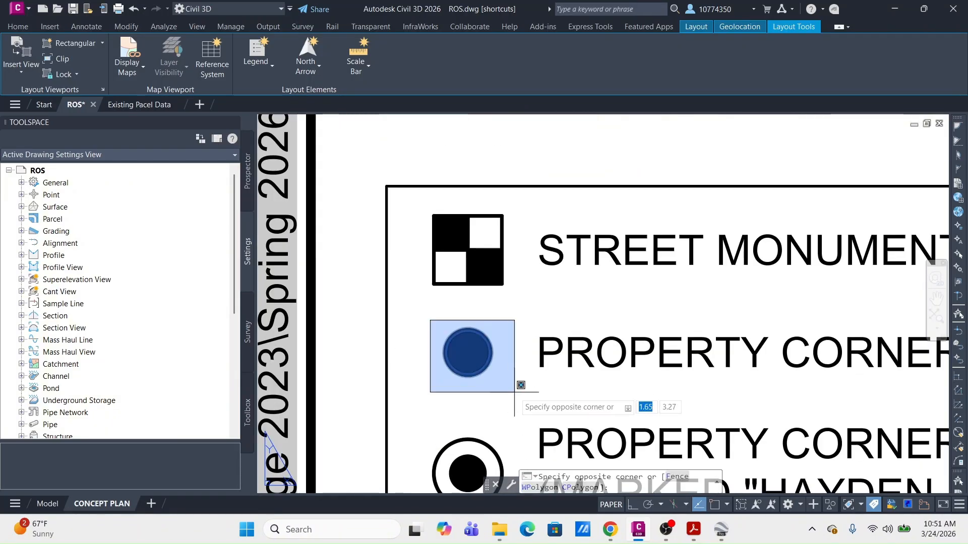
click(514, 392)
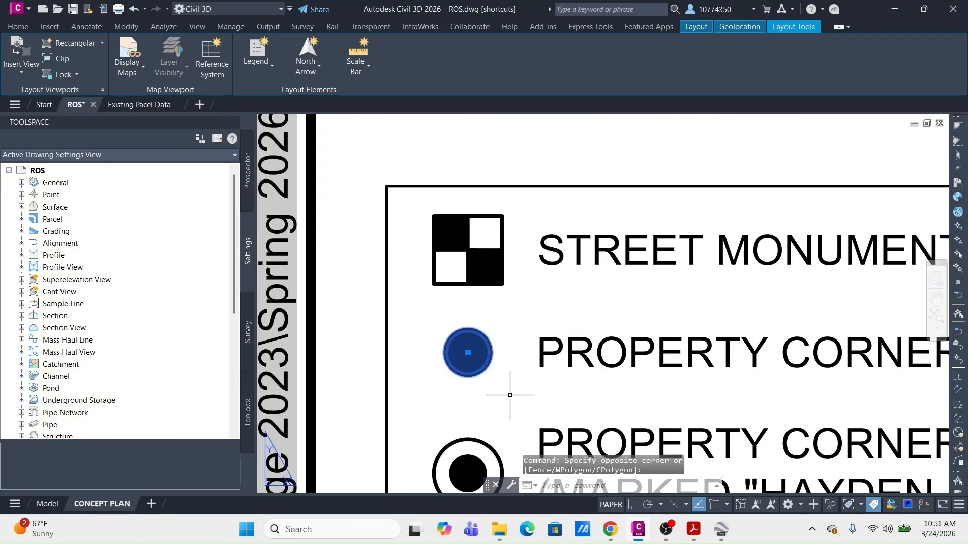
key(ctrl+shift+c)
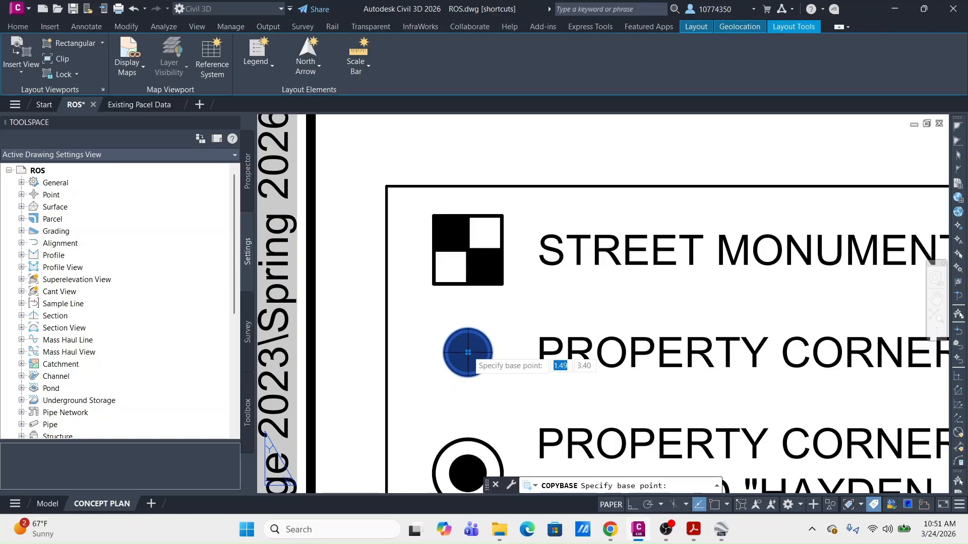
click(468, 352)
Step: With Osnap on, paste dots at the corners beyond 78.88' and near 7.24'
scroll(524, 297, down, 5)
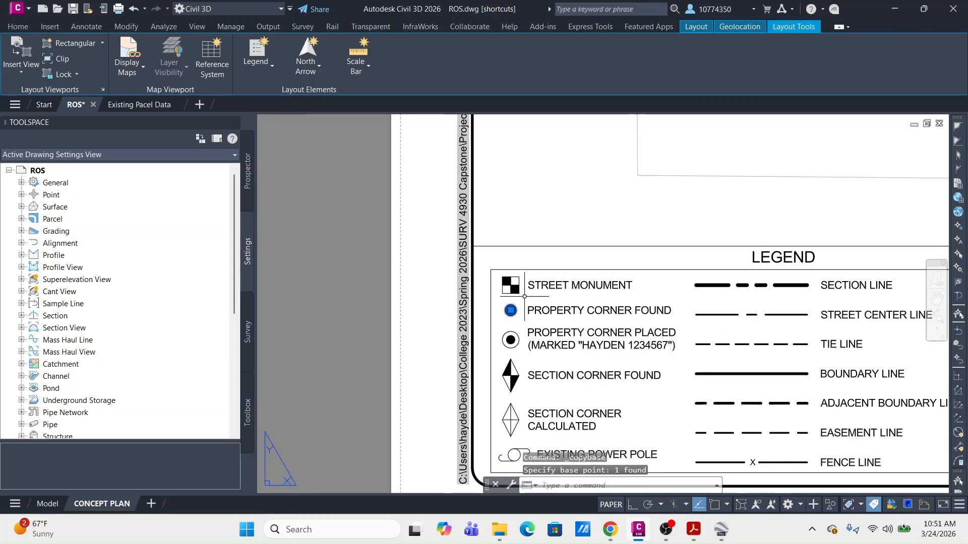
middle_drag(644, 207, 377, 486)
middle_drag(725, 209, 494, 365)
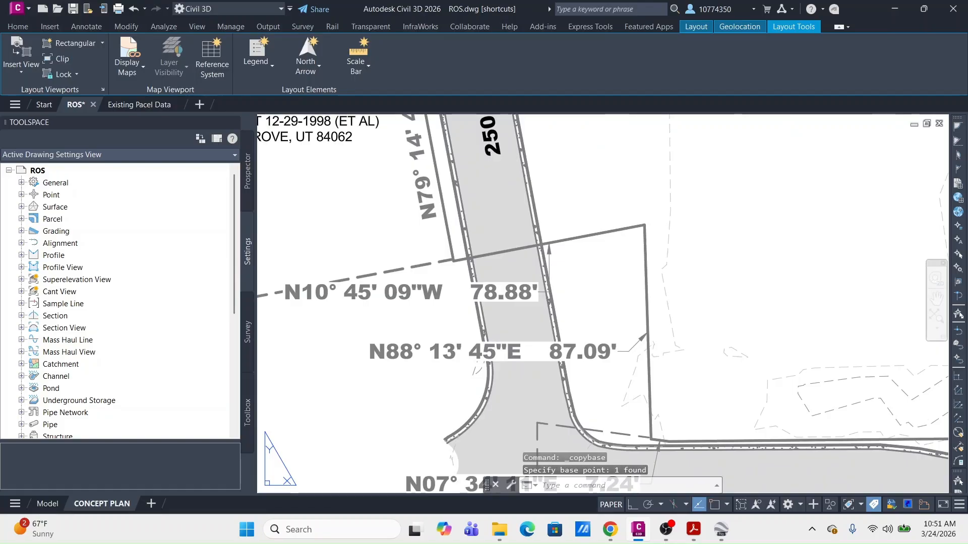
key(ctrl+v)
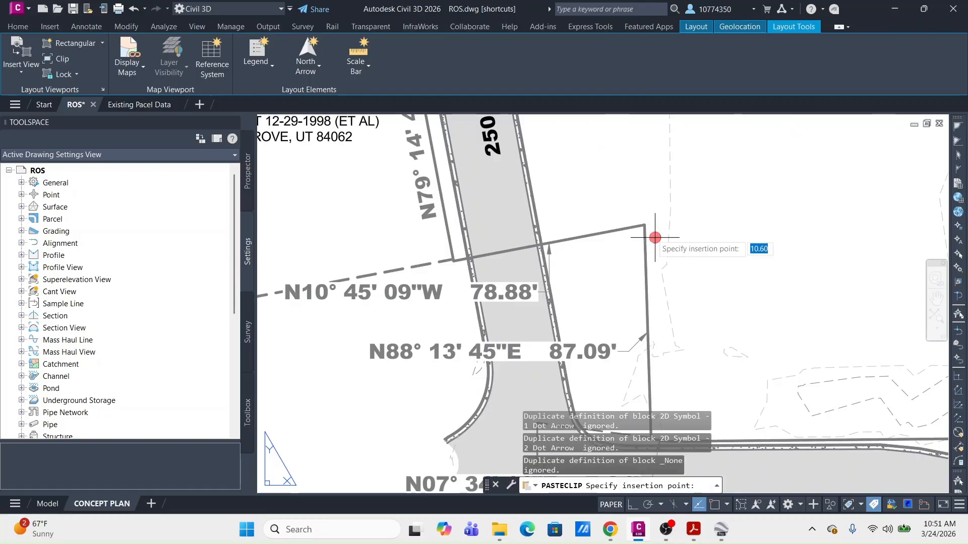
click(716, 506)
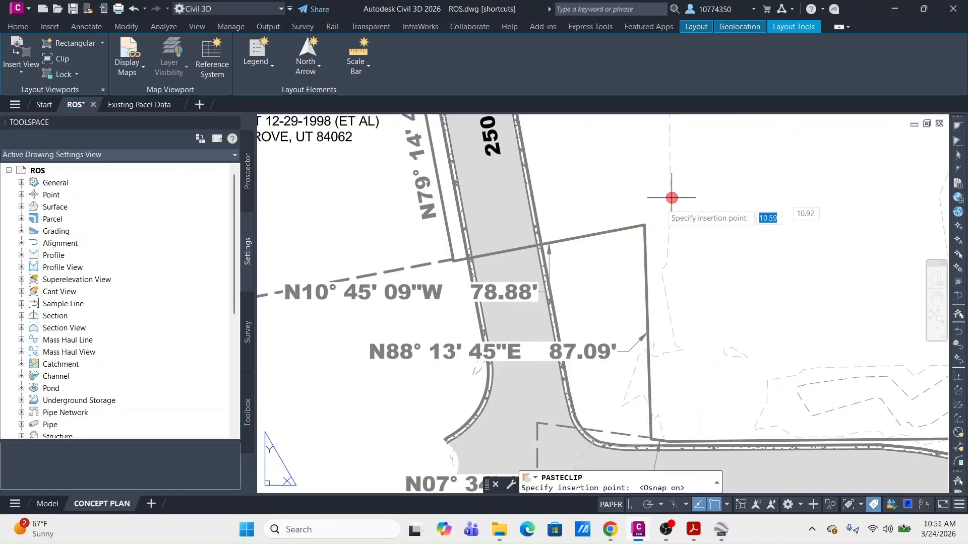
click(644, 224)
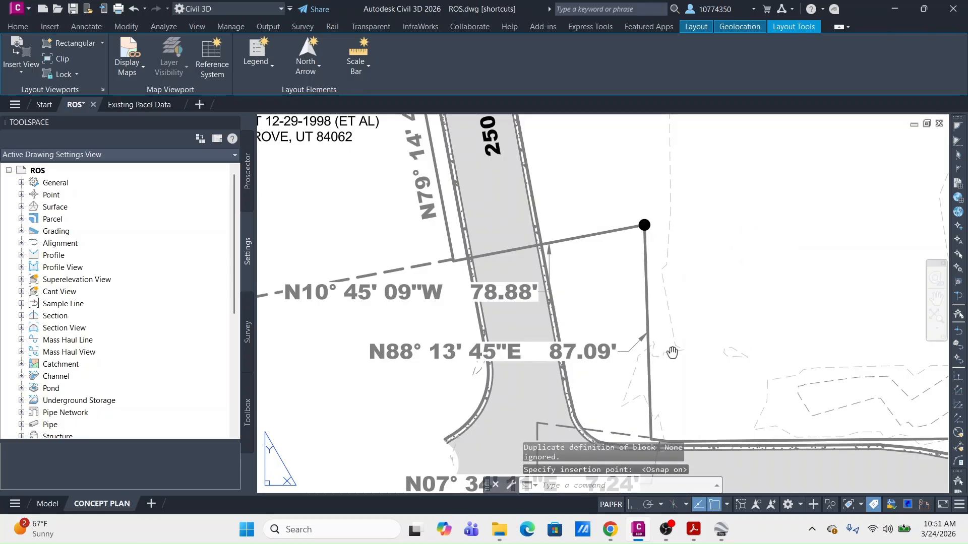
middle_drag(672, 352, 583, 240)
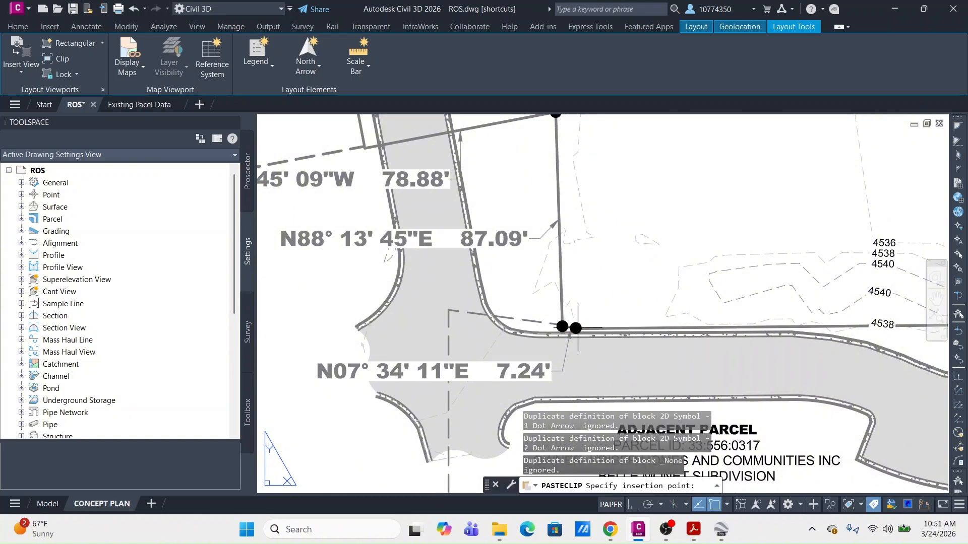
click(578, 328)
Step: Paste a dot at the existing building's corner
scroll(625, 263, down, 2)
middle_drag(804, 248, 434, 302)
middle_drag(734, 302, 439, 302)
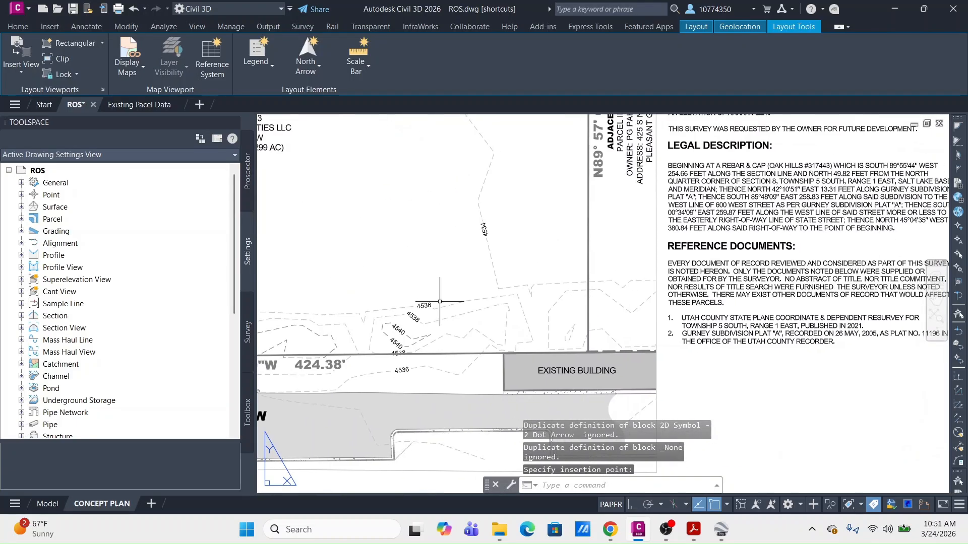
double_click(863, 317)
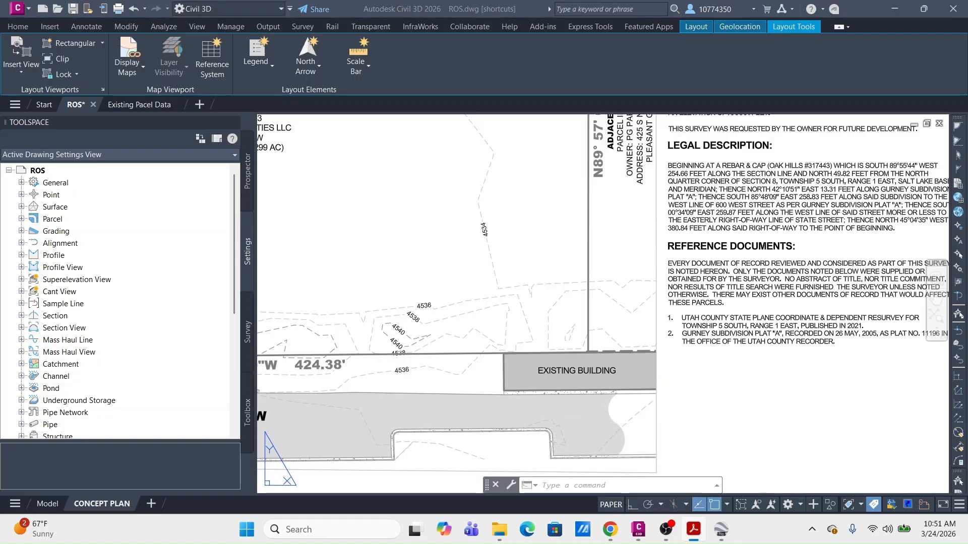
click(612, 264)
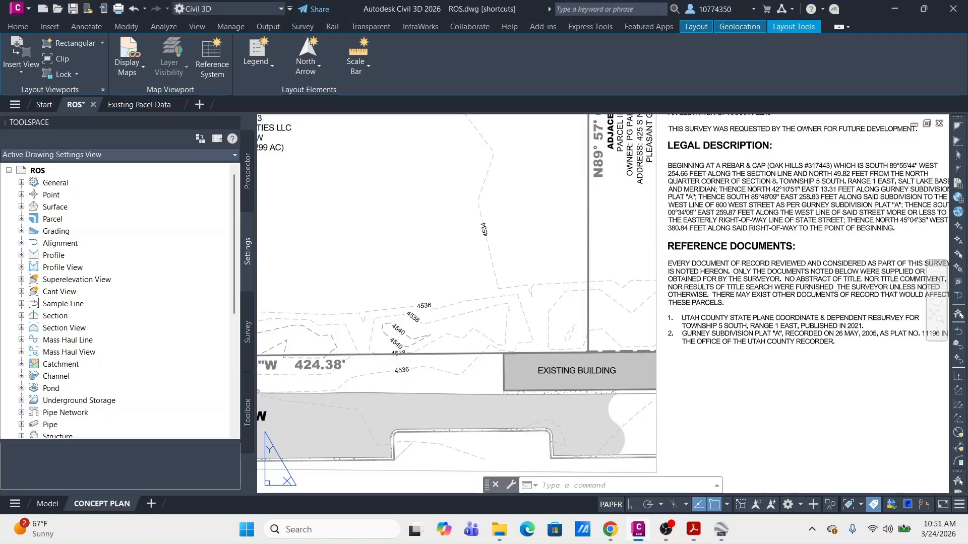
key(ctrl+v)
scroll(587, 353, up, 6)
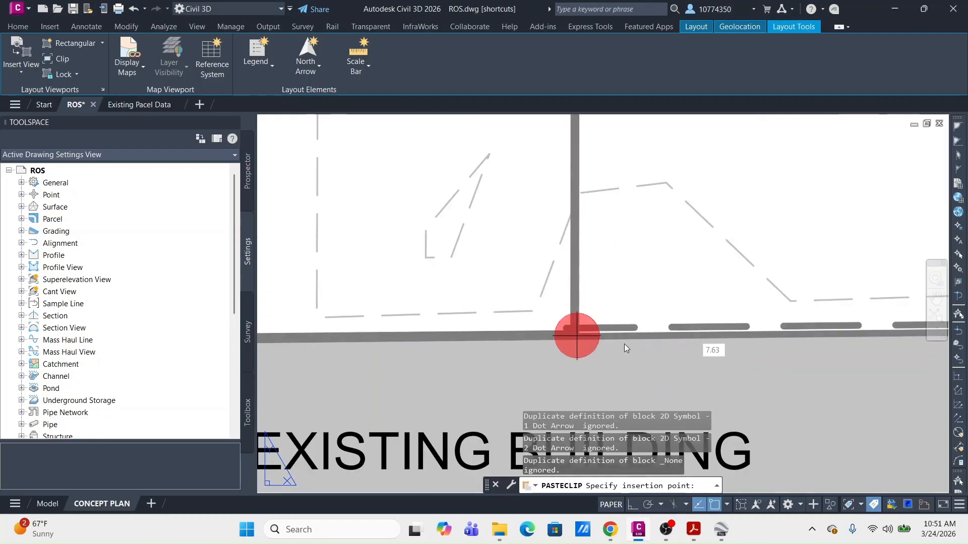
click(574, 335)
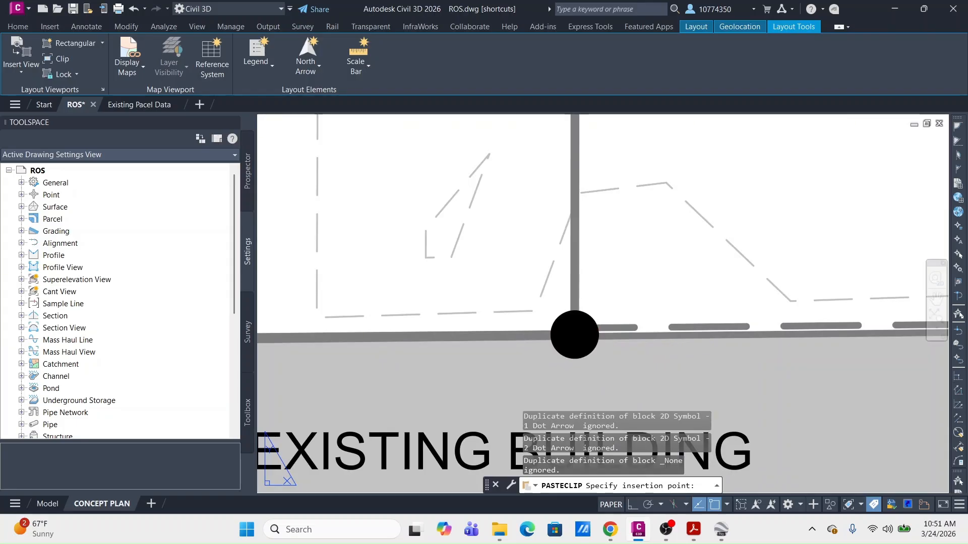
Step: Paste a dot at the northeast boundary corner by the road
scroll(611, 297, down, 4)
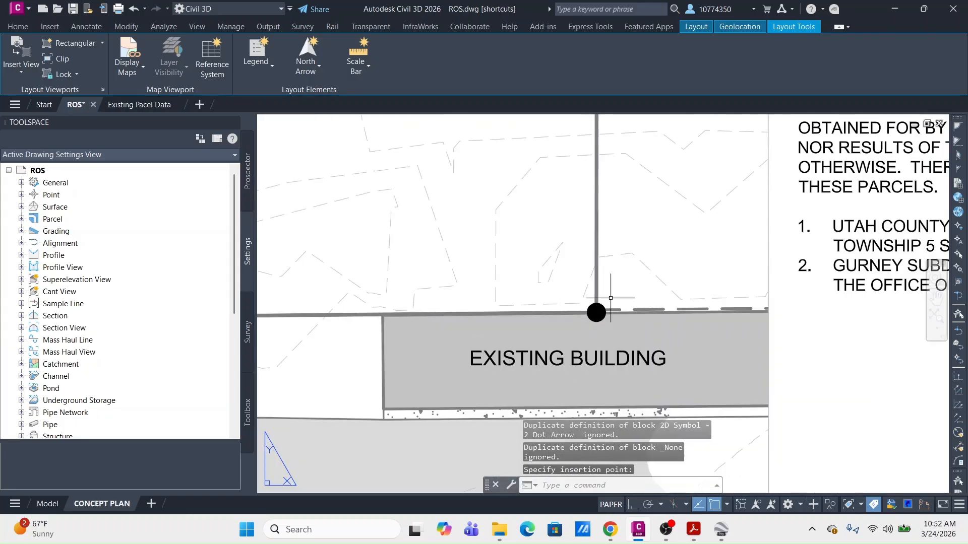
scroll(611, 298, down, 2)
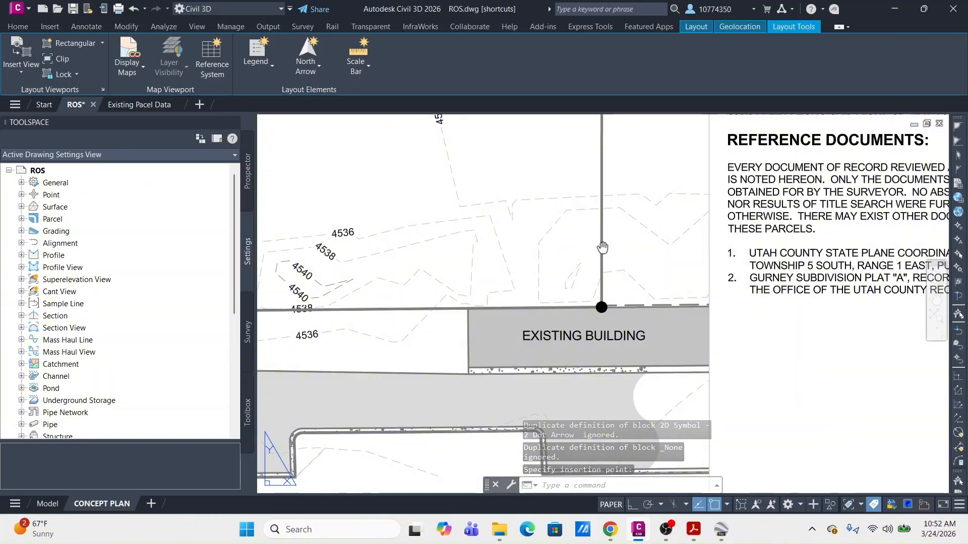
middle_drag(603, 247, 606, 472)
scroll(629, 288, down, 2)
middle_drag(630, 308, 630, 446)
middle_drag(633, 182, 639, 336)
key(ctrl+v)
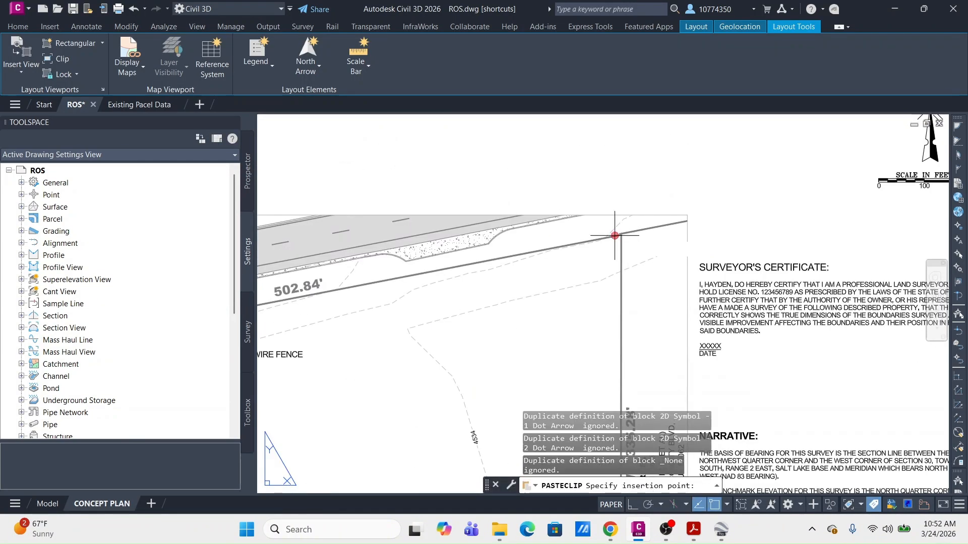
scroll(622, 224, up, 6)
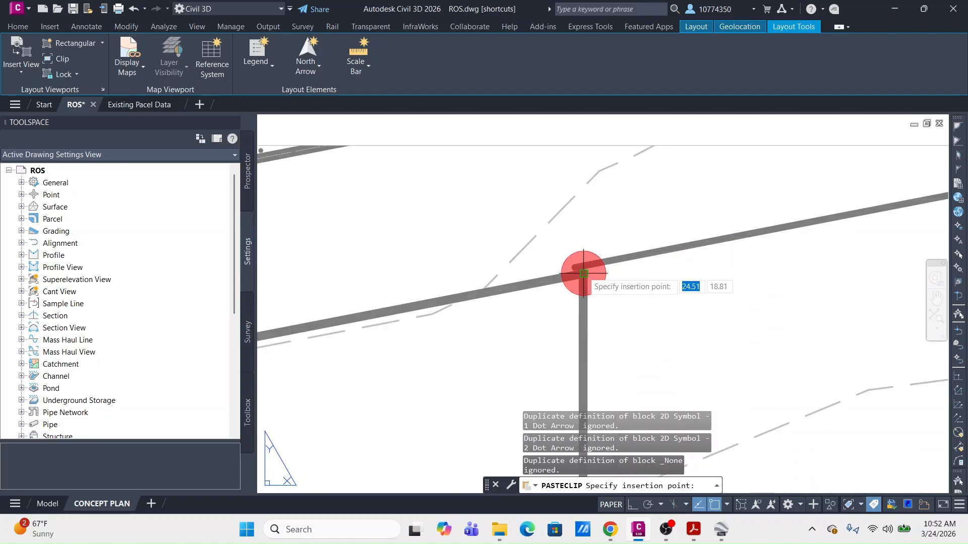
click(583, 274)
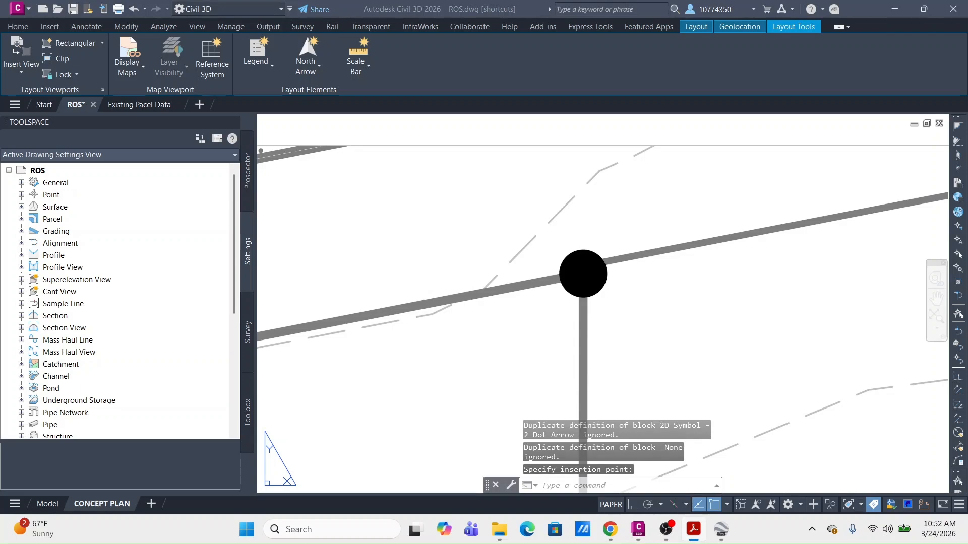
Step: Paste a dot at the west-side corner by the 0.16' line
scroll(549, 346, down, 2)
scroll(548, 345, down, 5)
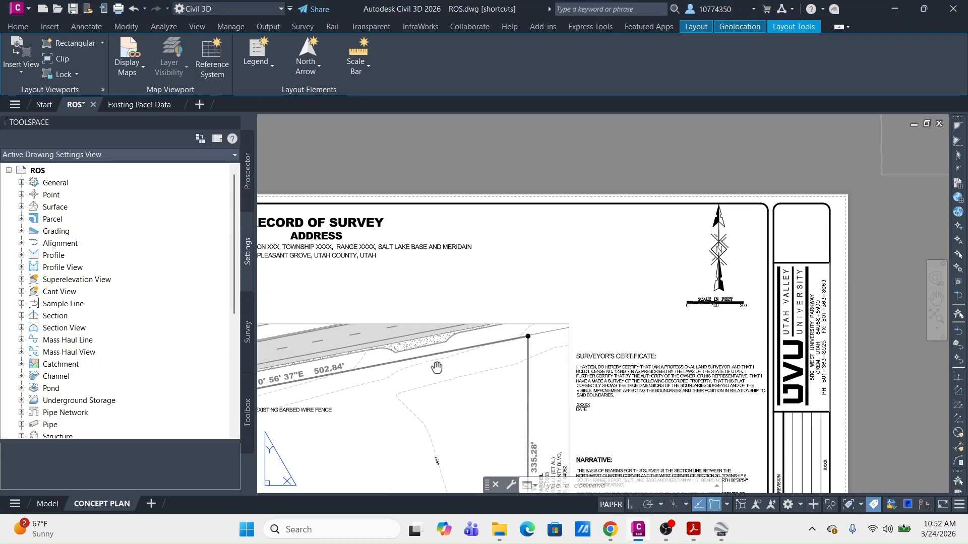
middle_drag(437, 368, 827, 233)
middle_drag(482, 333, 676, 297)
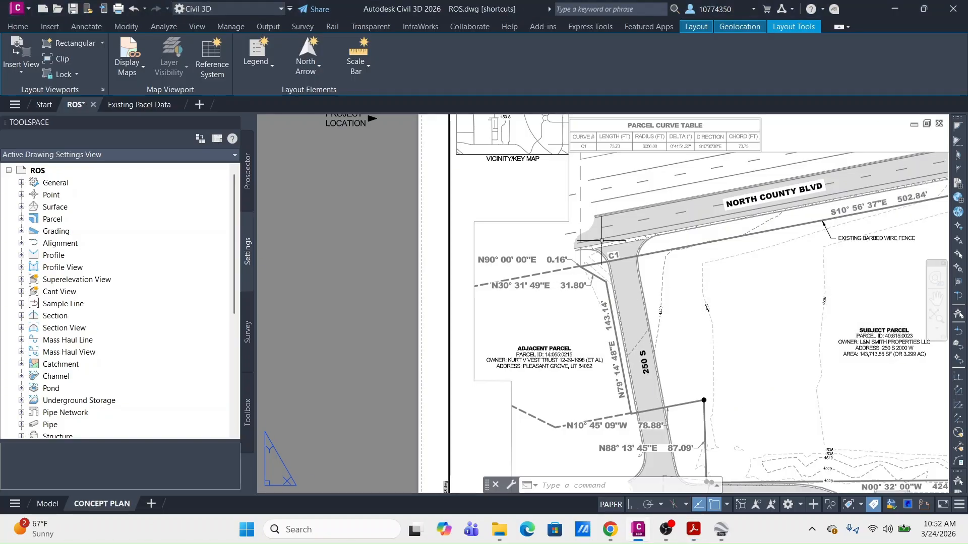
scroll(593, 261, up, 6)
key(ctrl+v)
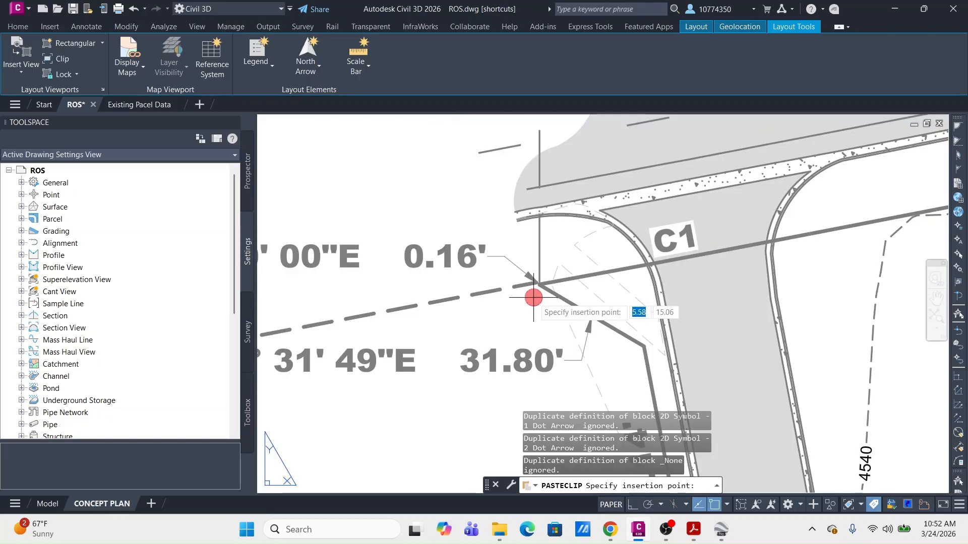
scroll(533, 292, up, 5)
click(558, 241)
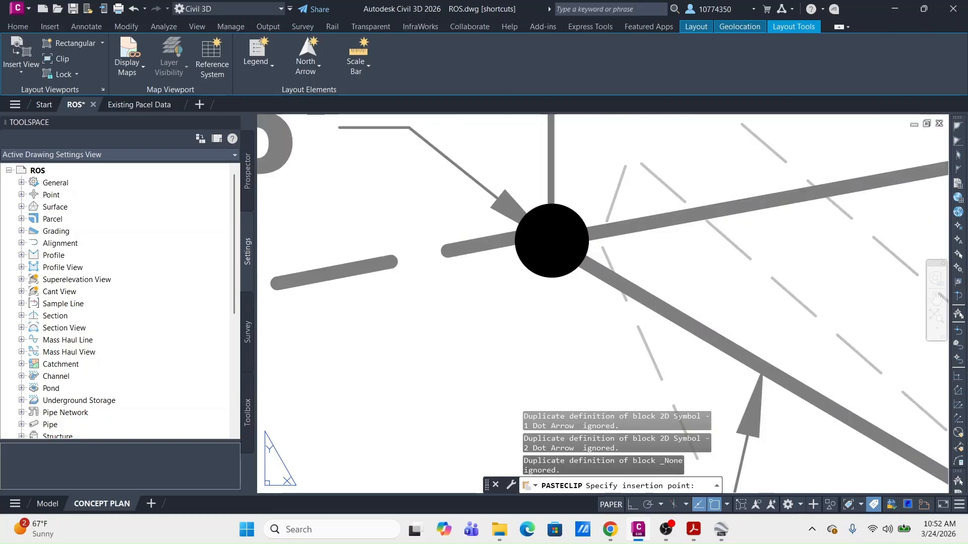
scroll(558, 320, down, 4)
scroll(595, 305, down, 6)
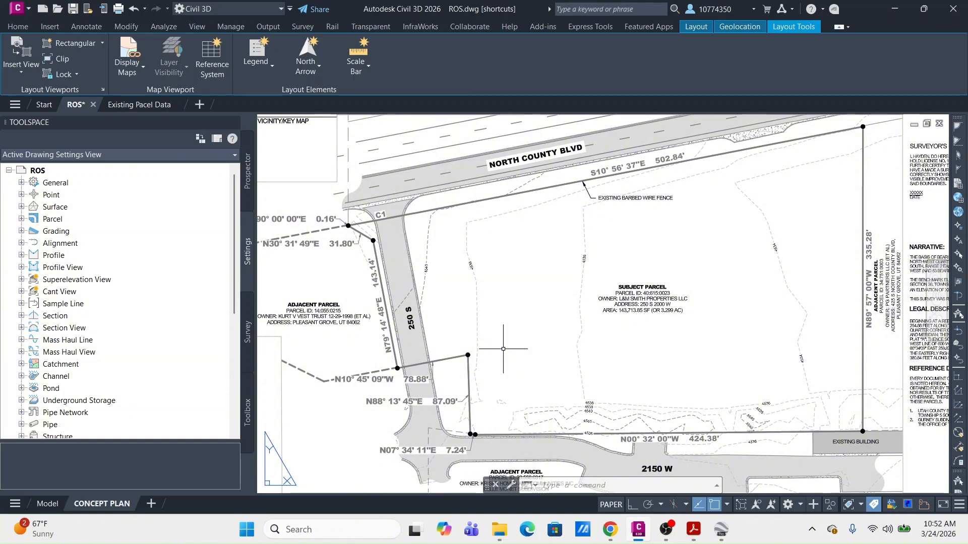
middle_drag(407, 322, 566, 188)
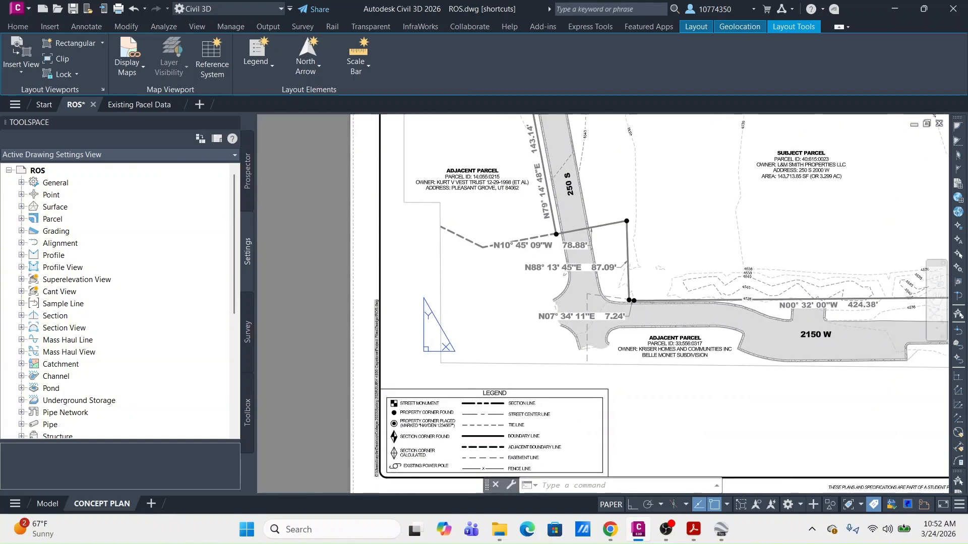
scroll(360, 461, up, 6)
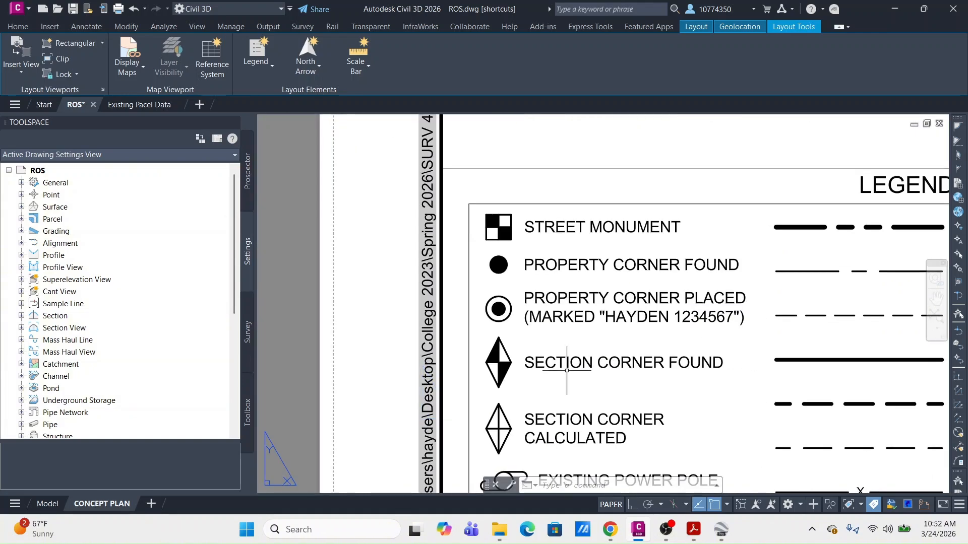
click(479, 281)
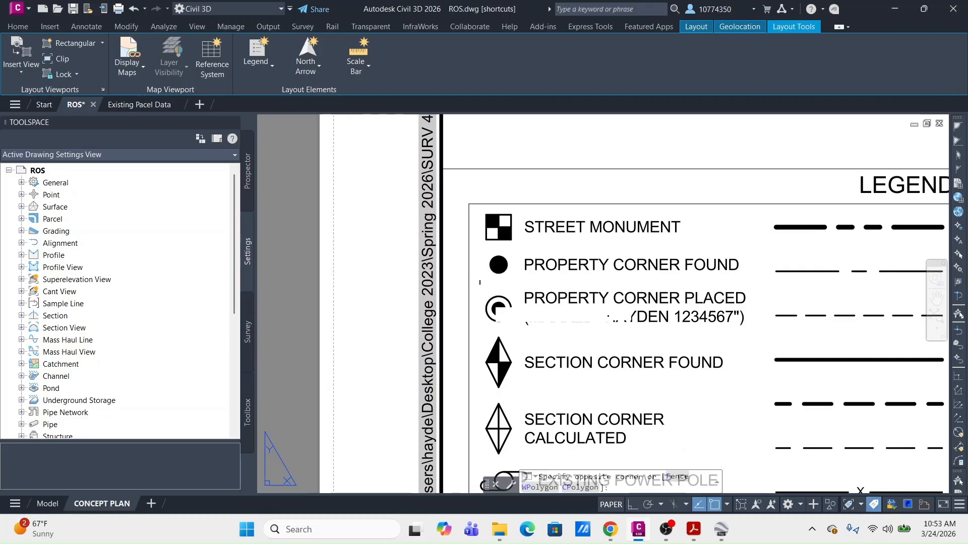
click(515, 327)
click(515, 327)
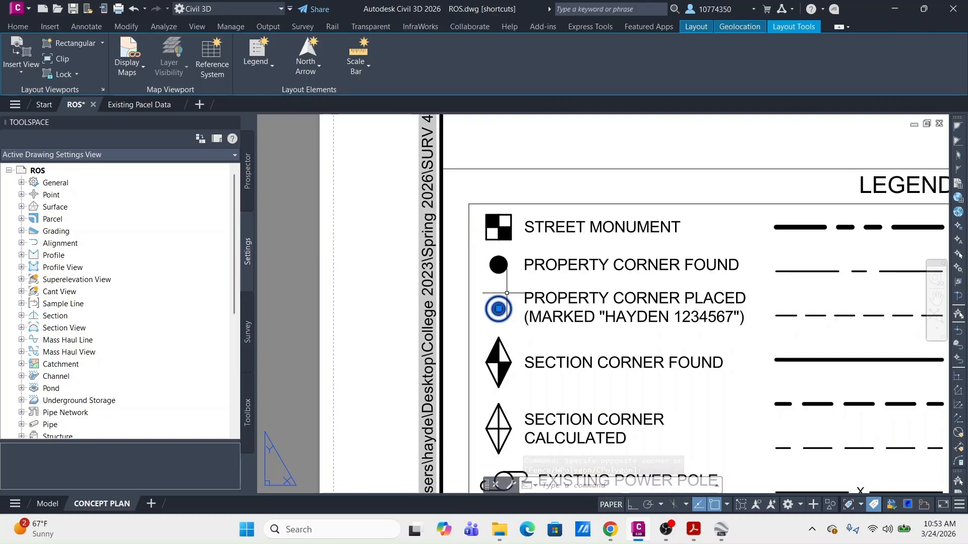
scroll(506, 293, down, 3)
middle_drag(695, 213, 518, 415)
key(Escape)
key(Escape)
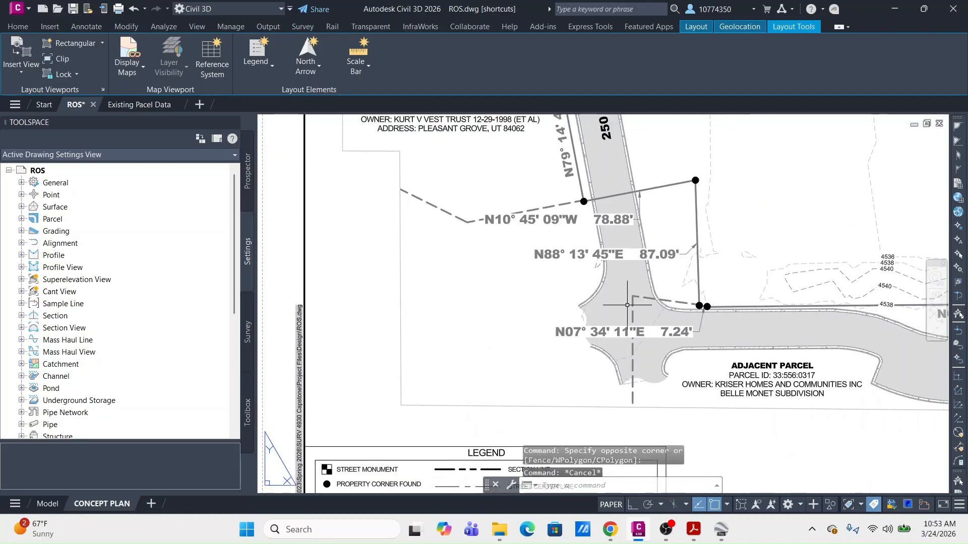
scroll(642, 267, down, 2)
middle_drag(672, 241, 534, 400)
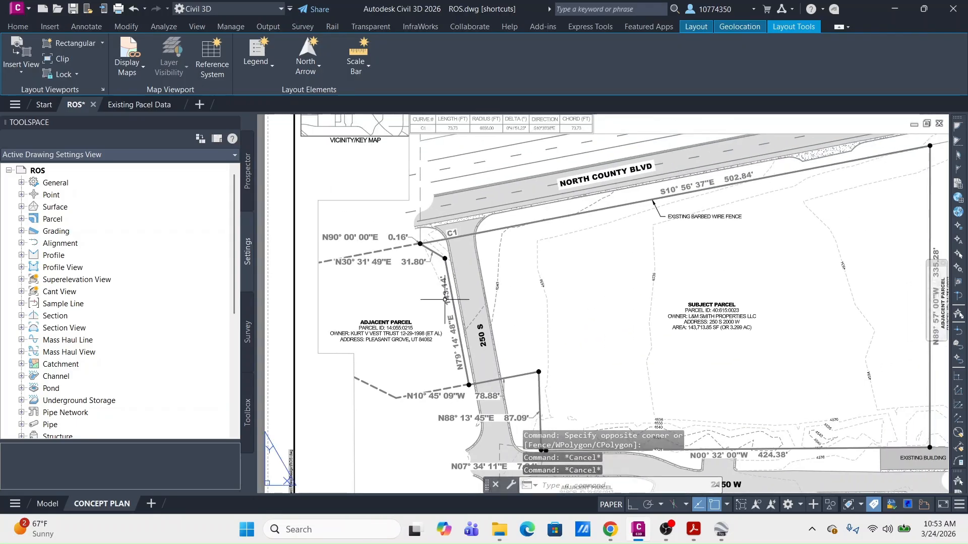
middle_drag(640, 287, 445, 277)
middle_drag(541, 261, 681, 251)
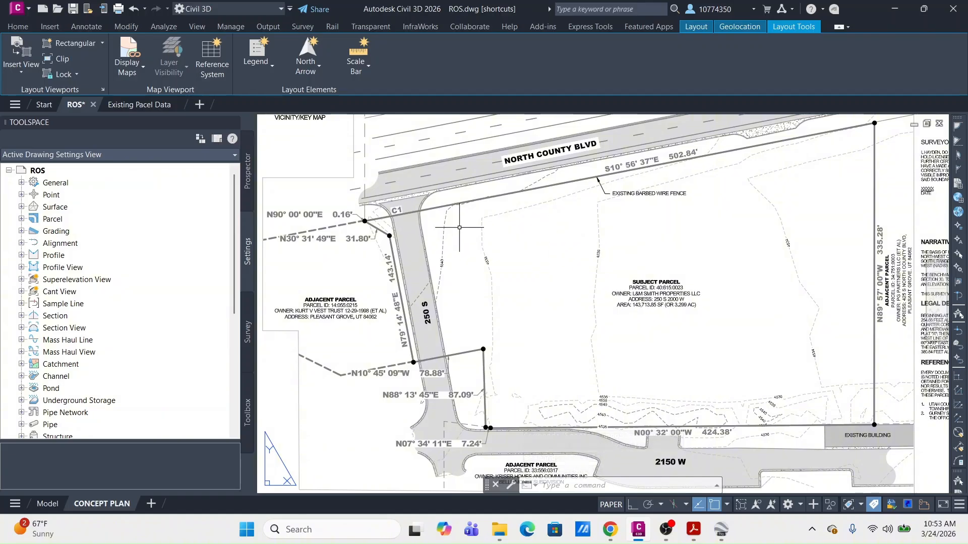
middle_drag(553, 342, 604, 240)
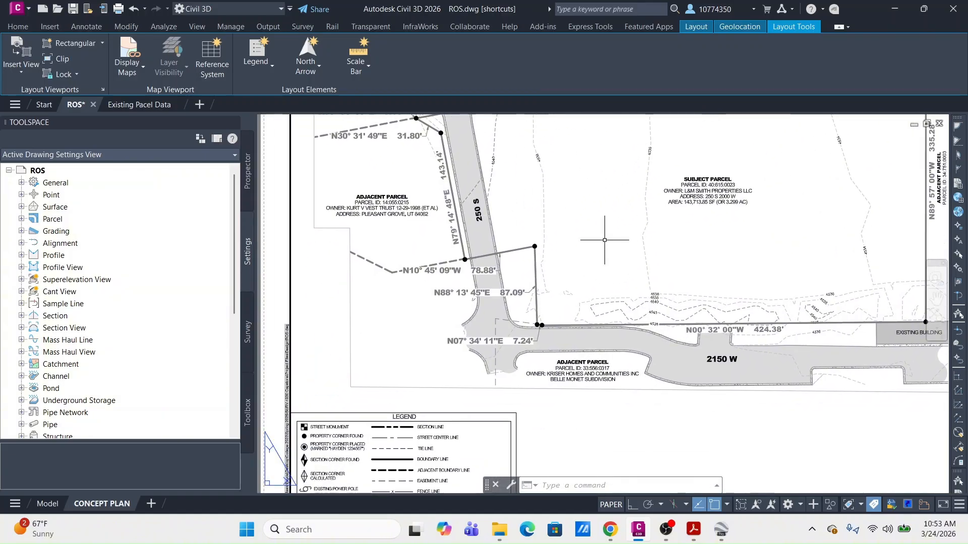
scroll(605, 240, down, 5)
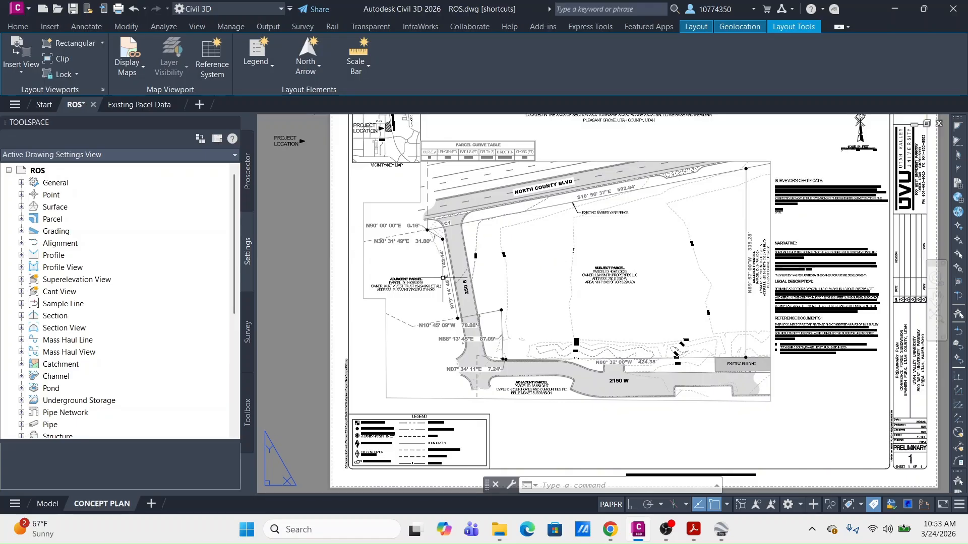
Step: Re-centre the layout, start a polyline below the plan, then cancel it unfinished
middle_drag(427, 328, 558, 269)
scroll(558, 272, down, 2)
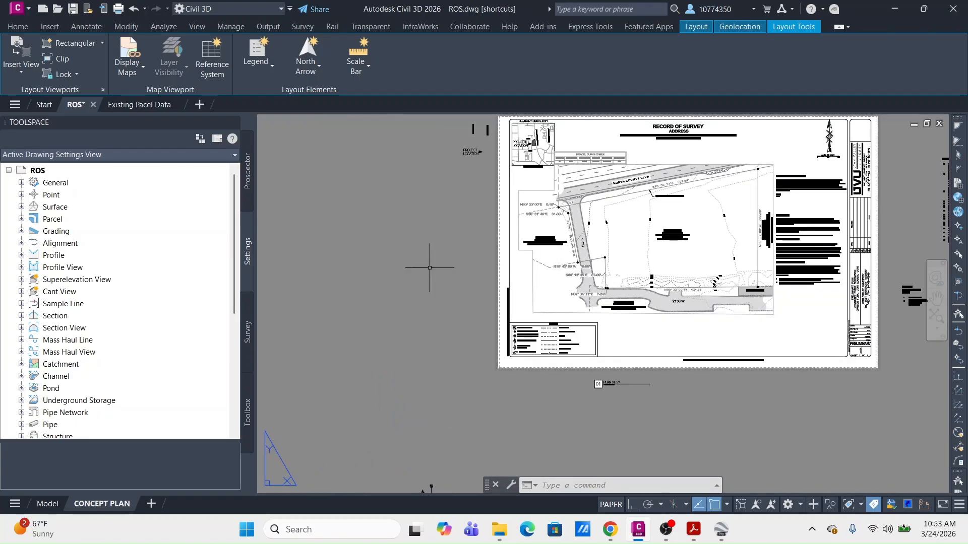
key(Escape)
key(Escape)
key(Escape)
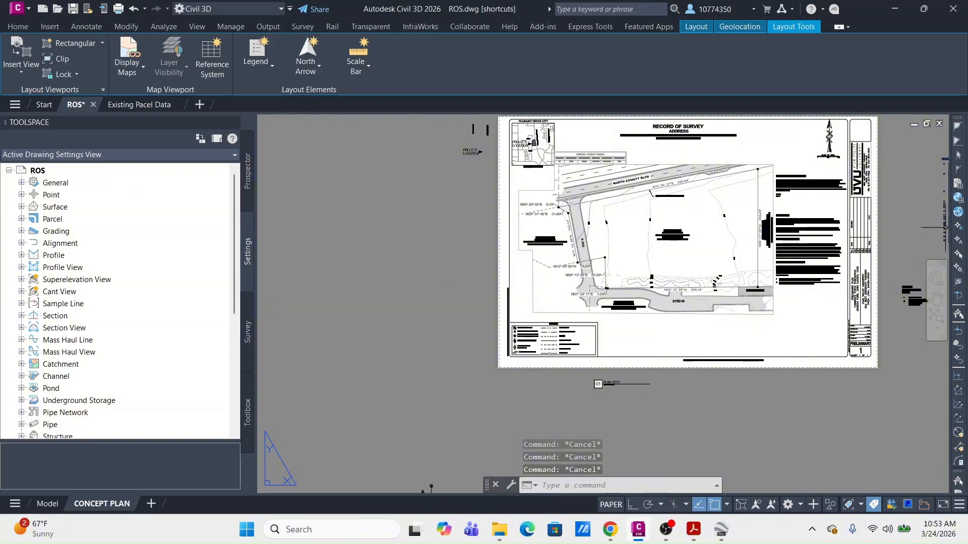
click(694, 529)
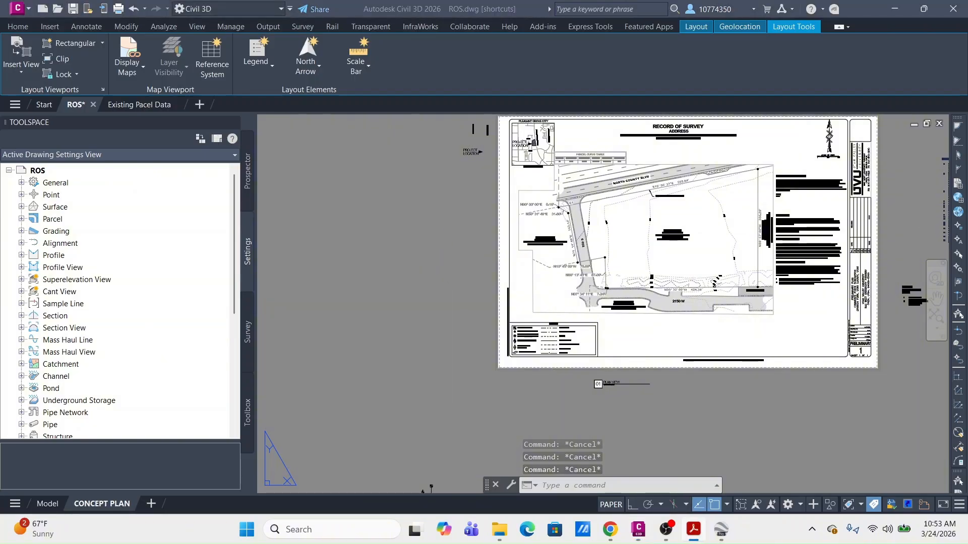
click(592, 317)
scroll(755, 332, up, 4)
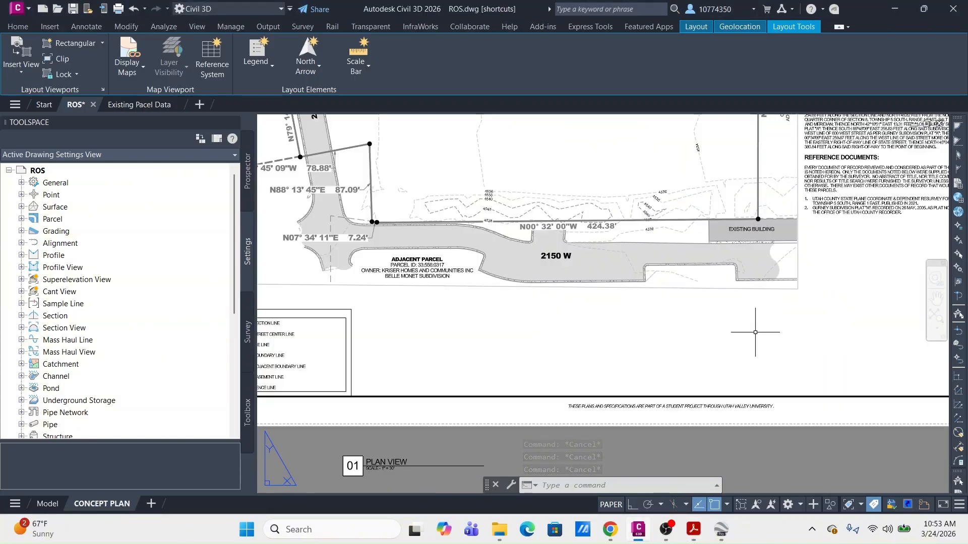
text(pl)
key(Return)
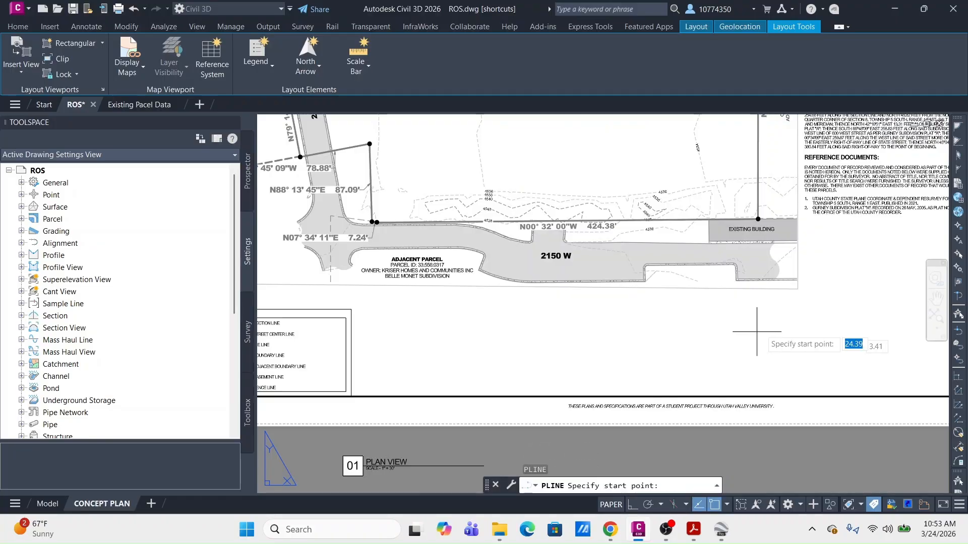
click(674, 292)
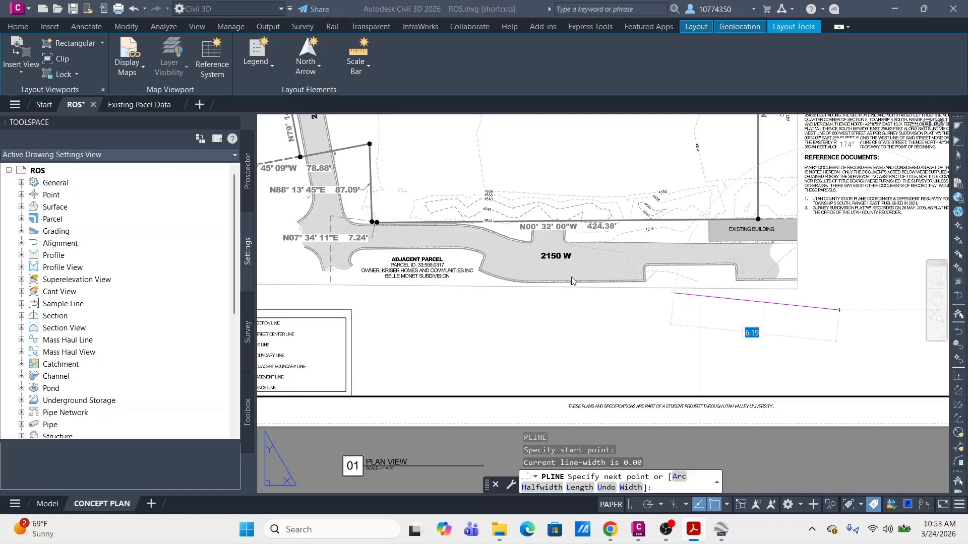
click(618, 328)
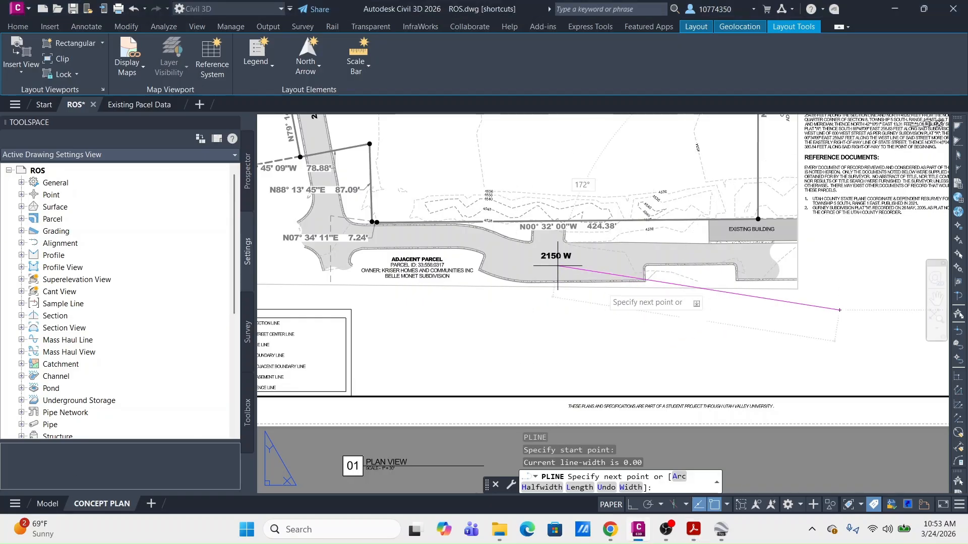
scroll(549, 347, down, 2)
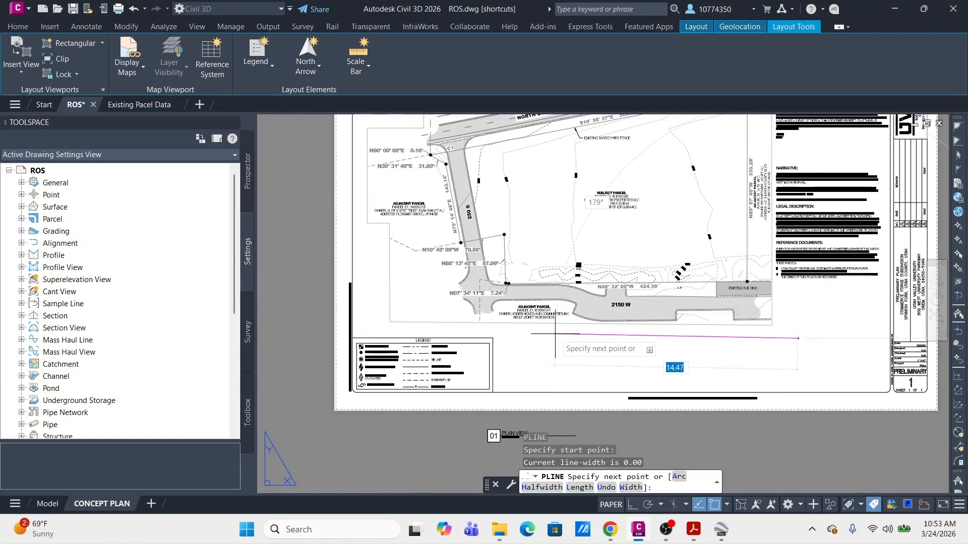
key(Escape)
Step: Clear any active command and switch to the Existing Parcel Data drawing
scroll(621, 371, down, 2)
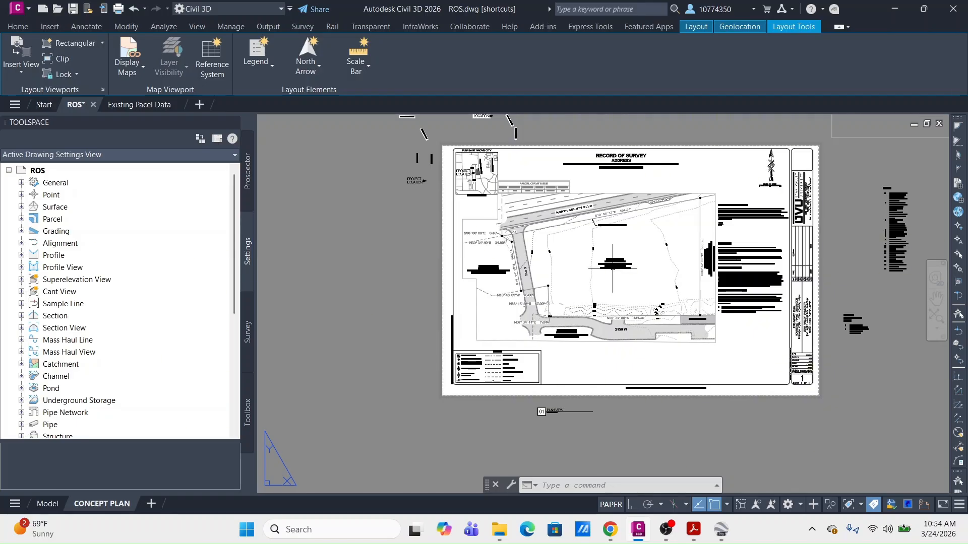
key(Escape)
key(Escape)
key(Escape)
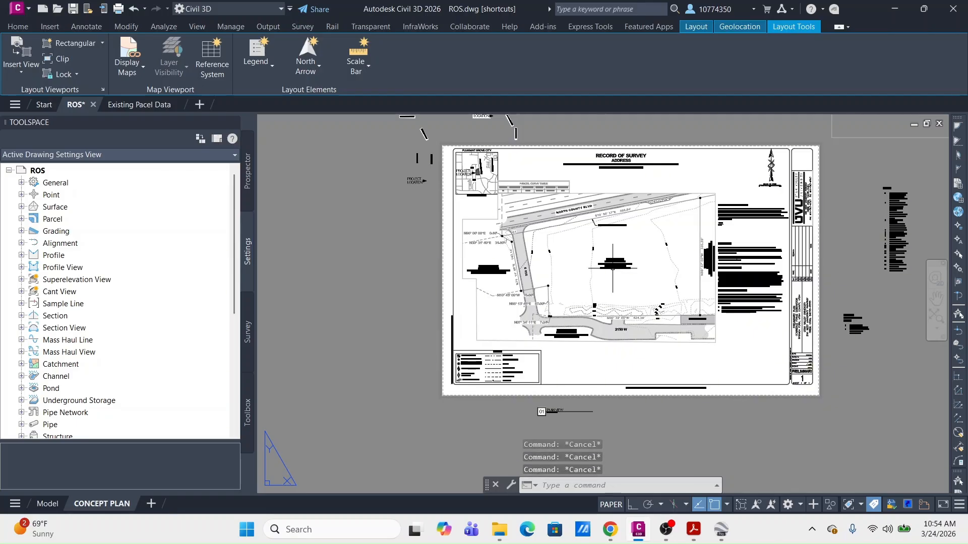
click(153, 105)
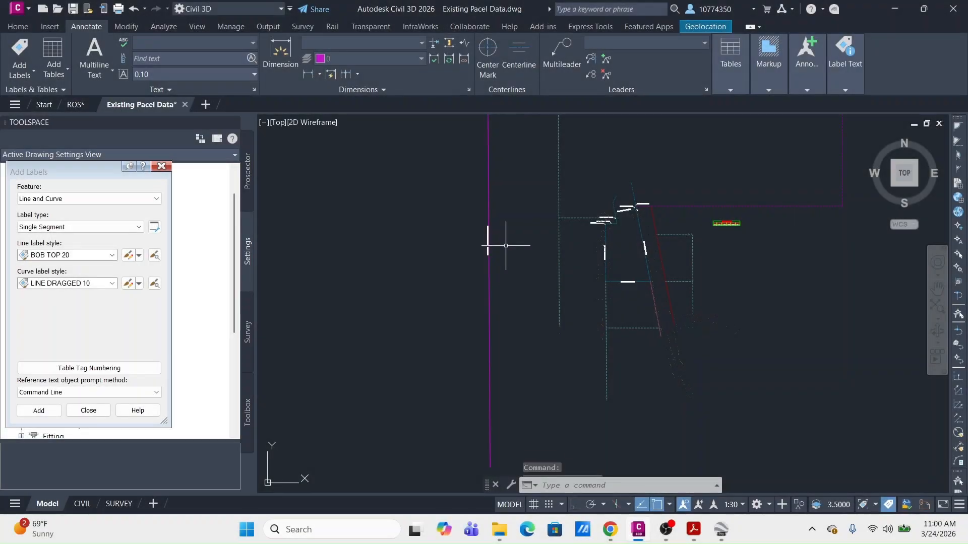
Step: Select the magenta west, top, and right/bottom boundary lines
key(Escape)
key(Escape)
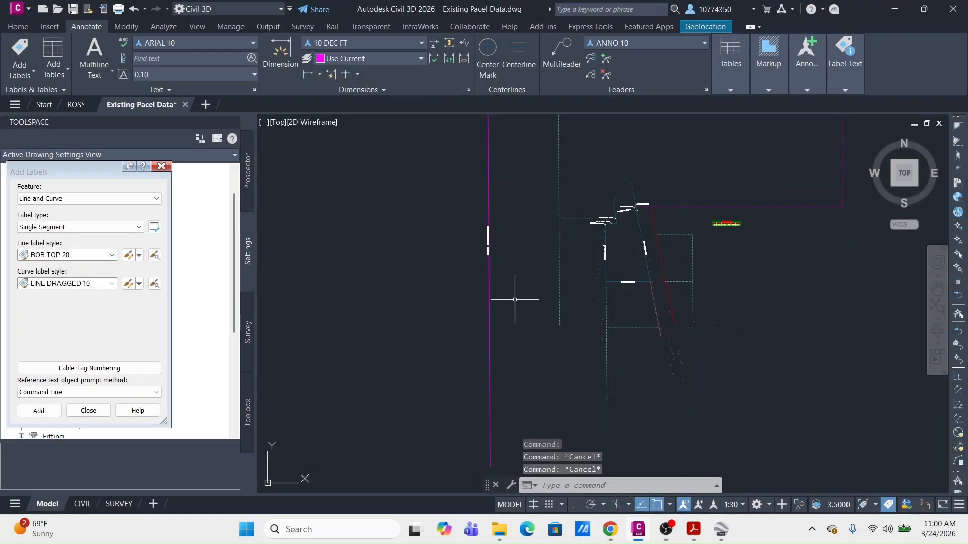
click(513, 295)
click(458, 341)
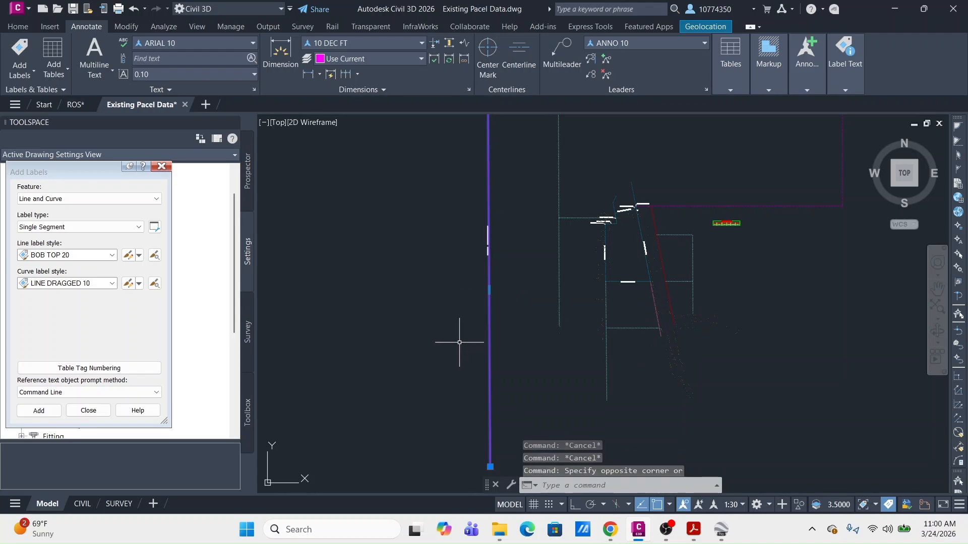
mouse_move(547, 188)
middle_down()
mouse_move(460, 335)
mouse_move(603, 188)
mouse_move(562, 258)
middle_up()
middle_drag(537, 336, 549, 215)
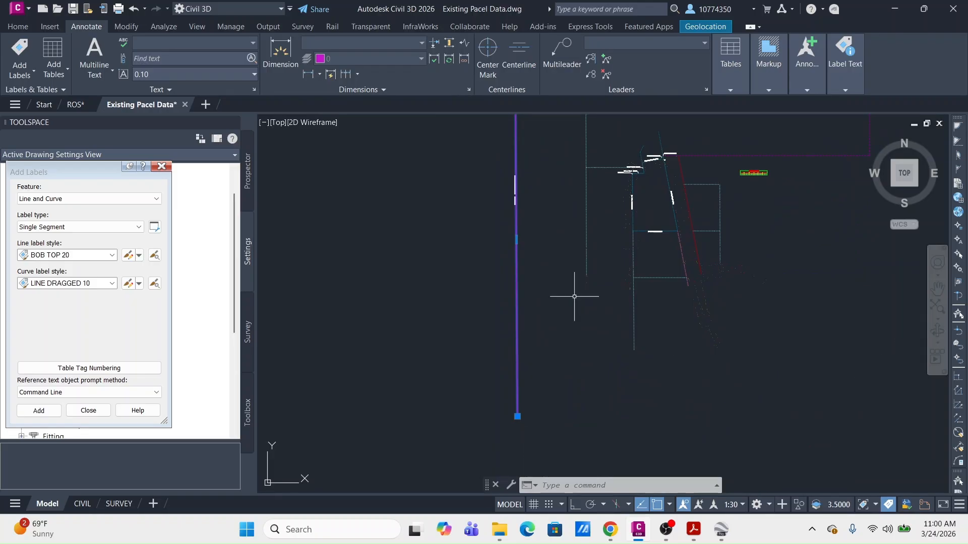
middle_drag(593, 176, 510, 271)
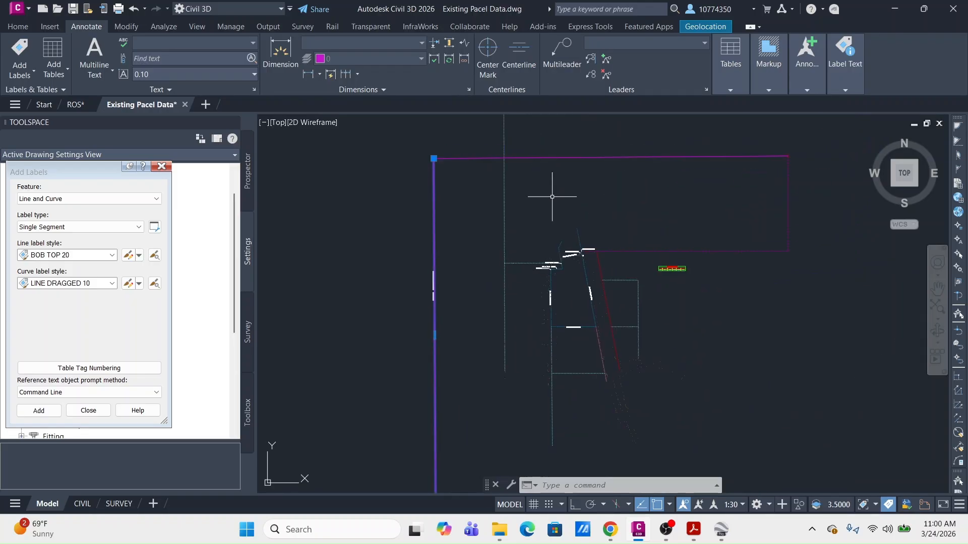
click(600, 139)
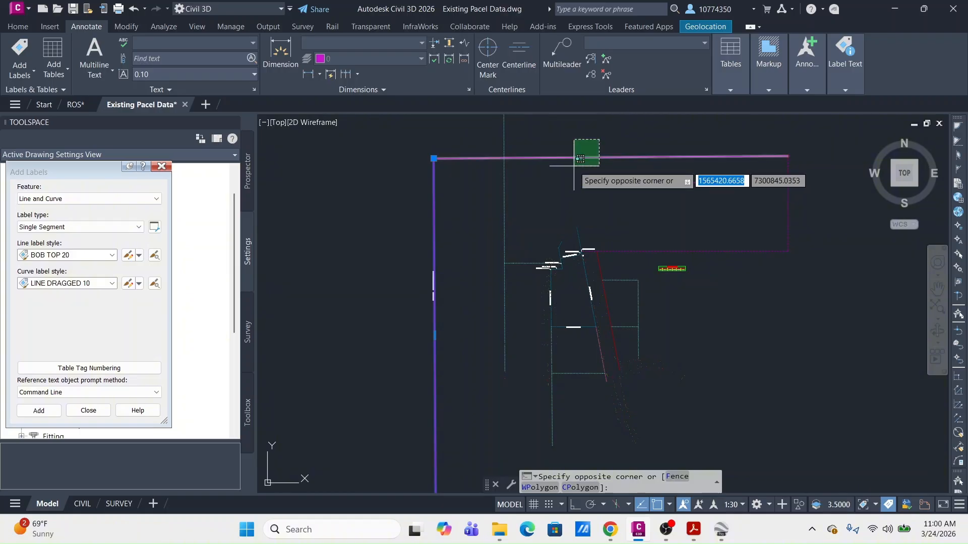
click(580, 159)
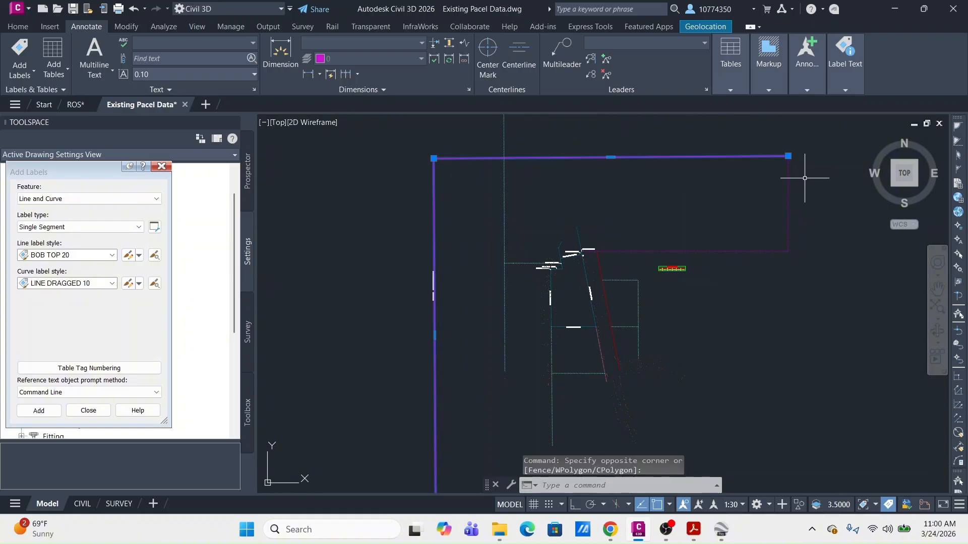
click(852, 201)
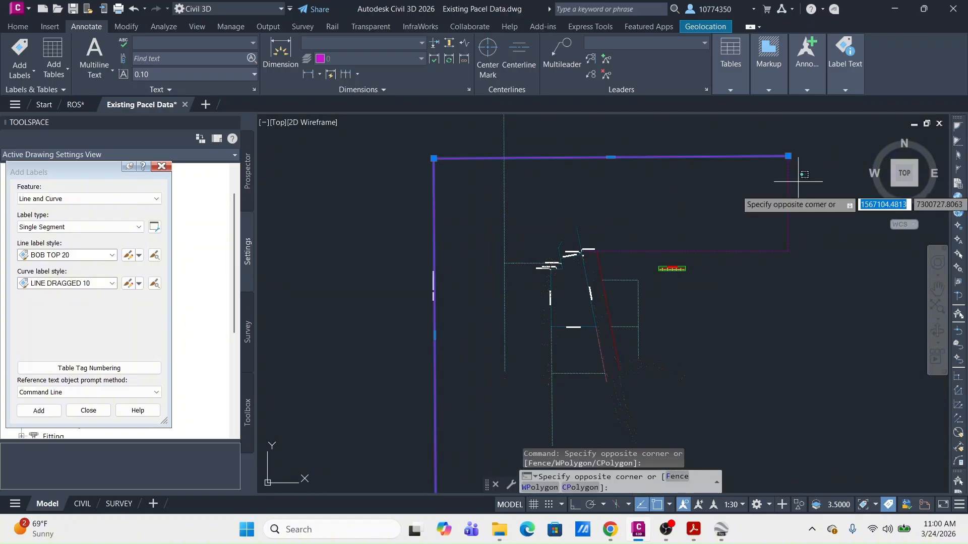
click(781, 191)
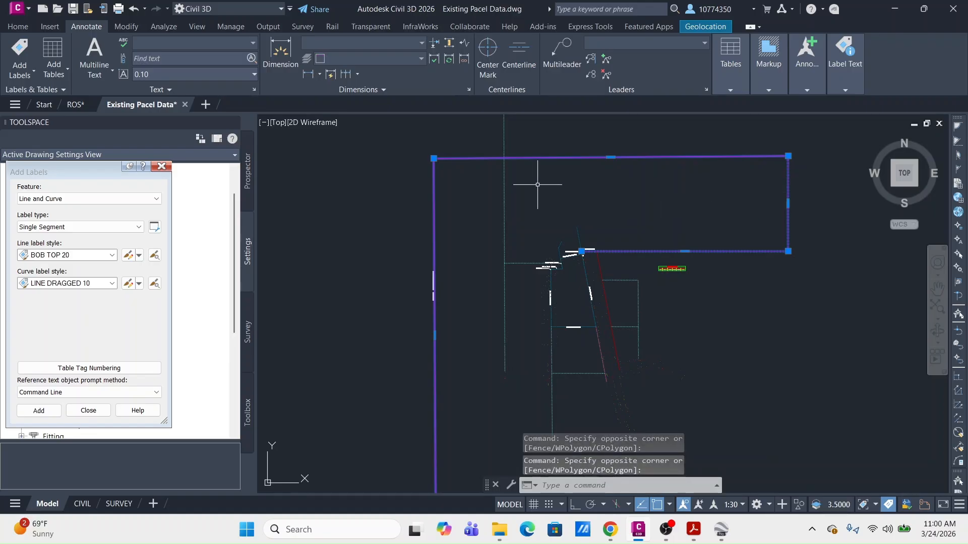
middle_drag(720, 198, 729, 171)
Step: Copy the three selected boundary lines and switch to the ROS drawing
key(alt+Tab)
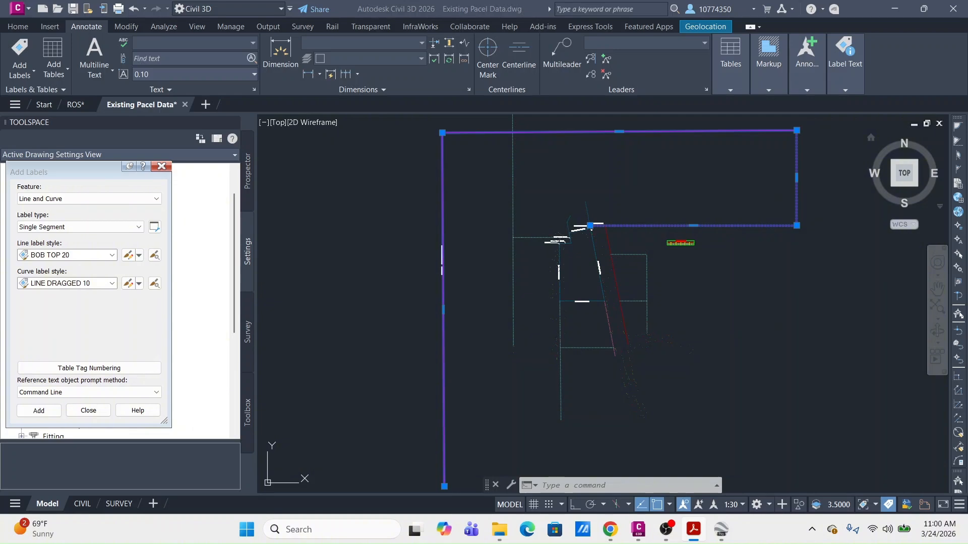
click(696, 273)
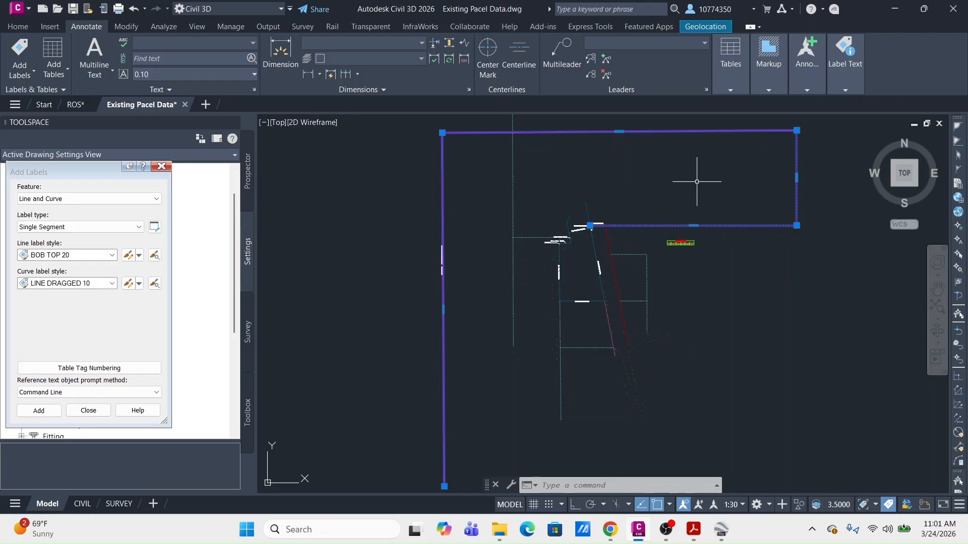
key(ctrl+c)
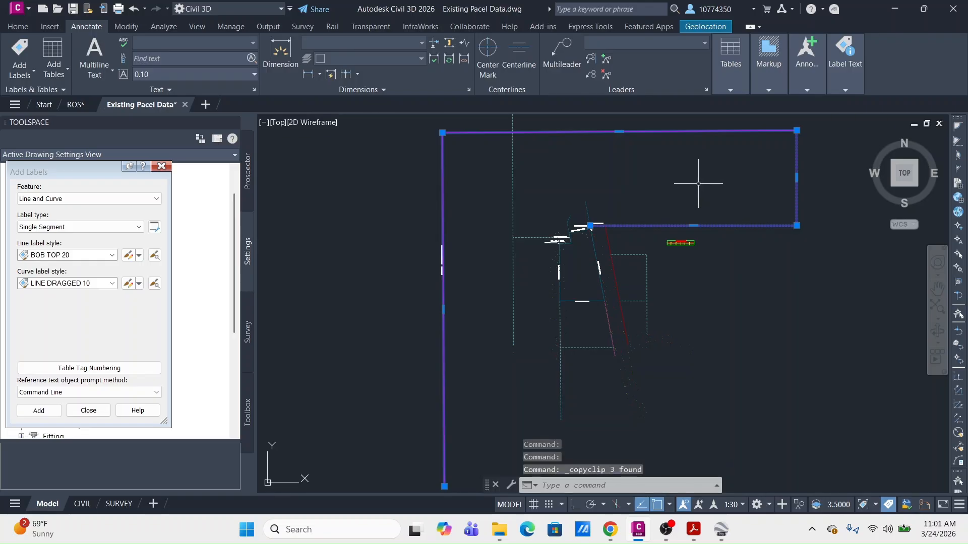
click(75, 104)
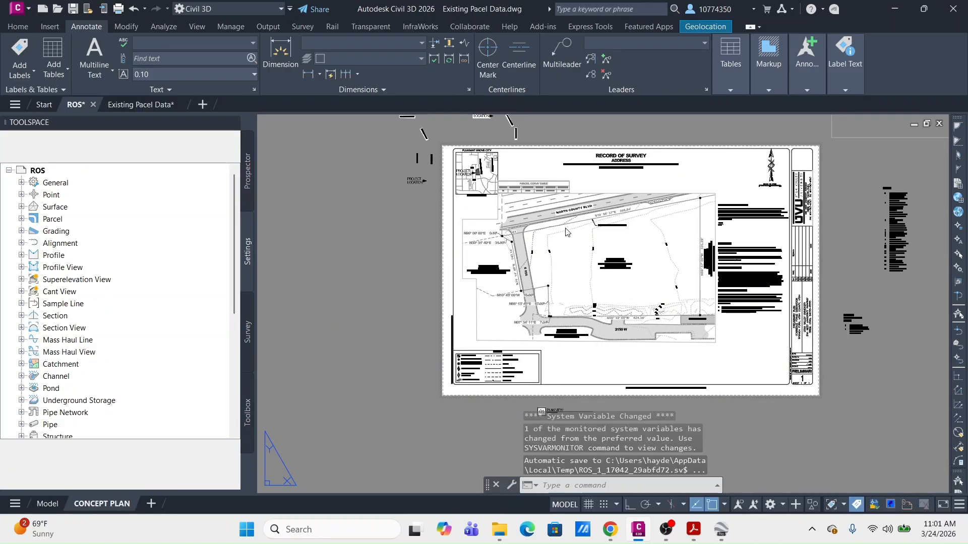
Step: Paste the three boundary lines onto the CONCEPT PLAN layout near the magenta corner
key(ctrl+v)
scroll(646, 239, down, 6)
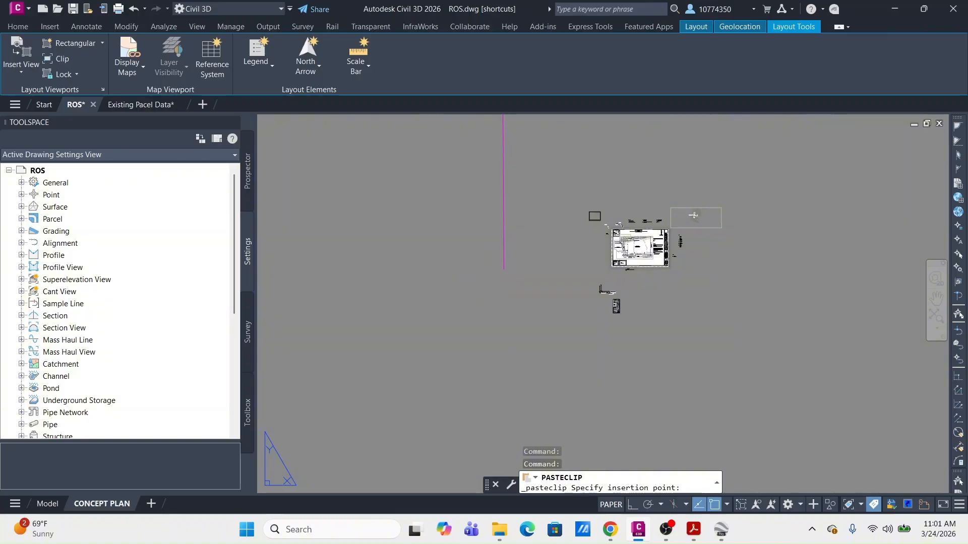
click(694, 216)
scroll(573, 274, up, 5)
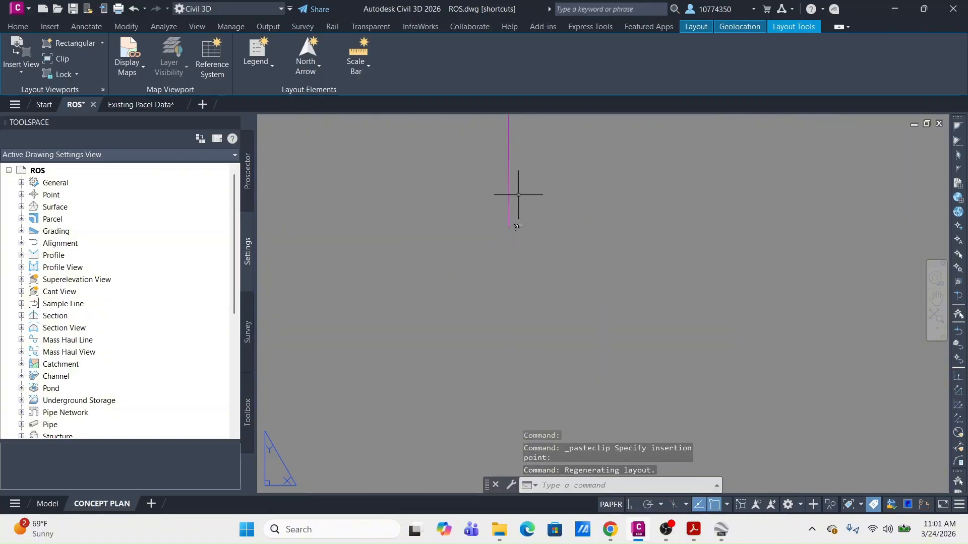
scroll(498, 319, down, 4)
scroll(509, 235, up, 4)
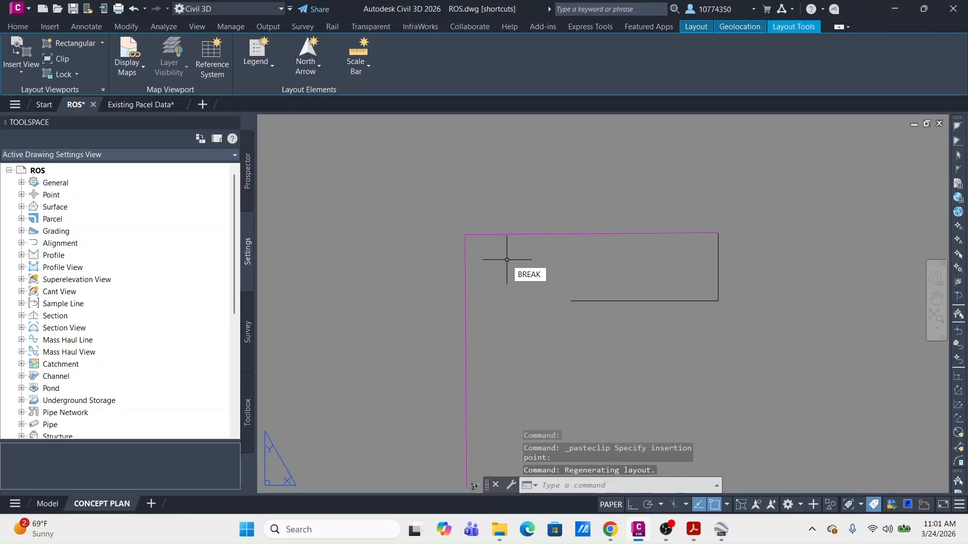
Step: Break the magenta boundary line and move the short piece to a new position
text(br)
key(Return)
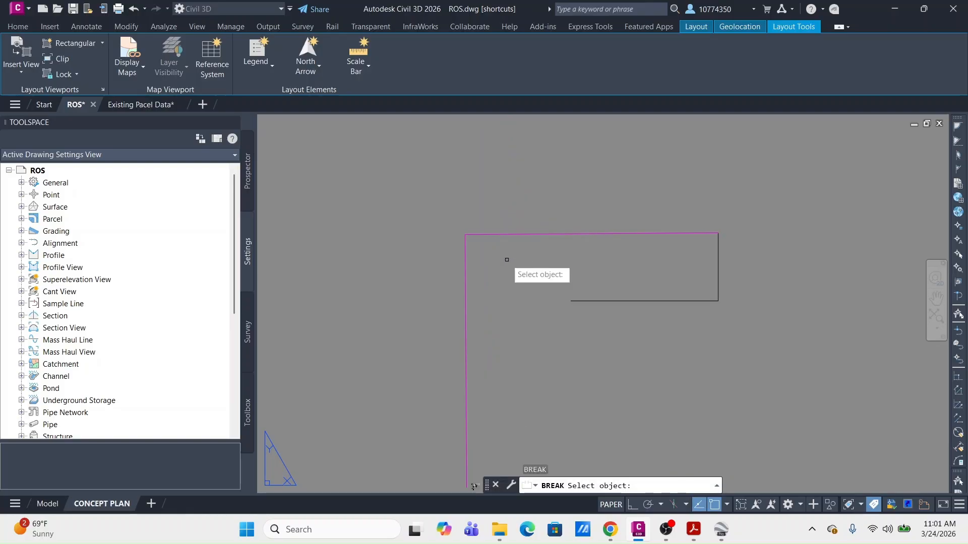
click(489, 234)
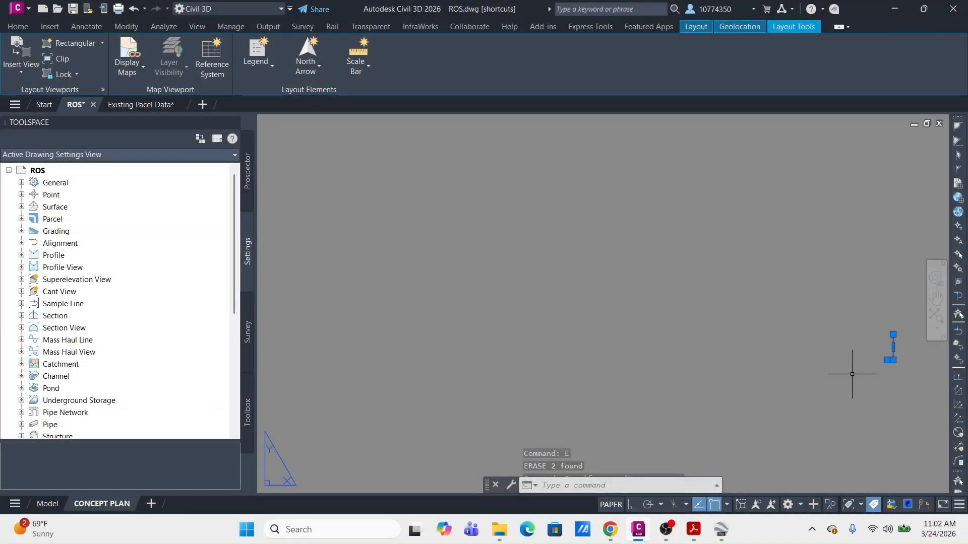
click(852, 374)
text(m)
key(Return)
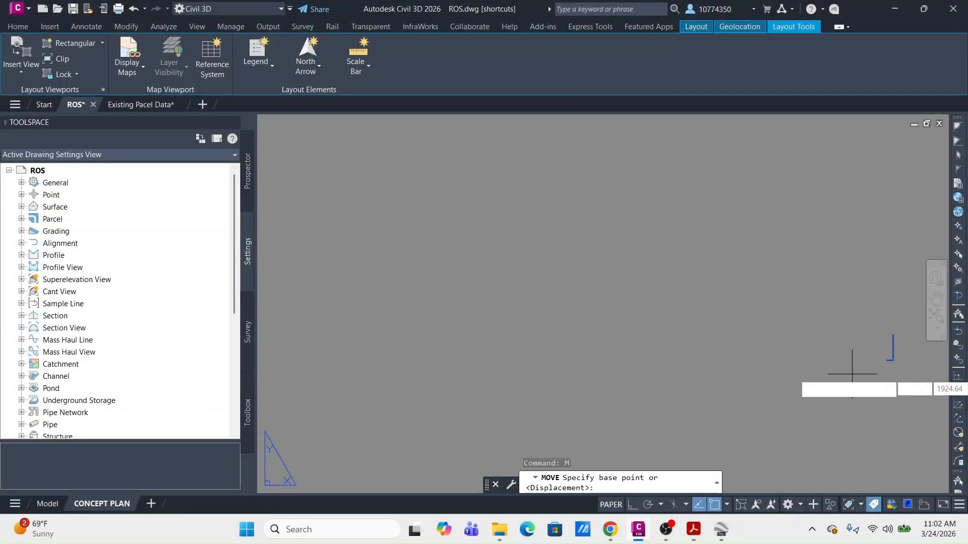
click(892, 339)
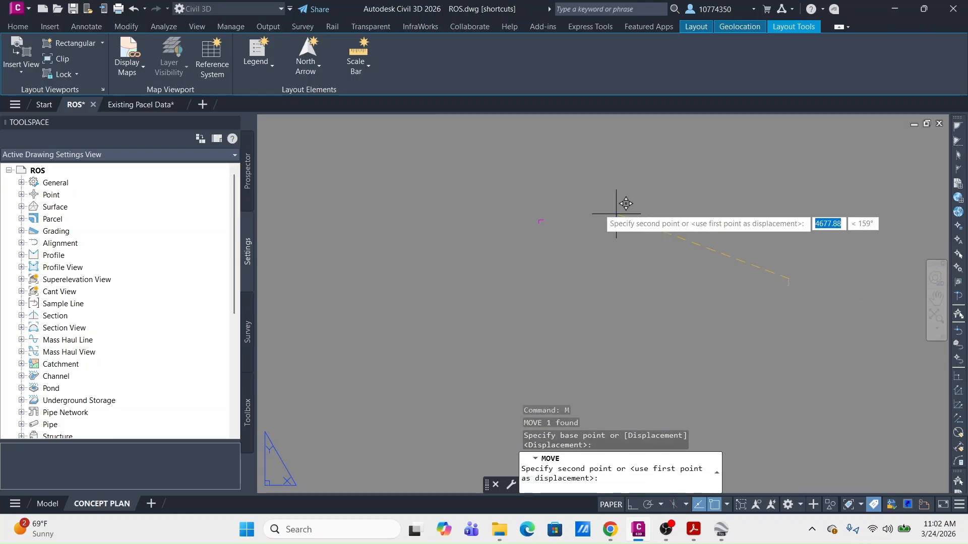
click(633, 322)
Step: Rotate the three corner pieces 90° about the polyline's top-left corner with Ortho on
click(642, 290)
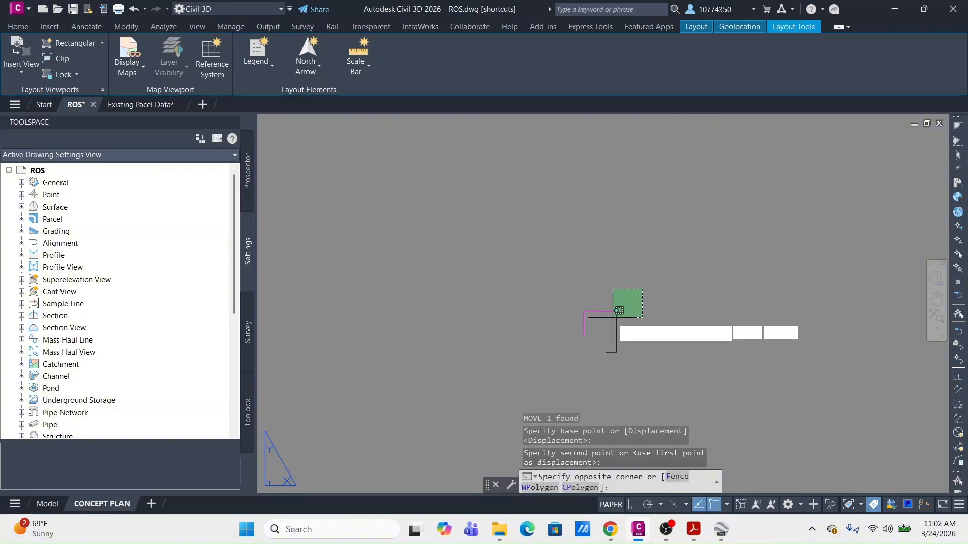
click(613, 318)
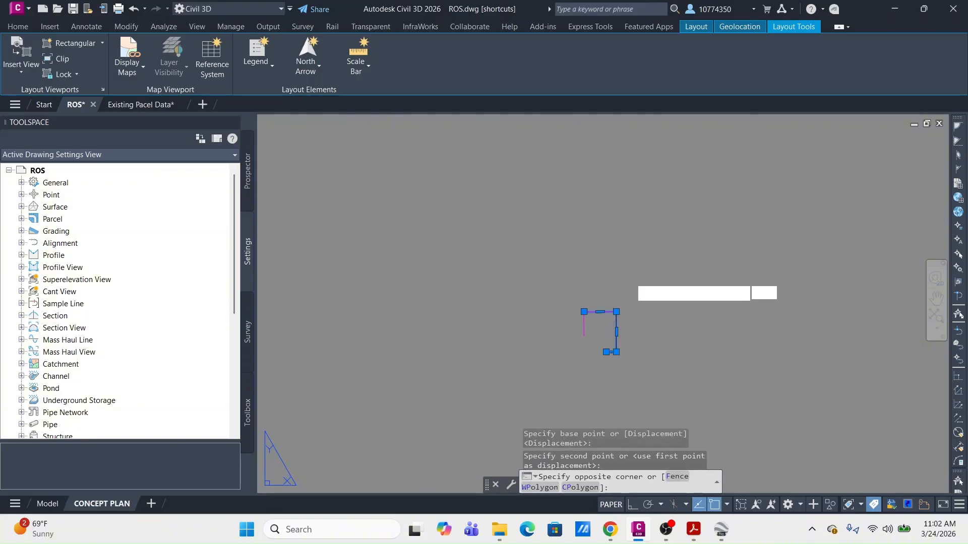
click(562, 345)
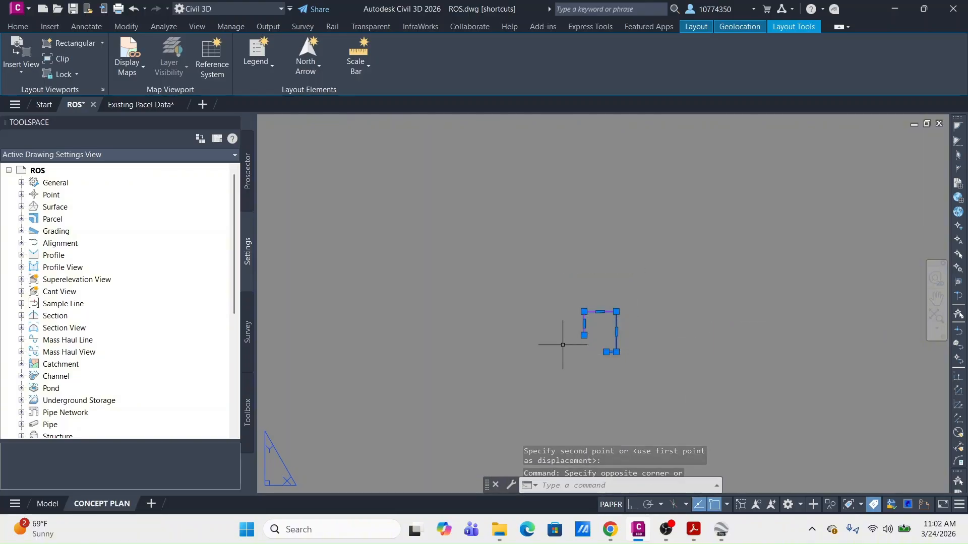
text(ro)
key(Return)
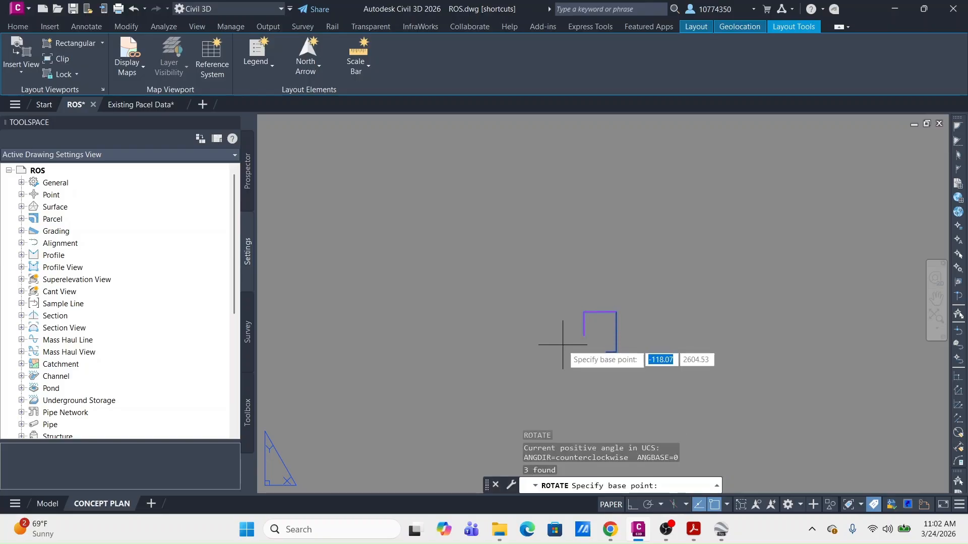
click(583, 312)
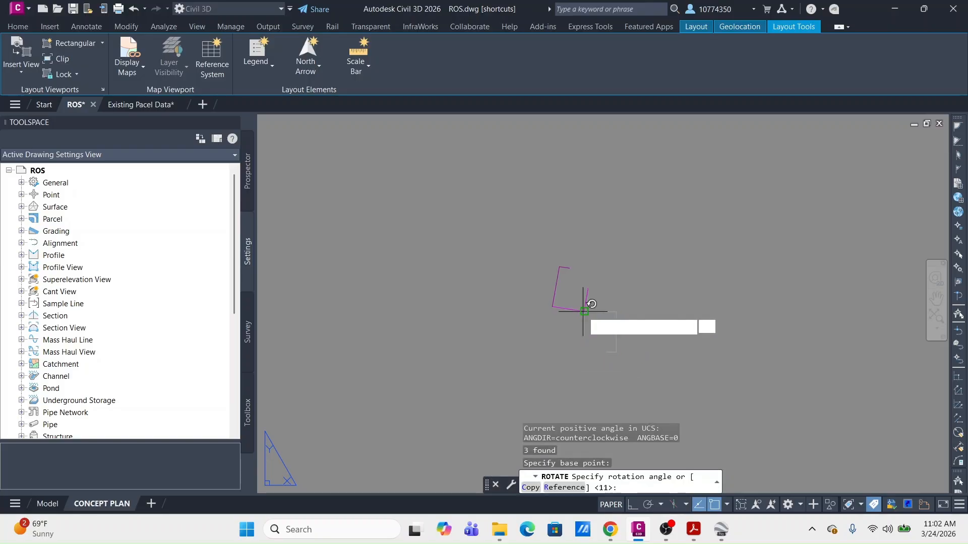
click(631, 508)
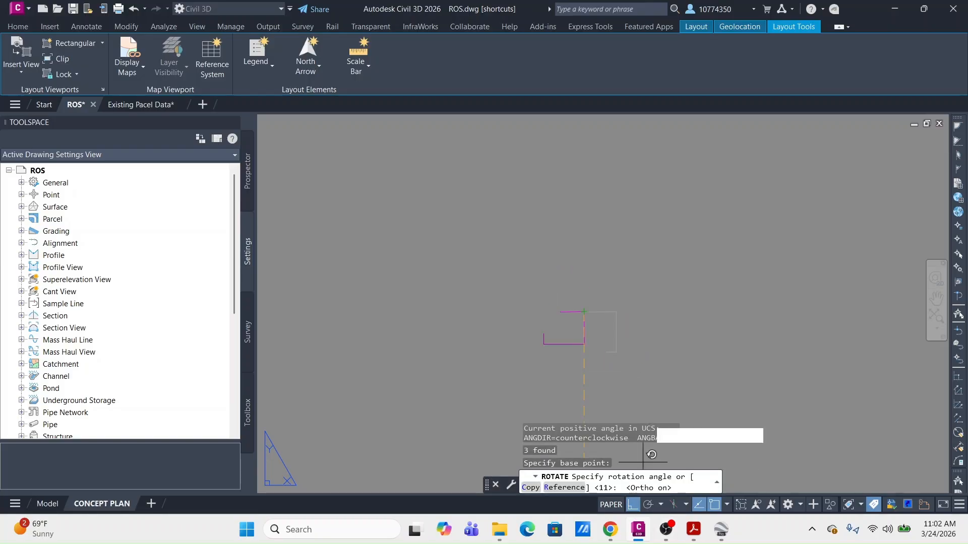
click(562, 253)
Step: Reselect the three rotated corner pieces and begin moving them
click(696, 236)
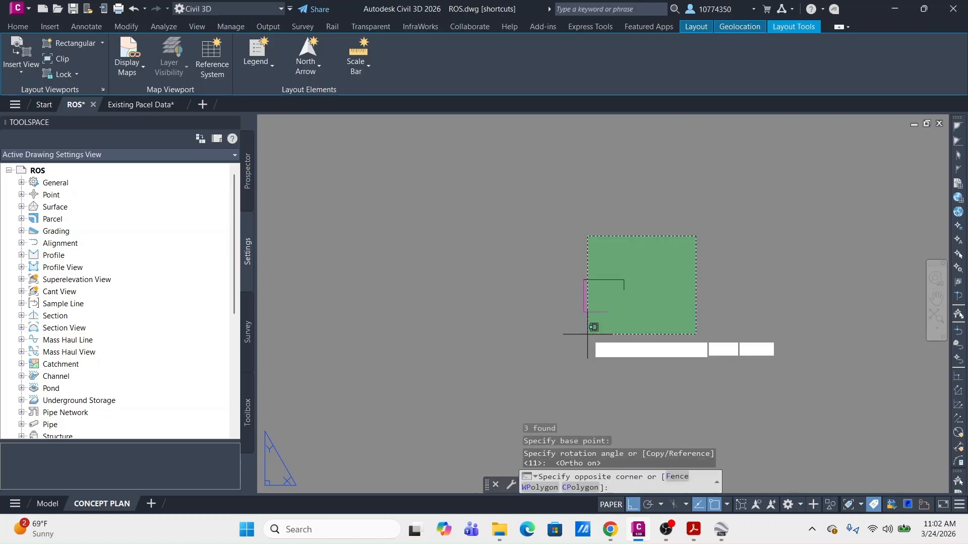
click(571, 347)
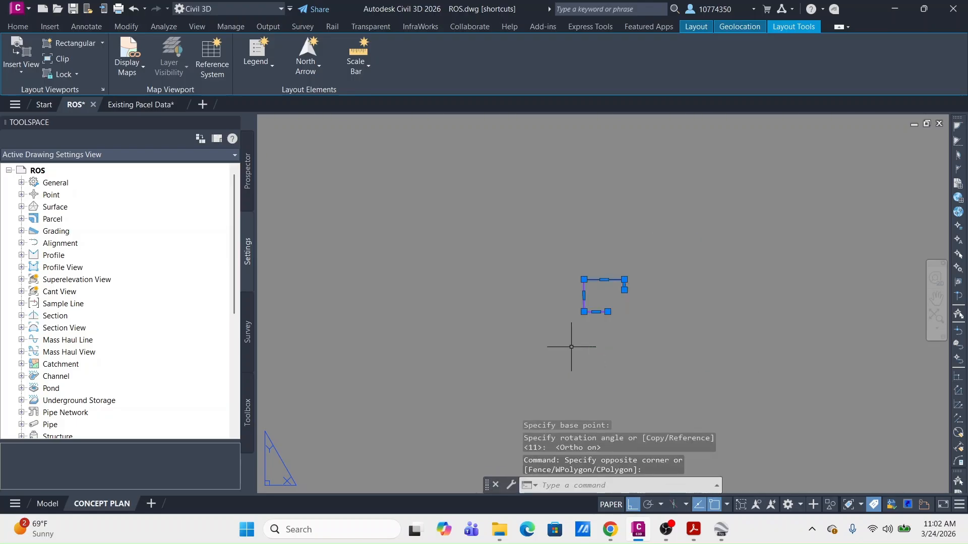
text(m)
key(Return)
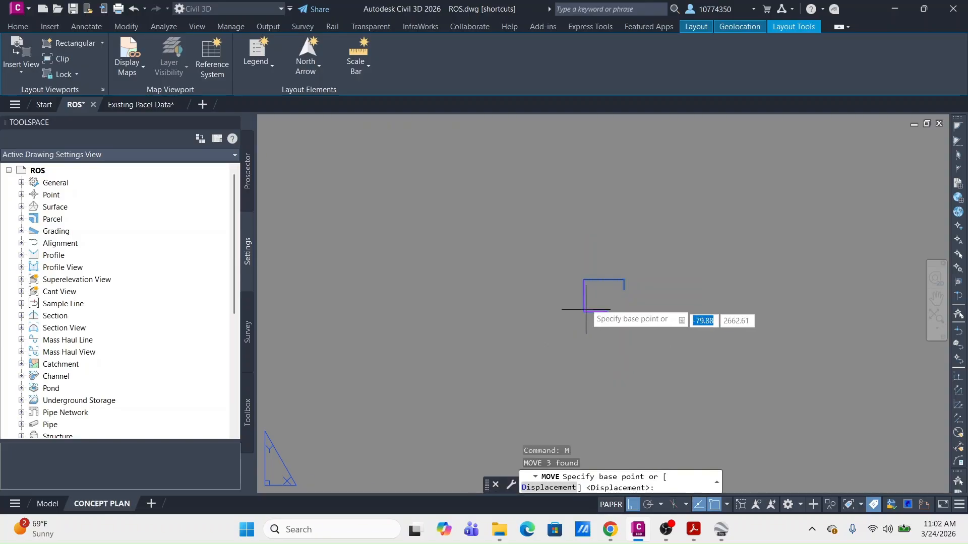
Step: Move the rotated three-piece corner symbol onto the magenta boundary corner beside the dashed rectangle
click(584, 311)
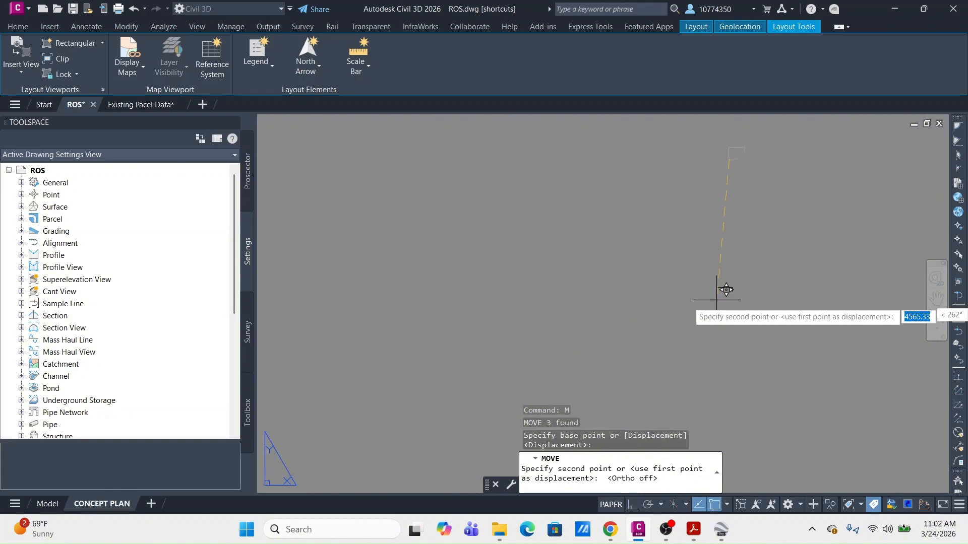
scroll(711, 310, down, 5)
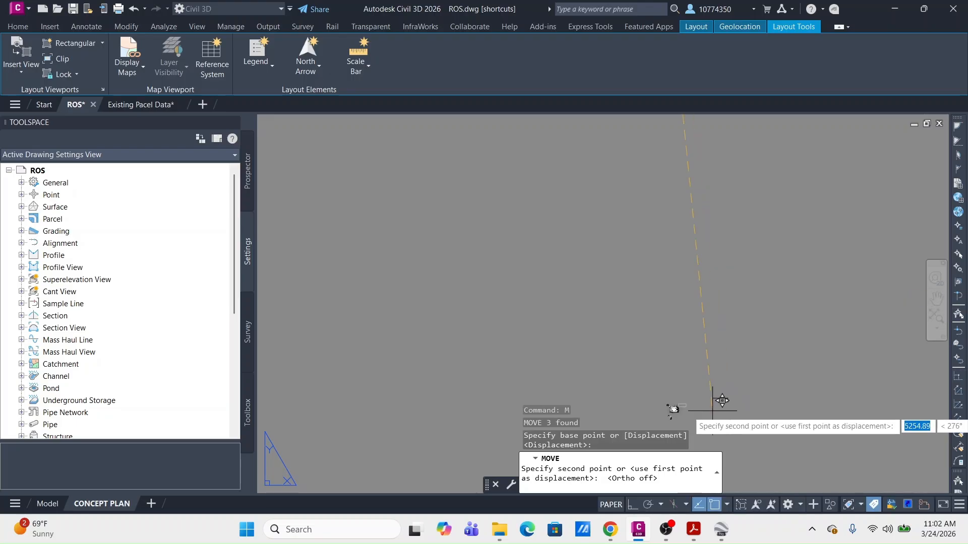
scroll(688, 292, up, 5)
scroll(690, 291, down, 8)
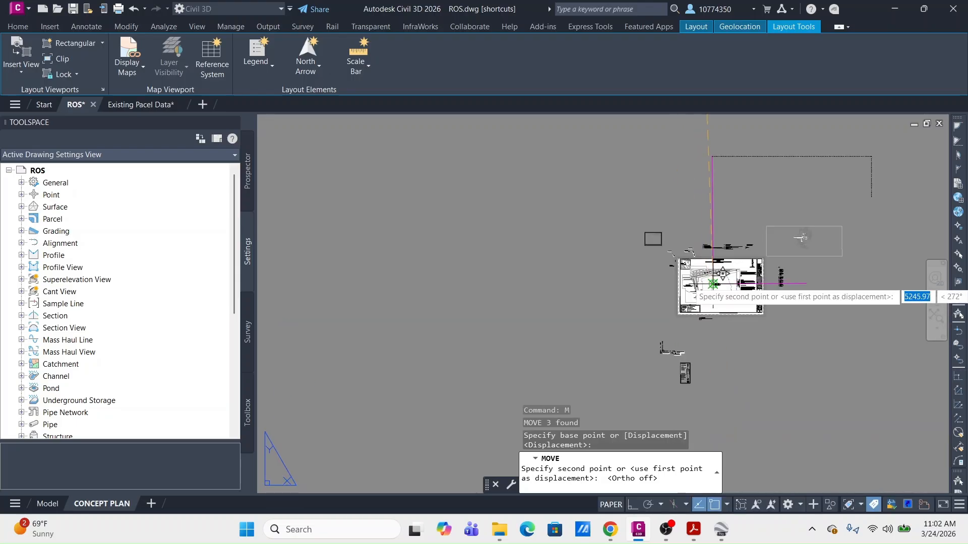
scroll(579, 290, down, 5)
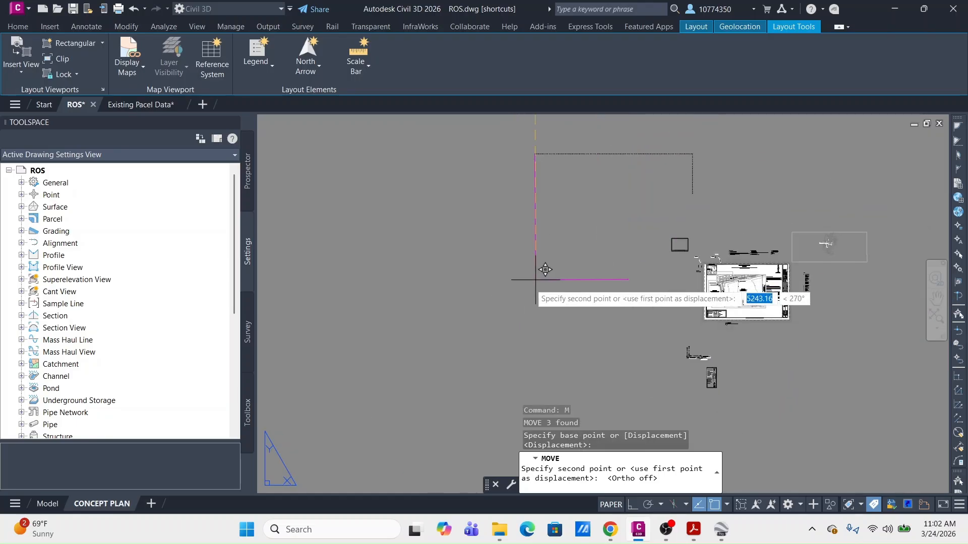
click(469, 340)
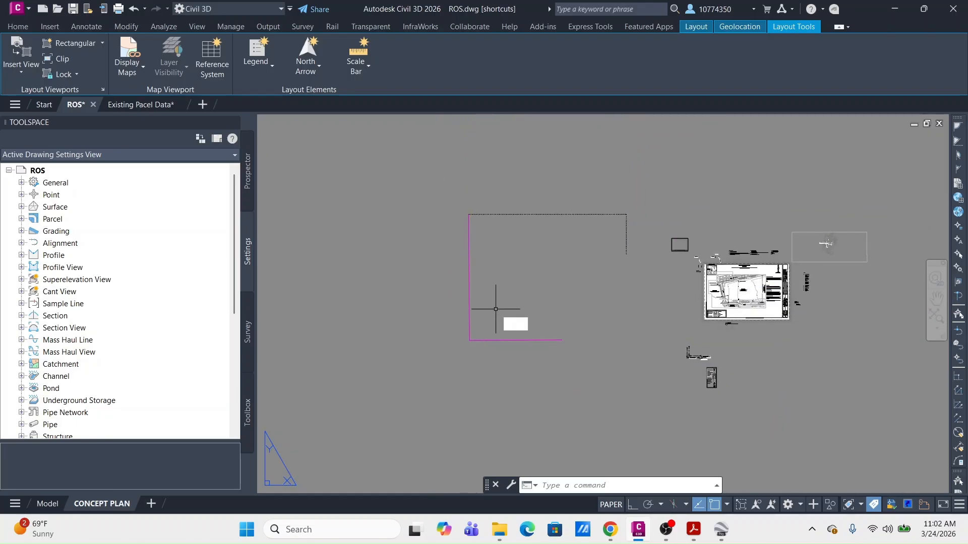
text(br)
key(Return)
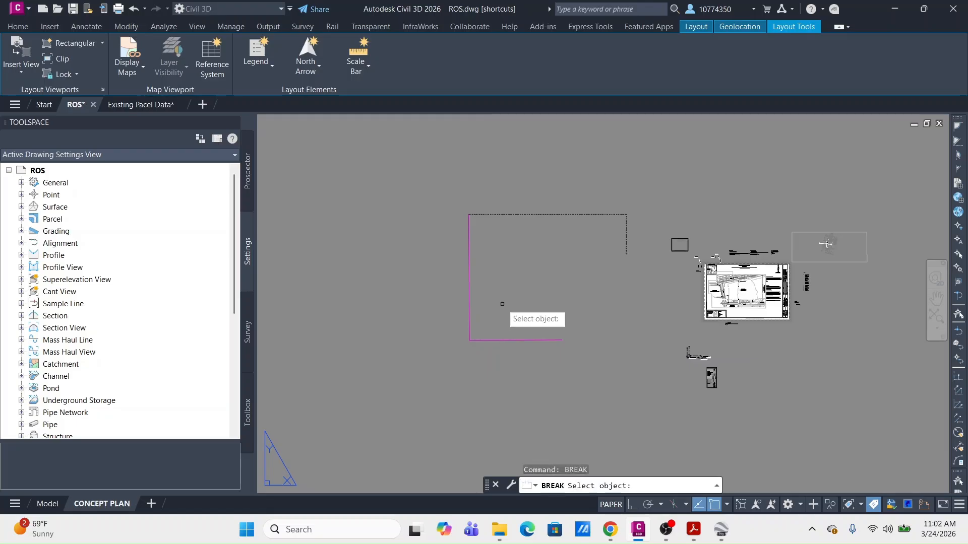
Step: Try breaking the magenta lines near the corner, then cancel the BREAK attempts
click(470, 314)
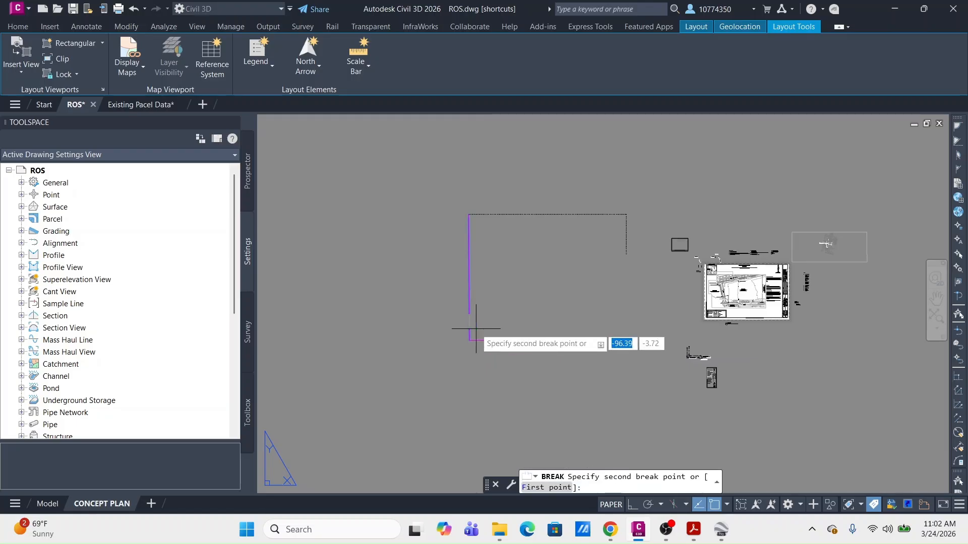
scroll(472, 335, up, 3)
click(471, 334)
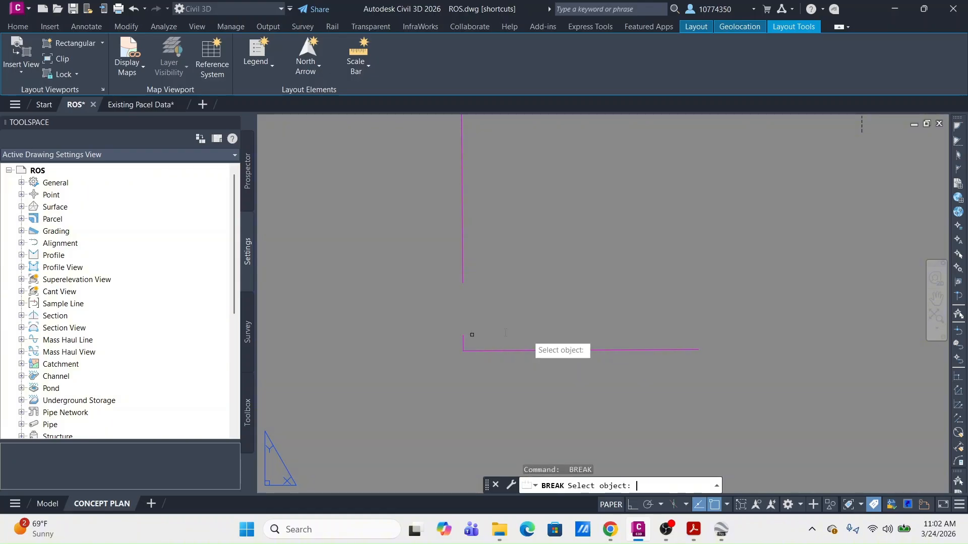
key(Escape)
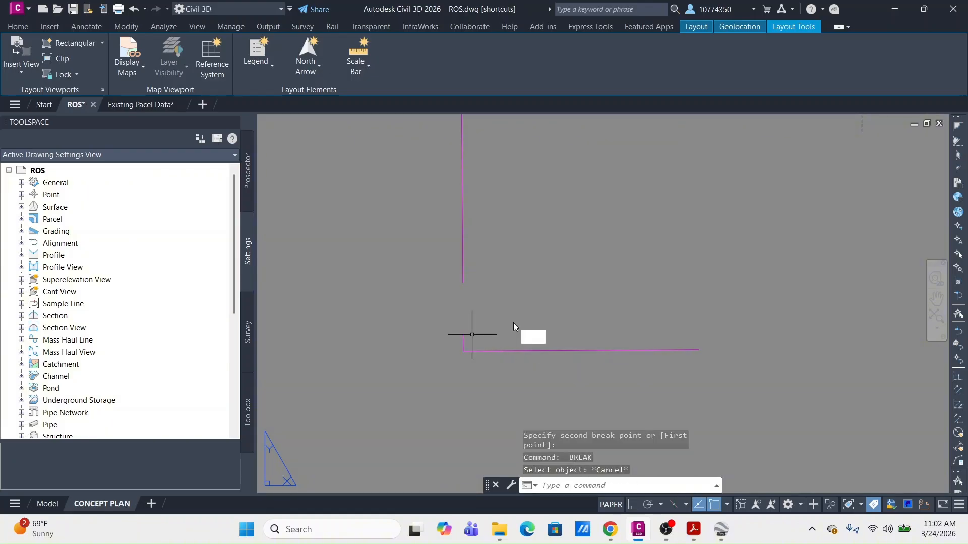
key(Return)
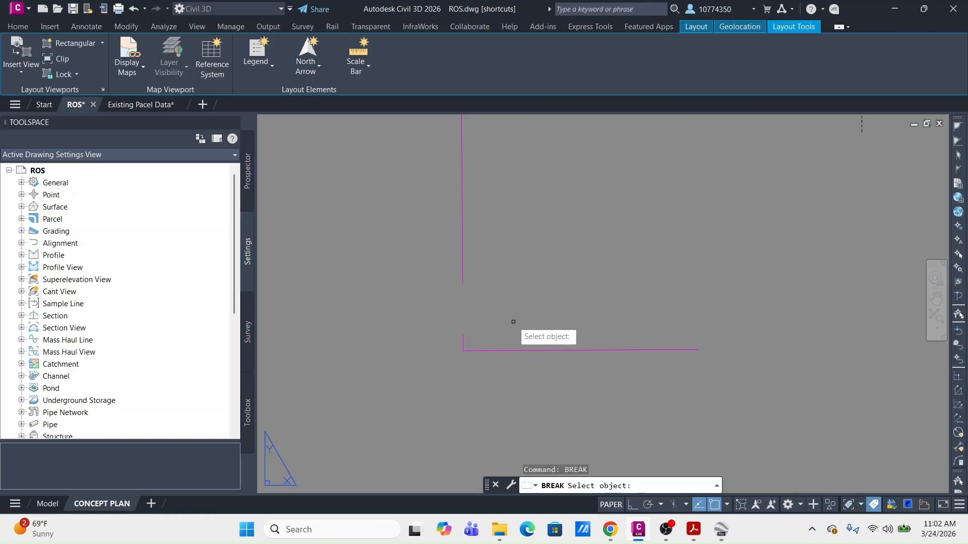
click(538, 351)
click(520, 352)
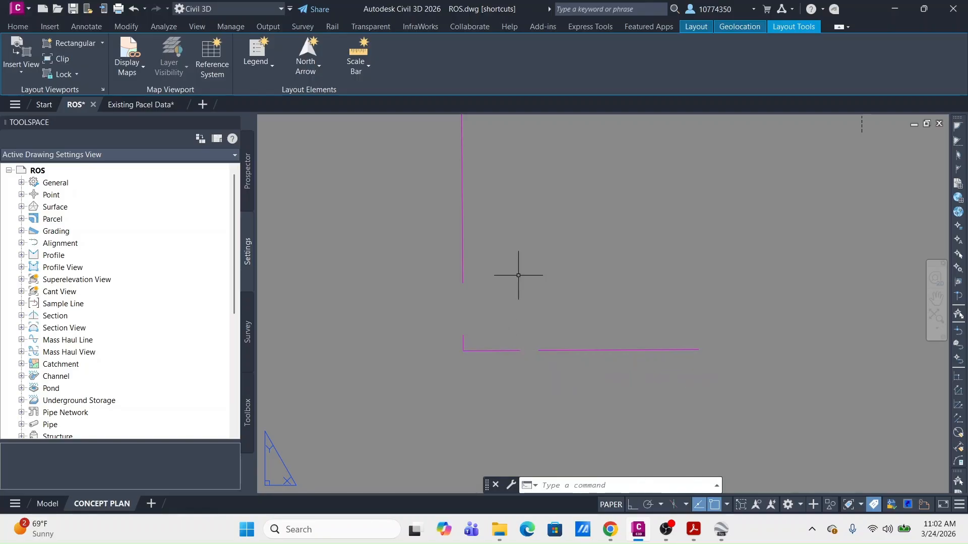
middle_drag(678, 158, 527, 365)
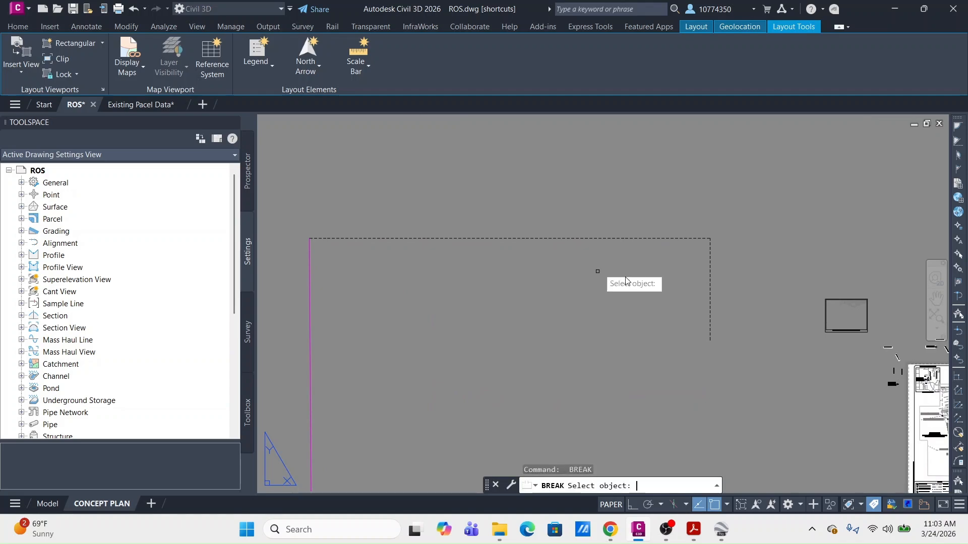
key(Return)
key(Escape)
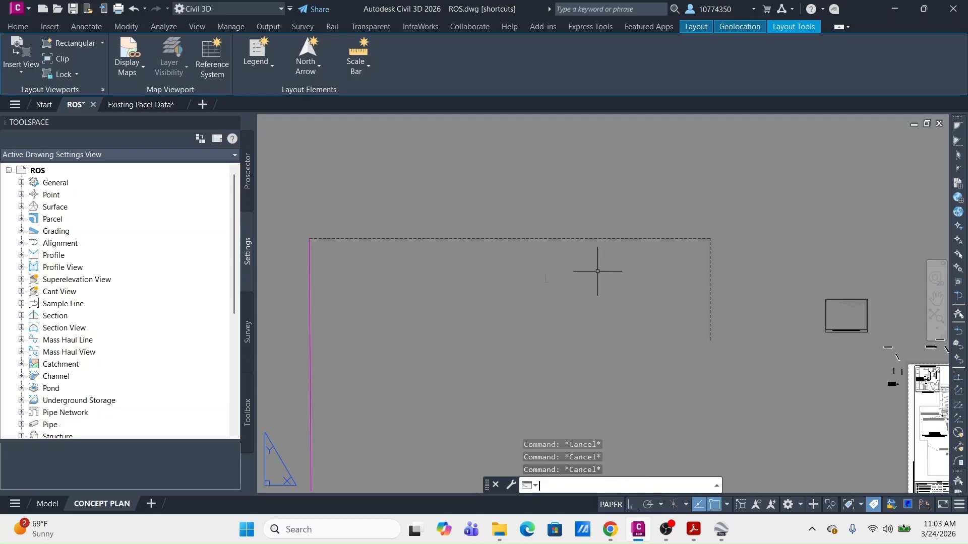
Step: Break gaps into the top and right dashed lines, then select their long leftover pieces
text(BREAK)
key(Return)
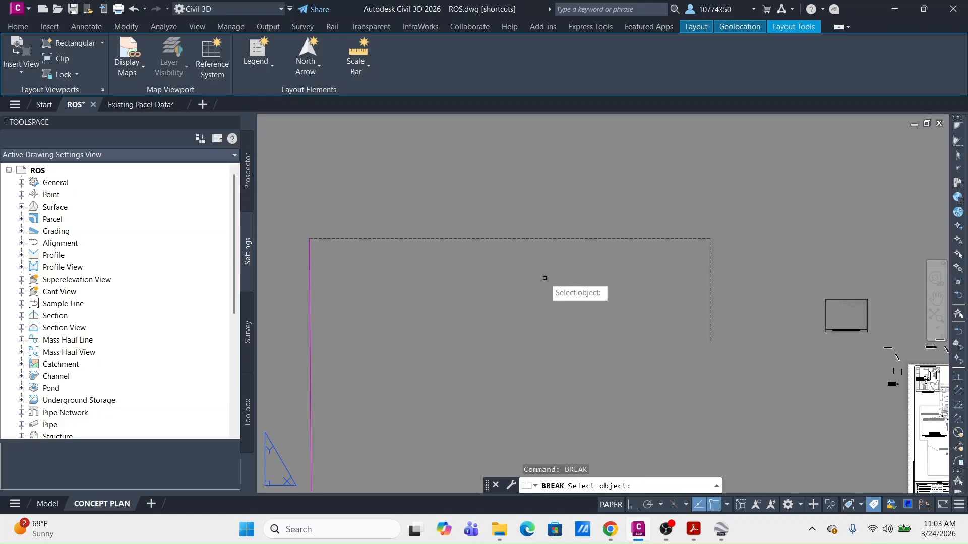
click(638, 238)
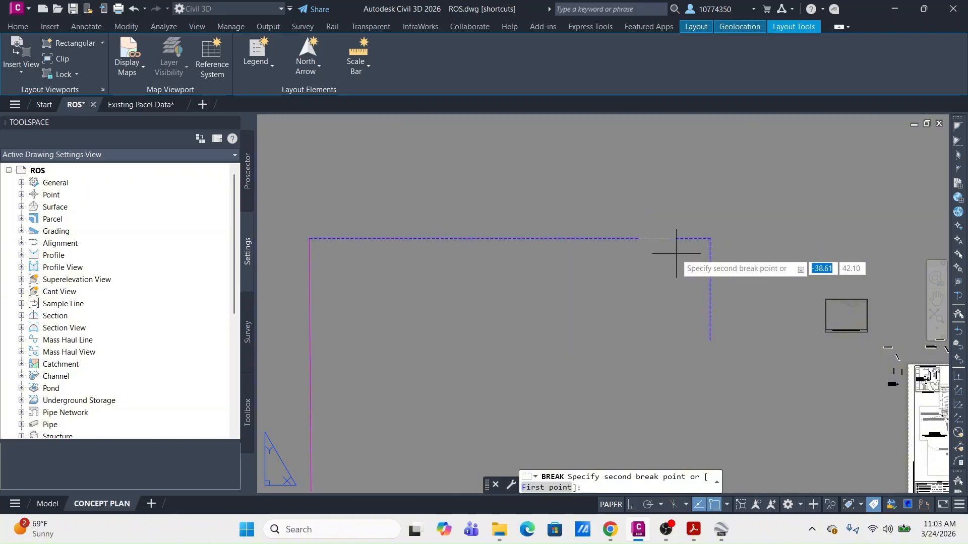
click(678, 252)
key(Return)
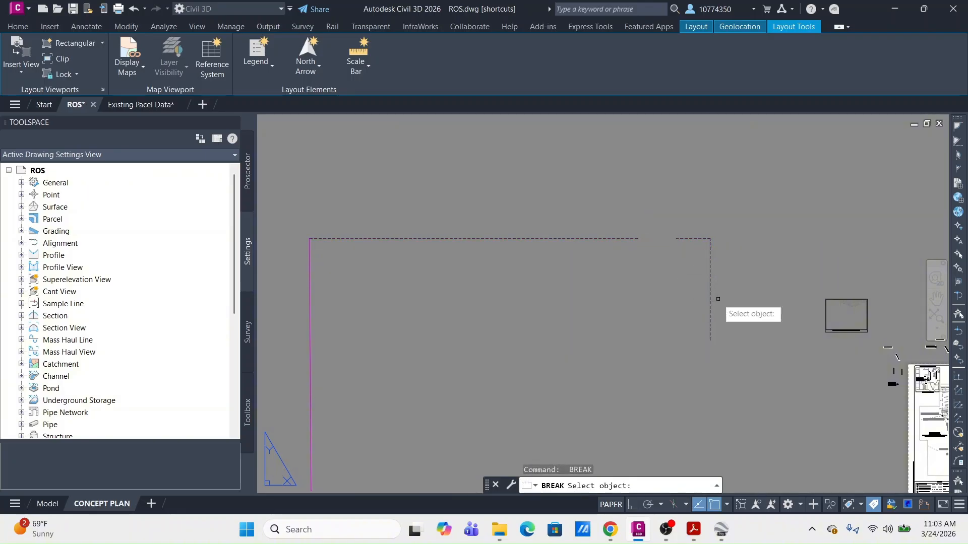
click(710, 301)
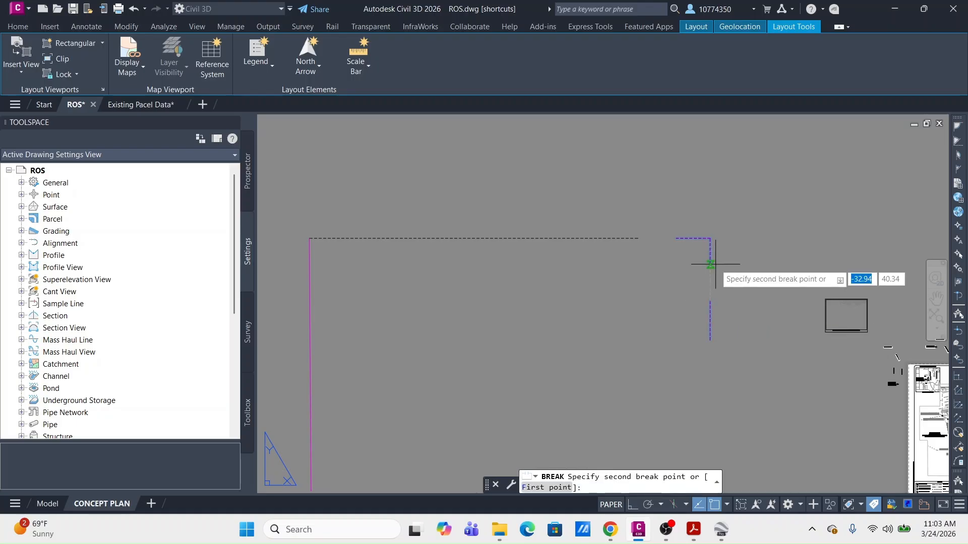
click(711, 265)
click(724, 288)
click(685, 324)
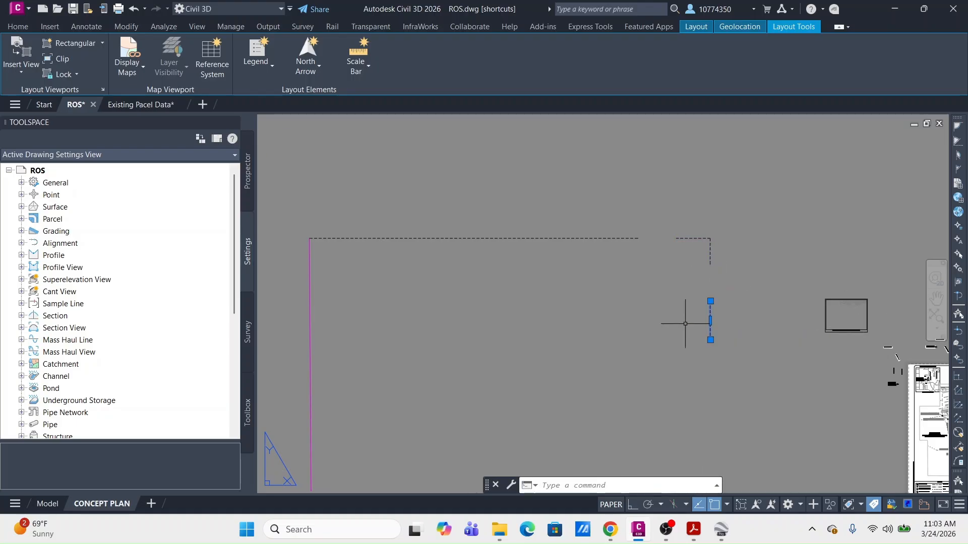
click(600, 196)
Step: Erase the two leftover dashed pieces and the vertical and horizontal magenta lines
click(554, 260)
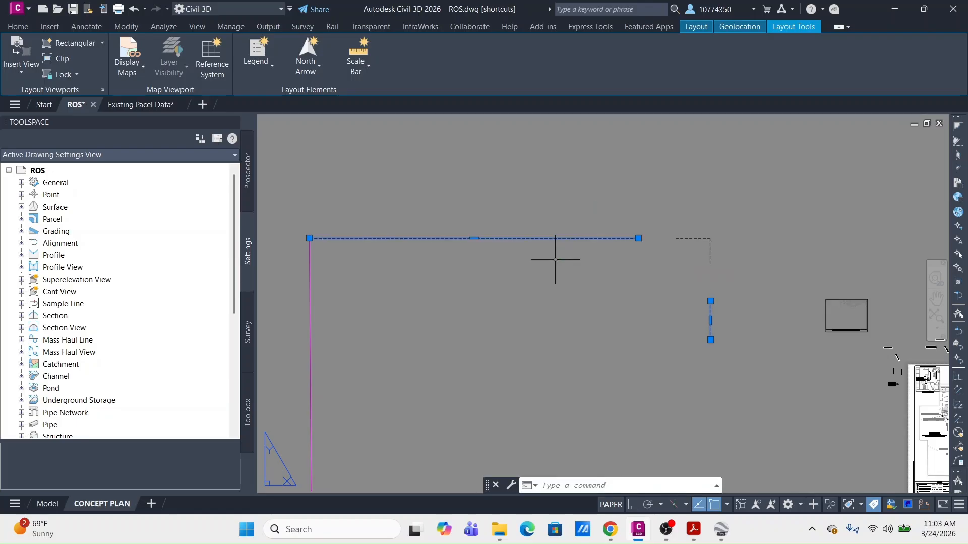
text(e)
key(Return)
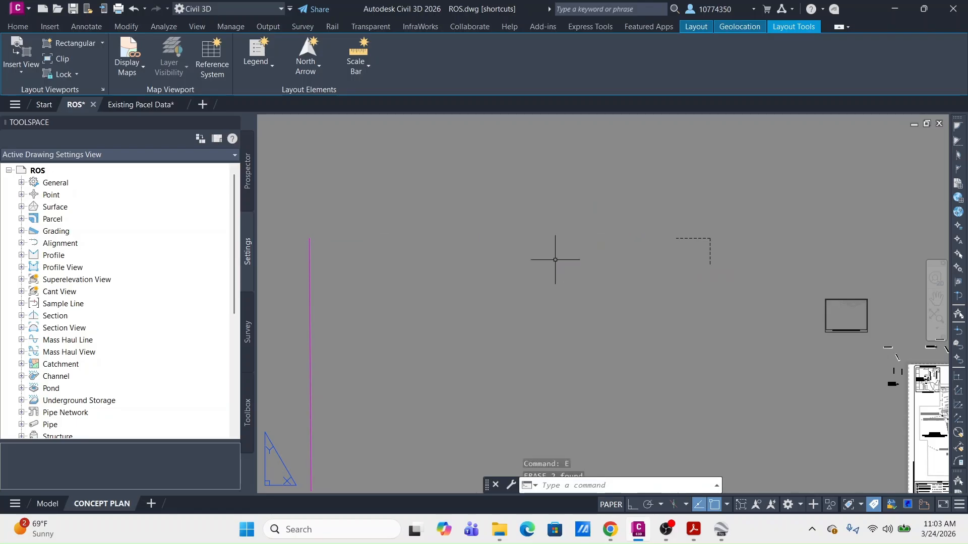
scroll(555, 260, down, 2)
middle_drag(525, 298, 579, 240)
click(563, 243)
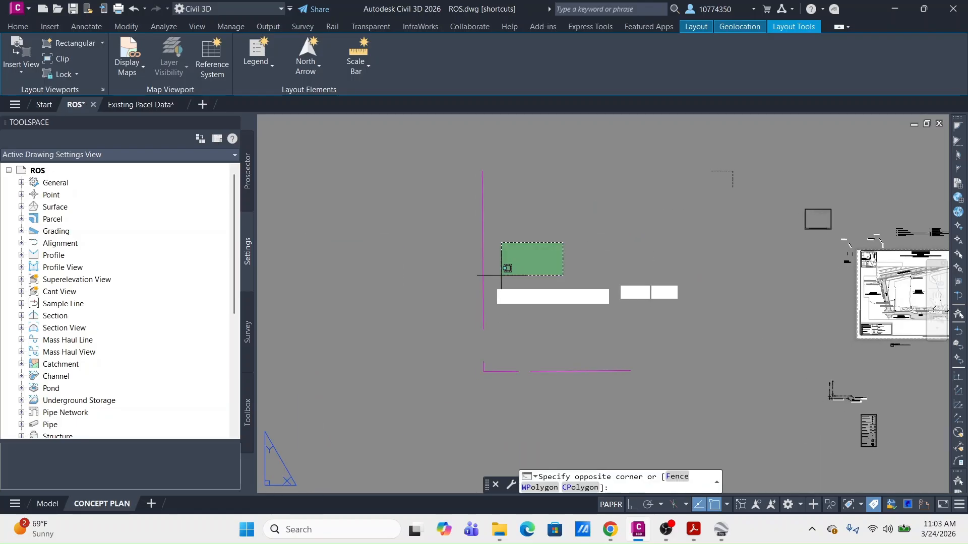
click(470, 290)
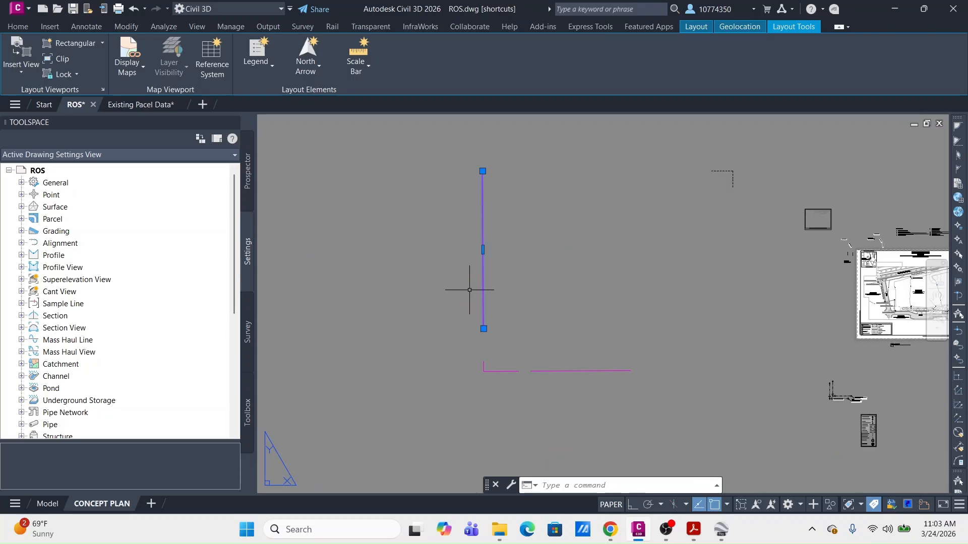
click(653, 315)
click(611, 379)
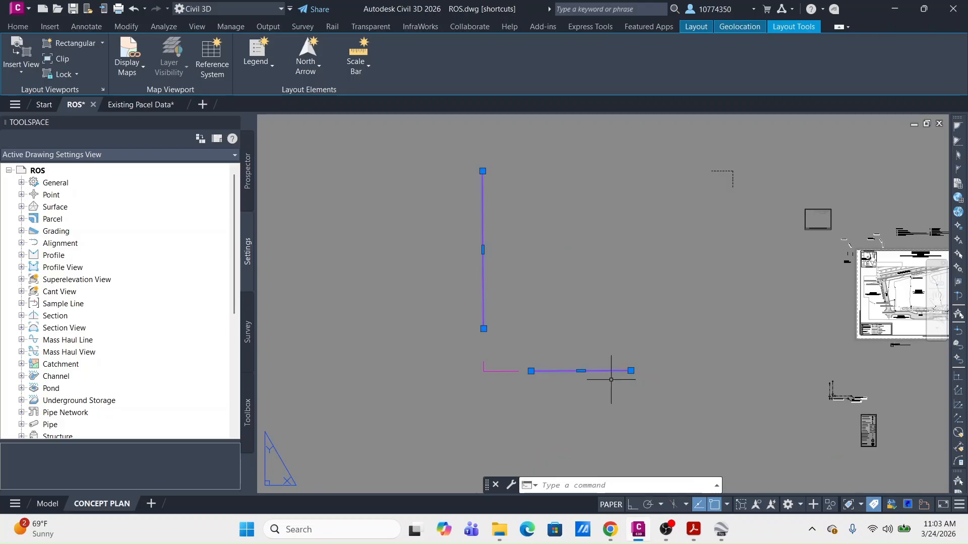
text(E)
key(Return)
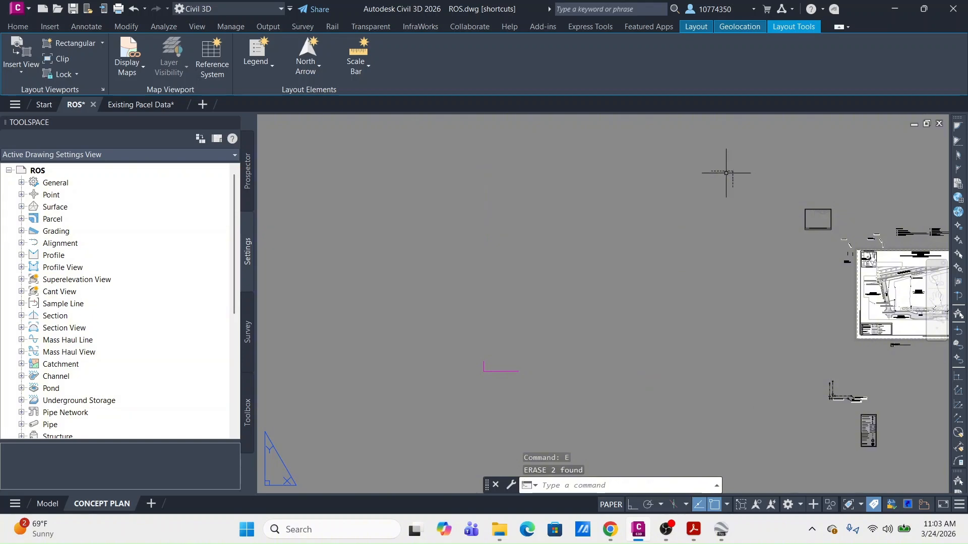
Step: Move the small dashed corner piece onto the magenta corner to assemble the symbol
click(695, 152)
click(746, 203)
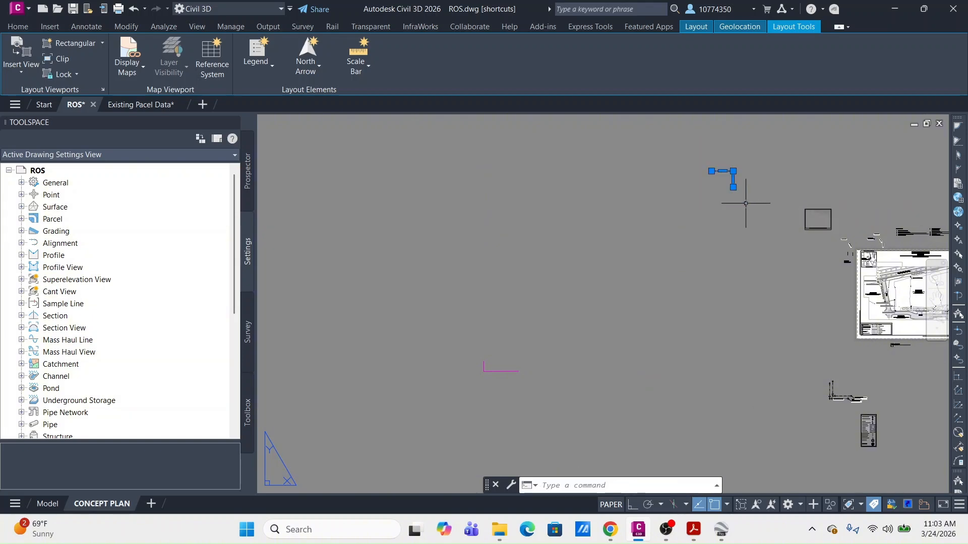
text(M)
key(Return)
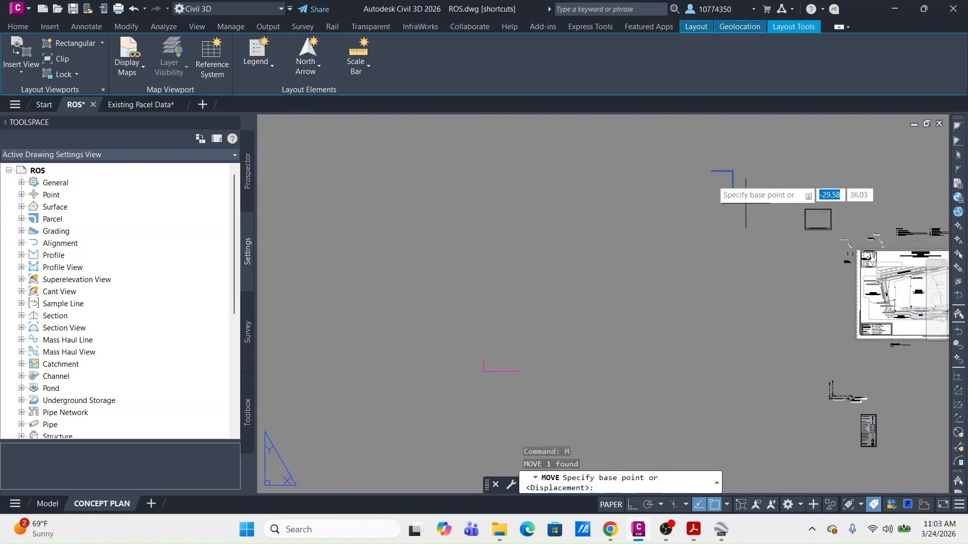
click(712, 172)
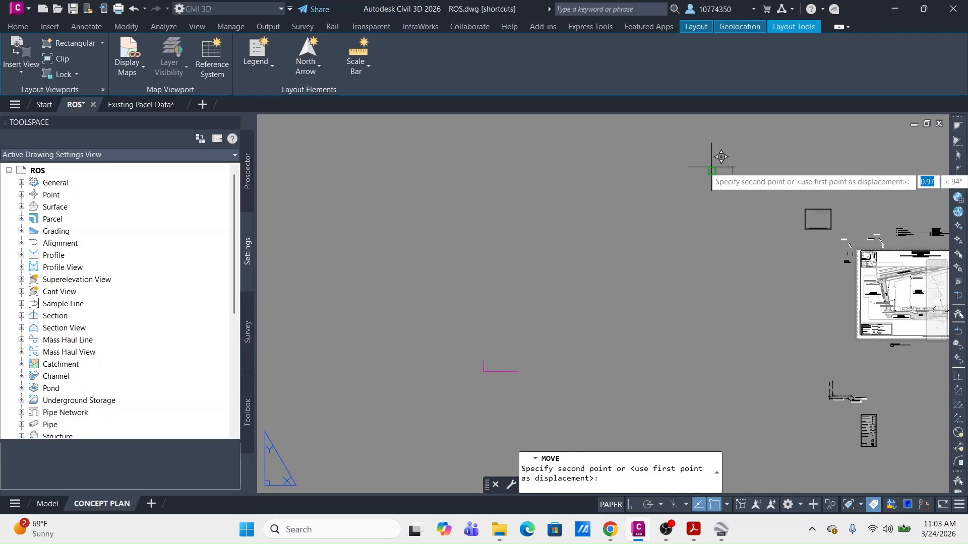
click(488, 361)
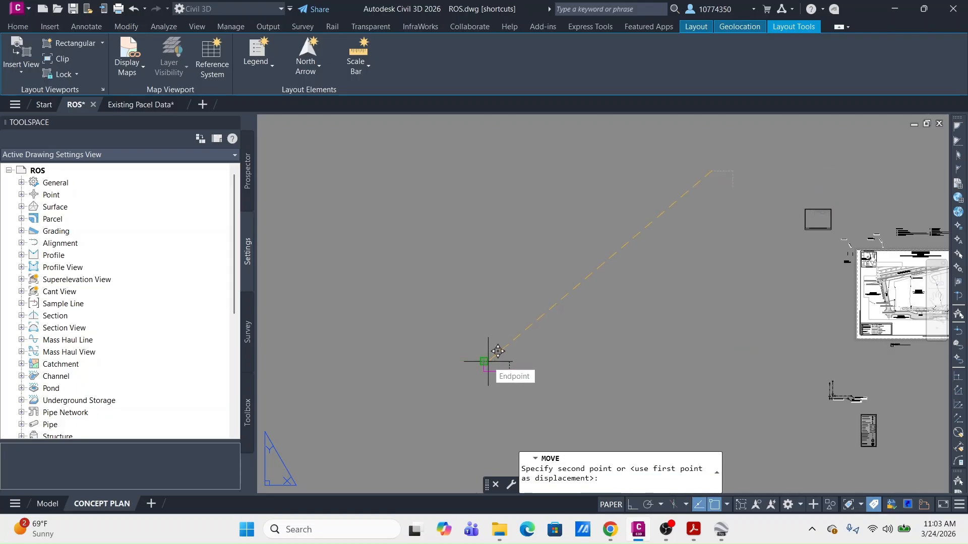
Step: Move the assembled corner symbol onto the plat near the lower-left parcel corner
click(519, 332)
click(468, 396)
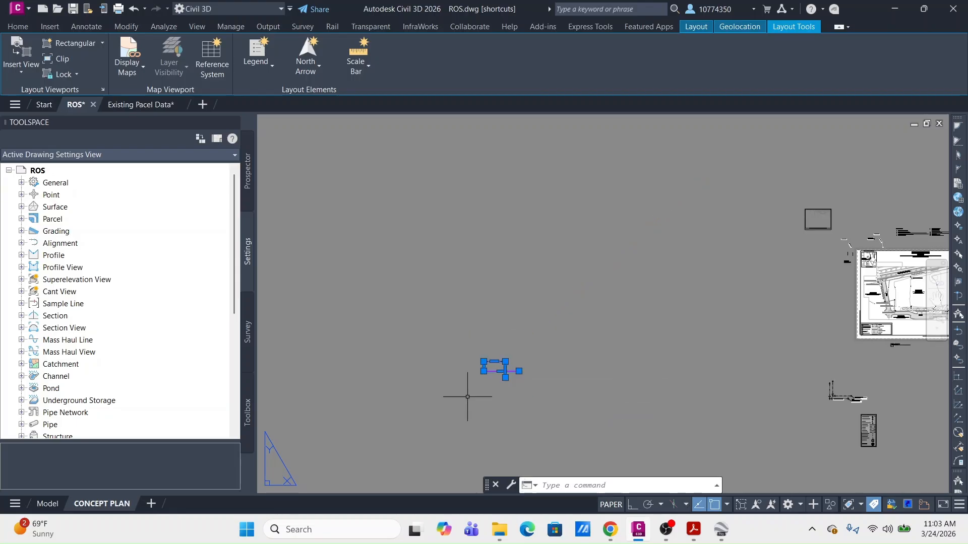
text(m)
key(Return)
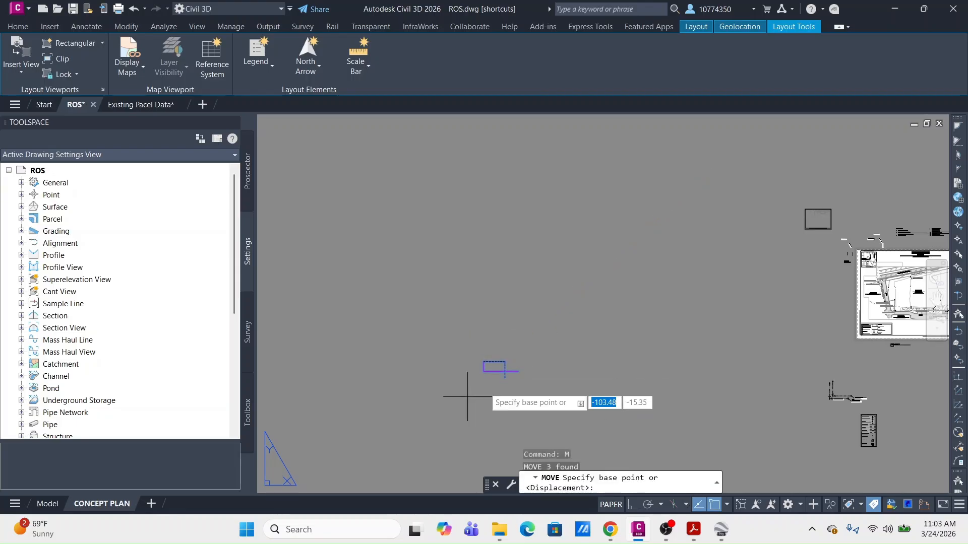
click(524, 371)
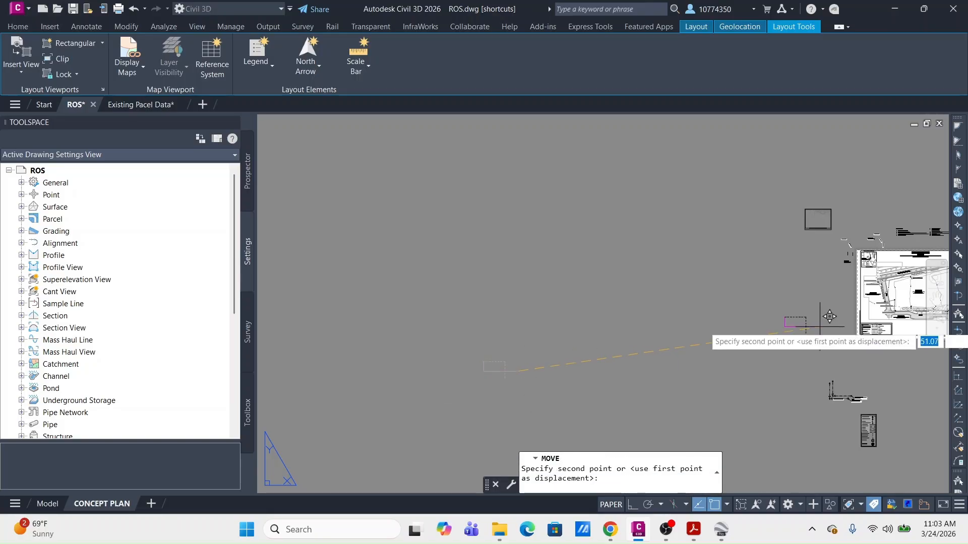
scroll(820, 327, up, 5)
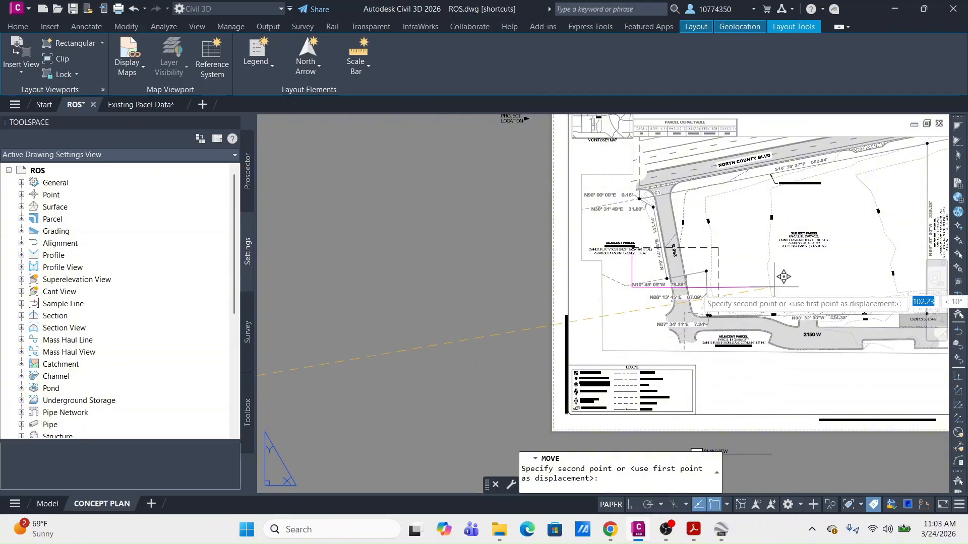
middle_drag(774, 289, 639, 293)
middle_drag(771, 317, 695, 302)
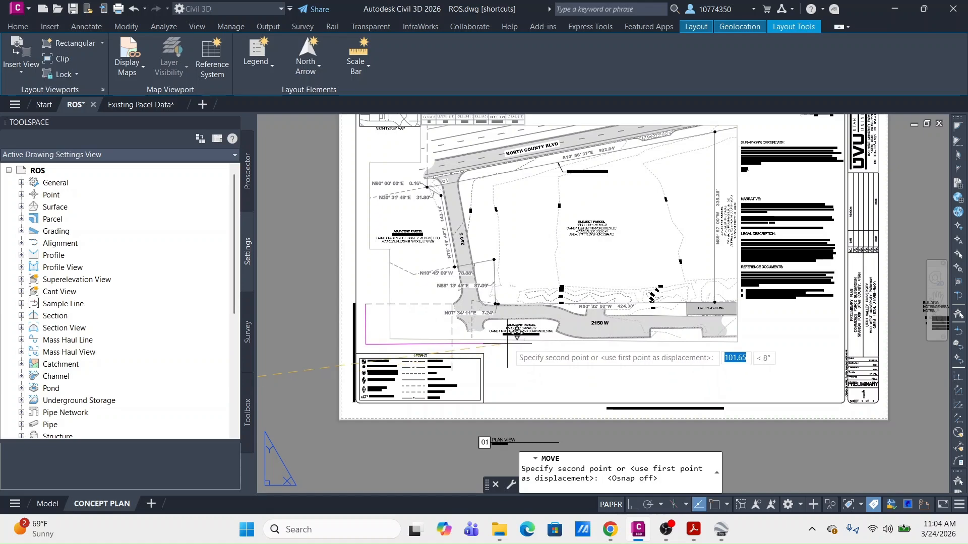
click(511, 348)
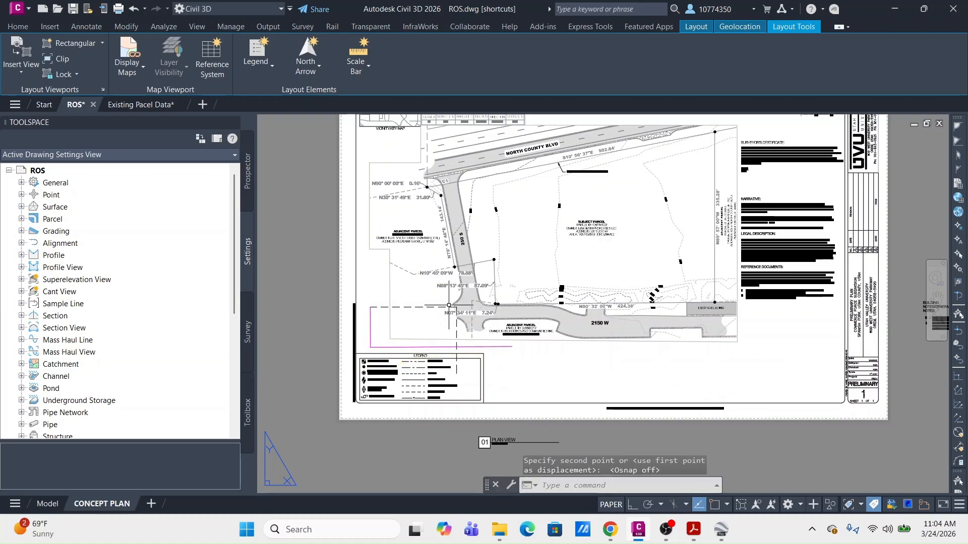
Step: With object snap on, move the selection onto the parcel corner point near NORTH COUNTY BLVD
click(456, 307)
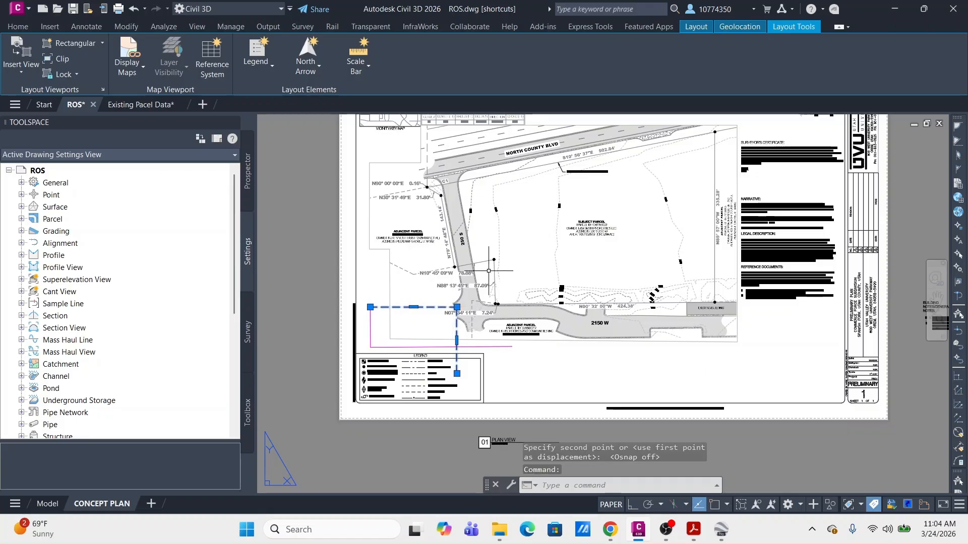
text(M)
key(Return)
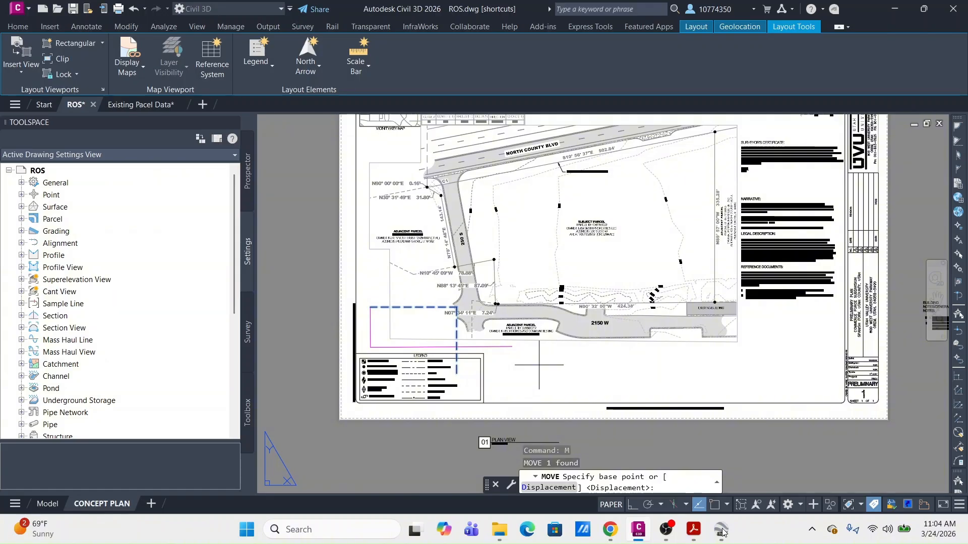
click(715, 505)
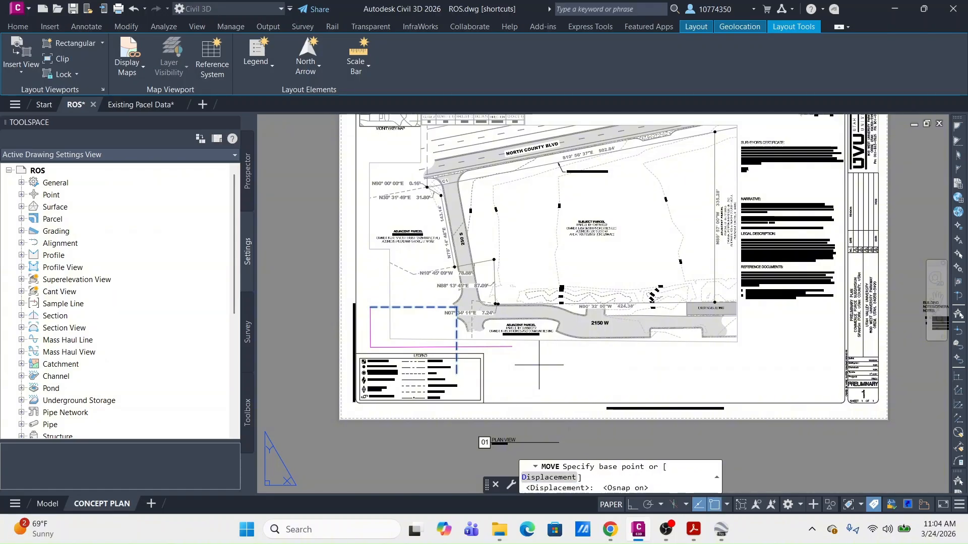
click(457, 373)
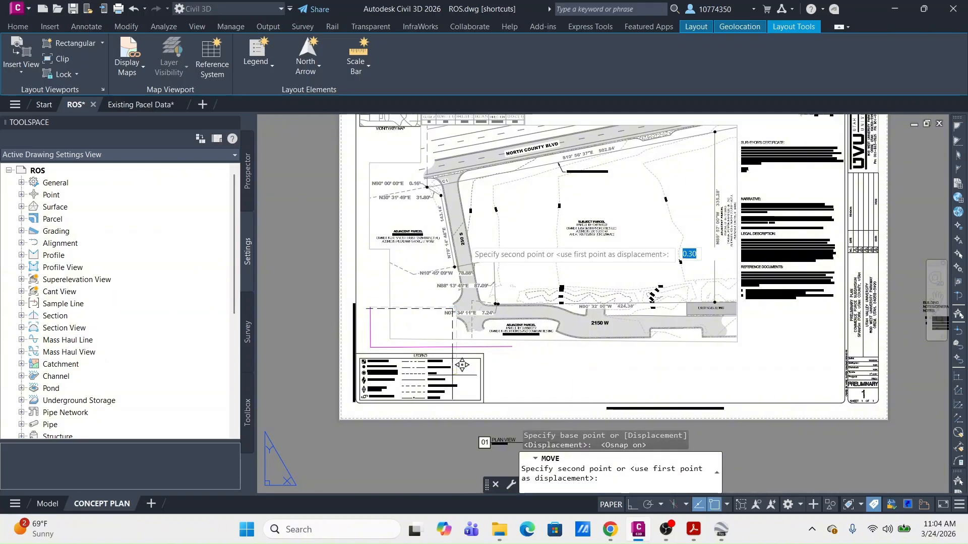
scroll(436, 197, up, 6)
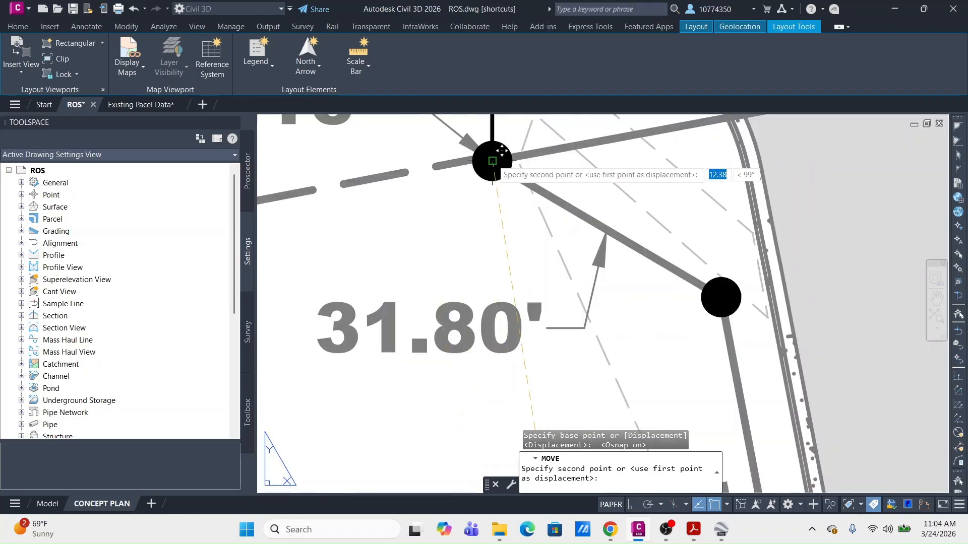
click(508, 145)
scroll(511, 145, down, 6)
middle_drag(512, 145, 476, 280)
Step: With Ortho on, stretch the viewport's top edge down below the vicinity map
click(472, 230)
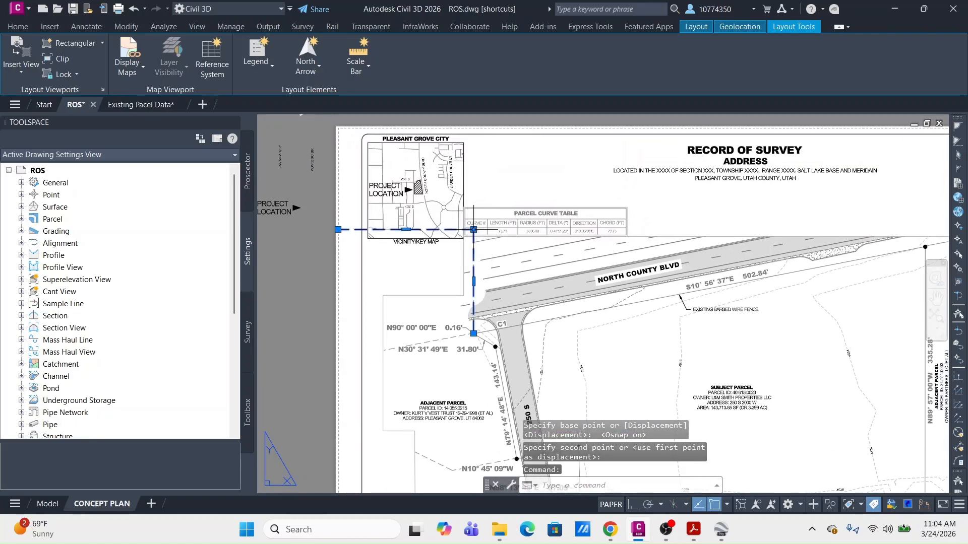
click(405, 229)
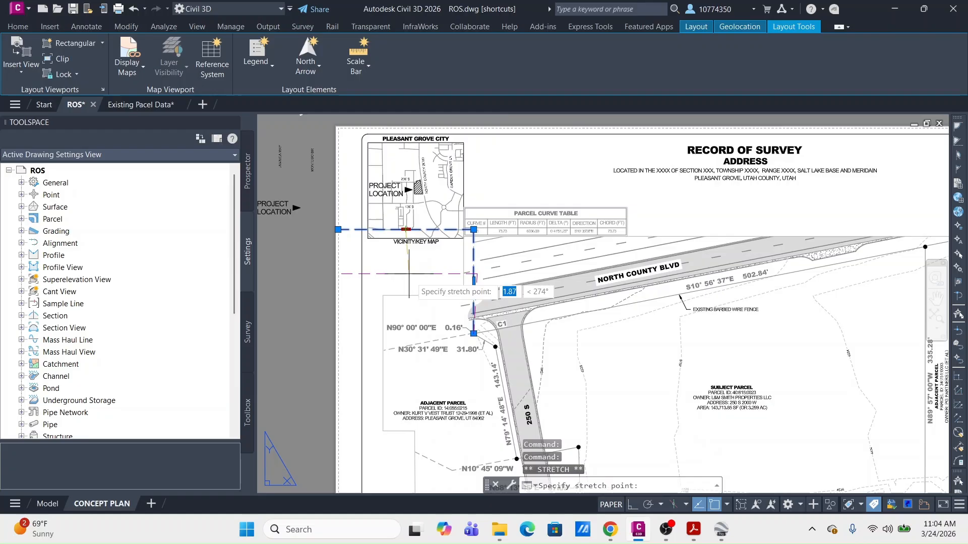
click(633, 504)
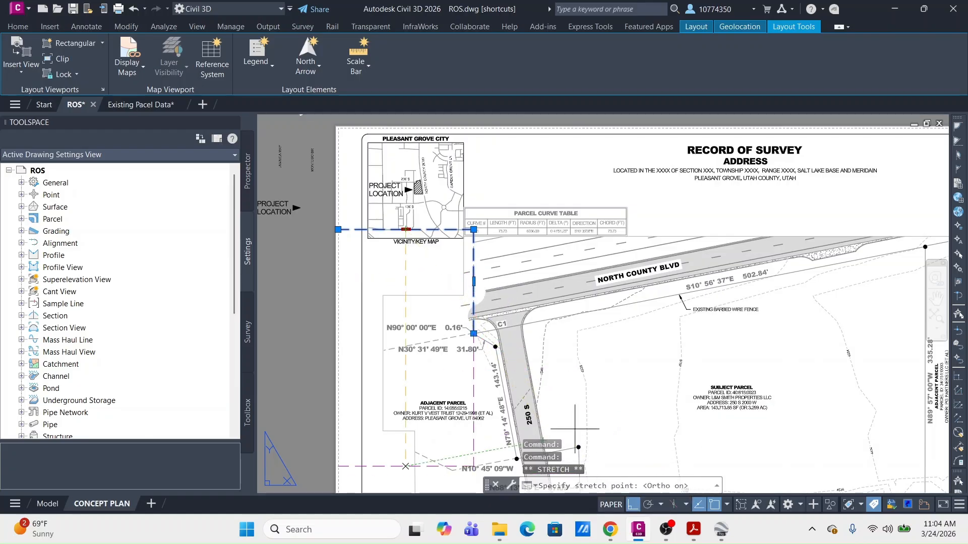
scroll(427, 260, up, 2)
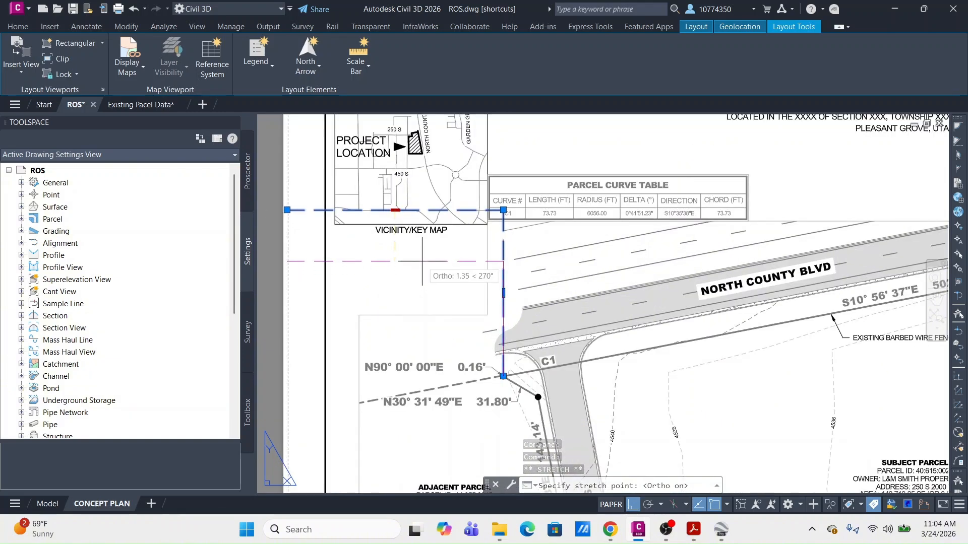
click(422, 265)
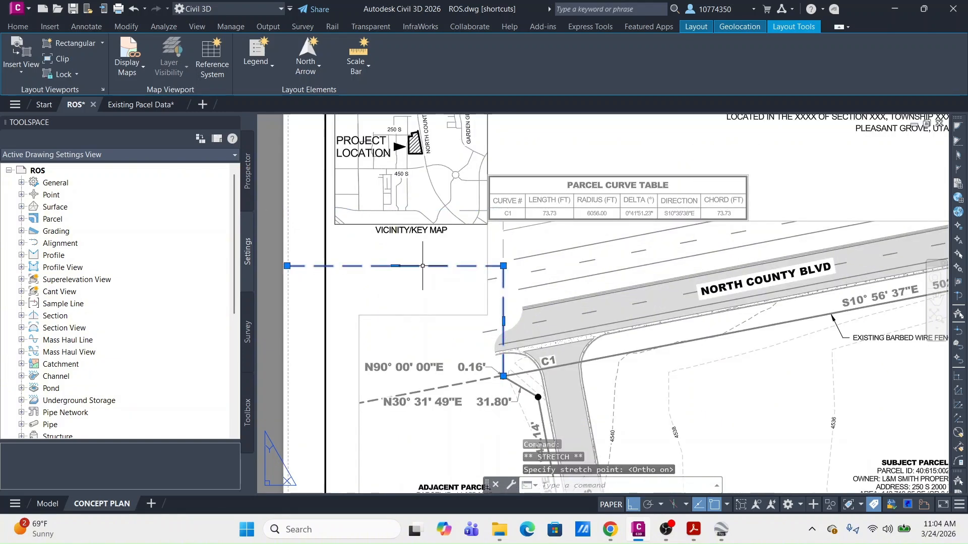
key(Escape)
scroll(404, 295, down, 5)
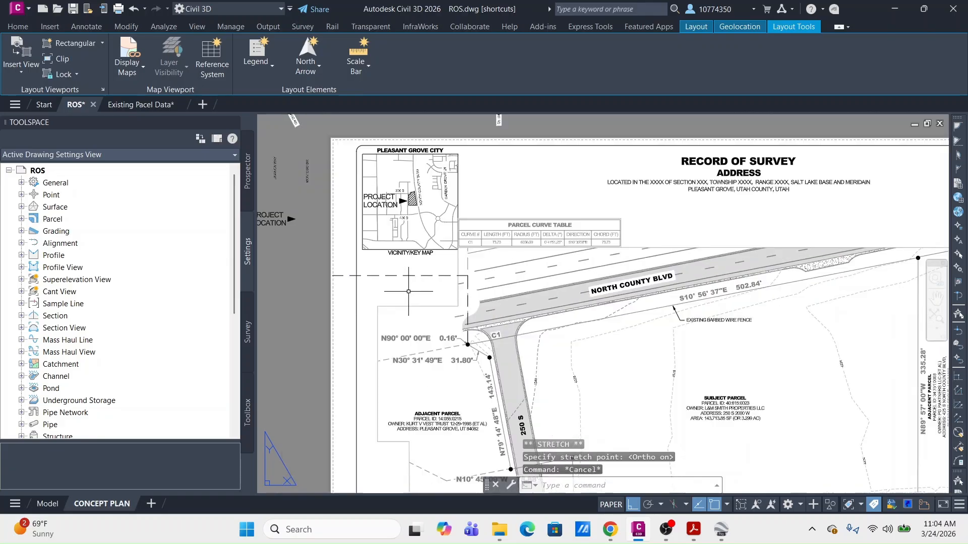
Step: Window-select the 21-object basis-of-bearings detail below the sheet
middle_drag(430, 307, 555, 297)
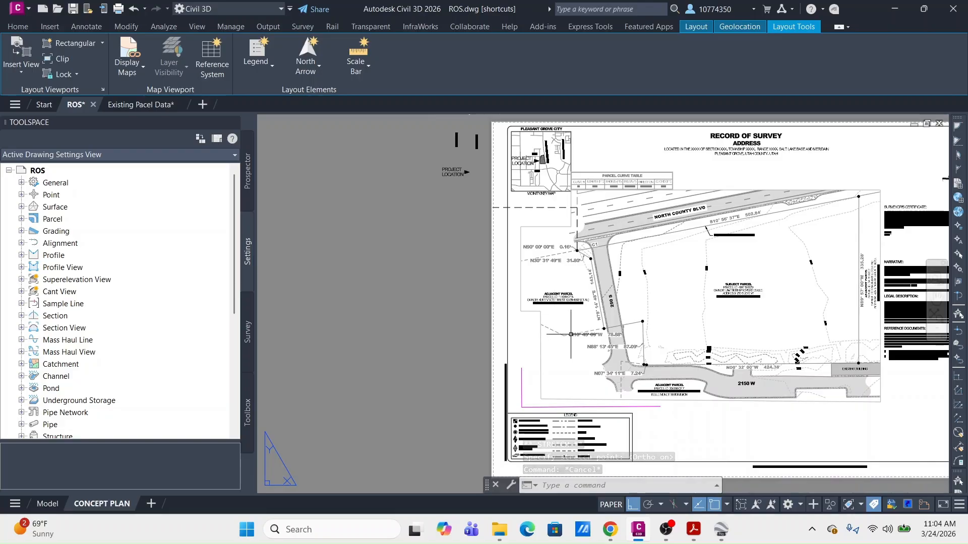
middle_drag(678, 414, 594, 381)
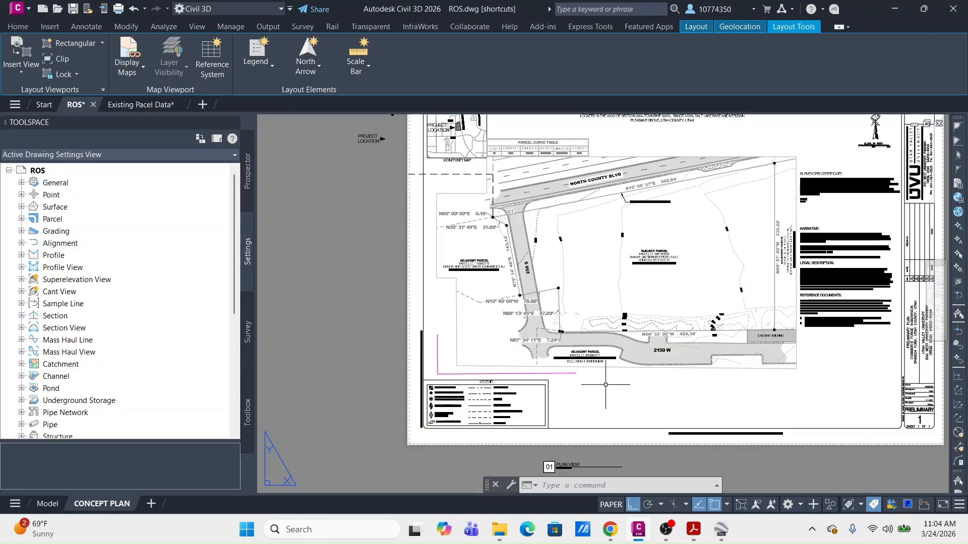
middle_drag(606, 385, 557, 362)
scroll(578, 364, down, 2)
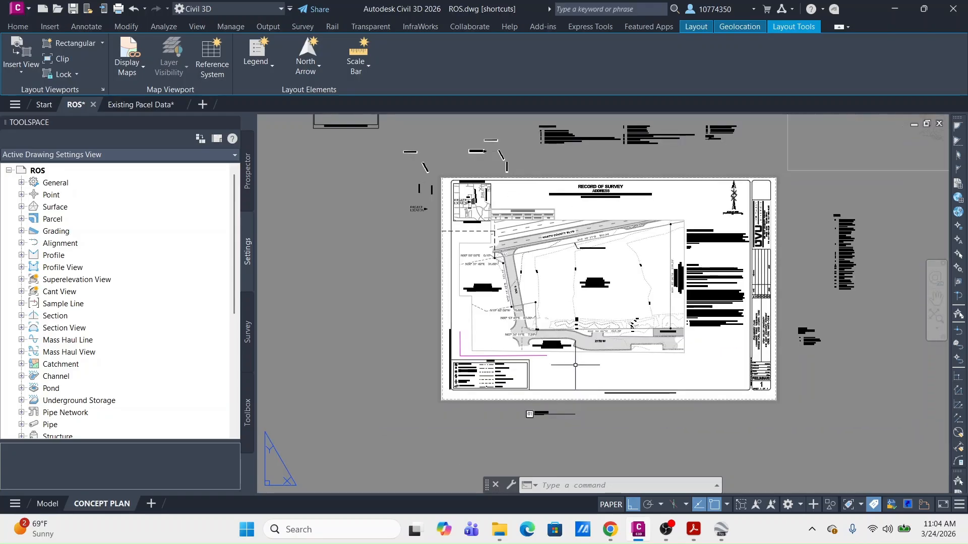
middle_drag(461, 432, 535, 333)
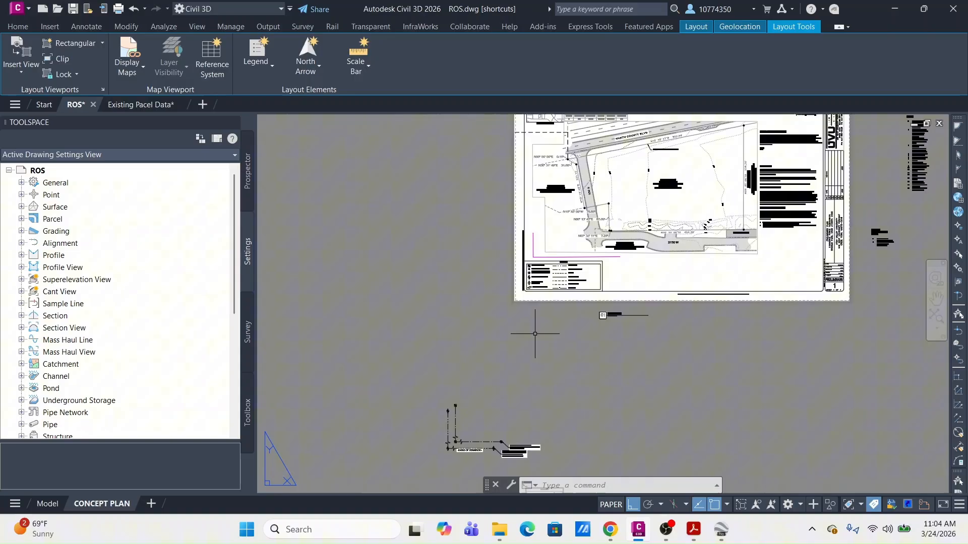
click(423, 359)
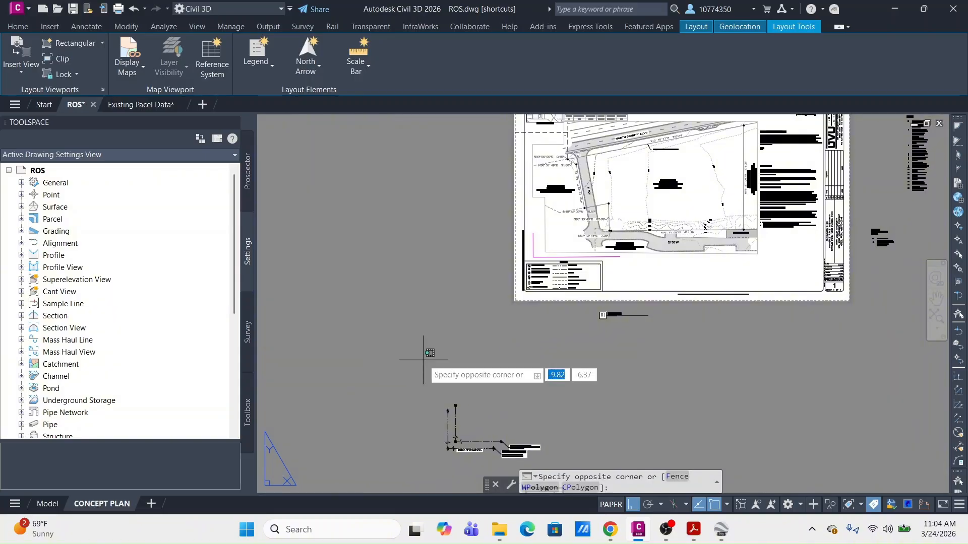
click(578, 455)
Step: Move the detail up beside the sheet's left edge with Ortho turned off
text(m)
key(Return)
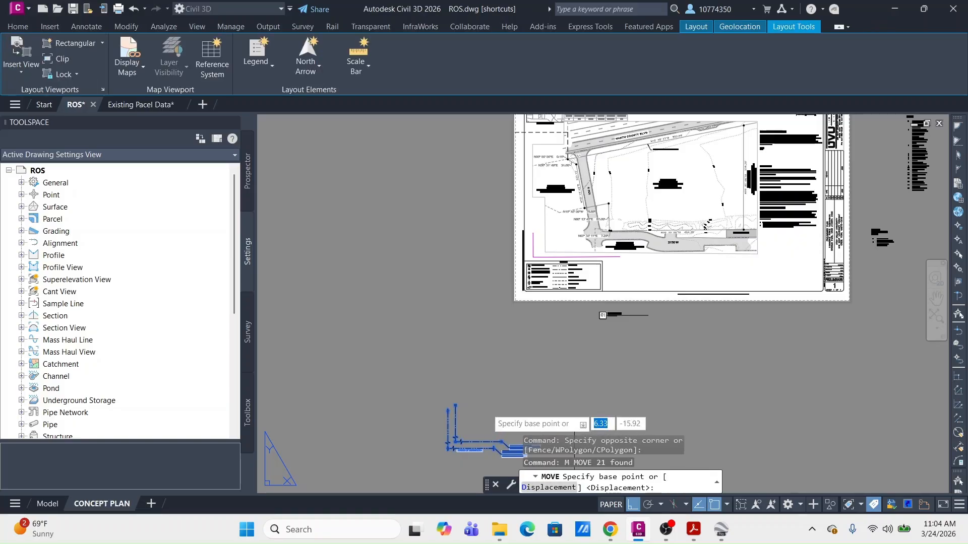
click(487, 409)
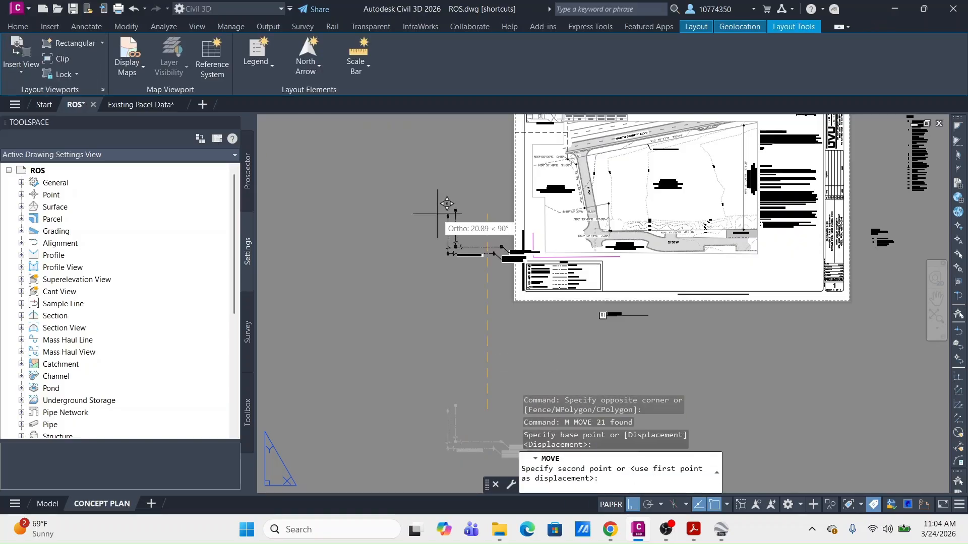
scroll(412, 197, up, 4)
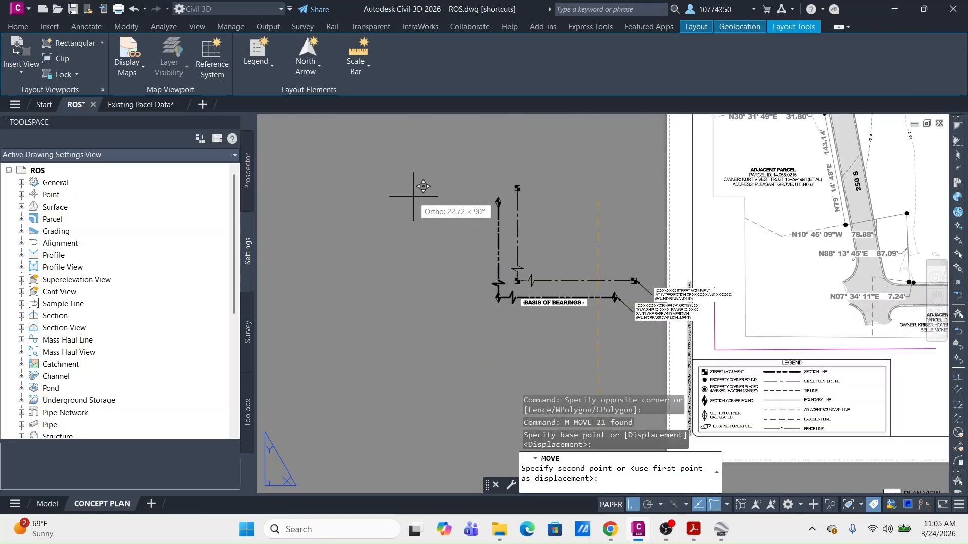
click(634, 506)
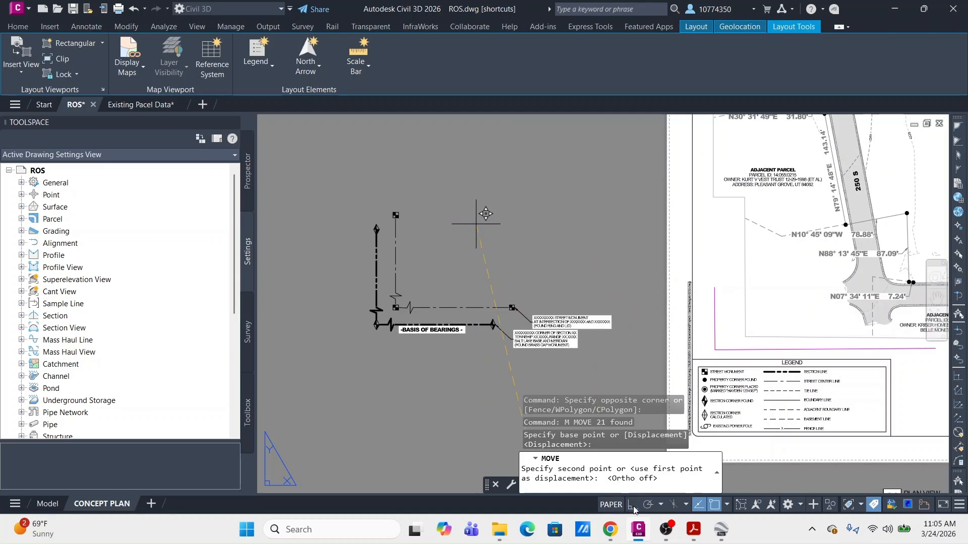
click(515, 168)
mouse_move(558, 188)
middle_down()
mouse_move(492, 252)
mouse_move(502, 269)
middle_up()
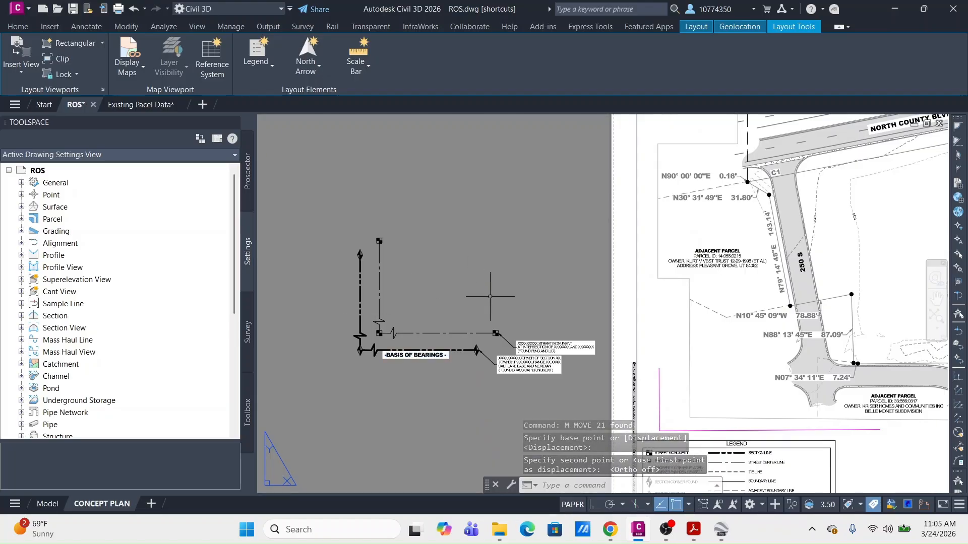
Step: Use LAYMCH to put the purple line on the monument line's layer, SV-PROP-MONU-LINE
text(LAYMCH)
key(Return)
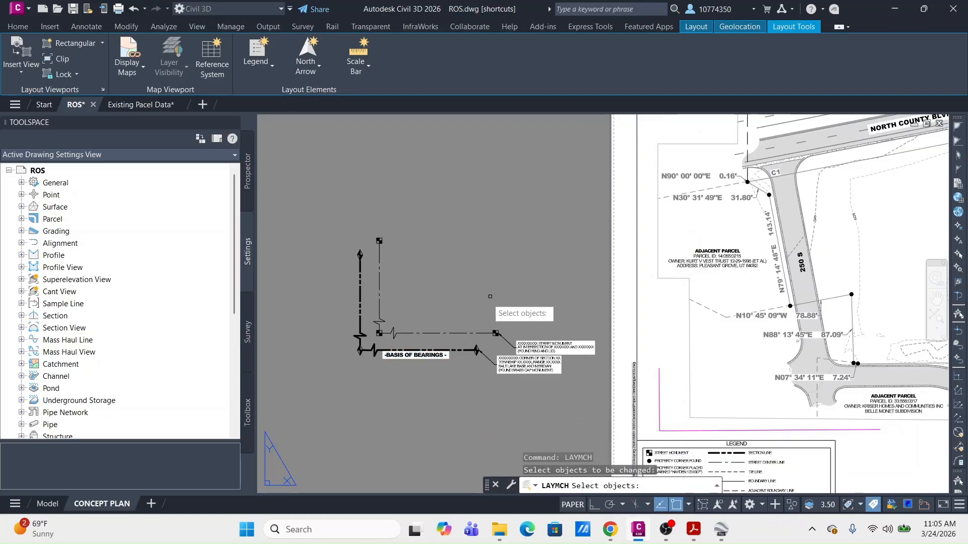
click(711, 430)
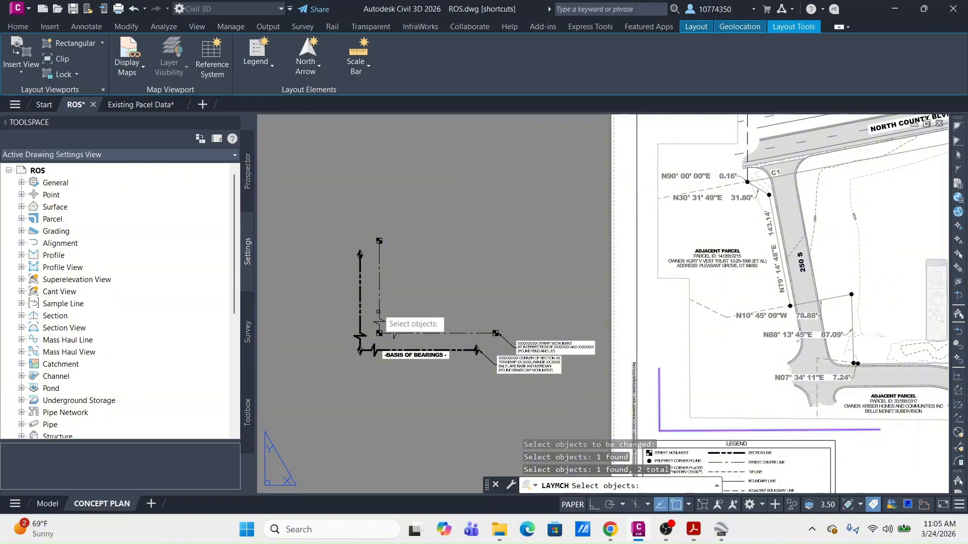
key(Return)
click(360, 294)
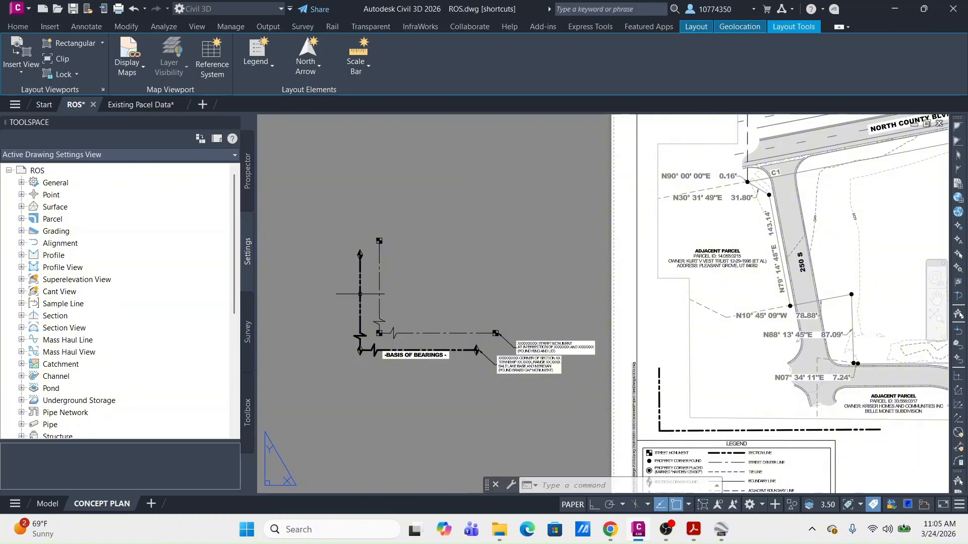
middle_drag(653, 163, 517, 314)
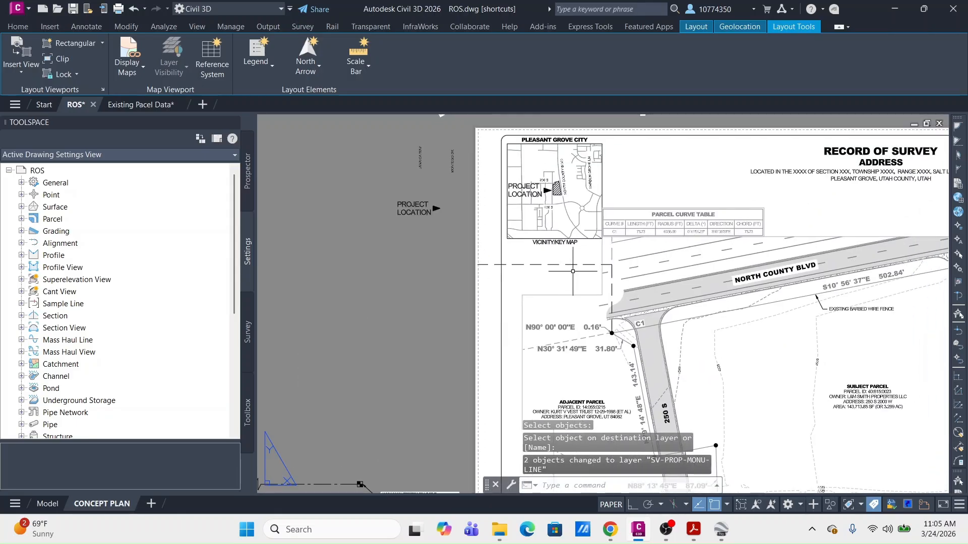
Step: Match the dashed line beside the vicinity map to the dash-dot line's layer, SV-PROP-CNTL
key(Return)
click(579, 265)
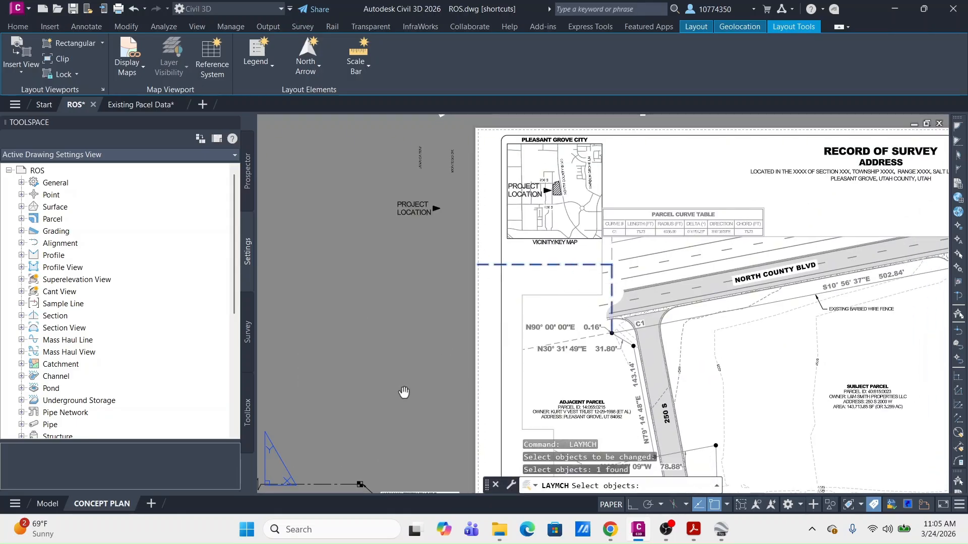
middle_drag(405, 392, 599, 241)
key(Return)
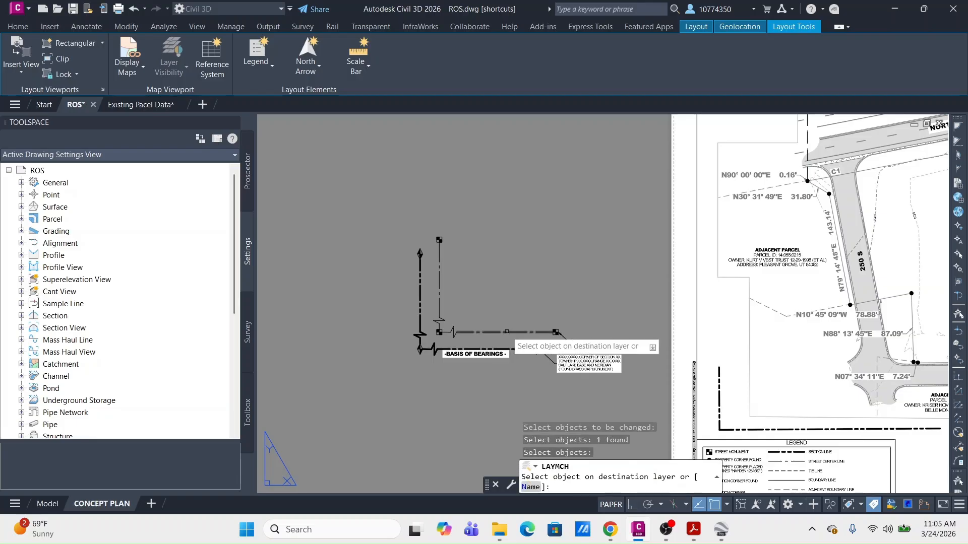
click(506, 331)
middle_drag(735, 310, 776, 213)
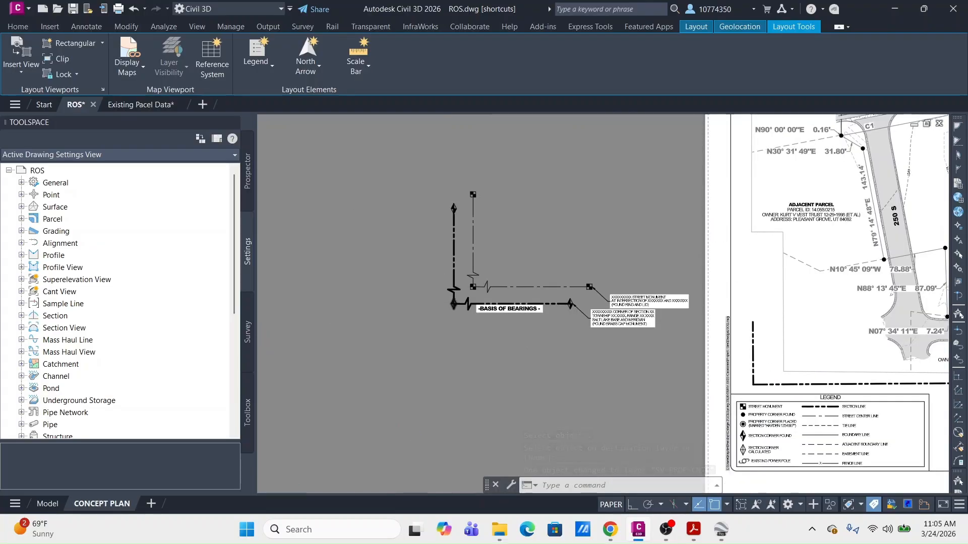
Step: Select the corner diamond symbol, then cancel a first copy attempt
scroll(457, 302, up, 4)
click(427, 291)
click(474, 335)
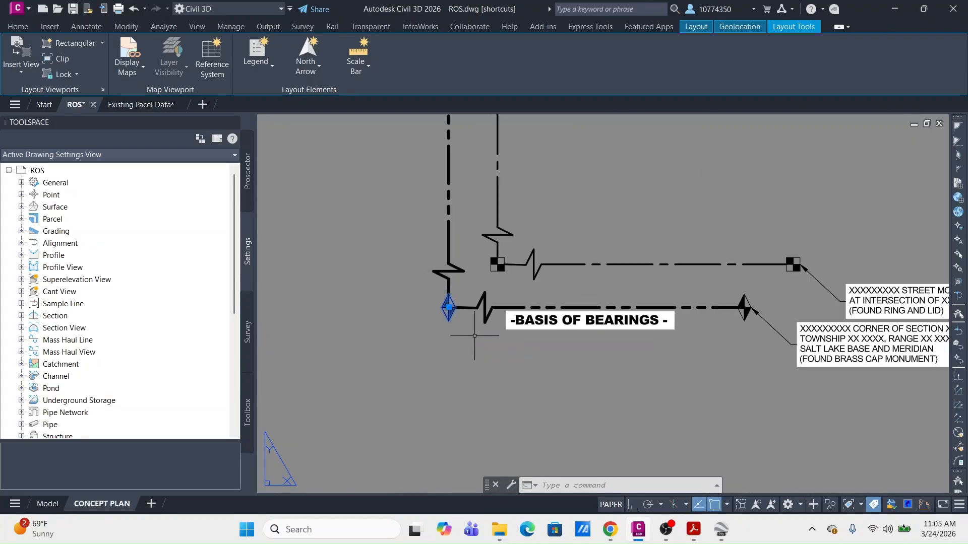
click(474, 336)
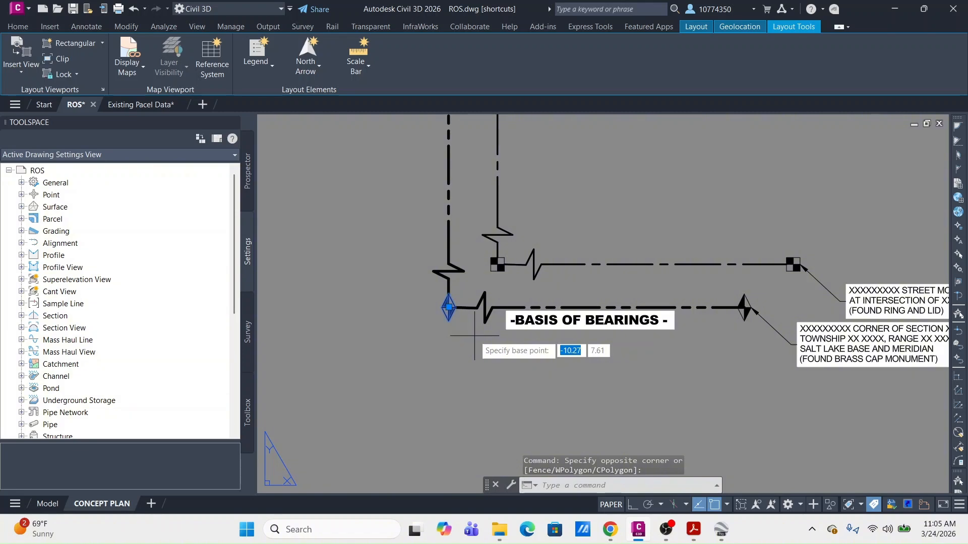
click(453, 303)
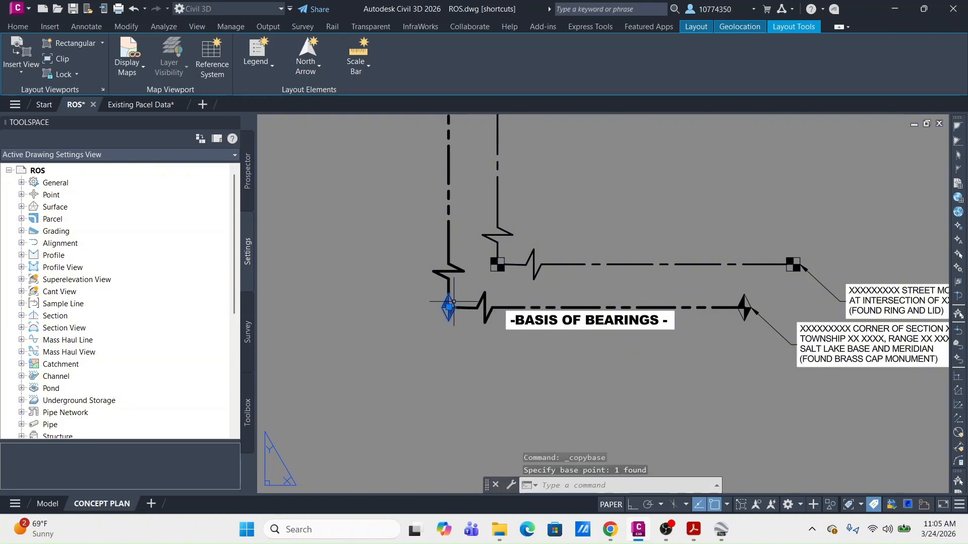
key(Escape)
key(Escape)
key(Escape)
Step: Copy the diamond with its centre as base point and paste it at the section line intersection
scroll(453, 301, up, 3)
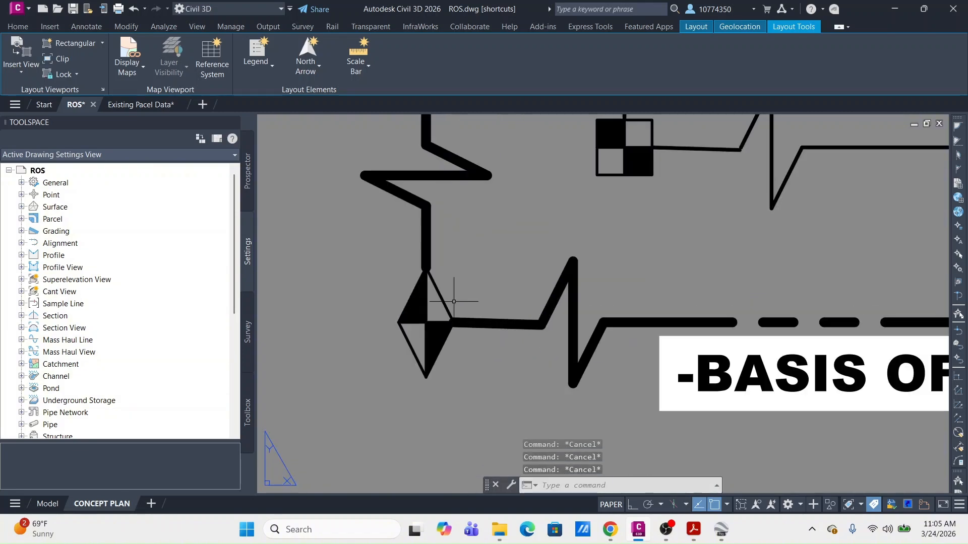
click(360, 245)
click(470, 384)
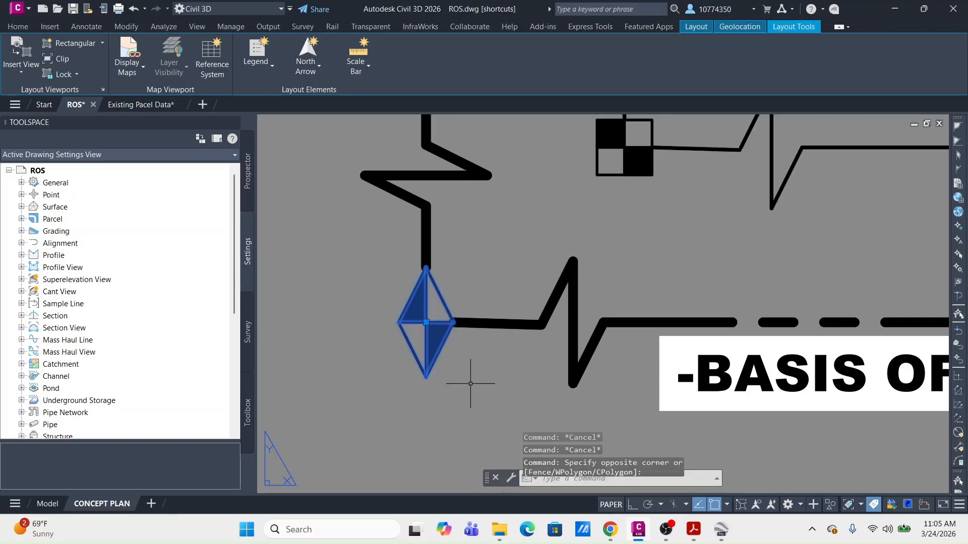
key(ctrl+shift+c)
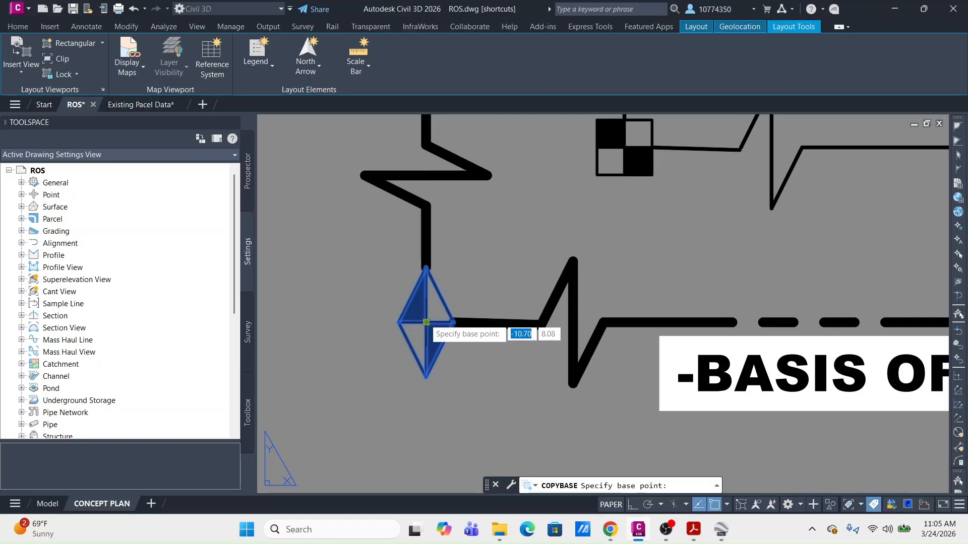
click(426, 321)
scroll(663, 235, down, 8)
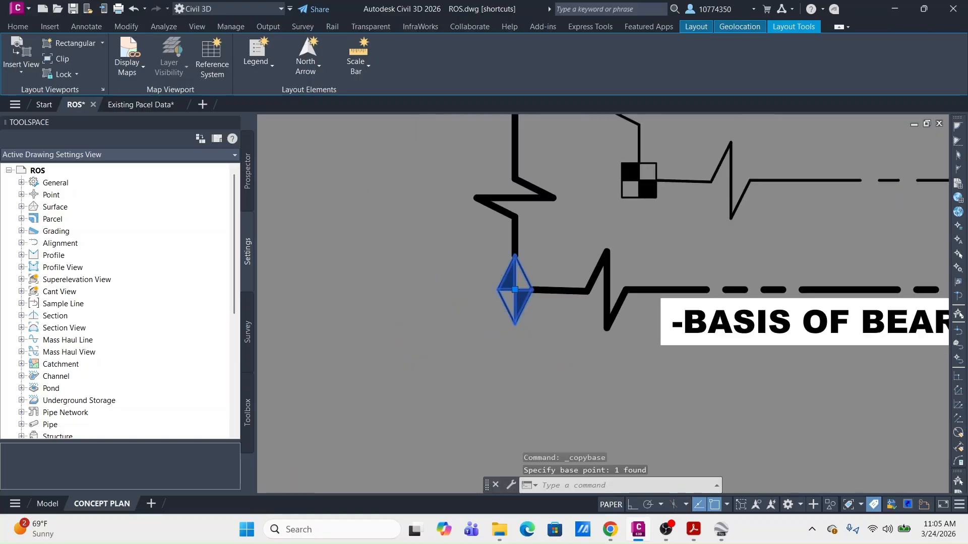
key(ctrl+v)
middle_drag(755, 184, 385, 409)
middle_drag(721, 210, 489, 360)
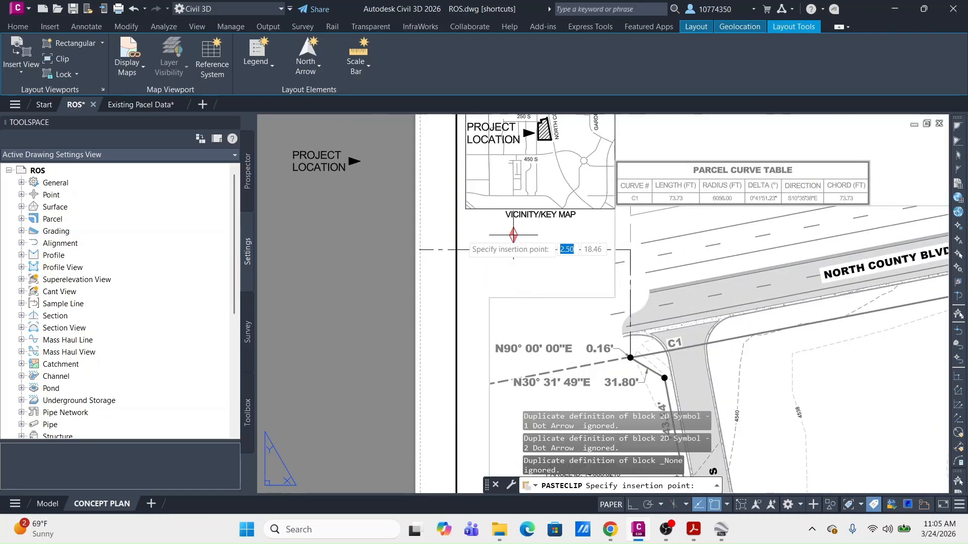
scroll(495, 260, up, 4)
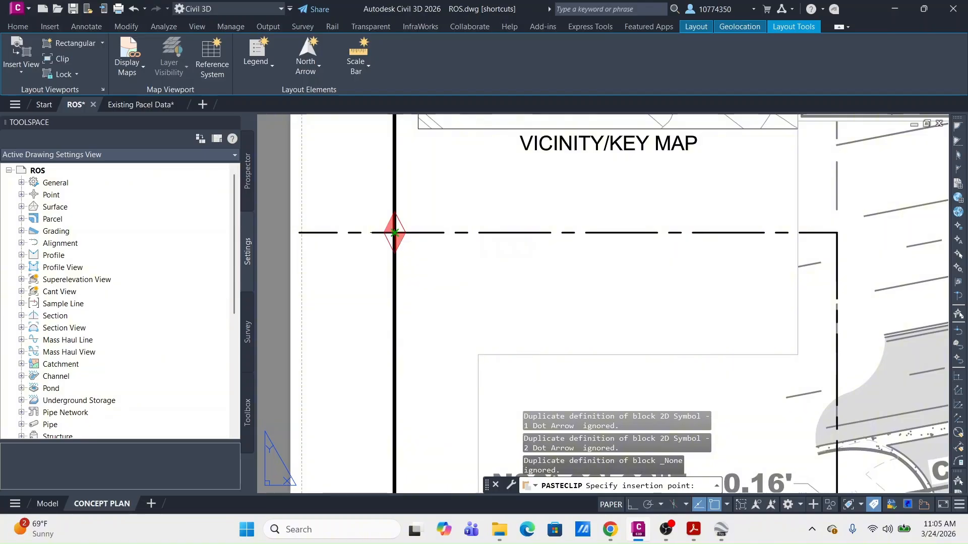
click(394, 232)
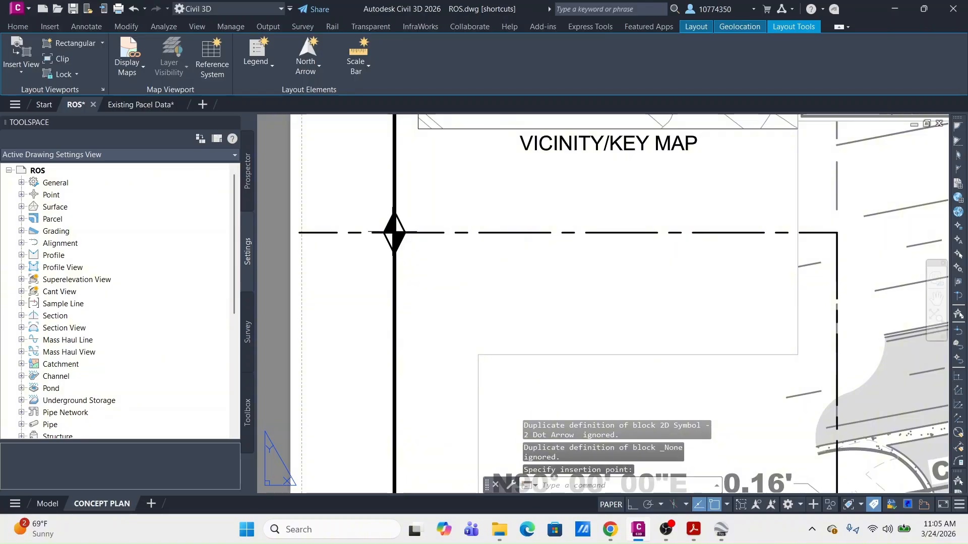
Step: Select the pasted diamond monument and start moving it from its base point
click(354, 186)
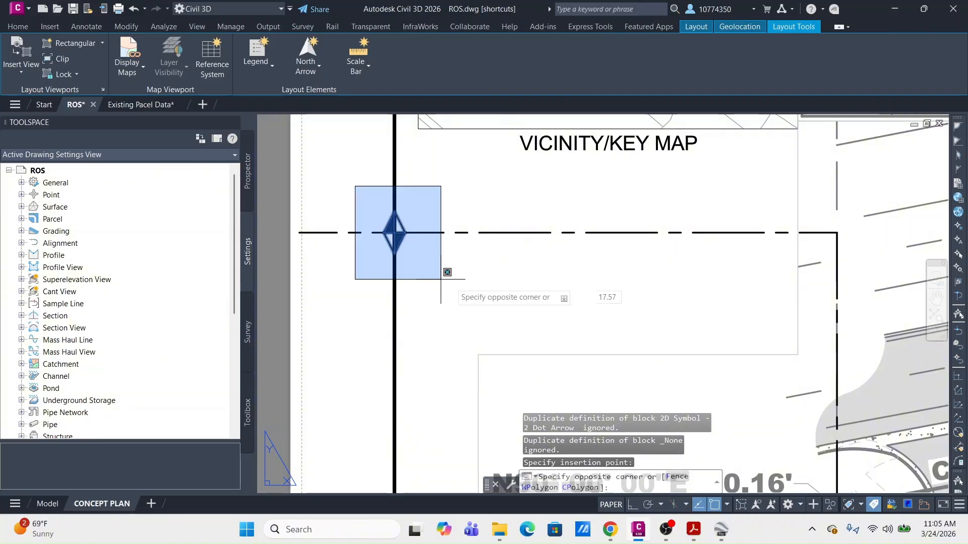
click(450, 283)
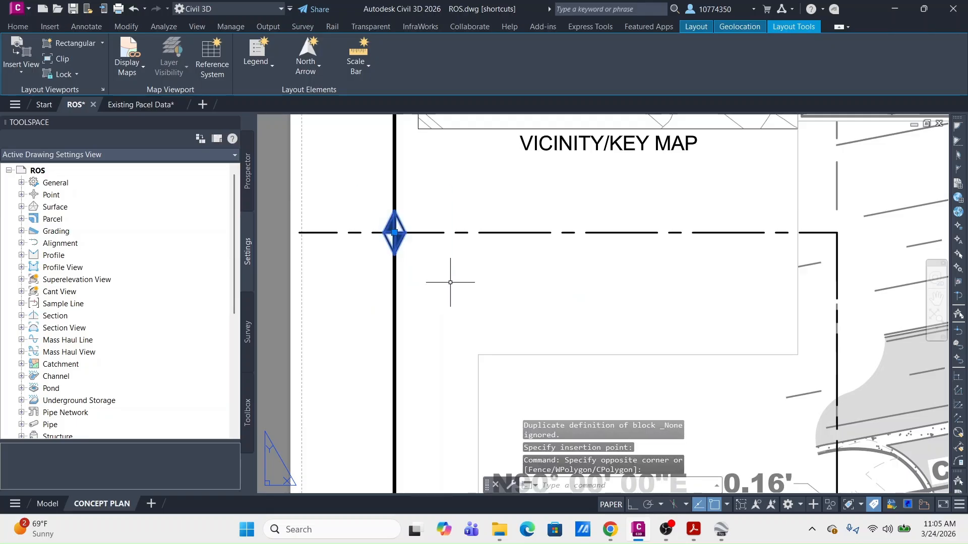
text(m)
key(Return)
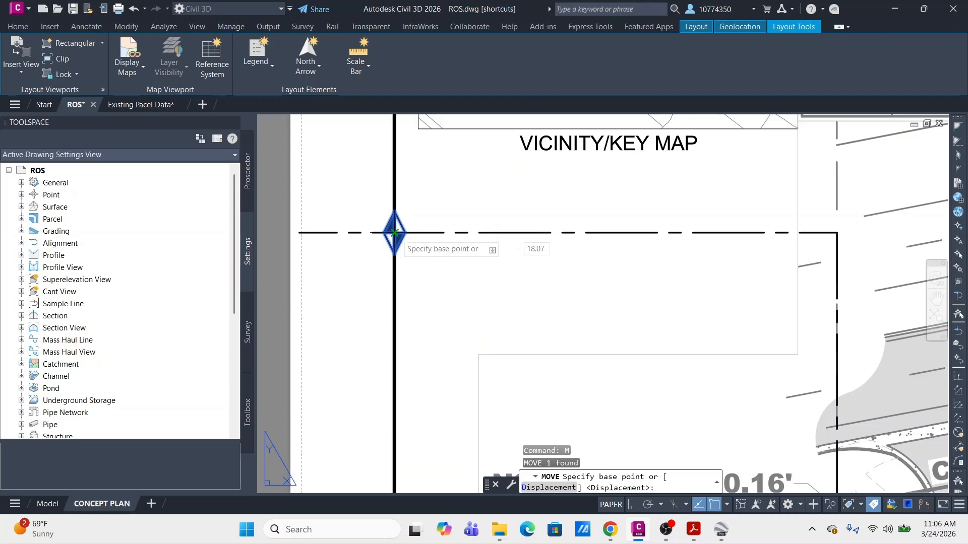
click(406, 224)
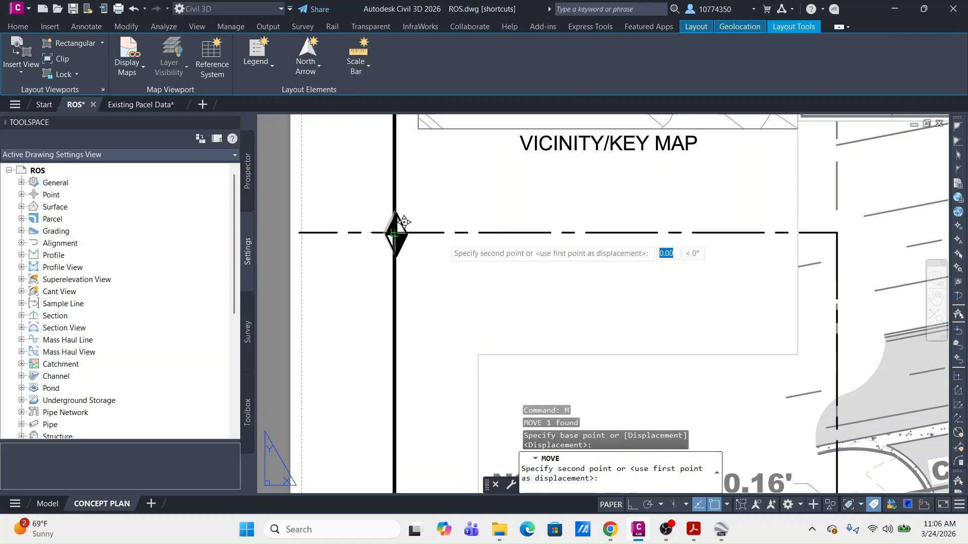
click(441, 234)
scroll(506, 262, down, 7)
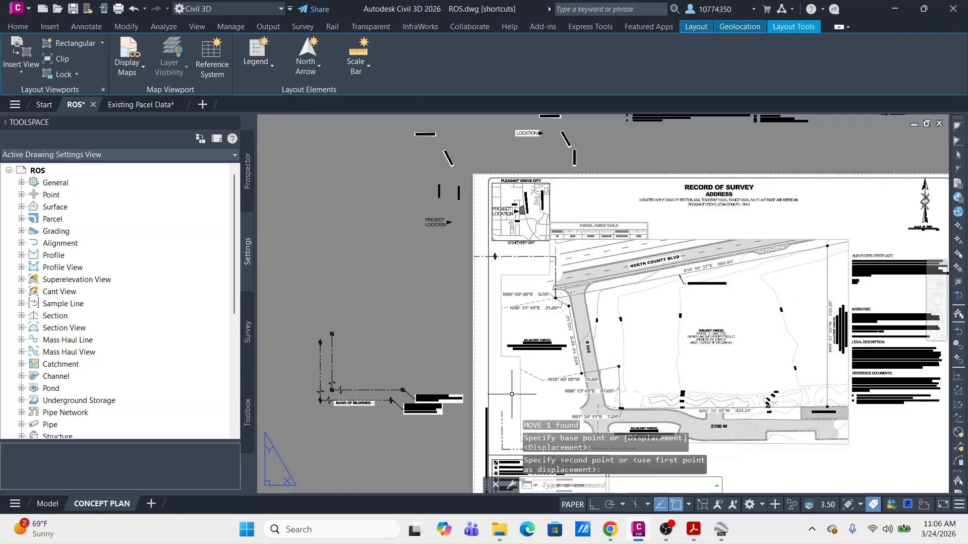
middle_drag(512, 393, 517, 335)
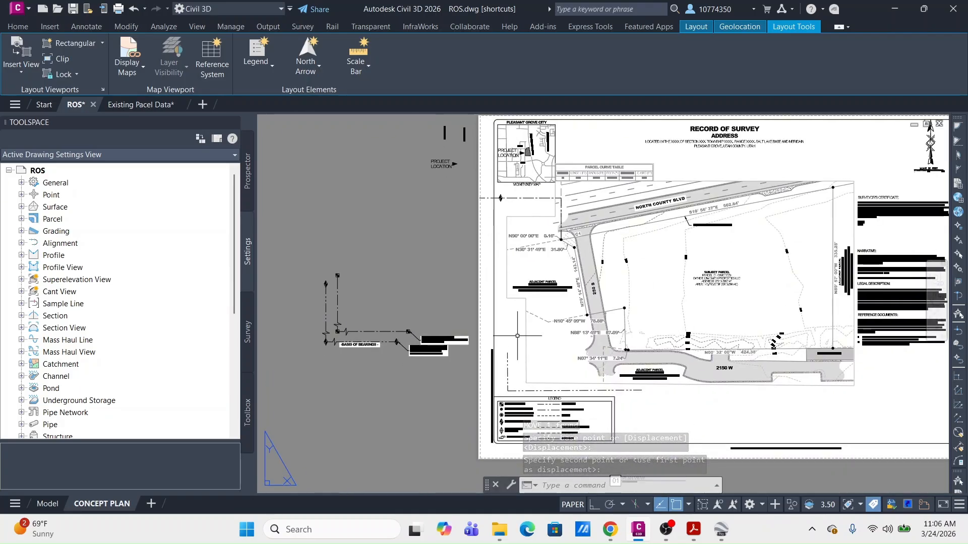
text(ex)
key(Return)
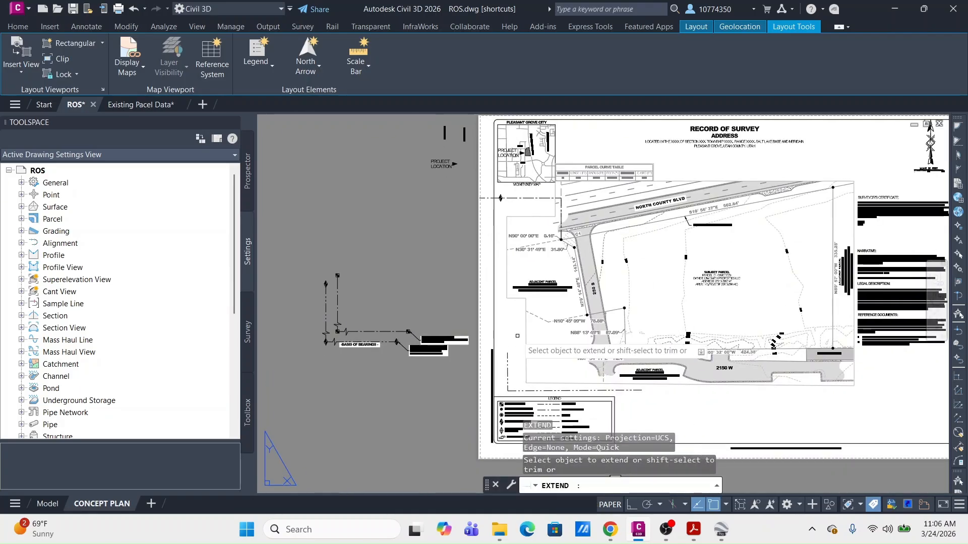
scroll(518, 359, up, 6)
click(499, 343)
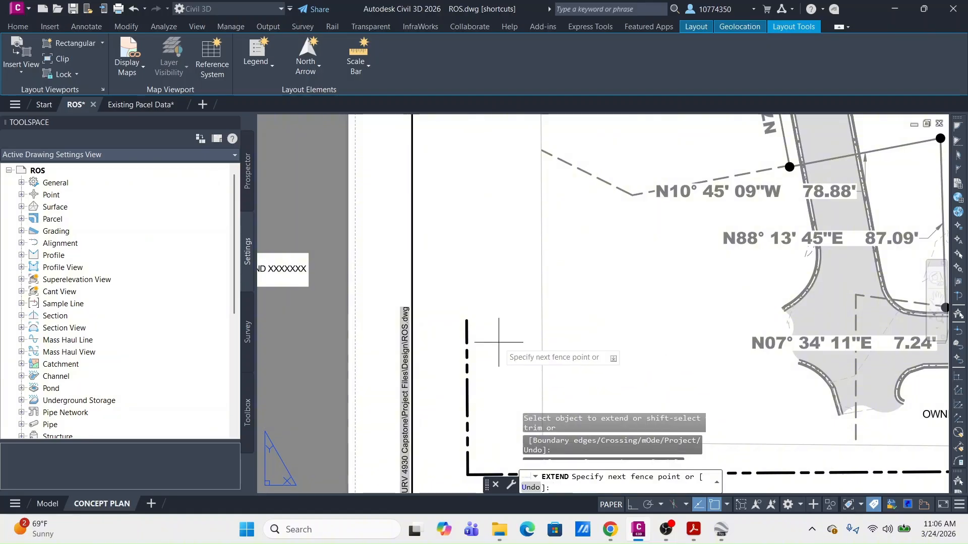
click(455, 355)
key(Return)
scroll(454, 343, down, 4)
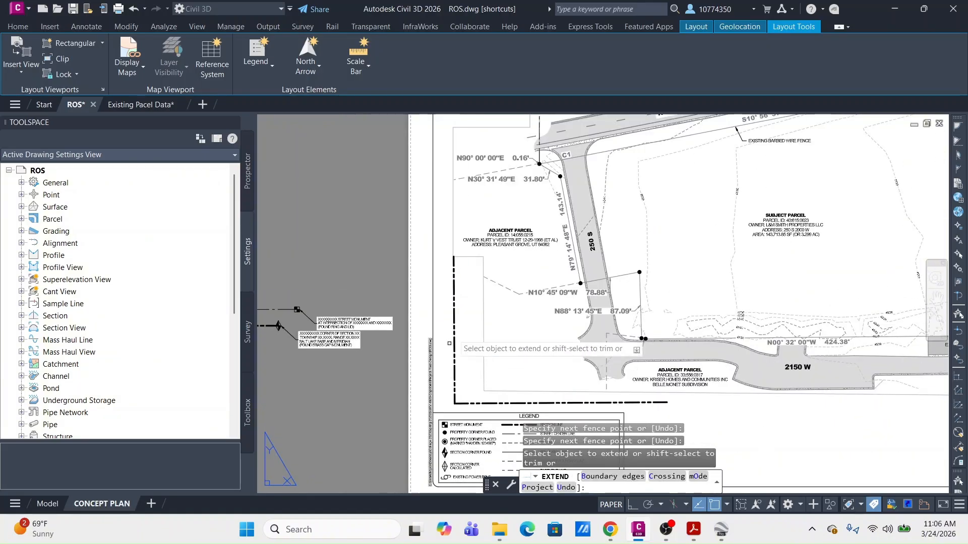
click(472, 277)
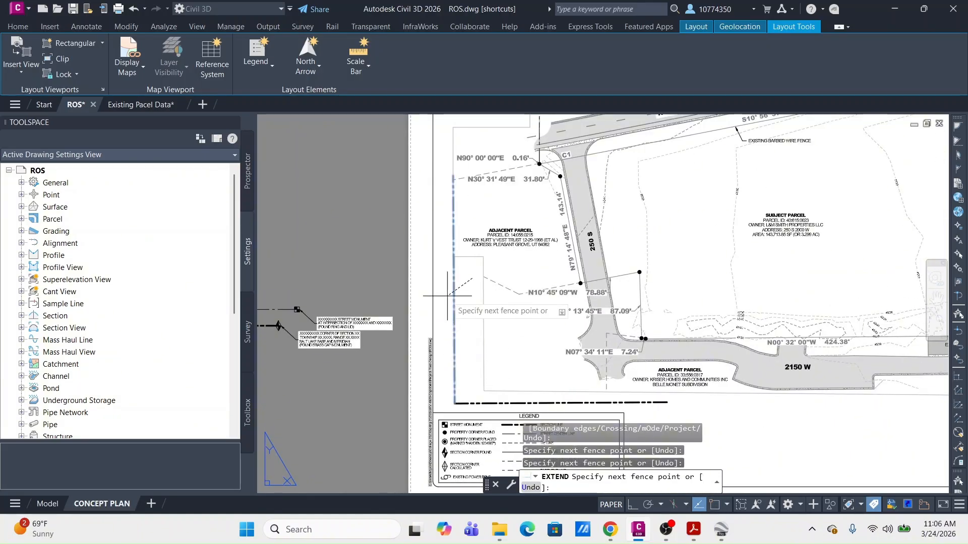
click(447, 295)
click(476, 276)
click(447, 297)
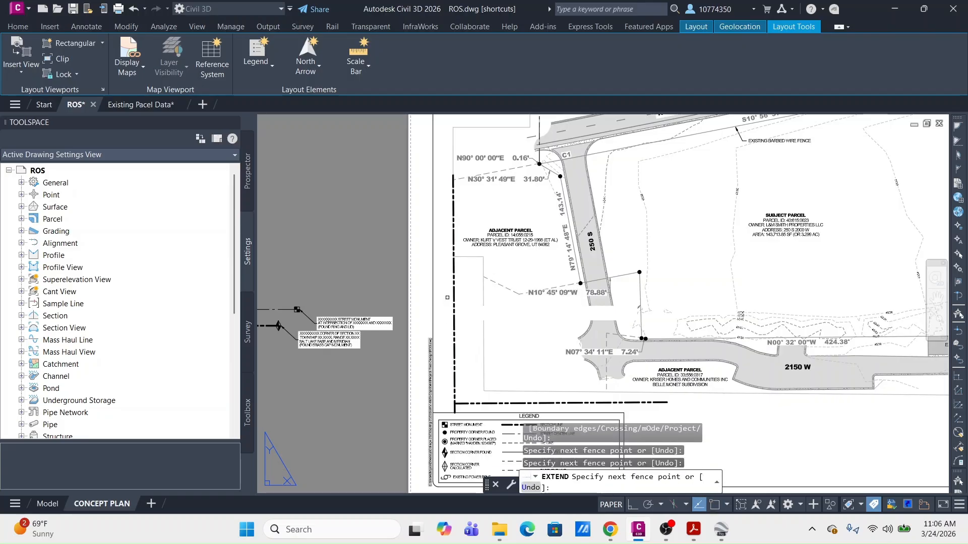
key(Return)
key(Escape)
key(Escape)
key(ctrl+z)
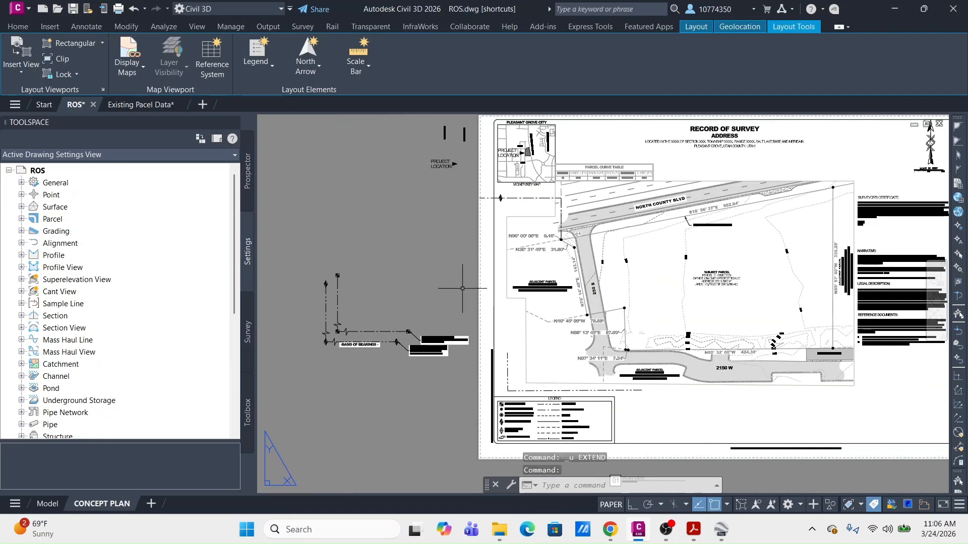
Step: Move the two dashed corner lines above the legend slightly left, toward the sheet border
scroll(501, 382, up, 6)
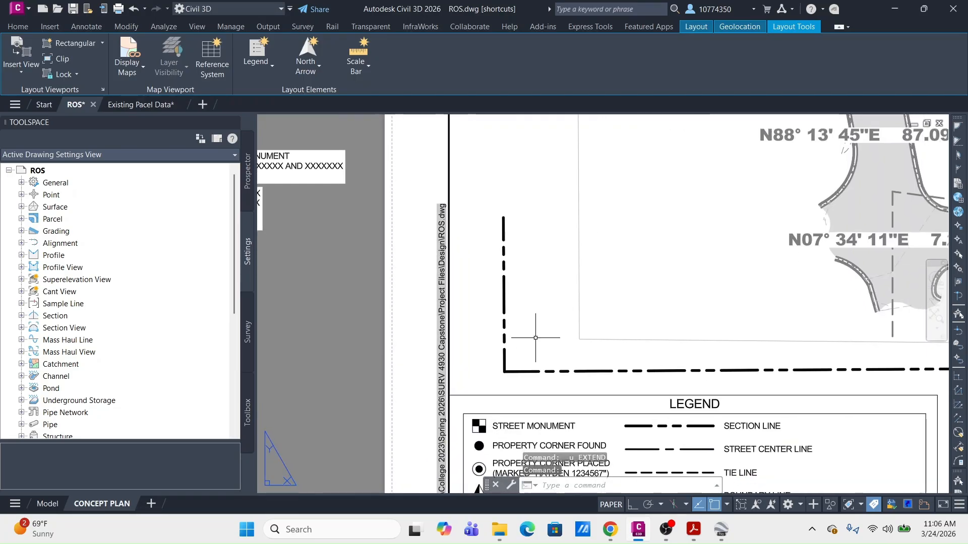
click(539, 334)
click(484, 392)
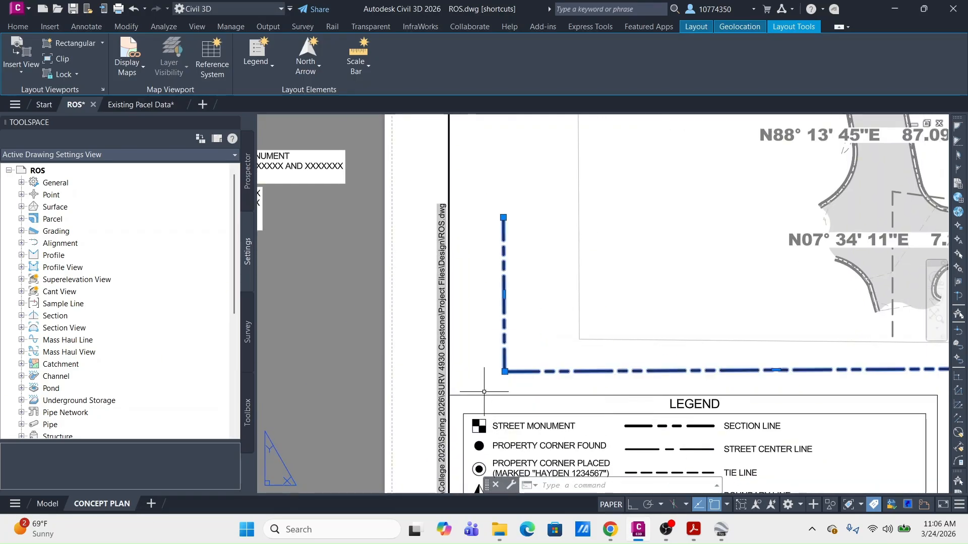
text(m)
key(Return)
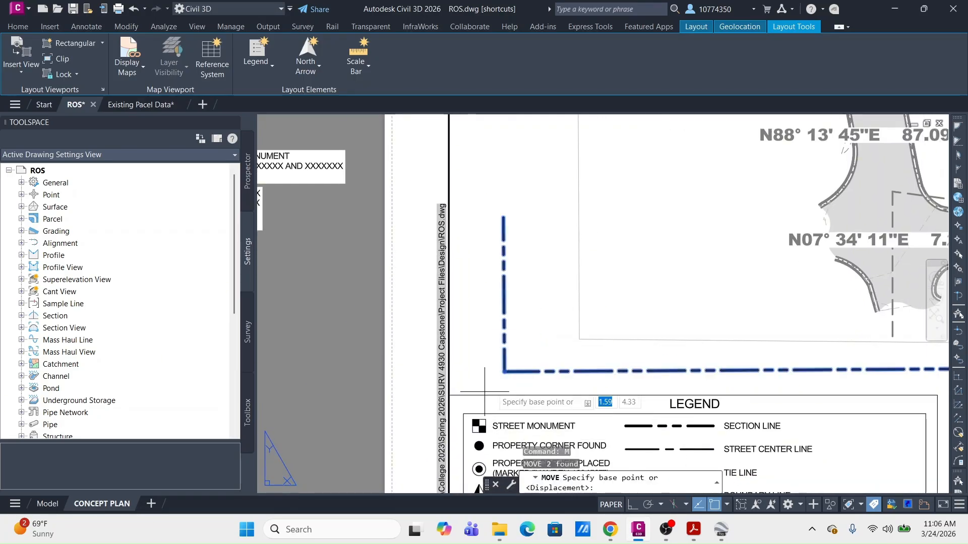
click(504, 372)
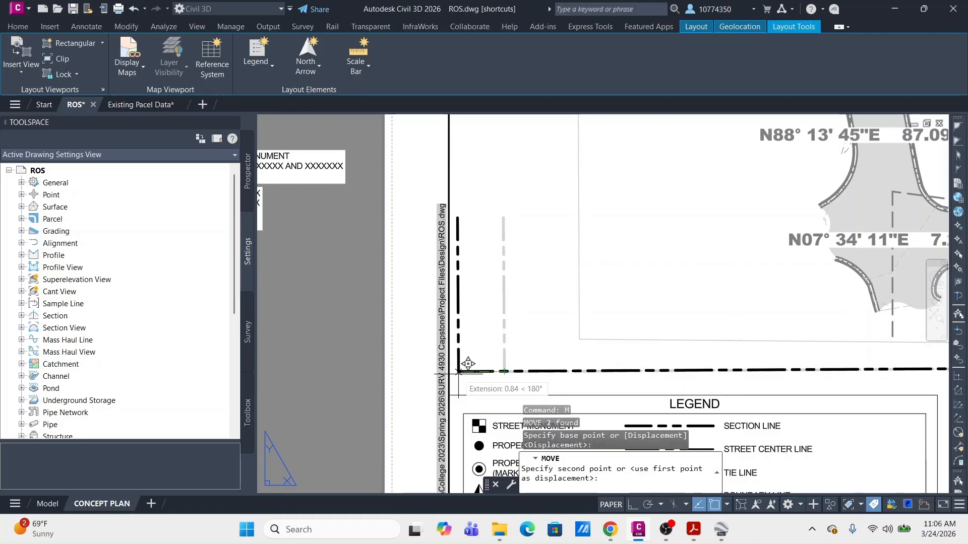
click(475, 371)
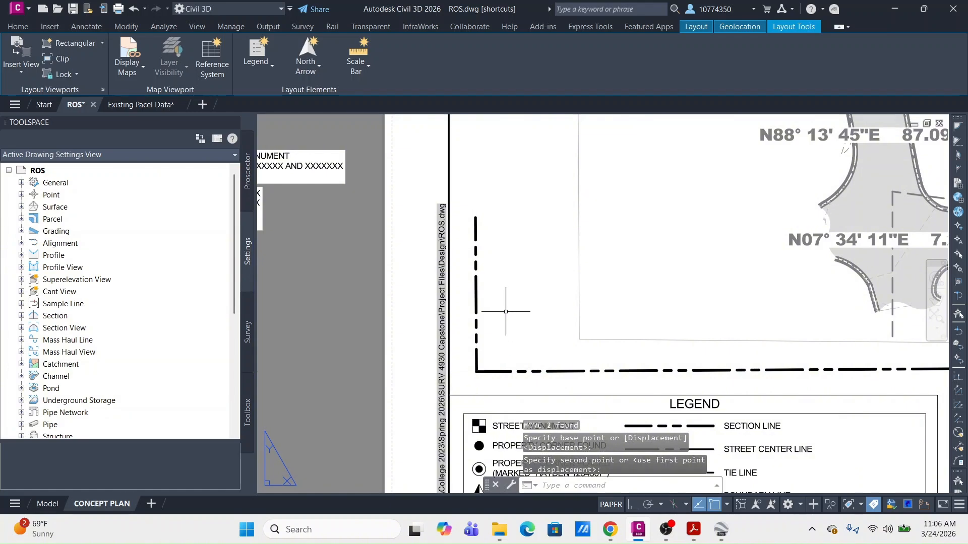
Step: Select the boundary line at the top-left corner and clear a mistyped command entry
scroll(505, 312, down, 5)
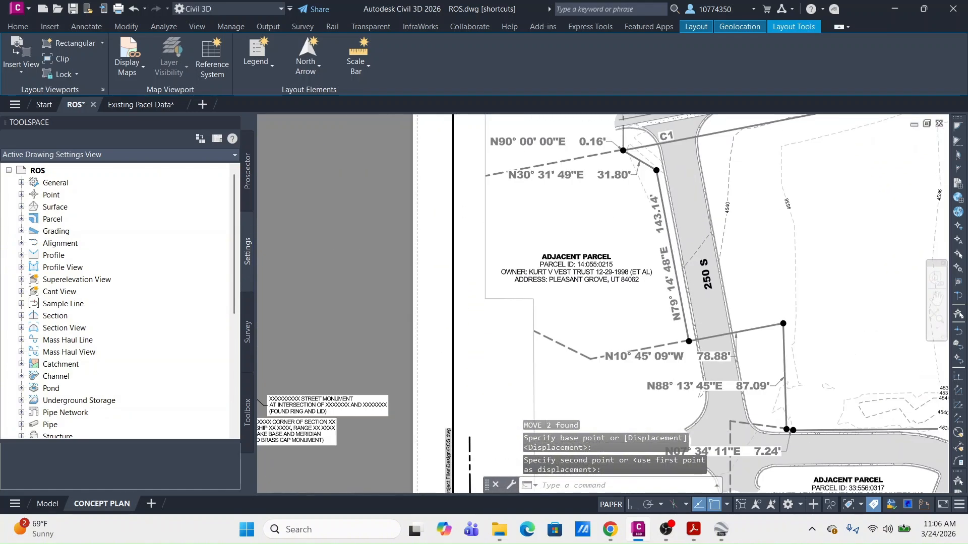
click(487, 129)
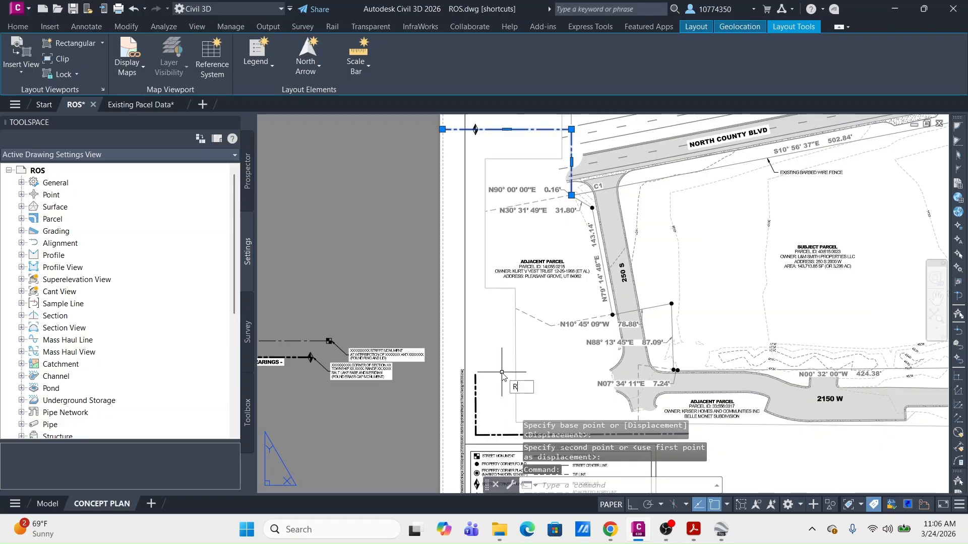
key(BackSpace)
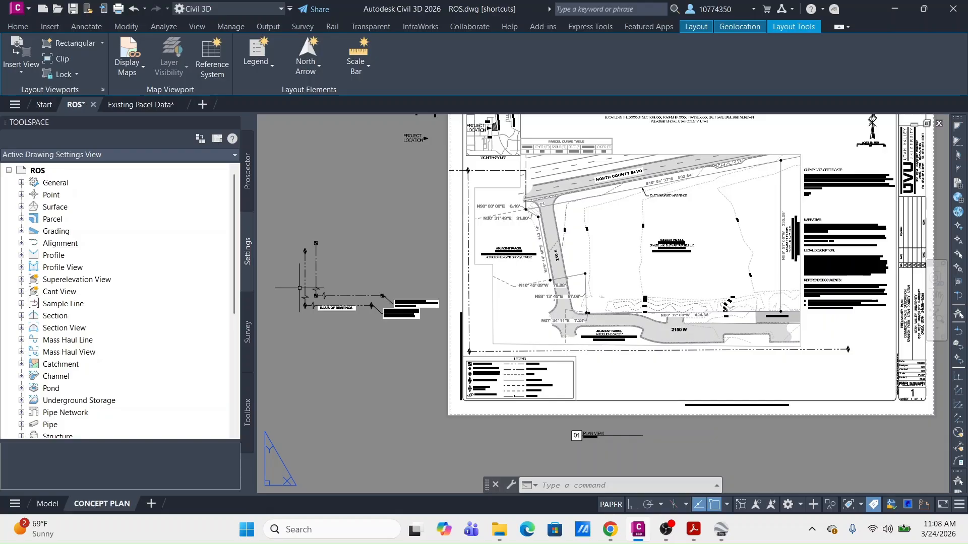
Step: Window-select the basis-of-bearings break symbol and copy it from its endpoint
scroll(300, 289, up, 4)
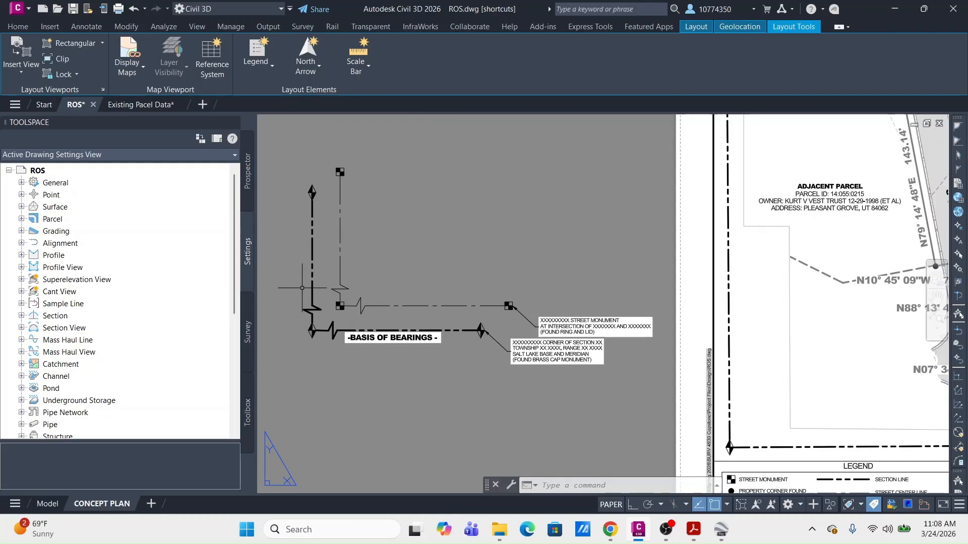
scroll(339, 297, down, 4)
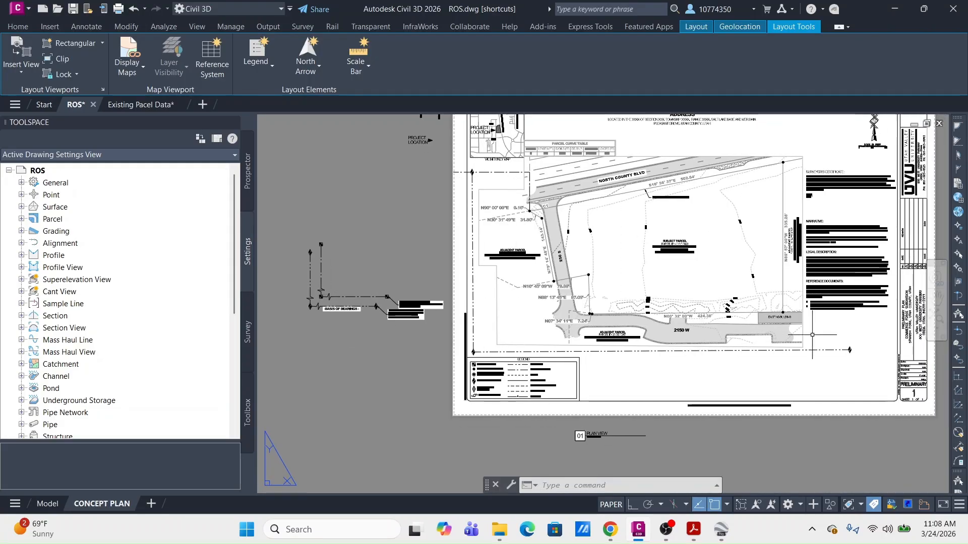
scroll(310, 298, up, 5)
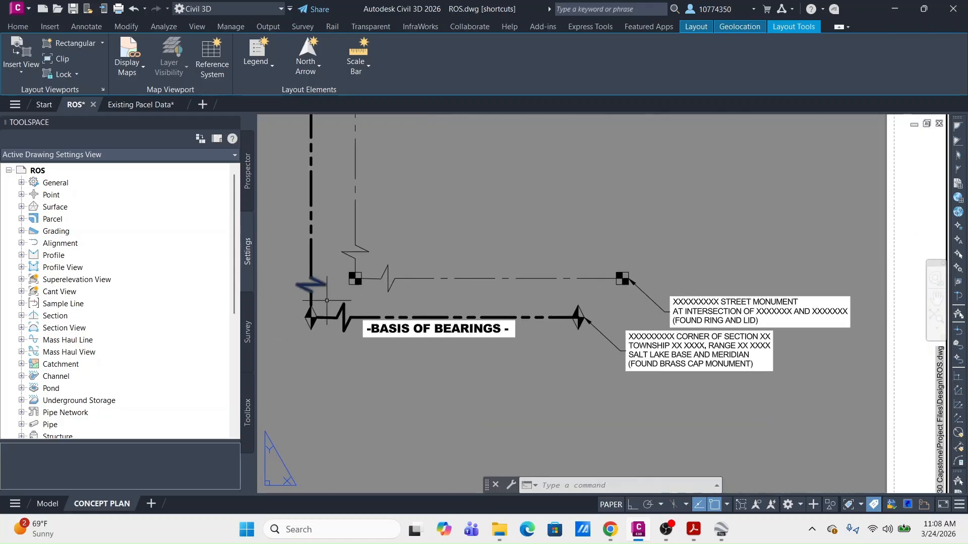
scroll(326, 300, up, 4)
click(326, 275)
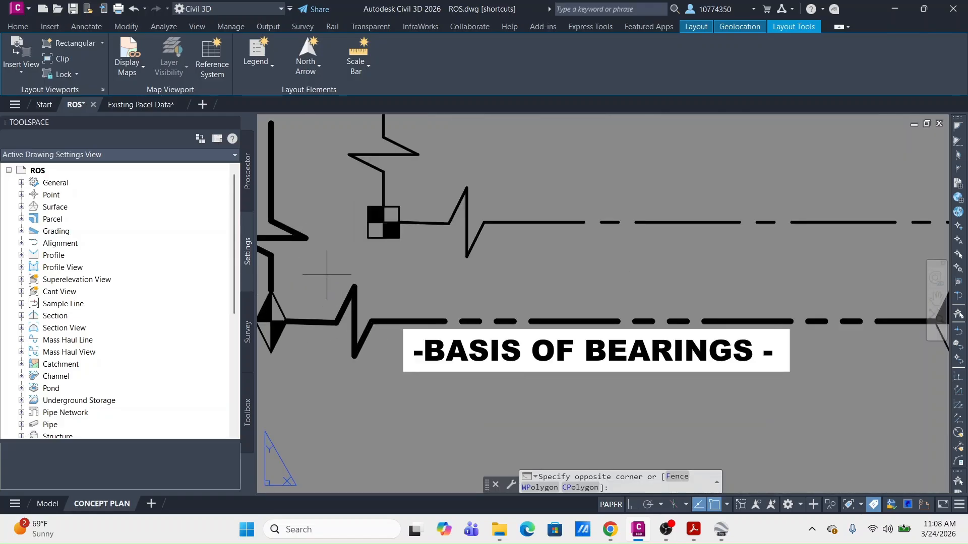
click(377, 398)
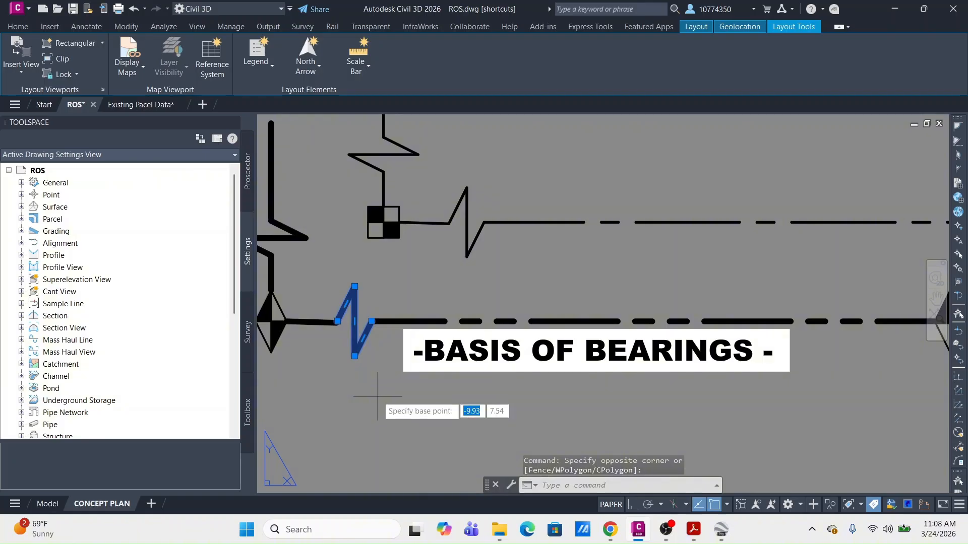
click(337, 321)
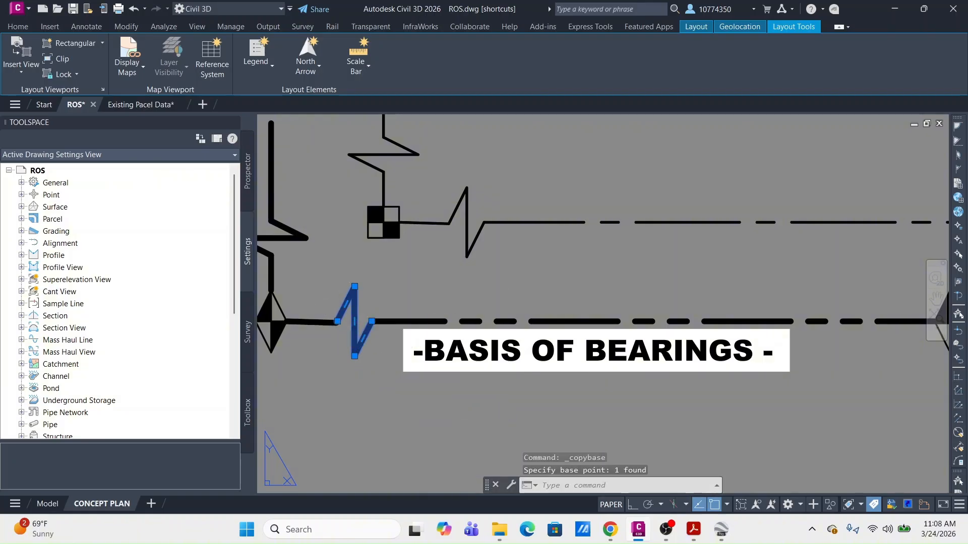
Step: Paste a copy of the break symbol at the lower-left corner monument
key(ctrl+v)
scroll(610, 254, down, 6)
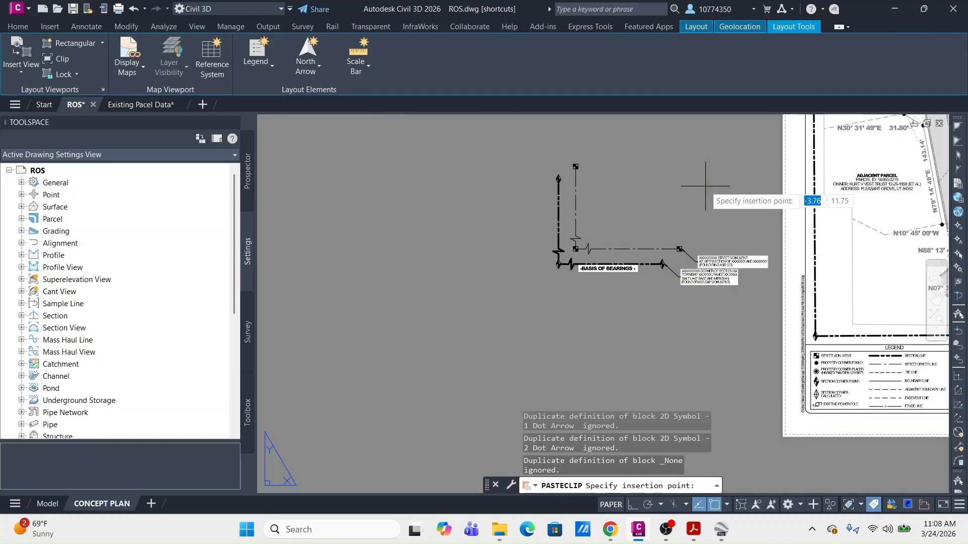
middle_drag(705, 186, 487, 369)
middle_drag(710, 383, 635, 233)
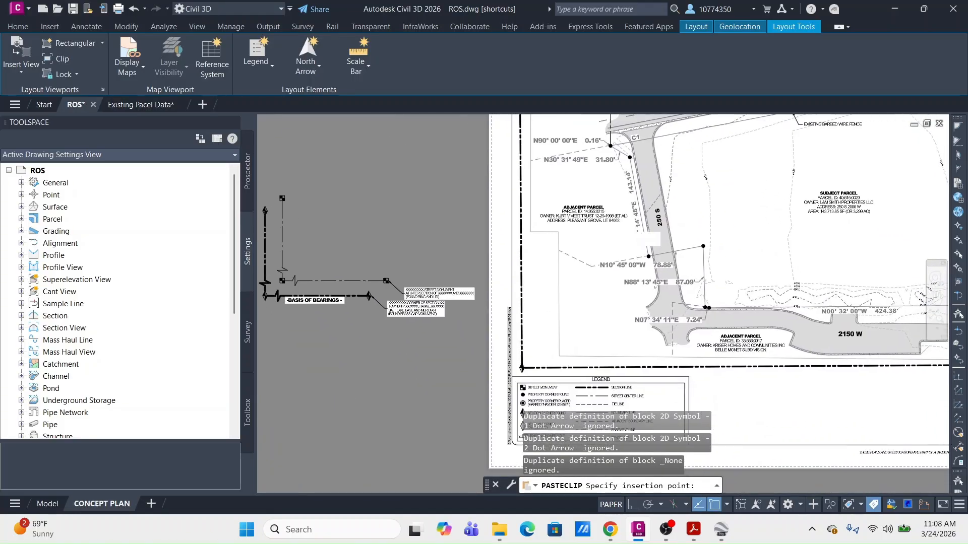
scroll(536, 371, up, 4)
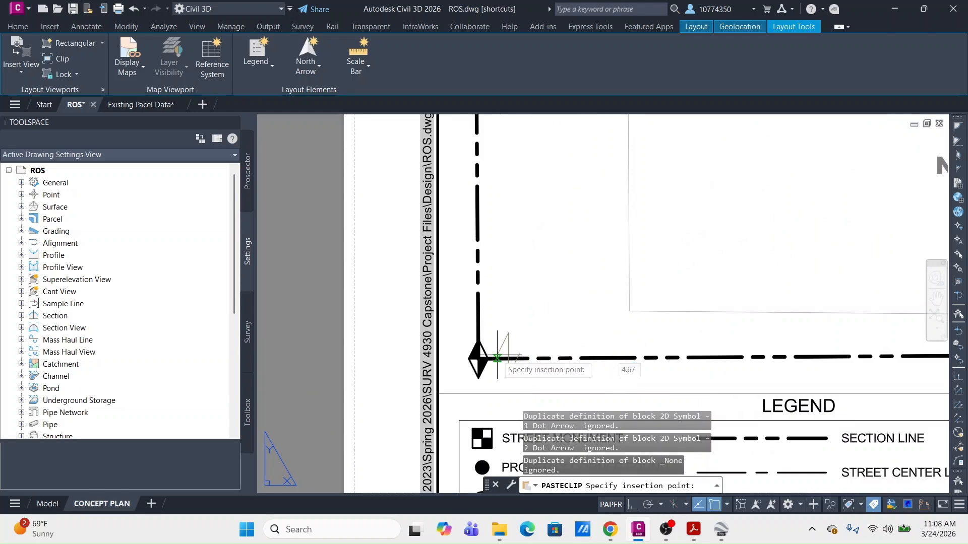
scroll(497, 358, up, 4)
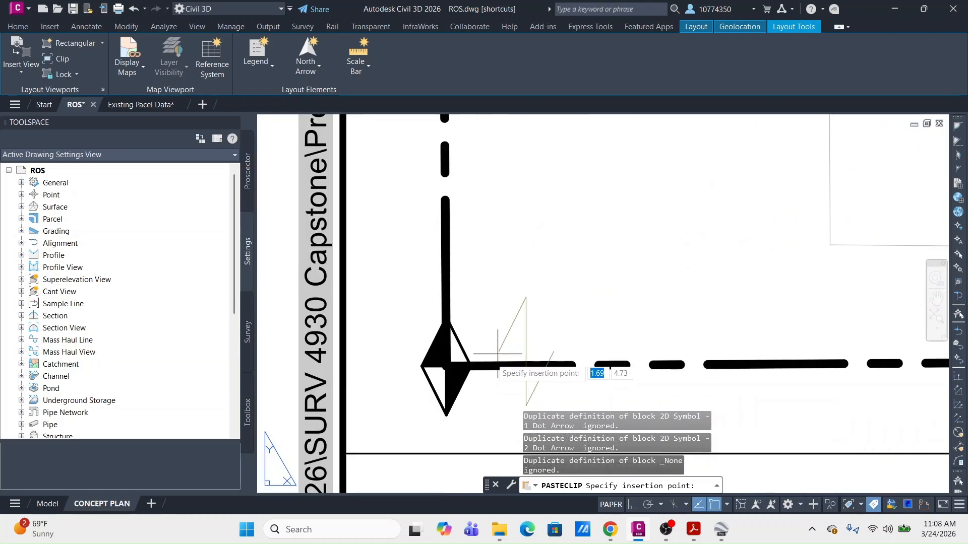
click(467, 371)
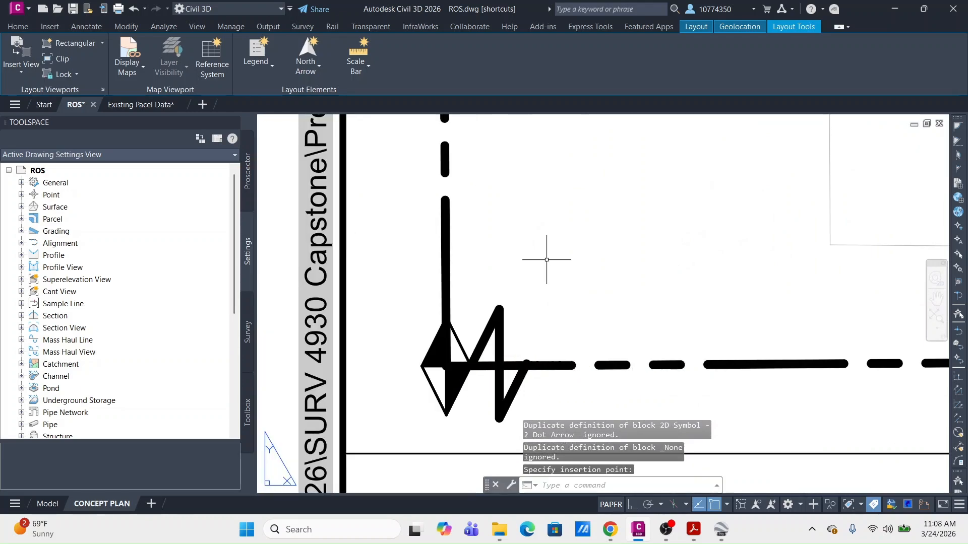
Step: Paste a second copy onto the vertical line just above the monument
key(ctrl+v)
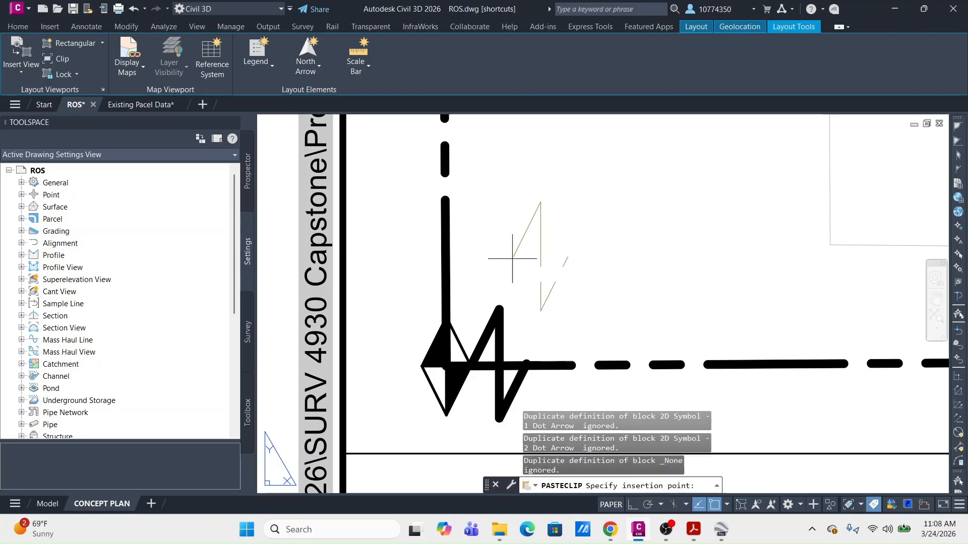
click(446, 318)
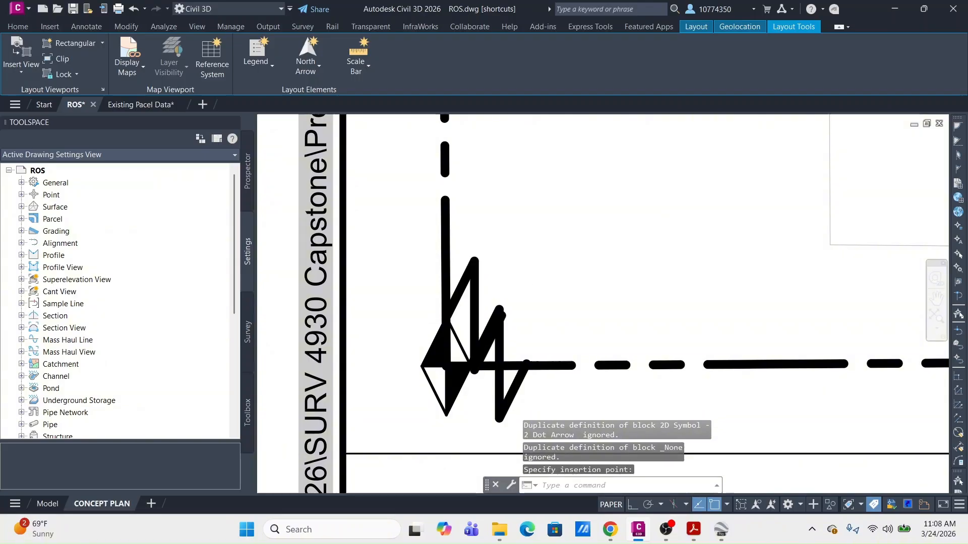
scroll(527, 261, down, 10)
middle_drag(748, 270, 372, 295)
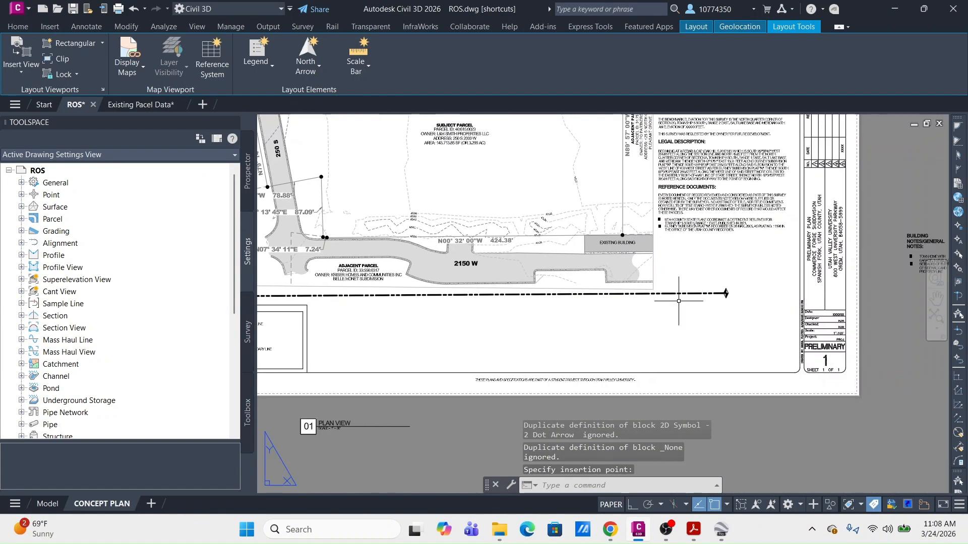
middle_drag(356, 328, 676, 372)
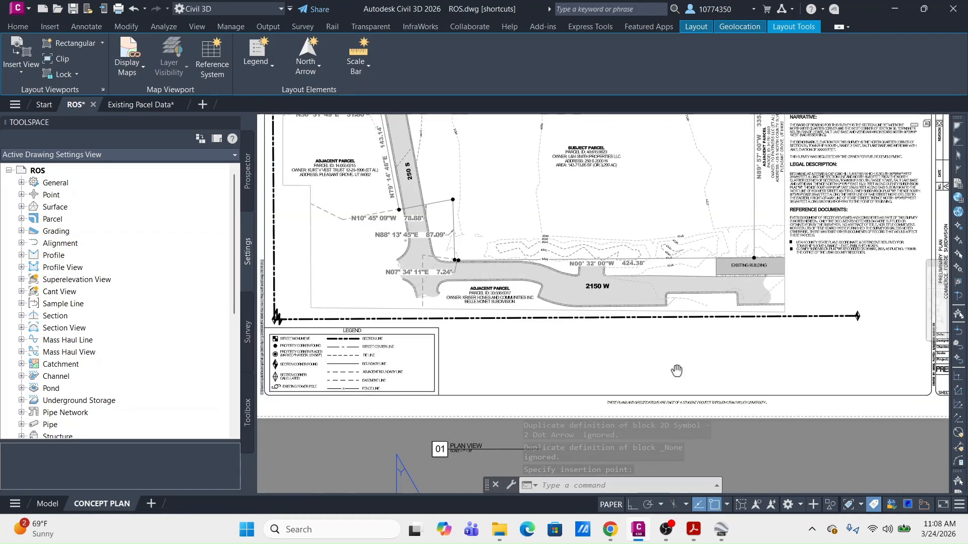
scroll(478, 322, up, 8)
scroll(471, 328, up, 3)
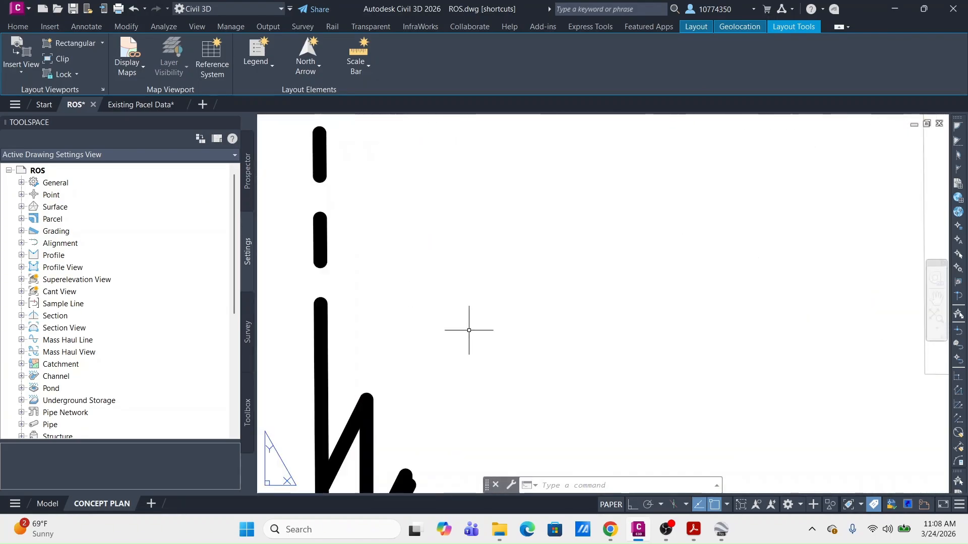
Step: Select the pasted break symbol and start ROTATE with its base as pivot
click(552, 304)
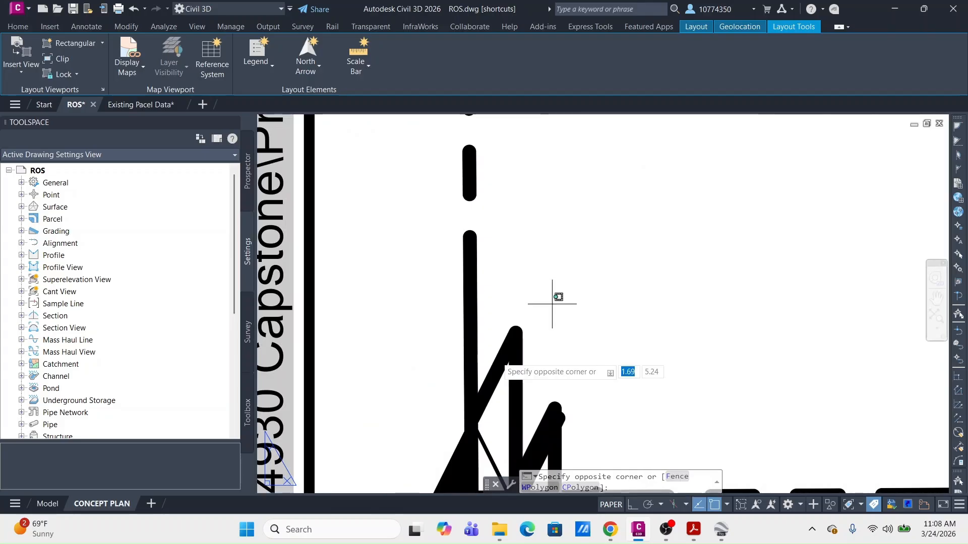
click(497, 356)
click(590, 315)
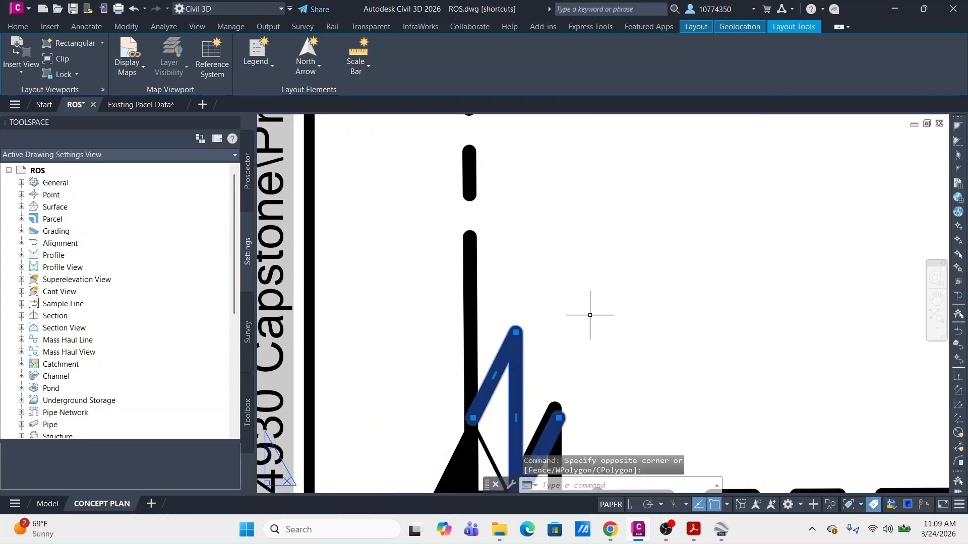
text(ro)
key(space)
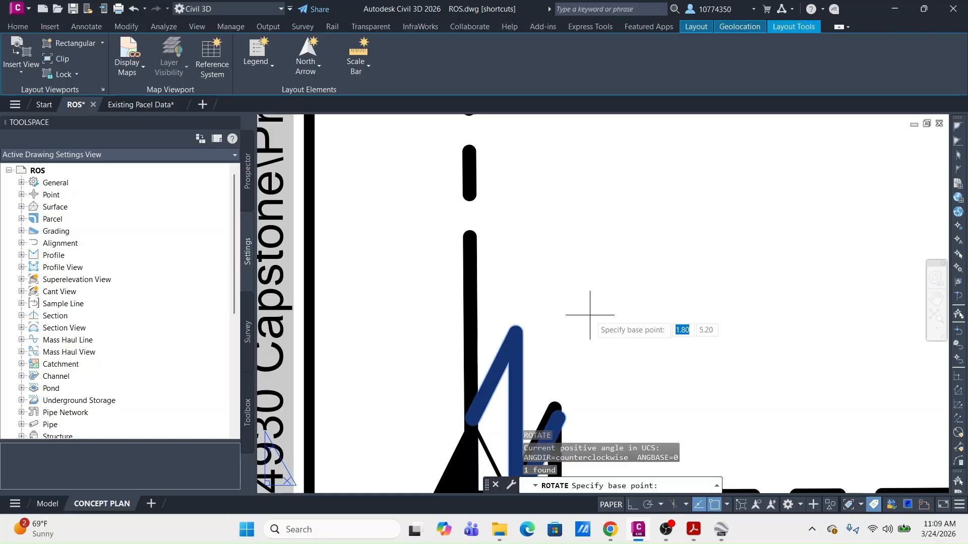
click(473, 417)
click(473, 417)
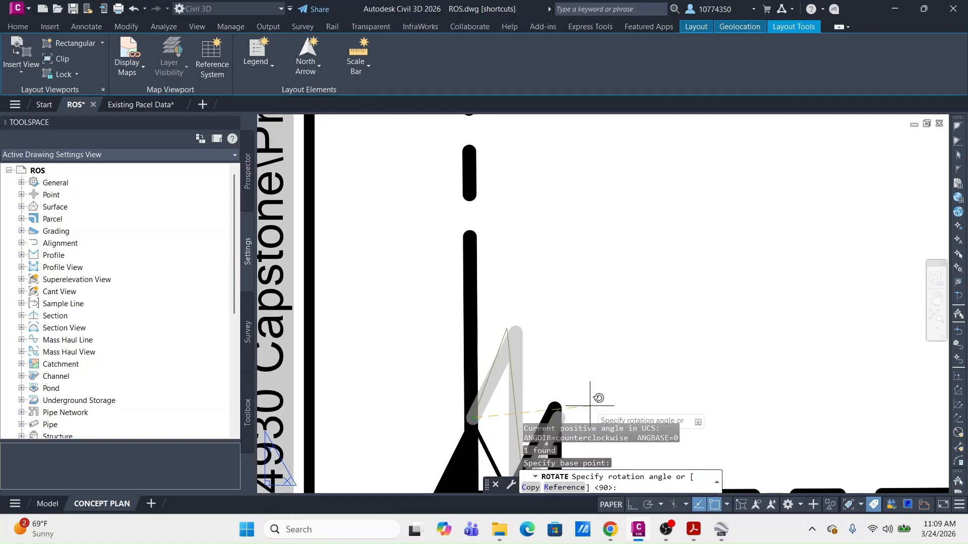
Step: Rotate it by reference so the zigzag aligns with the vertical section line
text(r)
key(space)
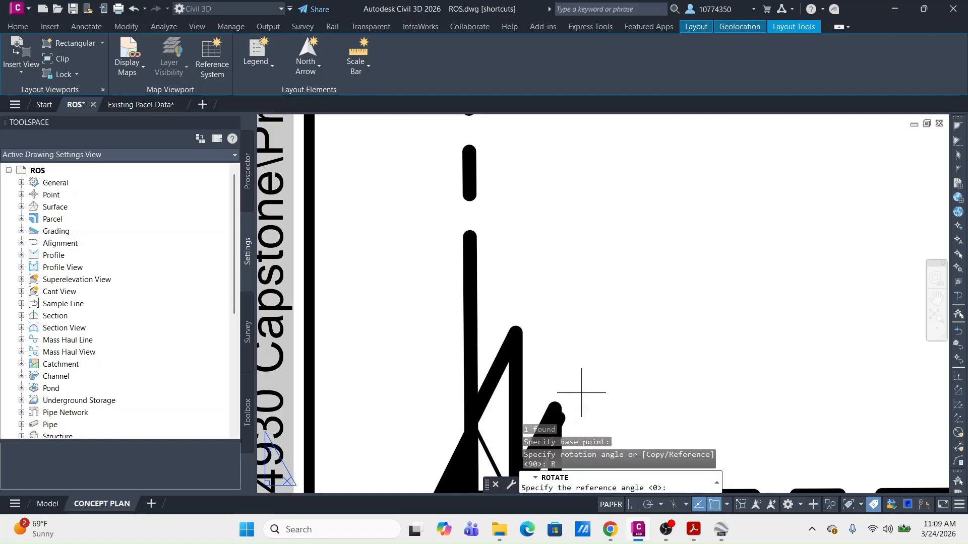
click(471, 420)
middle_drag(578, 406, 529, 331)
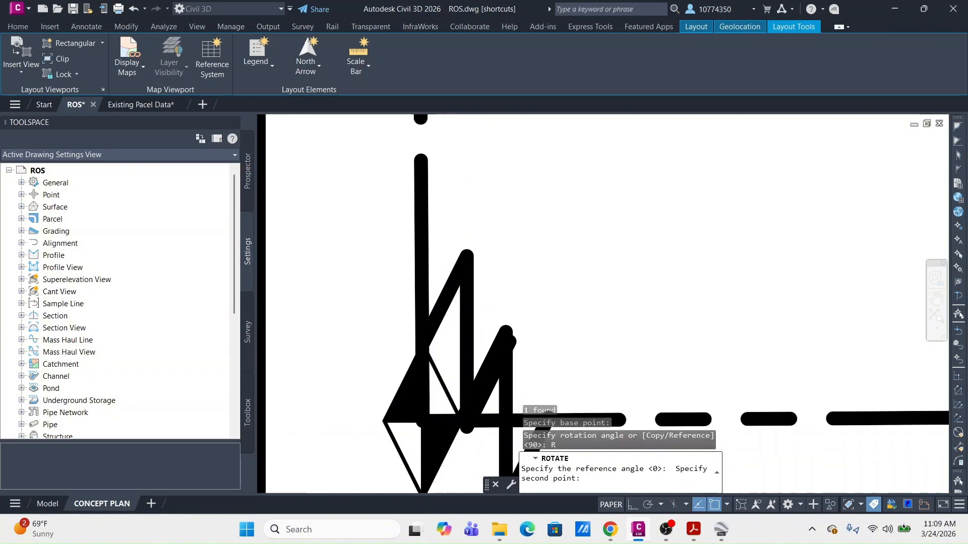
click(510, 341)
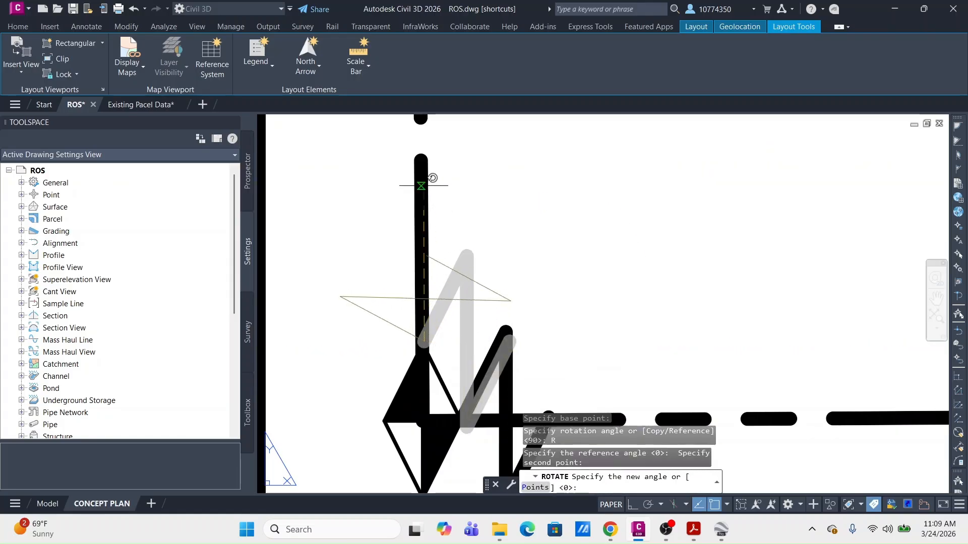
click(421, 186)
middle_drag(512, 339, 487, 293)
Step: Rotate the horizontal-line break symbol by reference about its lower-left end
click(516, 294)
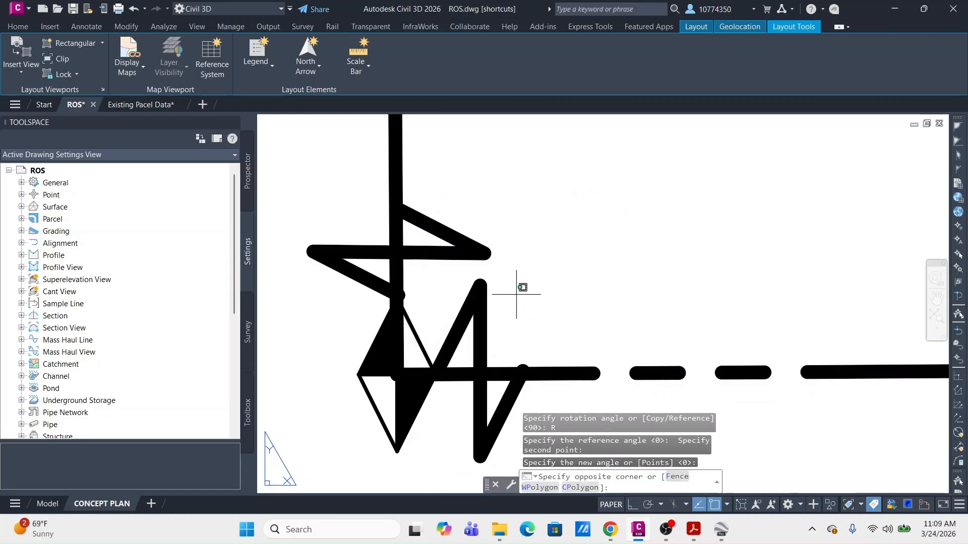
click(469, 320)
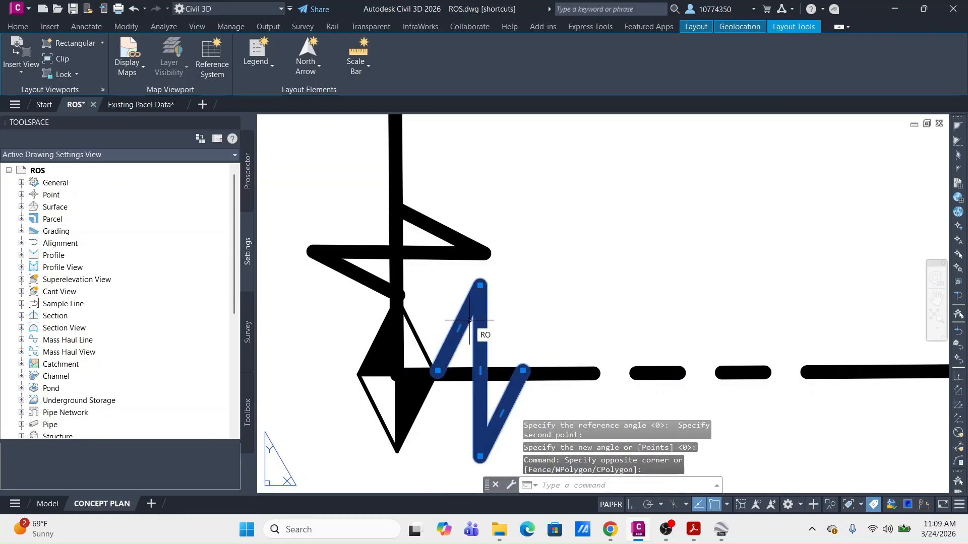
key(space)
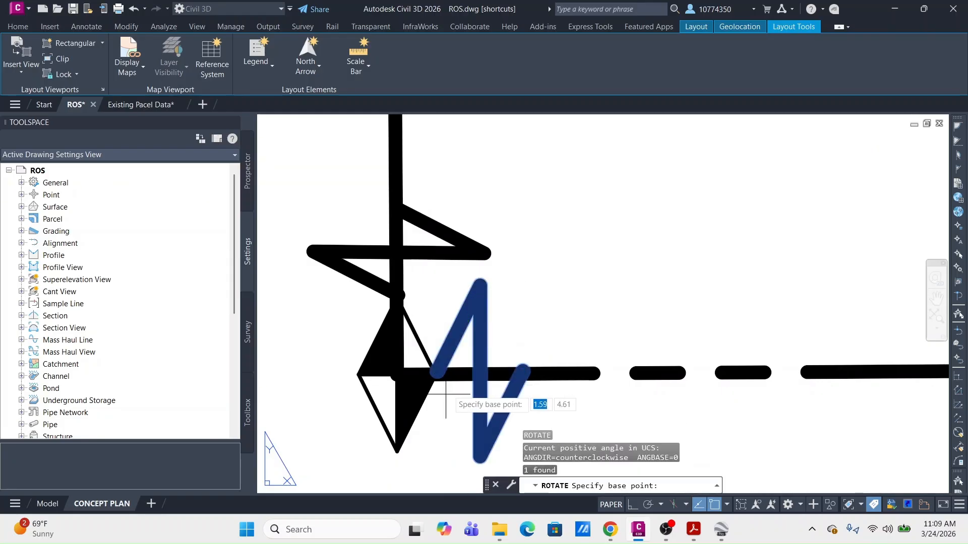
click(435, 374)
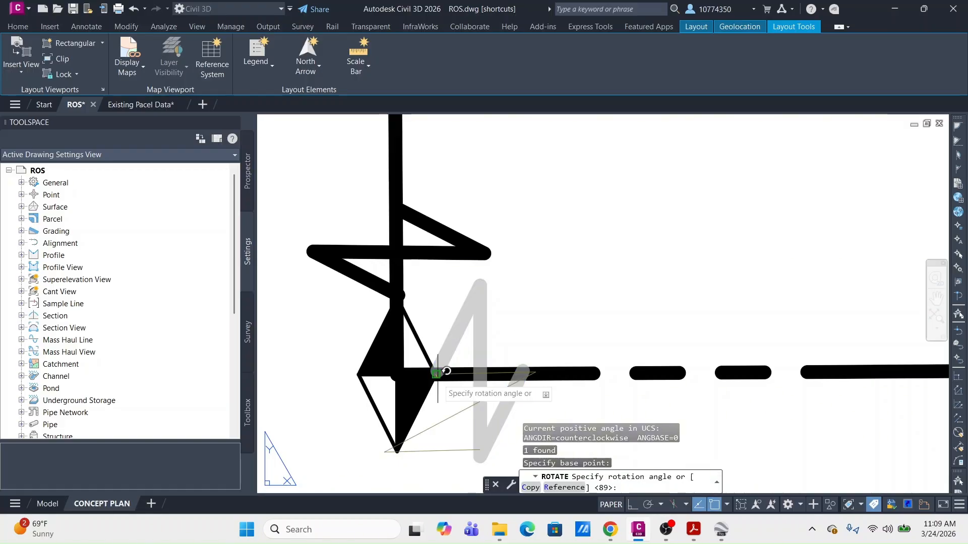
text(r)
key(Return)
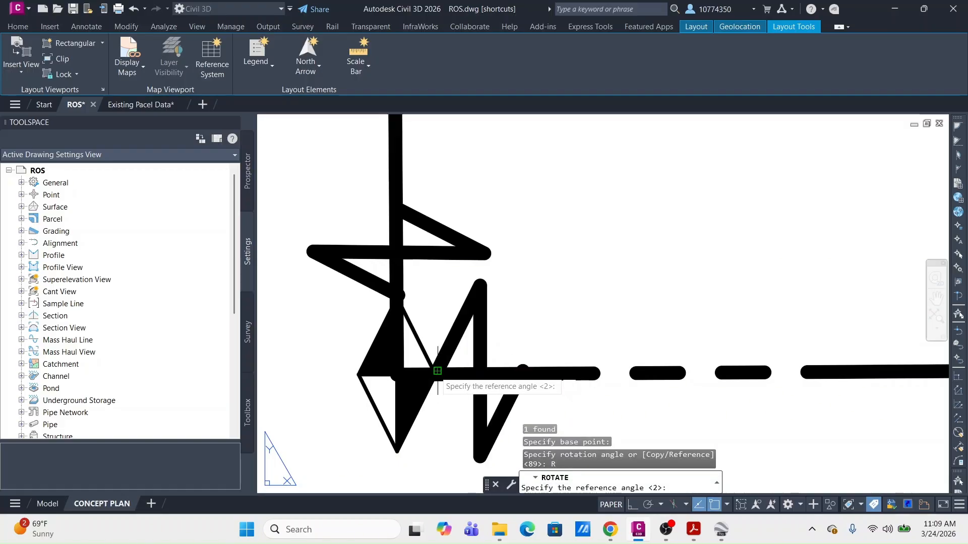
click(436, 373)
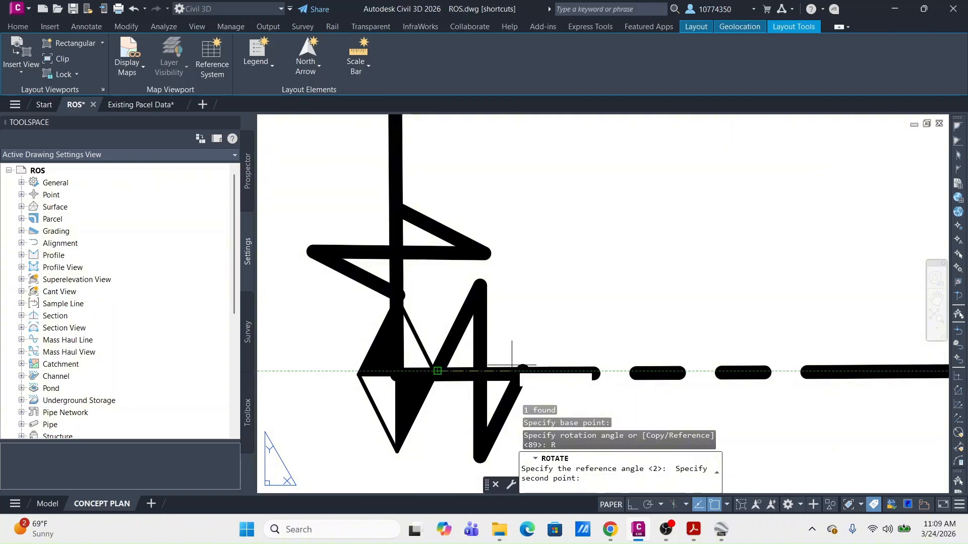
click(523, 371)
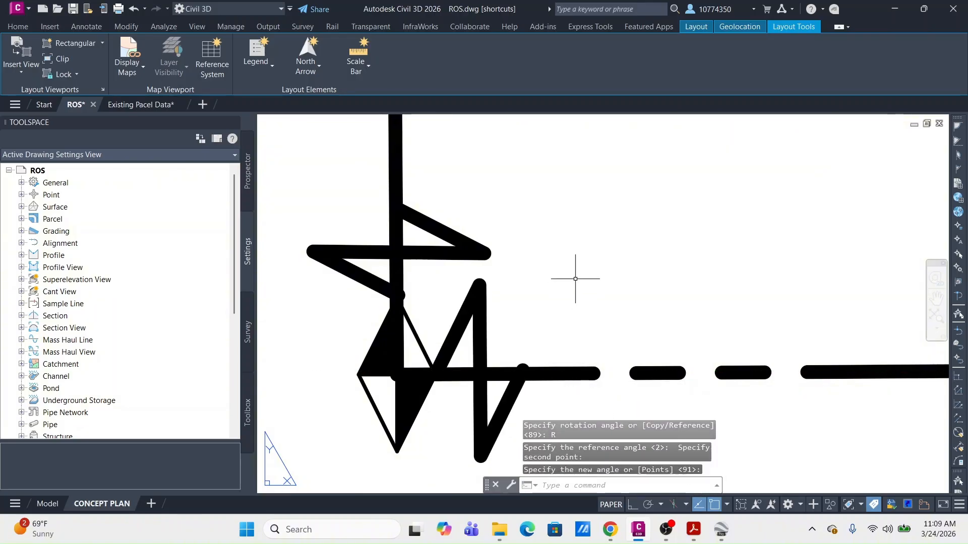
scroll(575, 278, down, 5)
scroll(610, 281, up, 5)
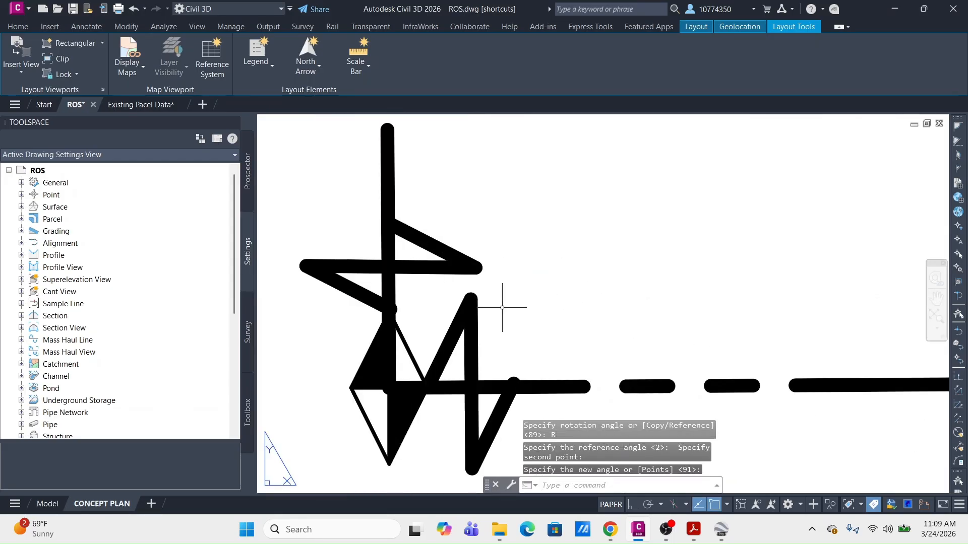
Step: Rotate it by reference again to align with the horizontal line, then select the leftmost dashed segment
click(503, 287)
click(456, 329)
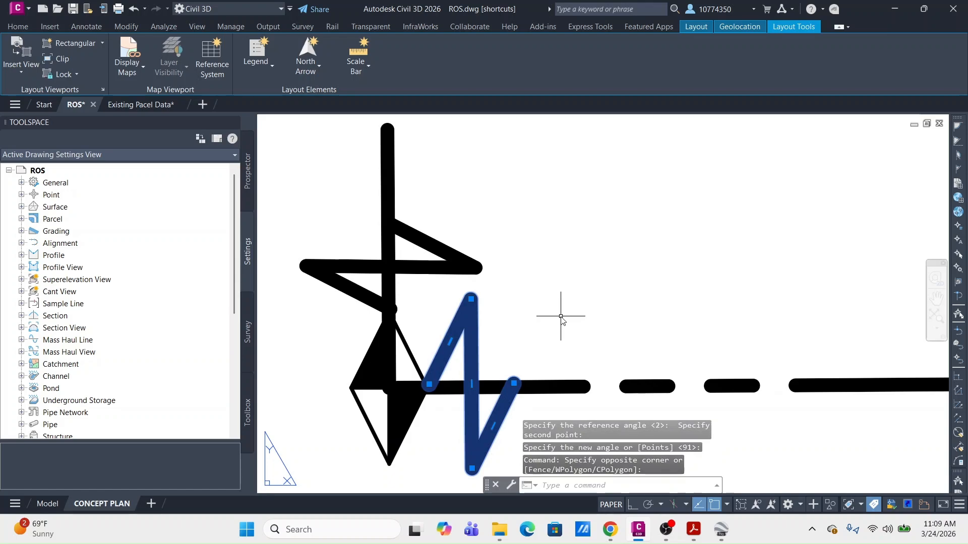
key(Return)
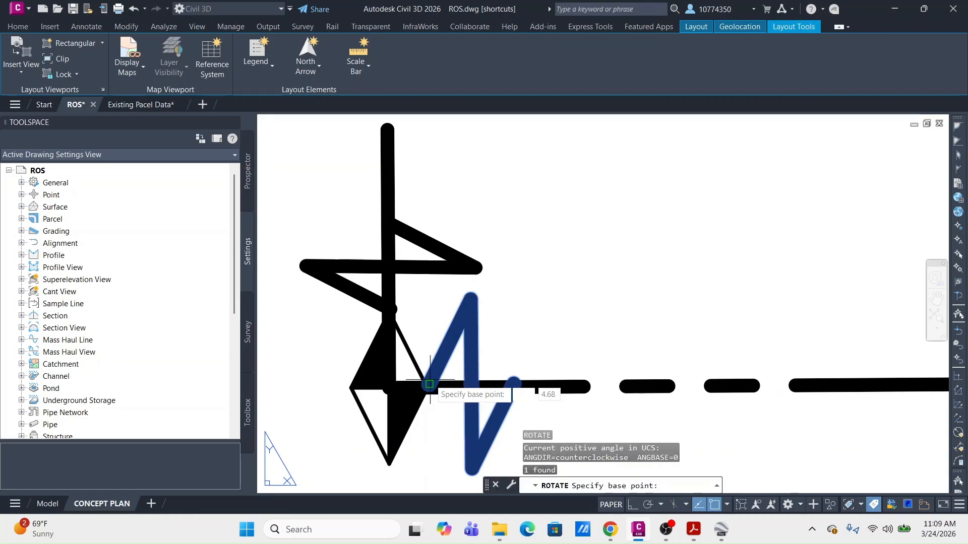
click(428, 384)
text(R)
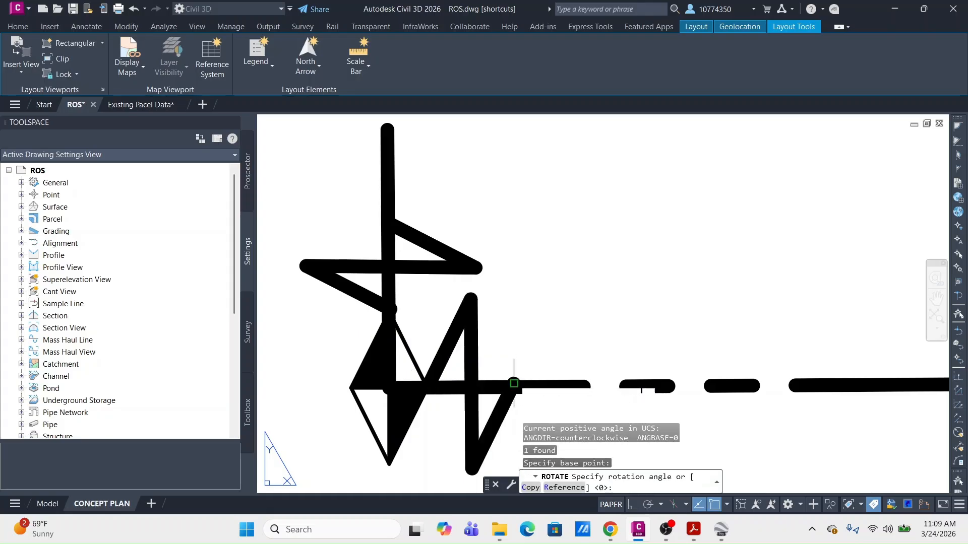
key(Return)
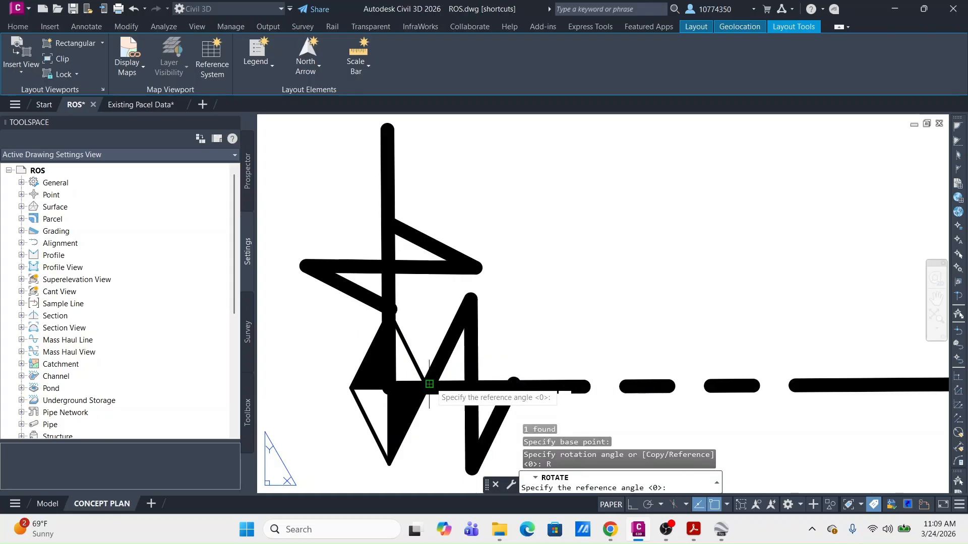
click(428, 384)
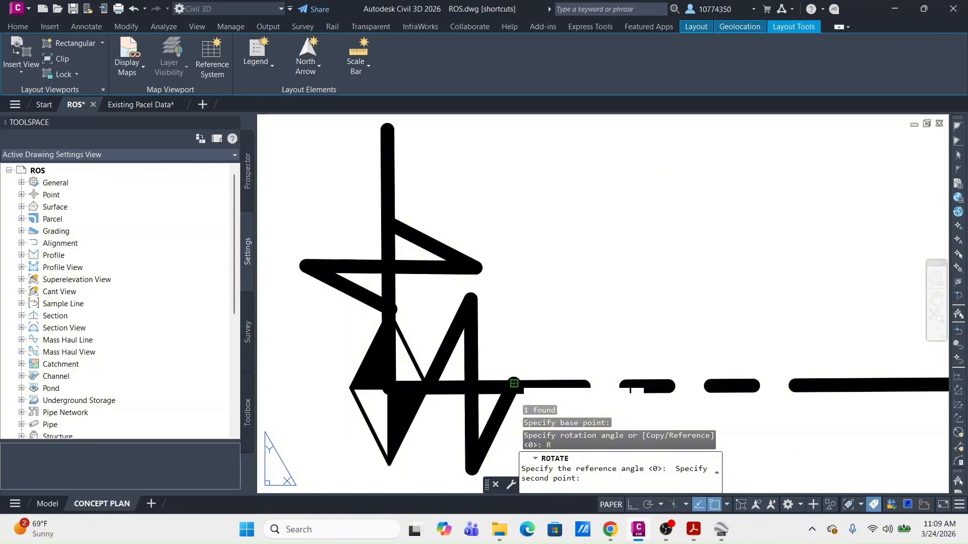
click(513, 383)
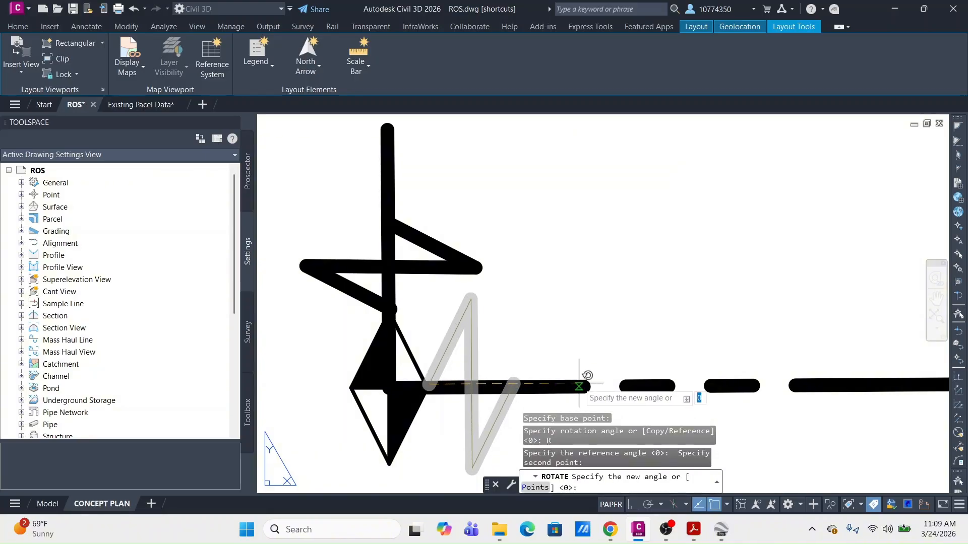
click(579, 386)
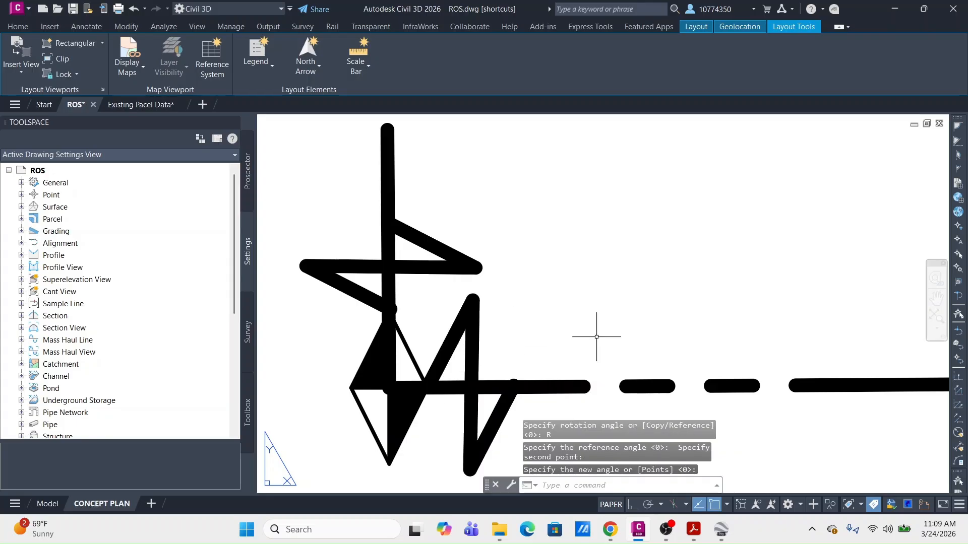
click(639, 332)
click(582, 393)
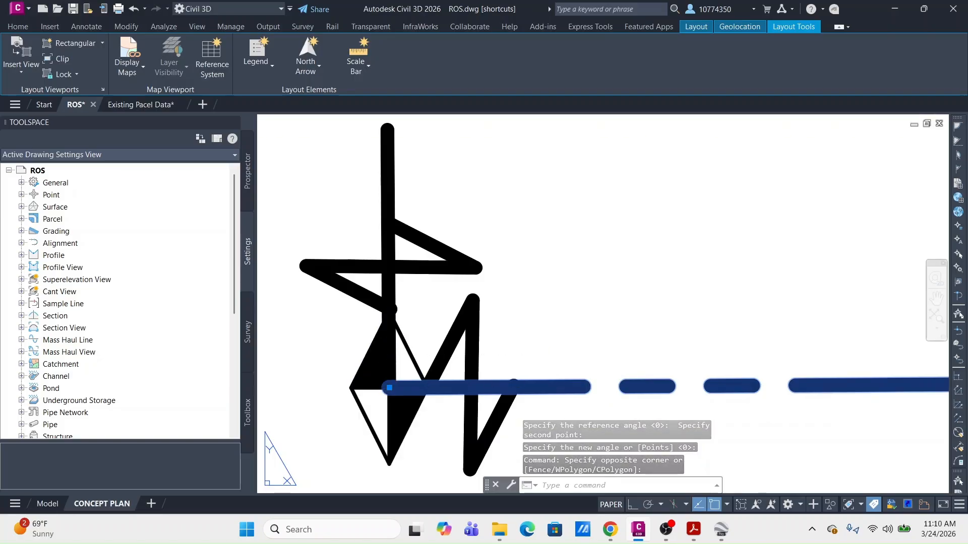
Step: Stretch the dashed boundary line's end toward the break symbol, then clear the selection
click(389, 387)
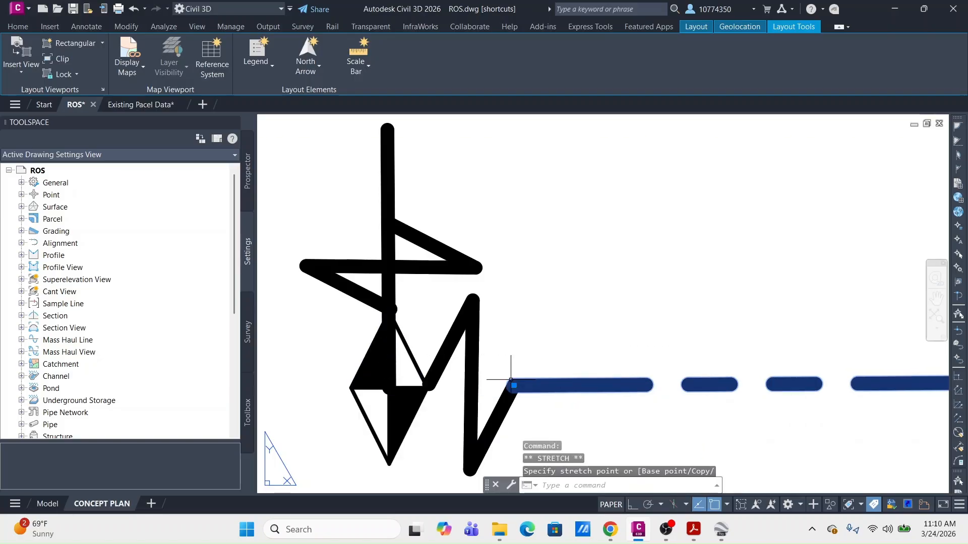
click(510, 379)
middle_drag(493, 212, 589, 373)
click(550, 279)
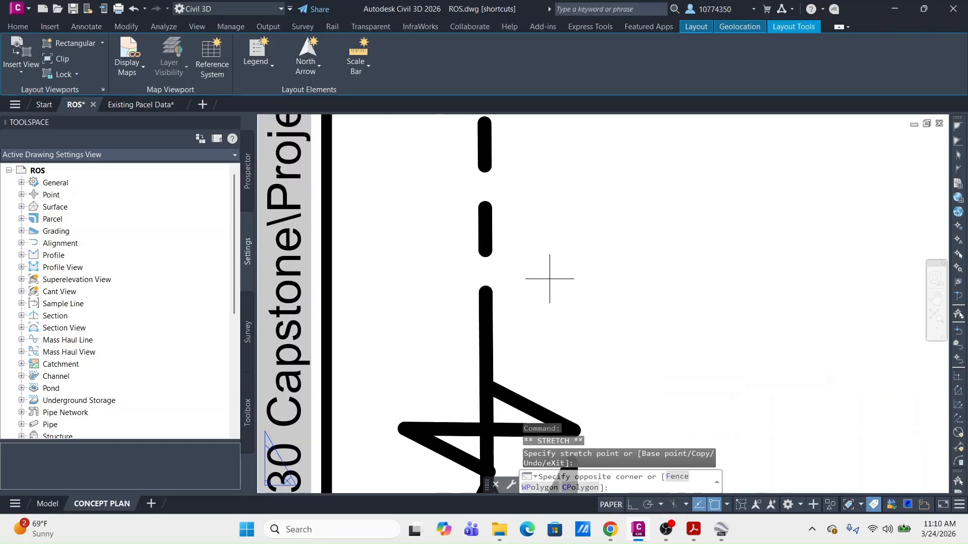
click(472, 315)
middle_drag(552, 365, 551, 272)
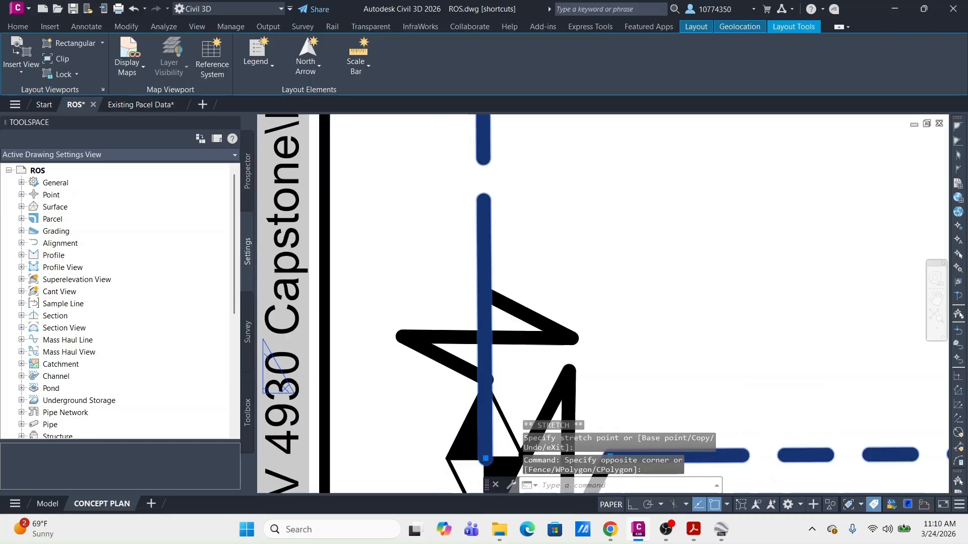
click(488, 450)
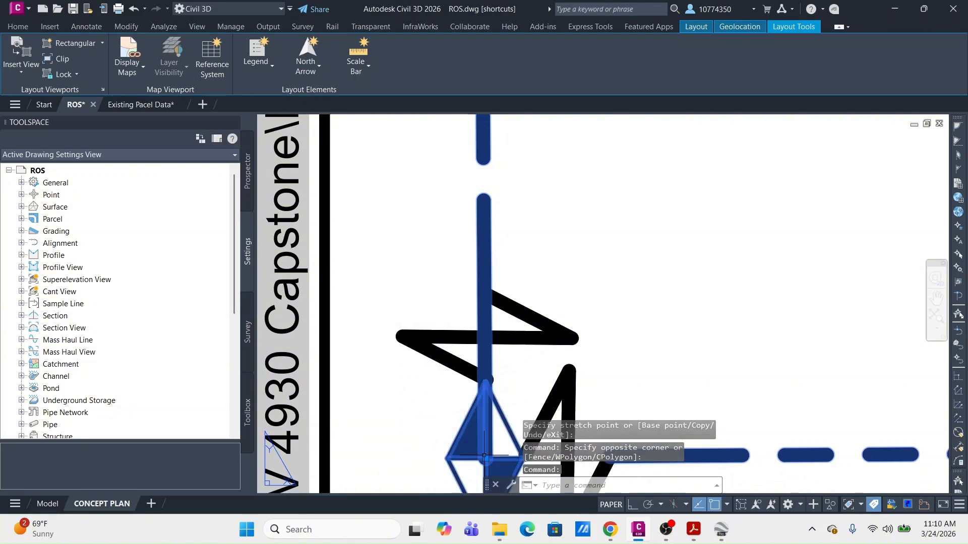
key(Escape)
key(Escape)
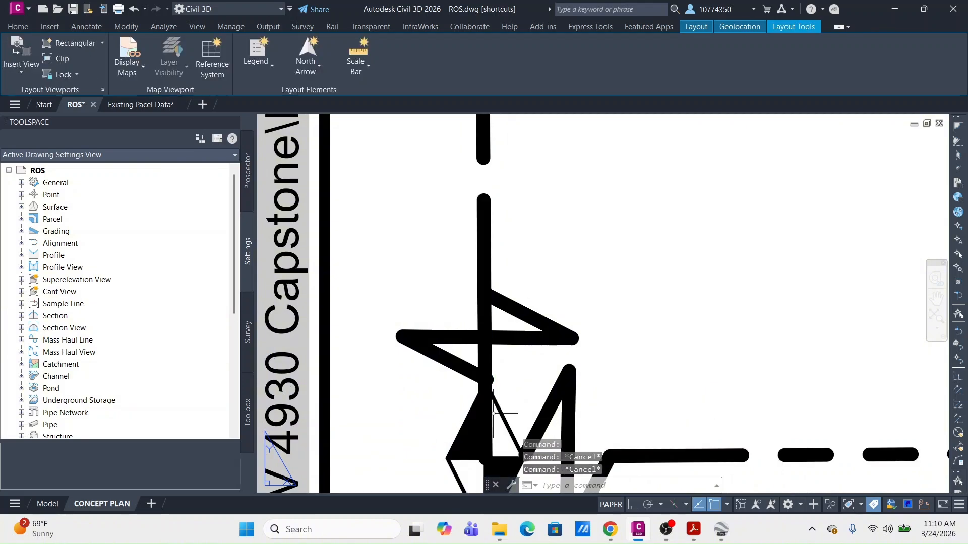
Step: Stretch the vertical line's bottom end to snap onto the break symbol's top
click(515, 225)
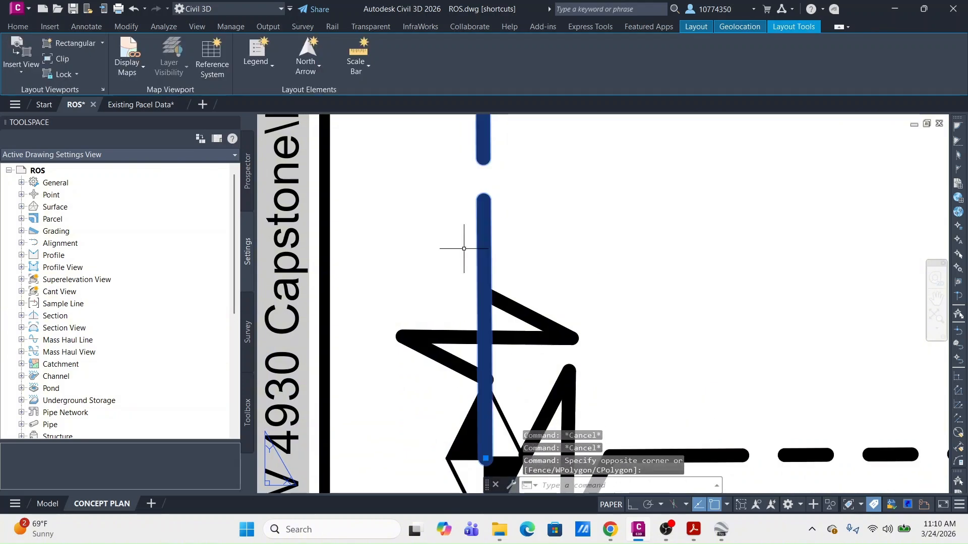
click(484, 444)
click(485, 458)
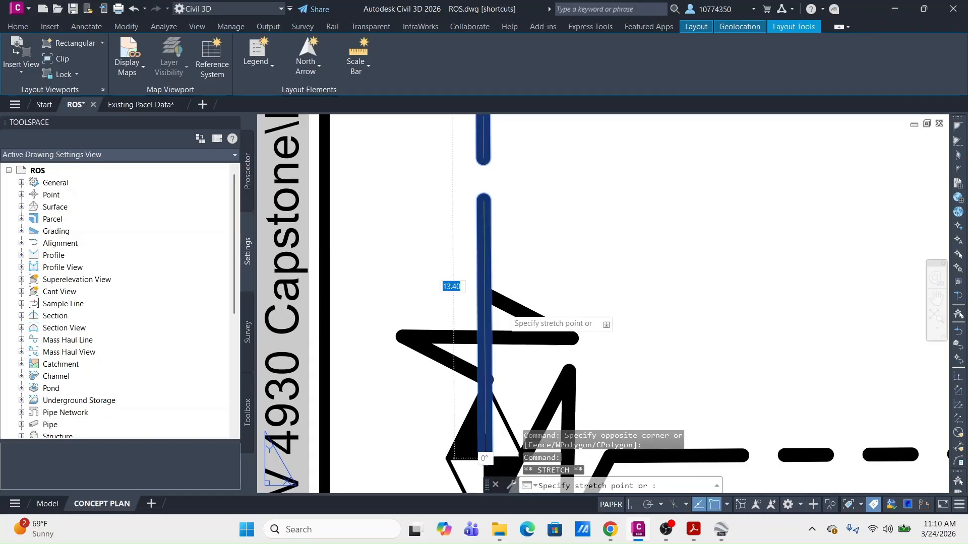
click(487, 293)
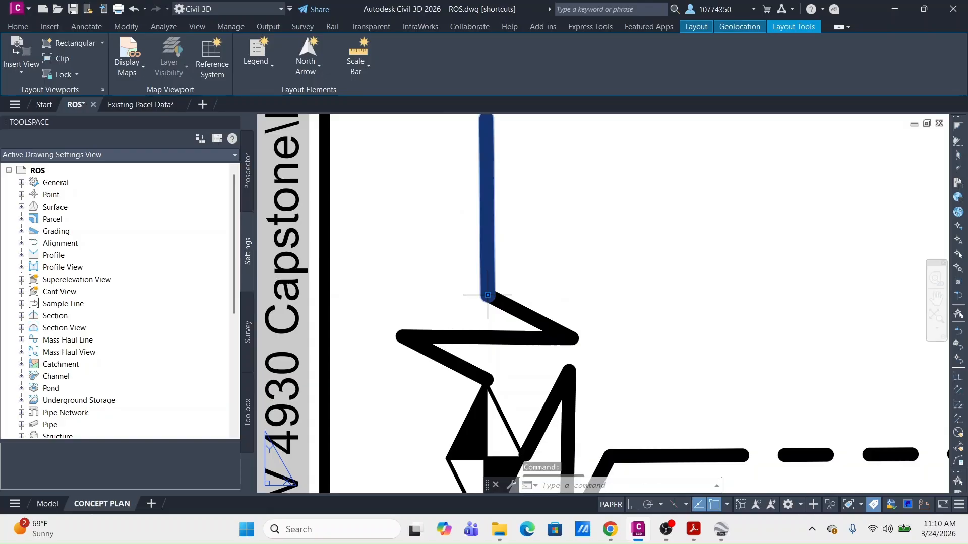
scroll(522, 292, down, 6)
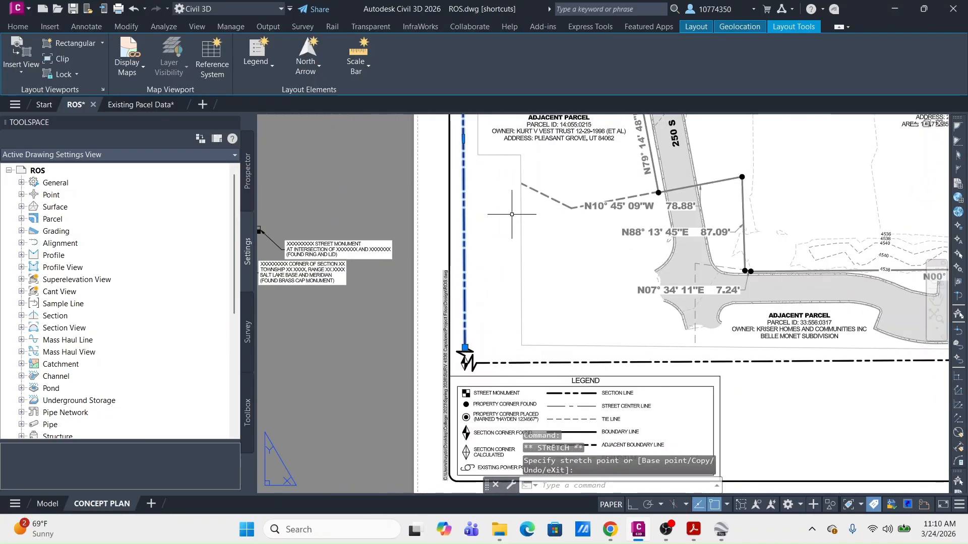
Step: Zoom near BASIS OF BEARINGS and window-select its horizontal break symbol
scroll(464, 301, down, 2)
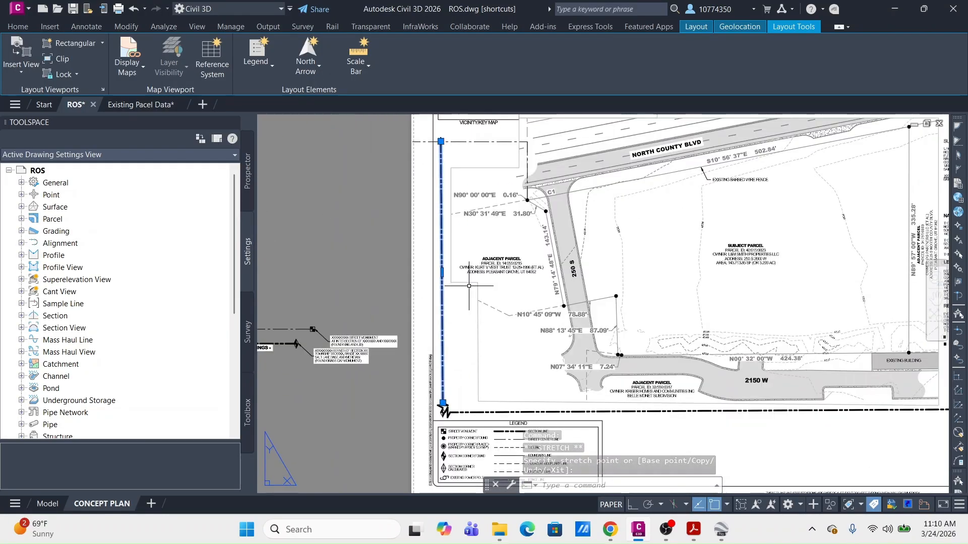
key(Escape)
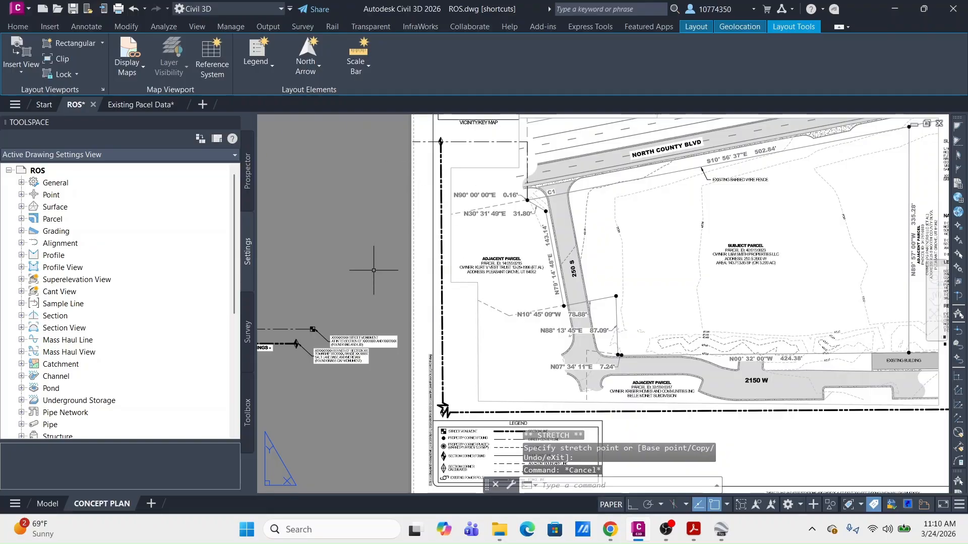
scroll(374, 270, up, 3)
scroll(403, 323, up, 4)
click(423, 323)
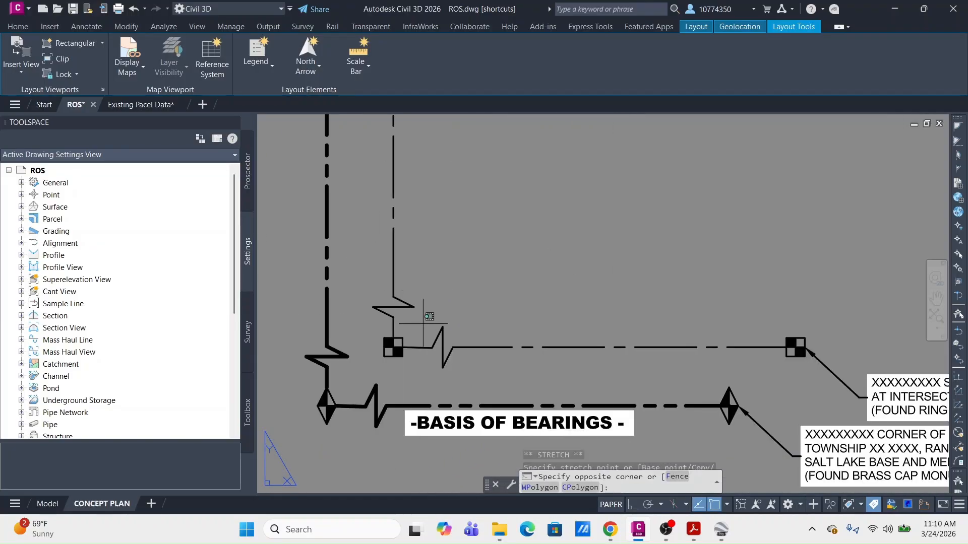
click(506, 372)
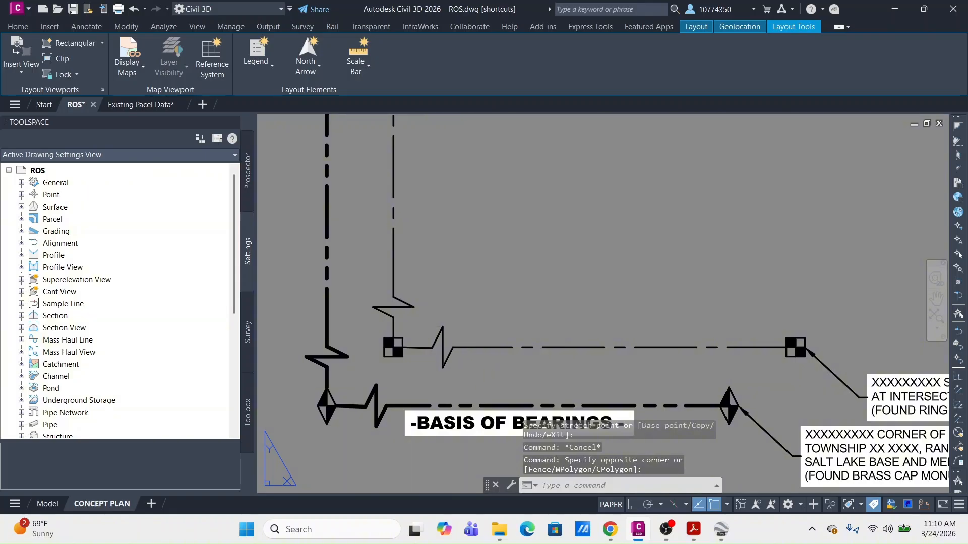
click(446, 328)
click(435, 342)
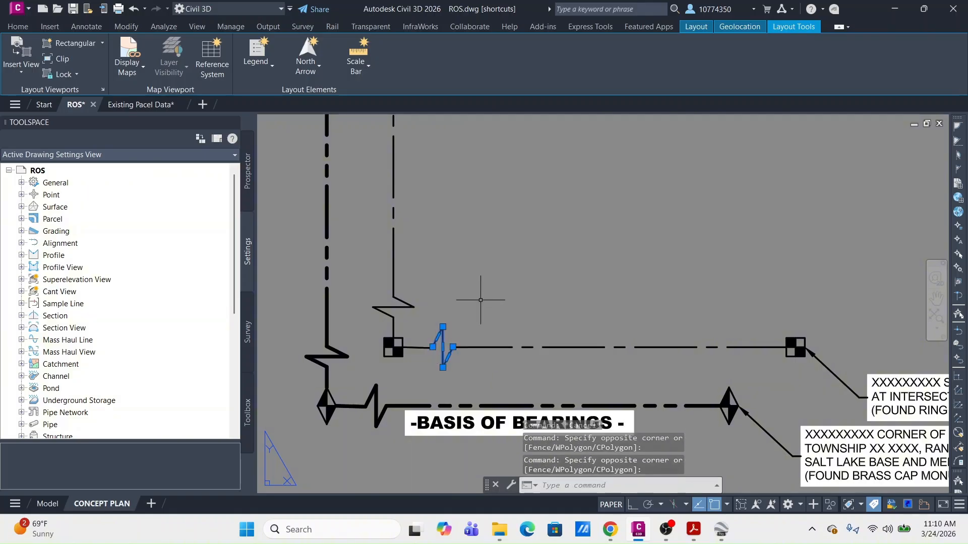
Step: Copy the break symbol from its left end and paste it at the west boundary corner
key(ctrl+shift+c)
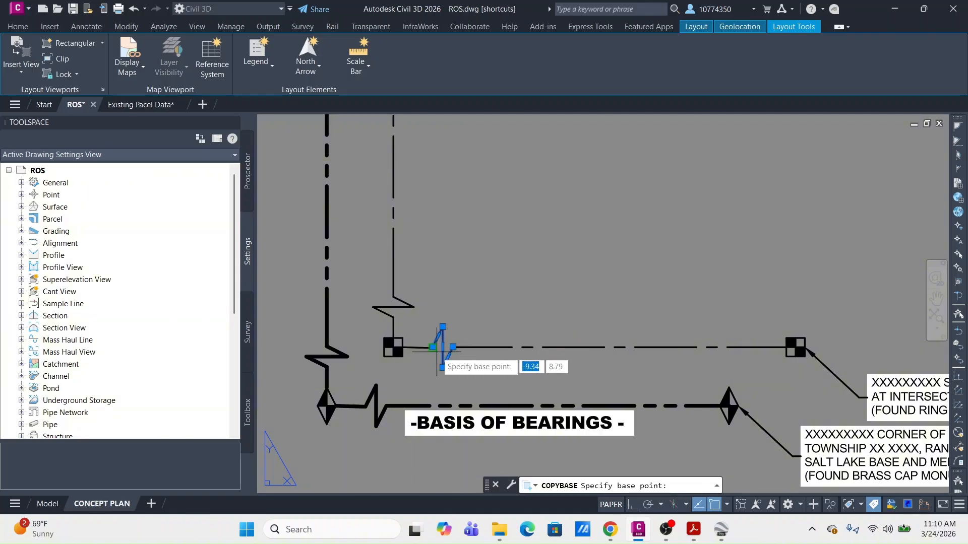
click(432, 347)
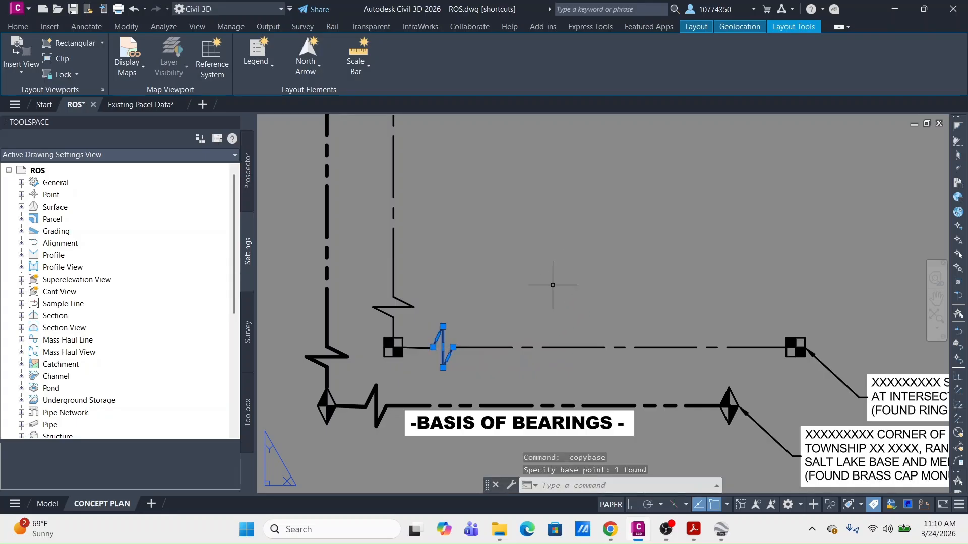
key(ctrl+v)
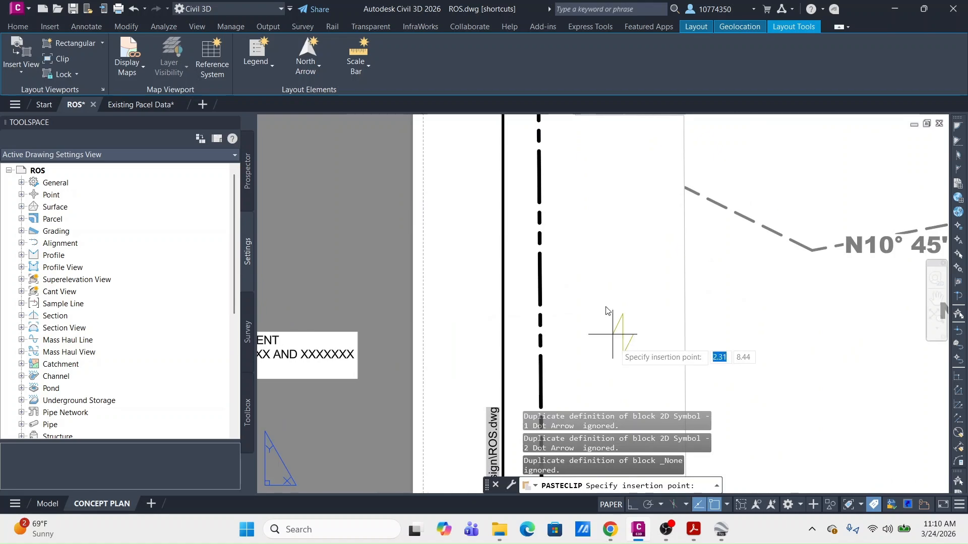
middle_drag(559, 283, 497, 154)
middle_drag(566, 336, 508, 374)
middle_drag(493, 212, 475, 374)
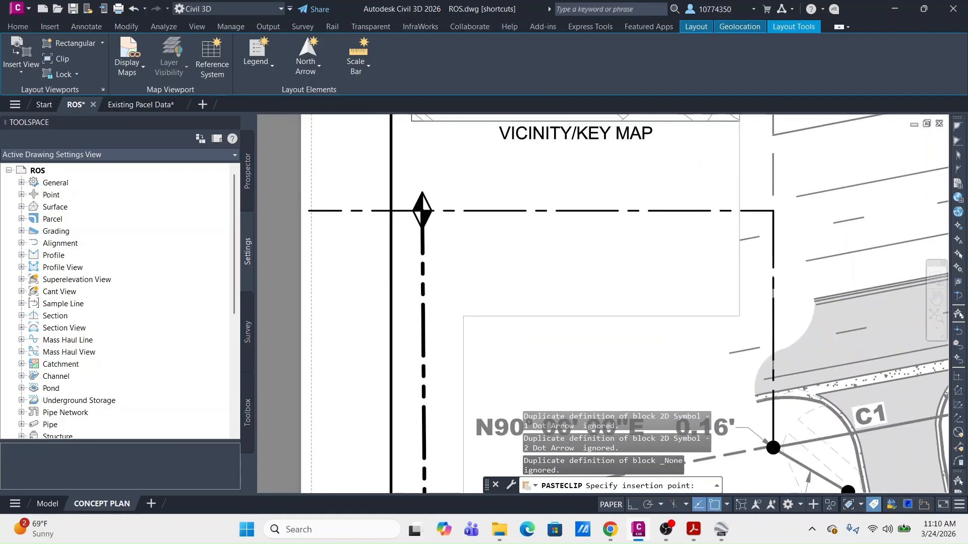
click(432, 210)
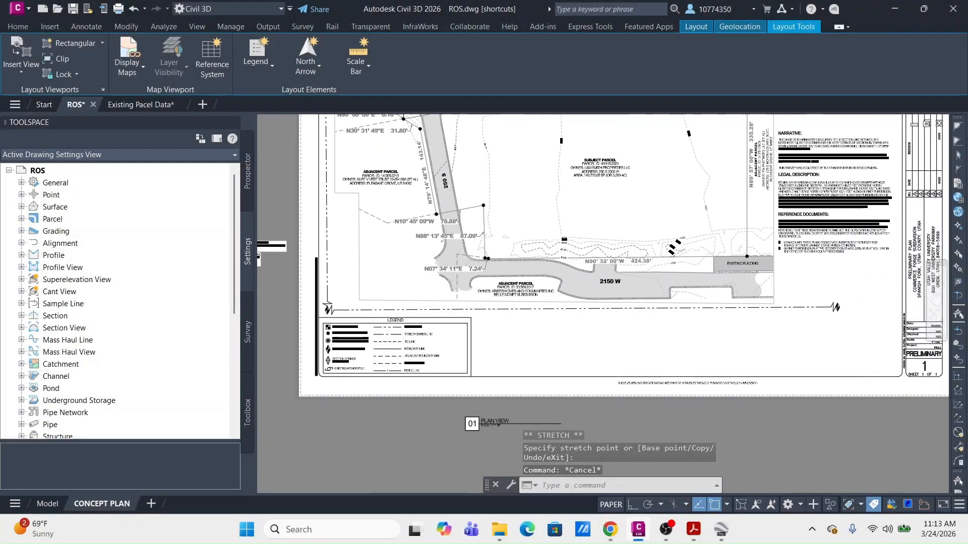
scroll(618, 347, up, 2)
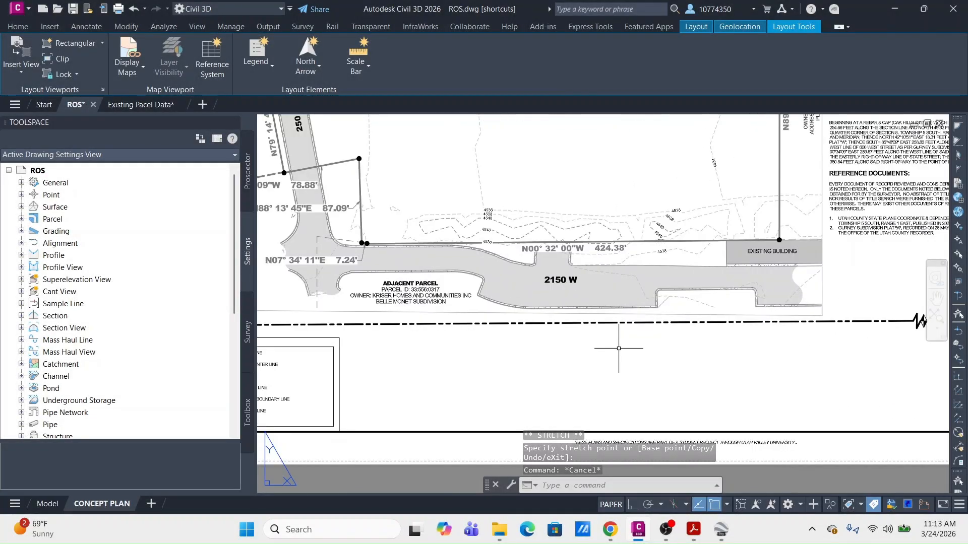
middle_drag(550, 361, 712, 337)
scroll(711, 337, down, 2)
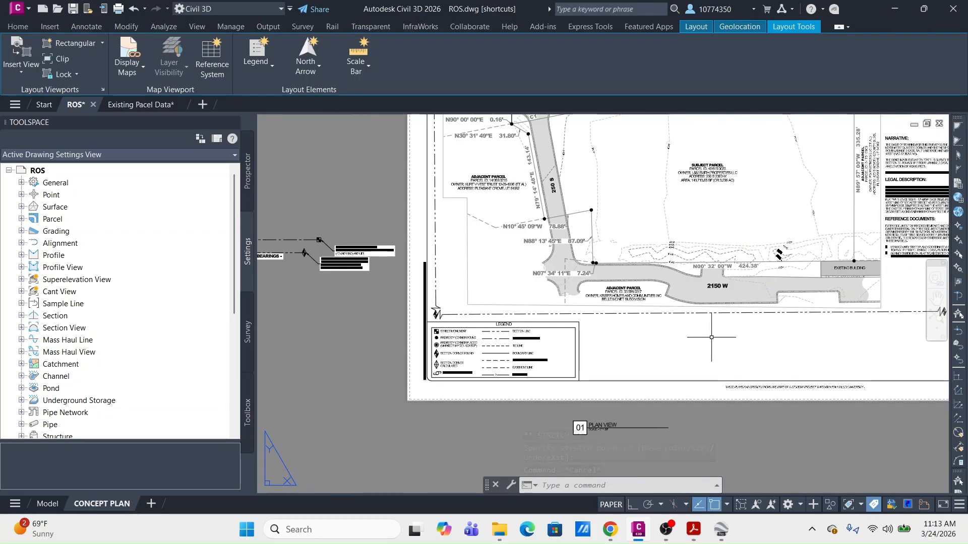
middle_drag(774, 335, 692, 336)
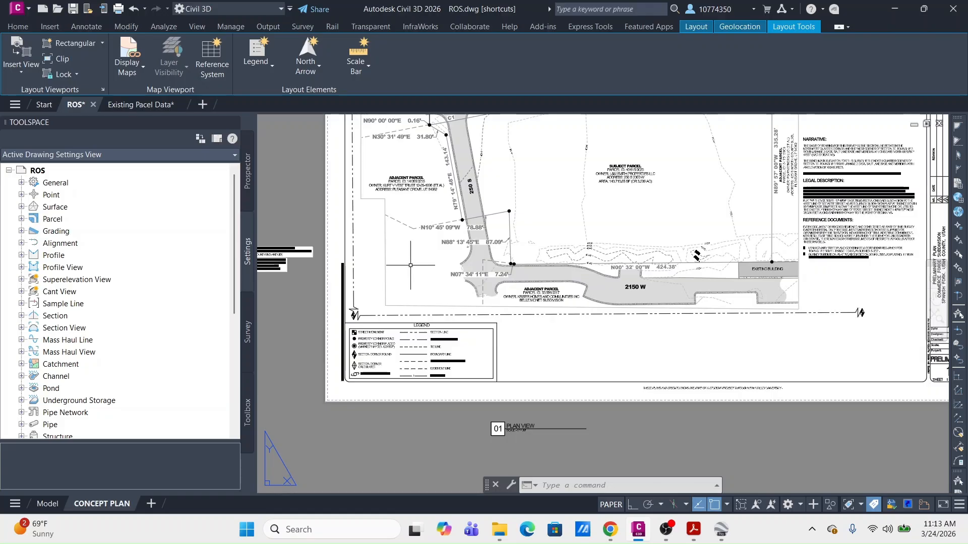
middle_drag(410, 232, 464, 336)
middle_drag(635, 362, 637, 292)
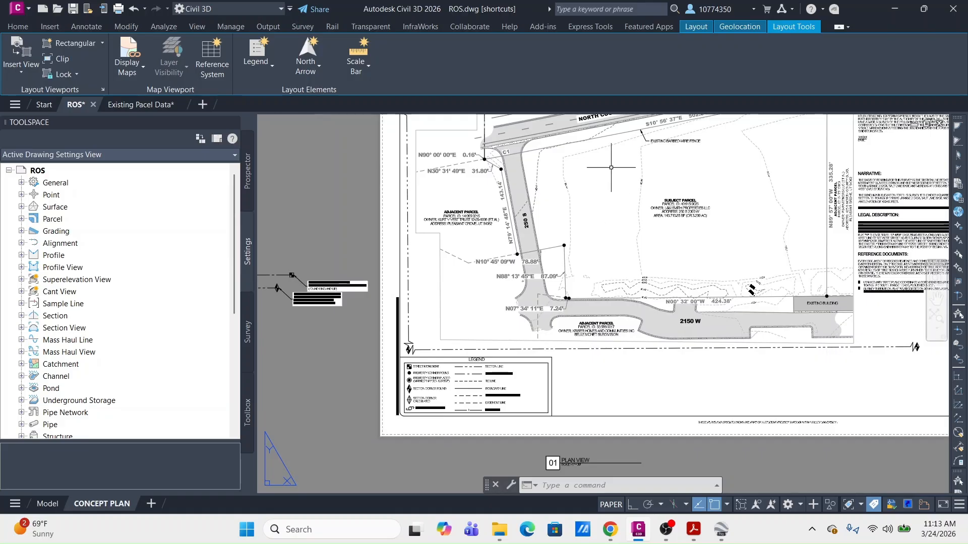
middle_drag(826, 363, 811, 442)
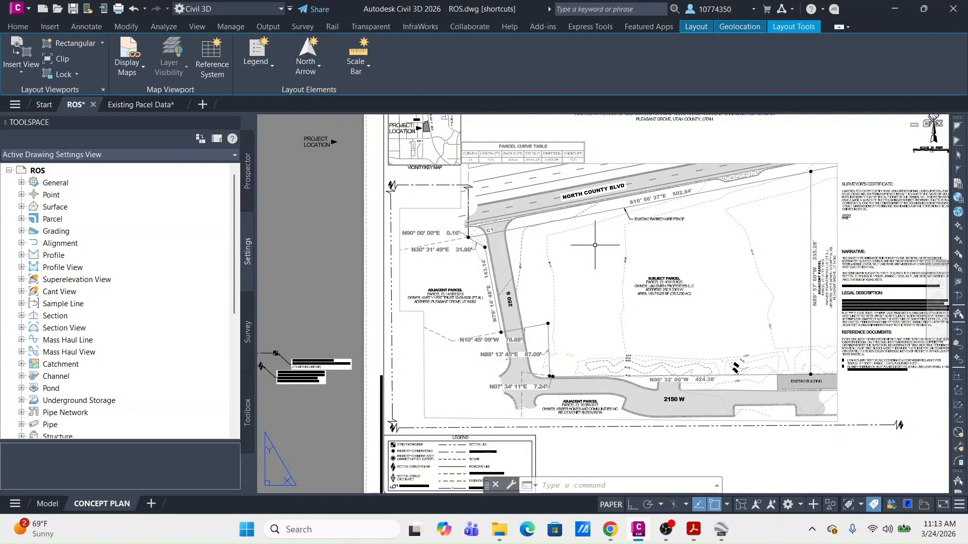
middle_drag(532, 311, 604, 220)
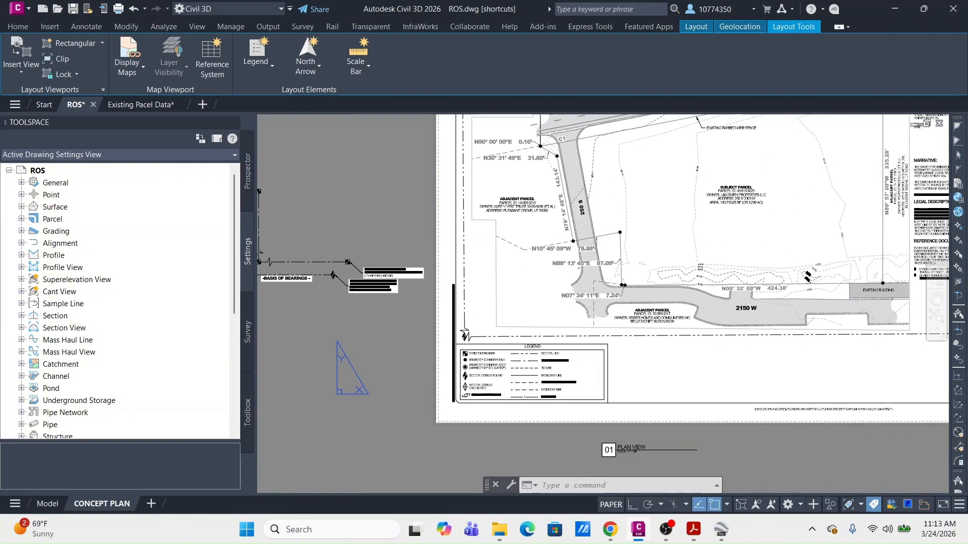
middle_drag(343, 336, 579, 327)
scroll(517, 277, up, 3)
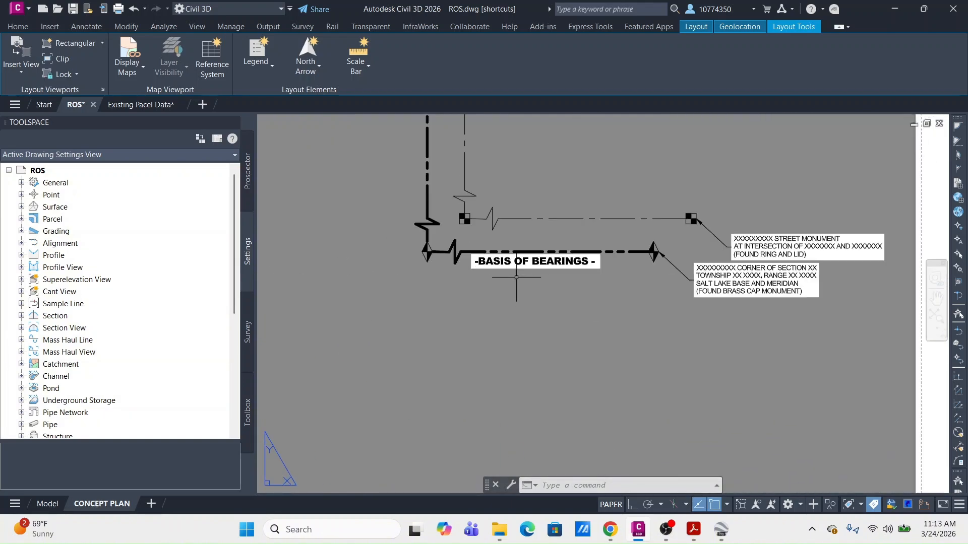
middle_drag(686, 353, 496, 362)
Step: Select the section-corner monument callout and copy it with its leader tip as base point
click(645, 279)
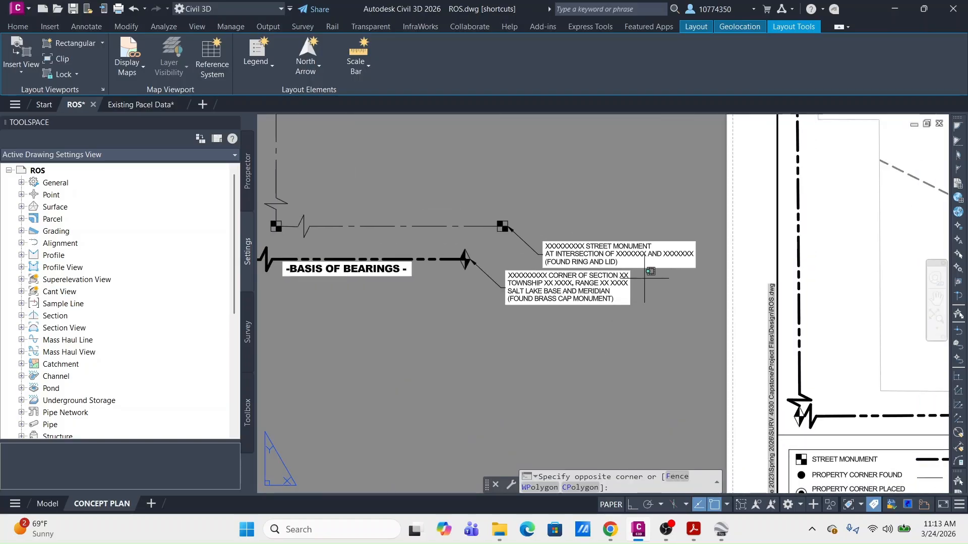
click(580, 332)
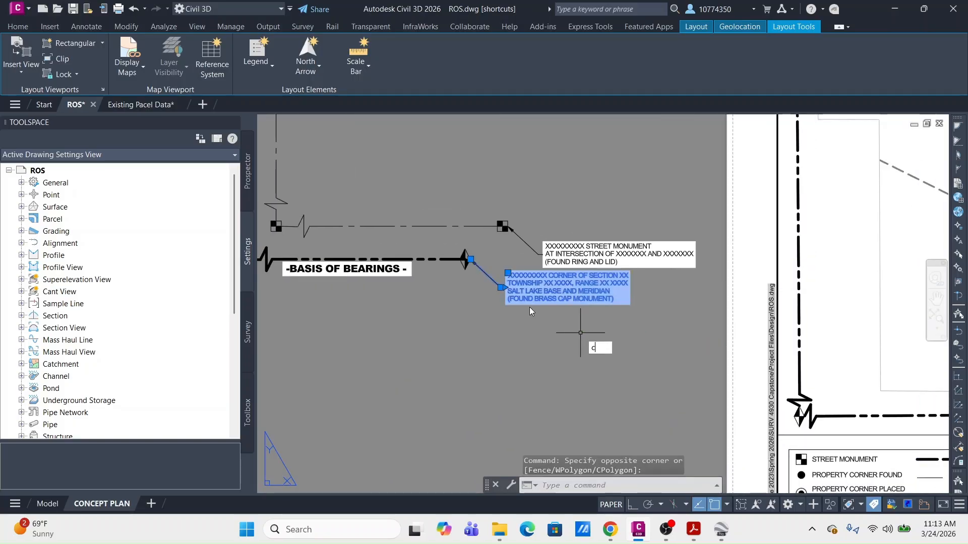
key(Escape)
key(Escape)
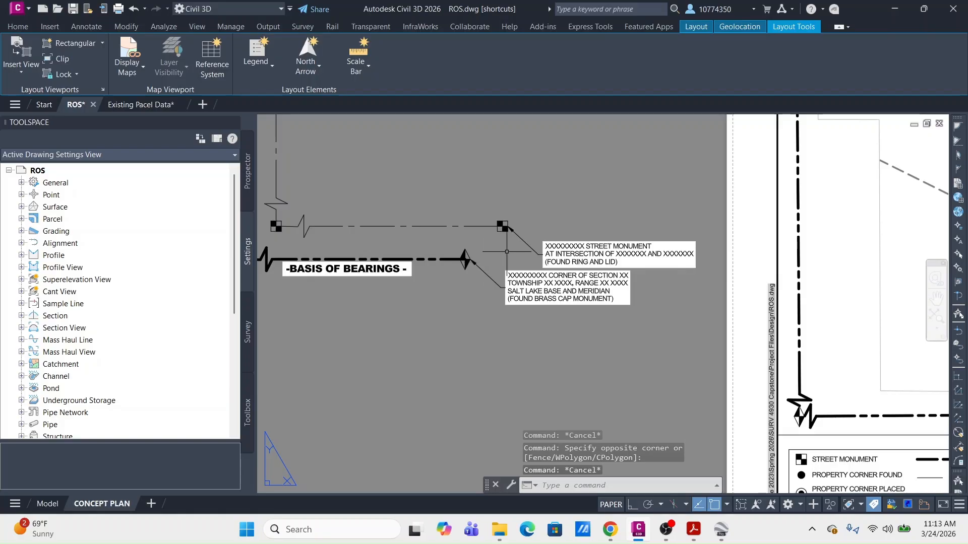
click(509, 263)
click(489, 299)
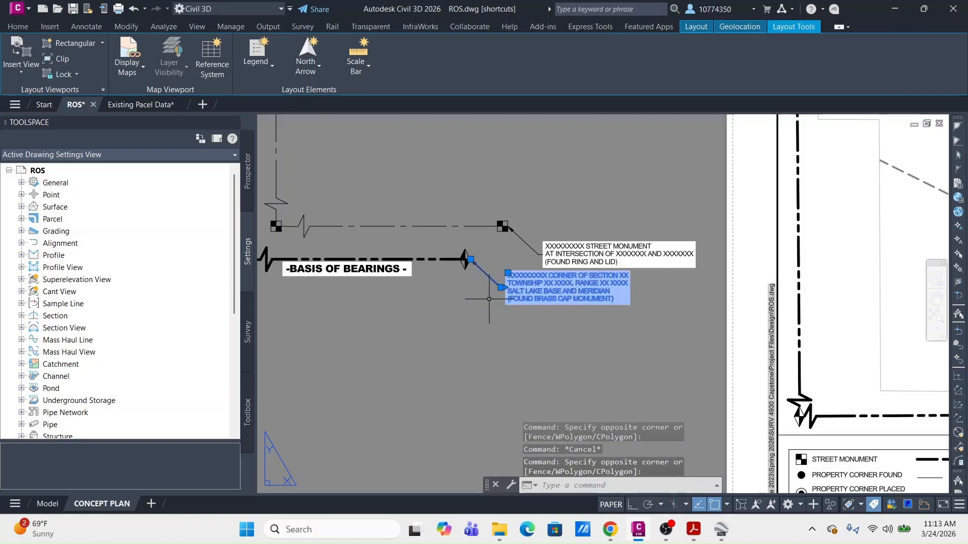
key(ctrl+shift+c)
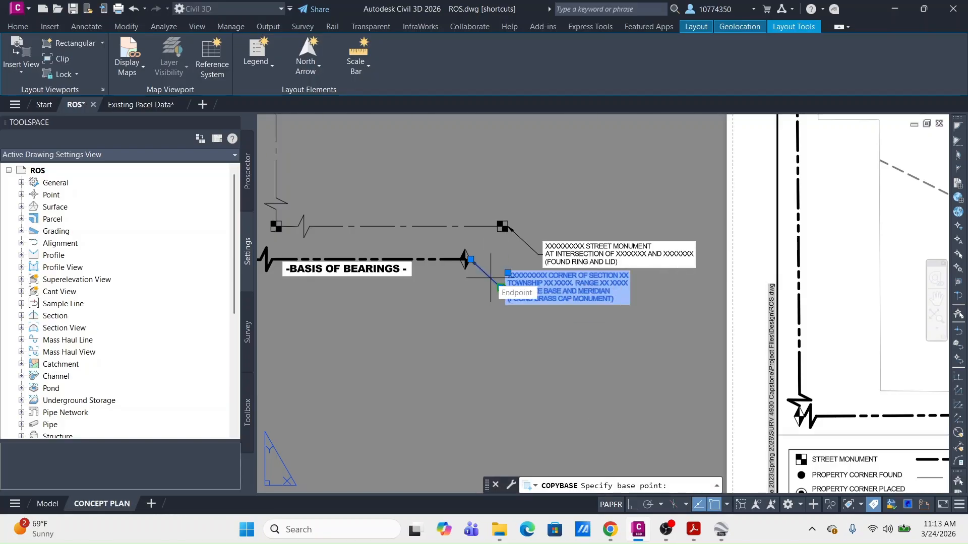
click(474, 260)
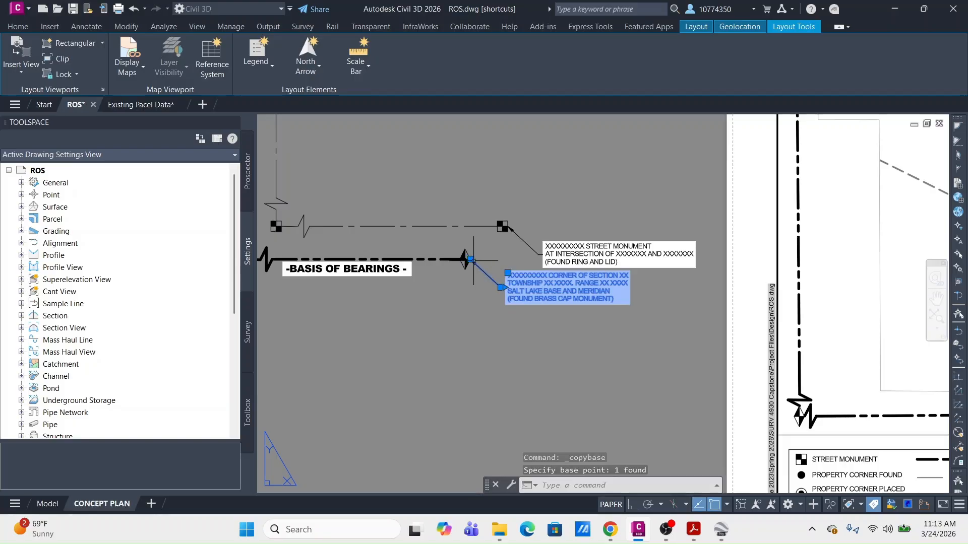
Step: Paste the callout at the corner break symbol and move its landing so the text sits above the line
key(ctrl+v)
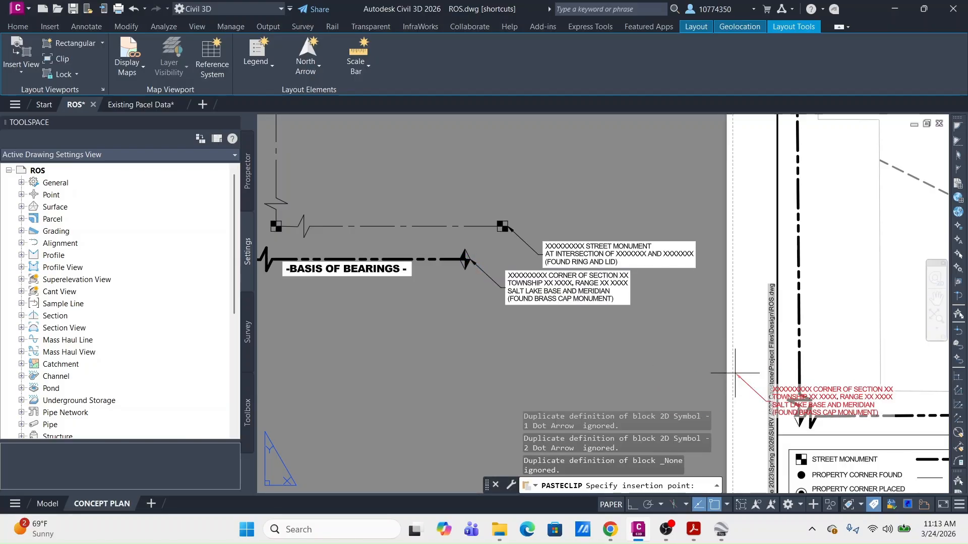
middle_drag(736, 370, 429, 325)
scroll(491, 373, up, 5)
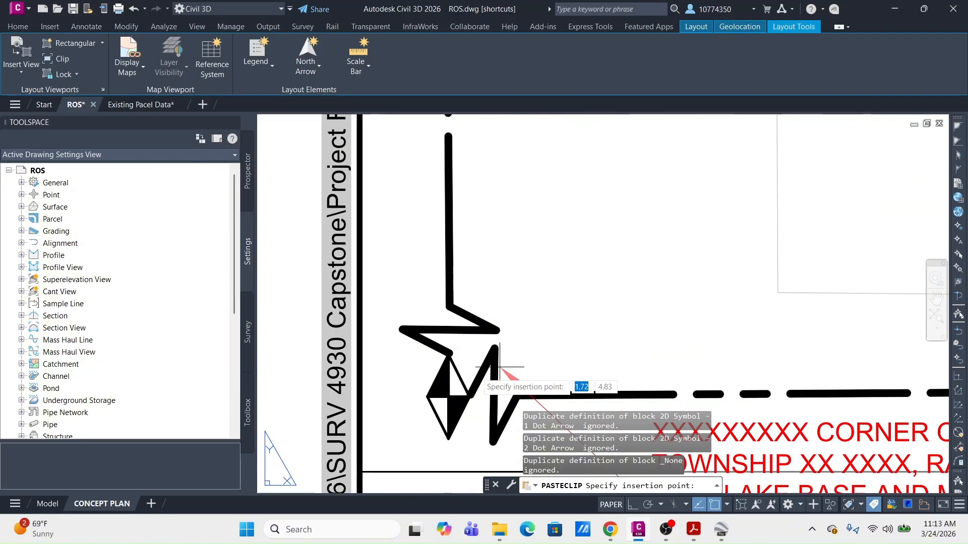
click(460, 371)
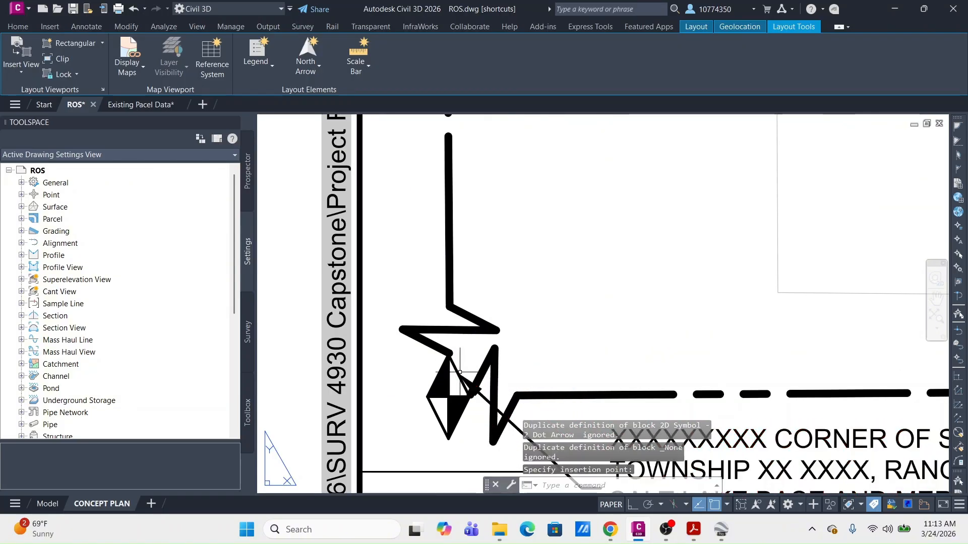
scroll(630, 312, down, 3)
click(687, 383)
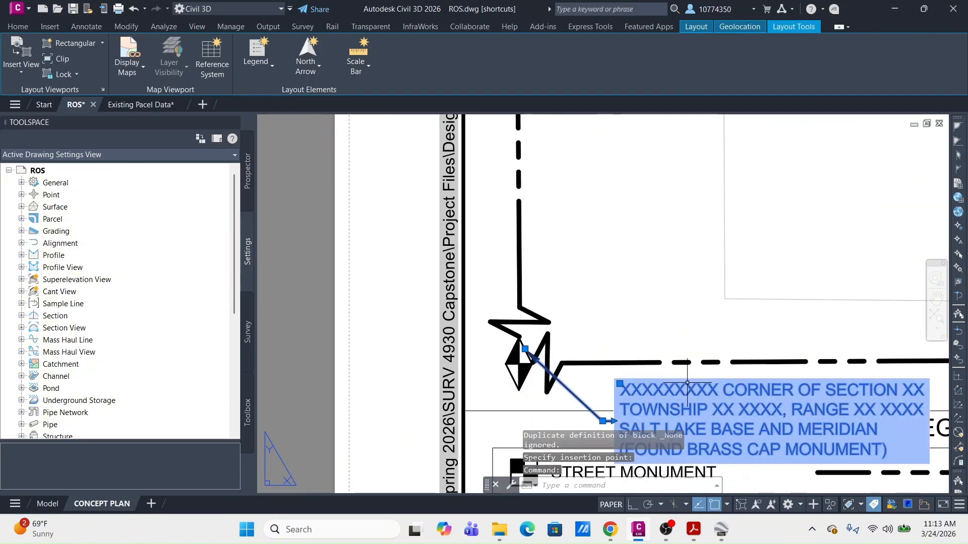
click(603, 421)
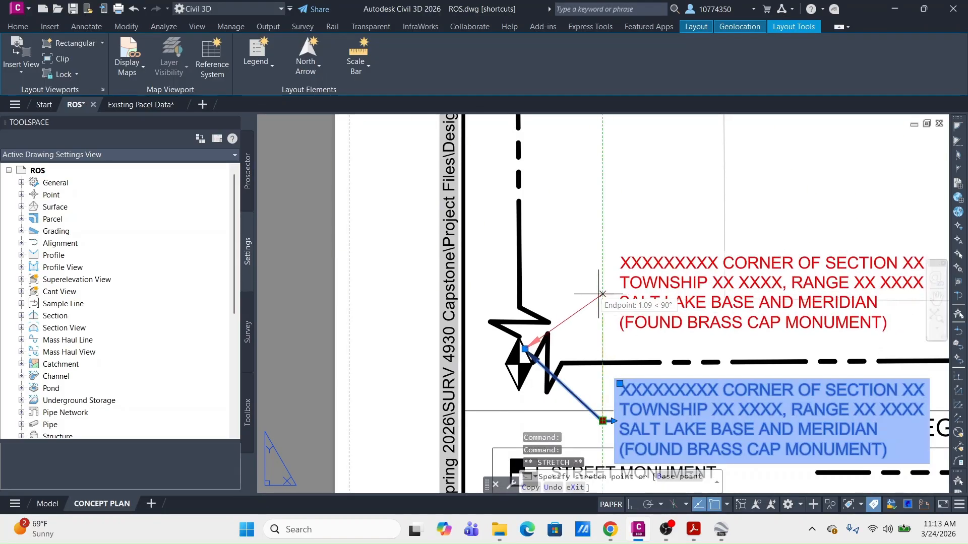
click(590, 291)
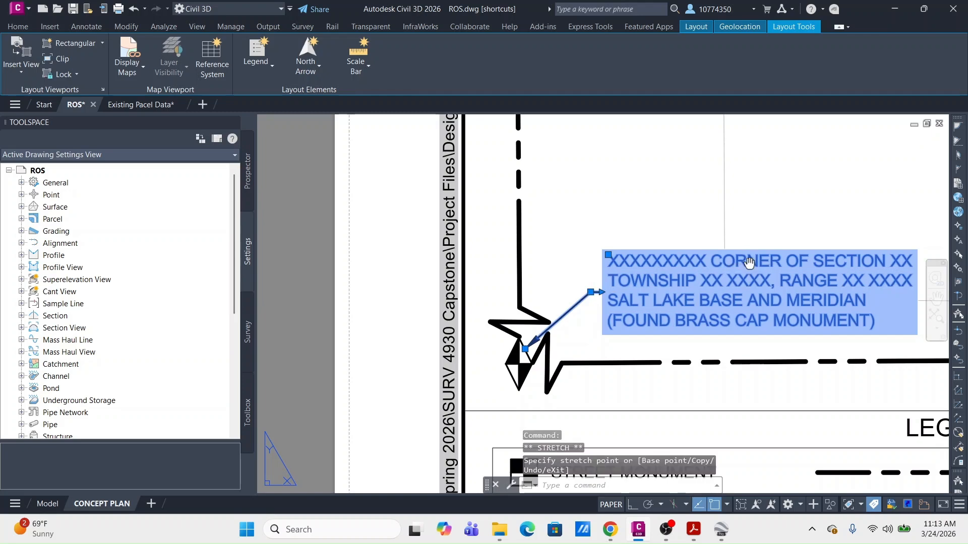
middle_drag(590, 291, 299, 340)
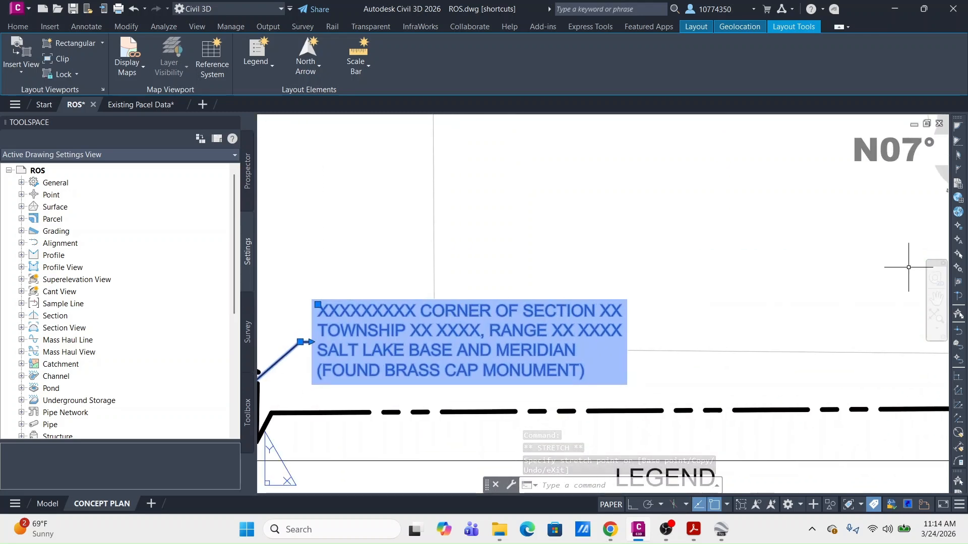
Step: Edit the callout text to read NORTHWEST QUARTER CORNER OF SECTION 30
double_click(541, 305)
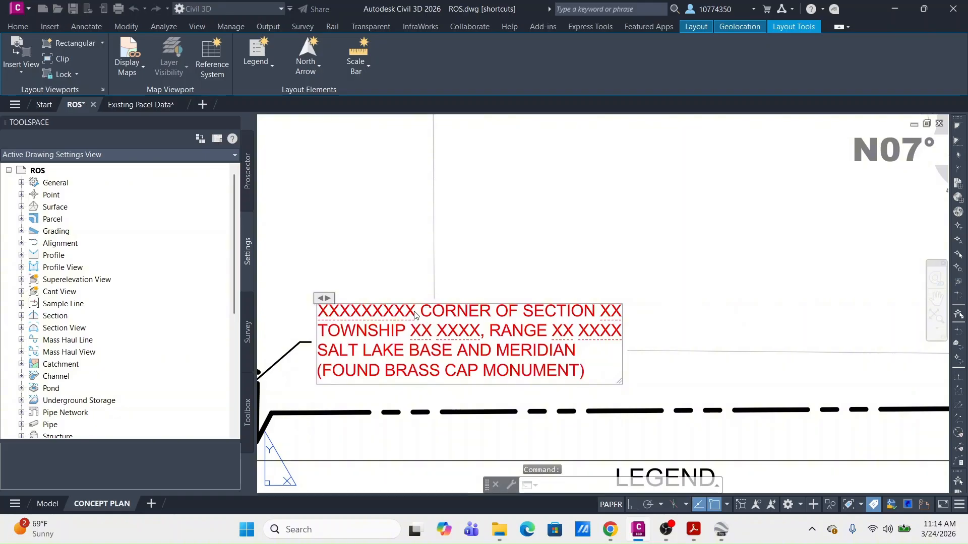
key(BackSpace)
key(BackSpace)
key(BackSpace)
key(BackSpace)
key(BackSpace)
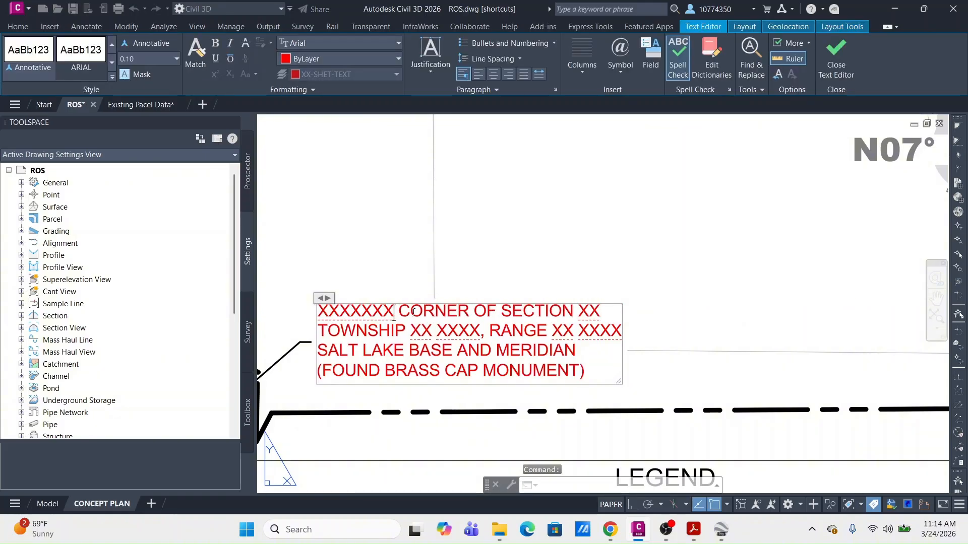
key(BackSpace)
key(BackSpace)
key(BackSpace)
key(BackSpace)
text(NORTH)
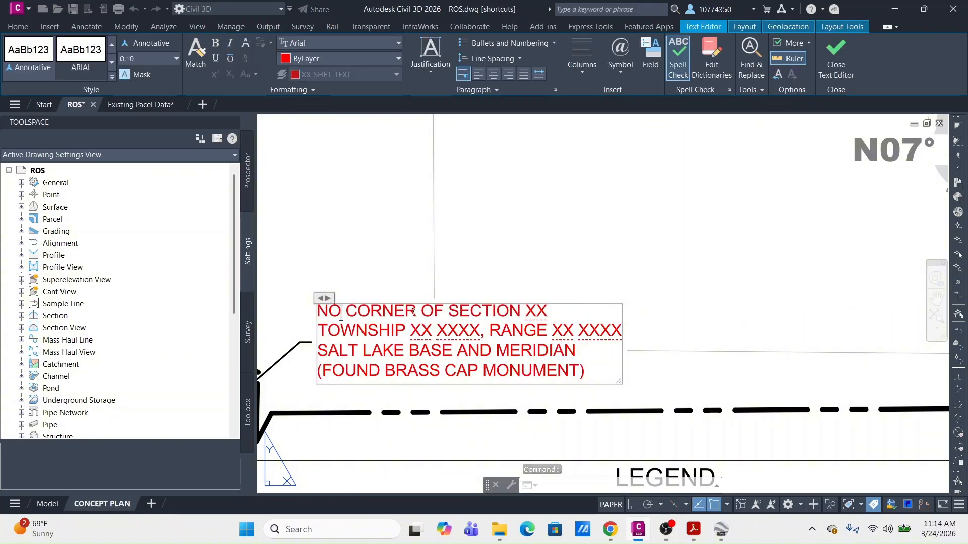
text(WEST)
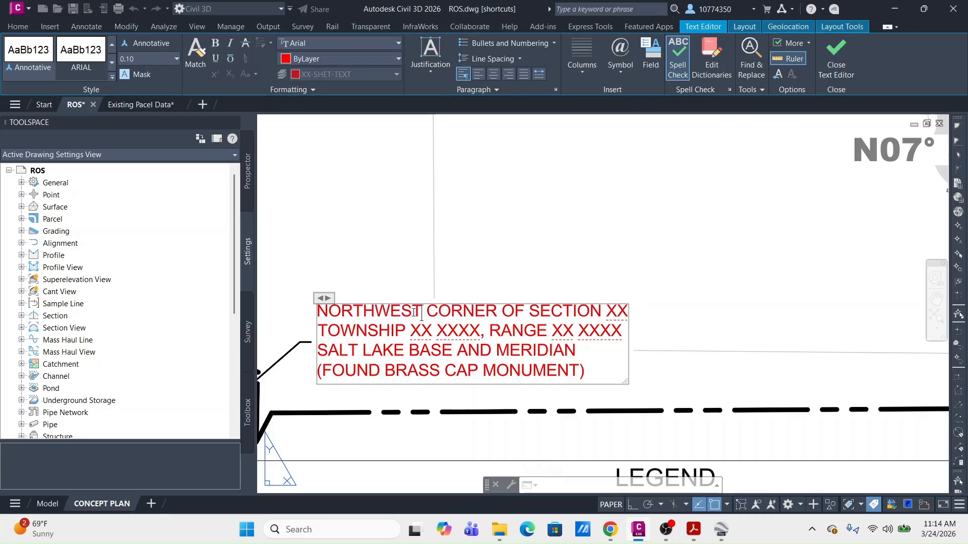
text( W)
key(BackSpace)
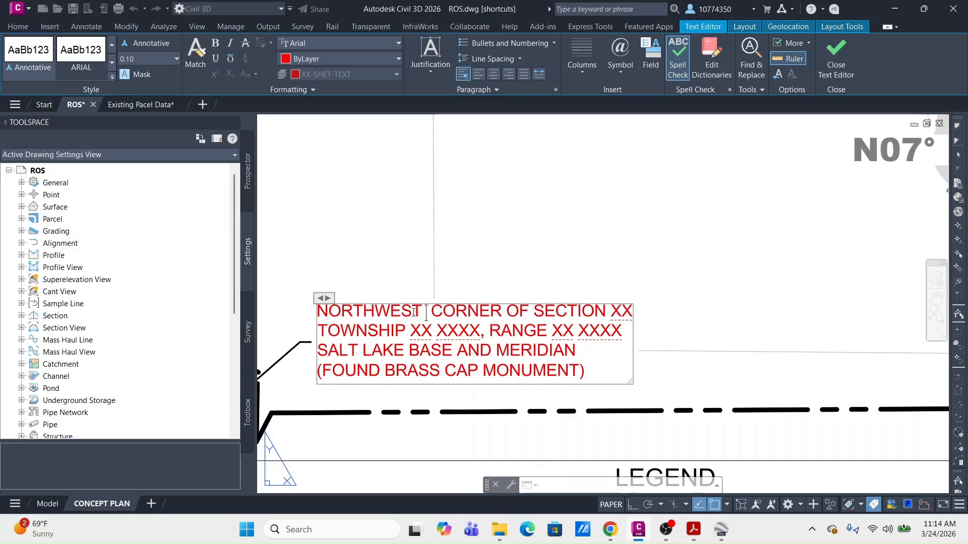
text(QUARTER)
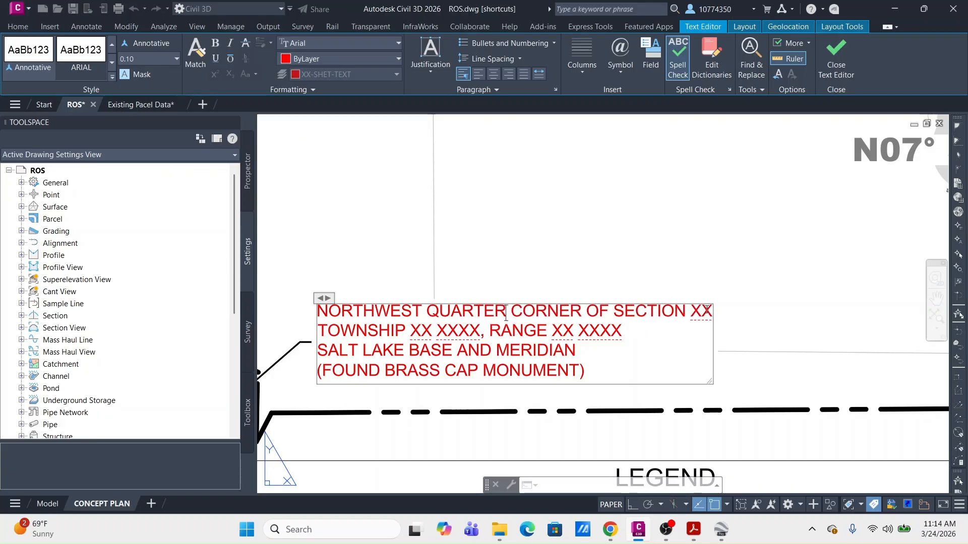
key(BackSpace)
key(BackSpace)
key(BackSpace)
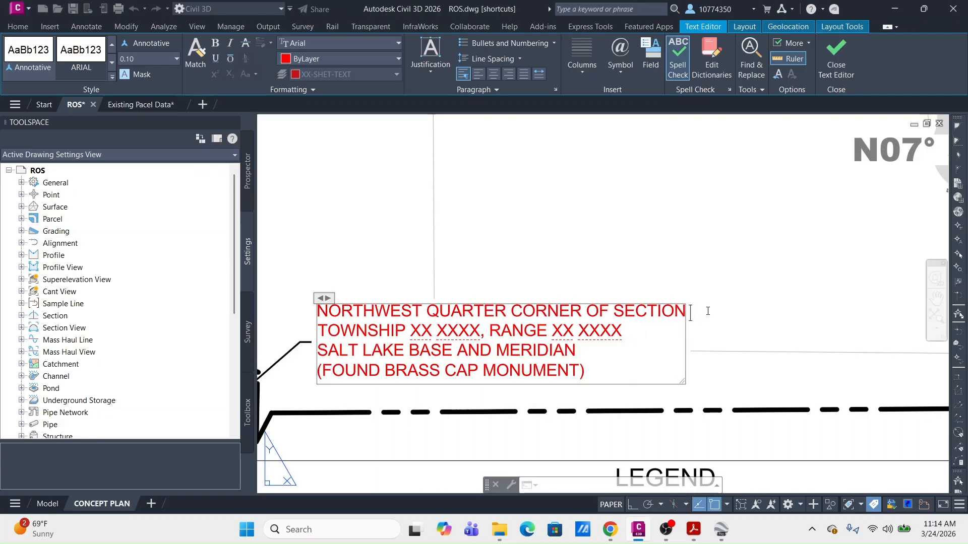
text(30)
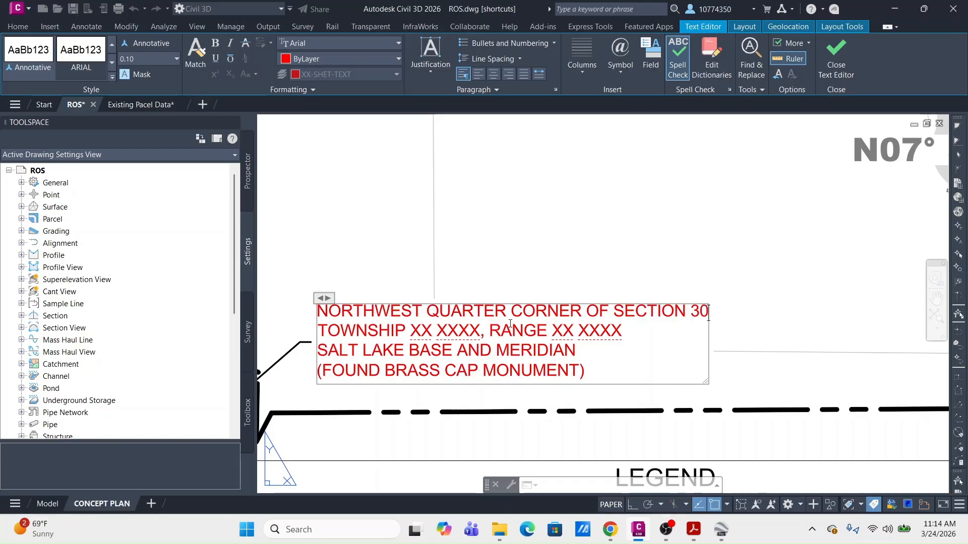
Step: Replace the township and range placeholders with TOWNSHIP 5 SOUTH and RANGE 2
click(480, 335)
key(BackSpace)
key(BackSpace)
key(BackSpace)
key(BackSpace)
key(BackSpace)
key(BackSpace)
key(BackSpace)
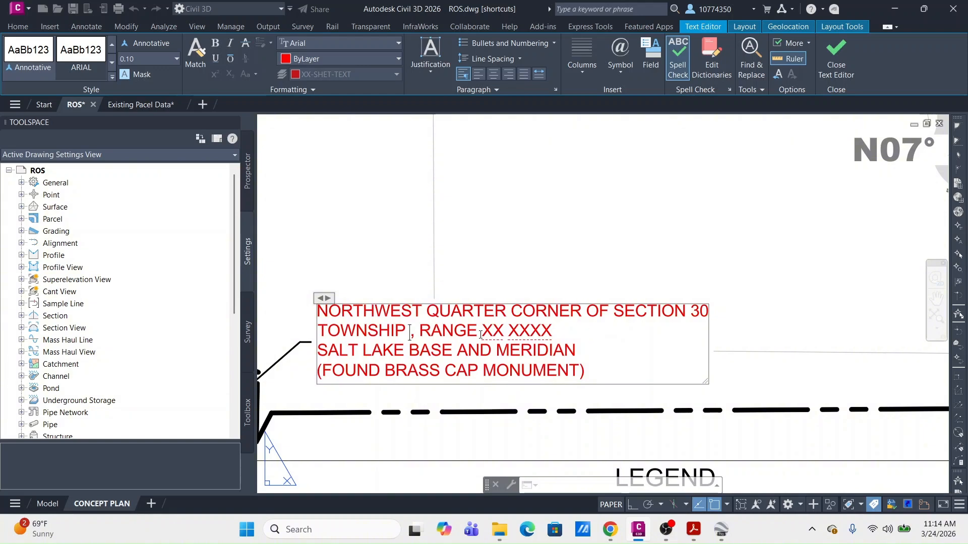
text(5 SOUTH)
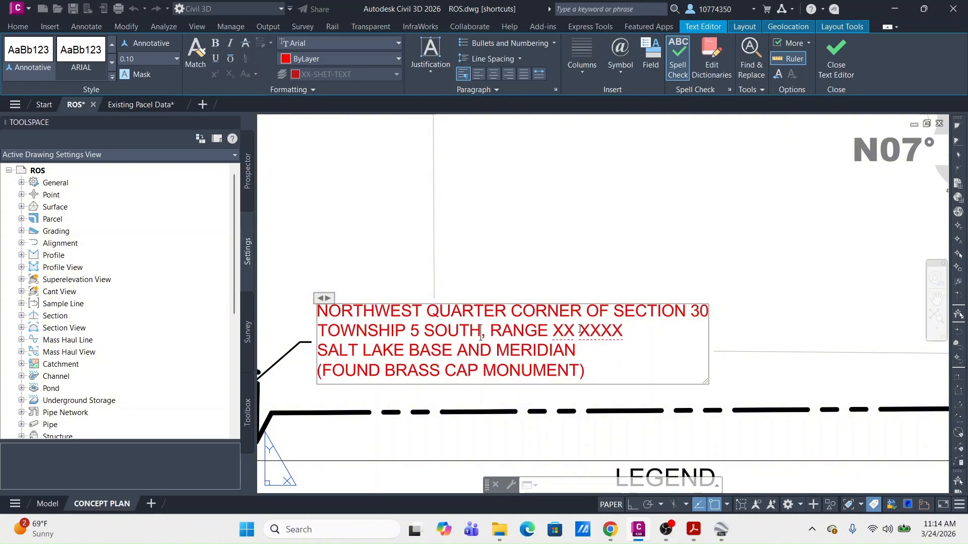
click(564, 333)
key(BackSpace)
key(BackSpace)
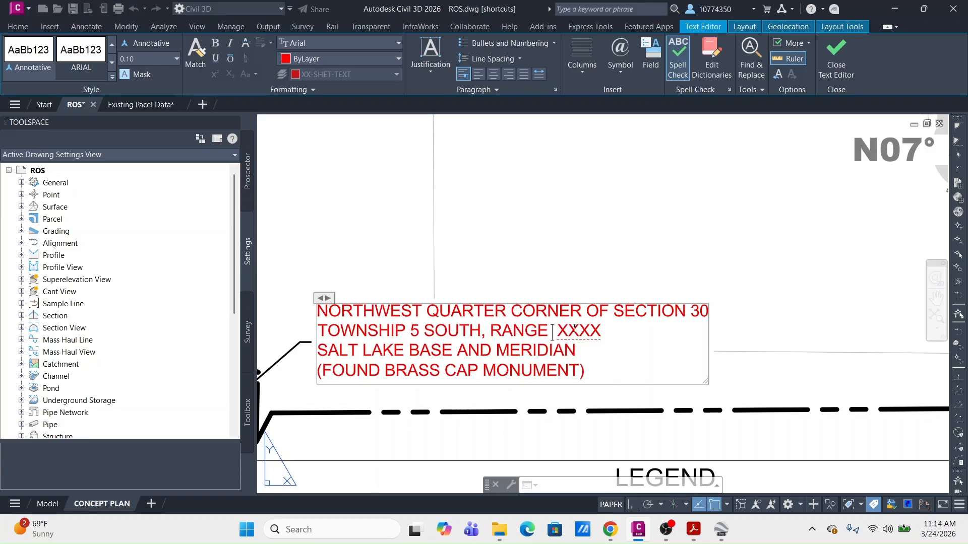
text(2)
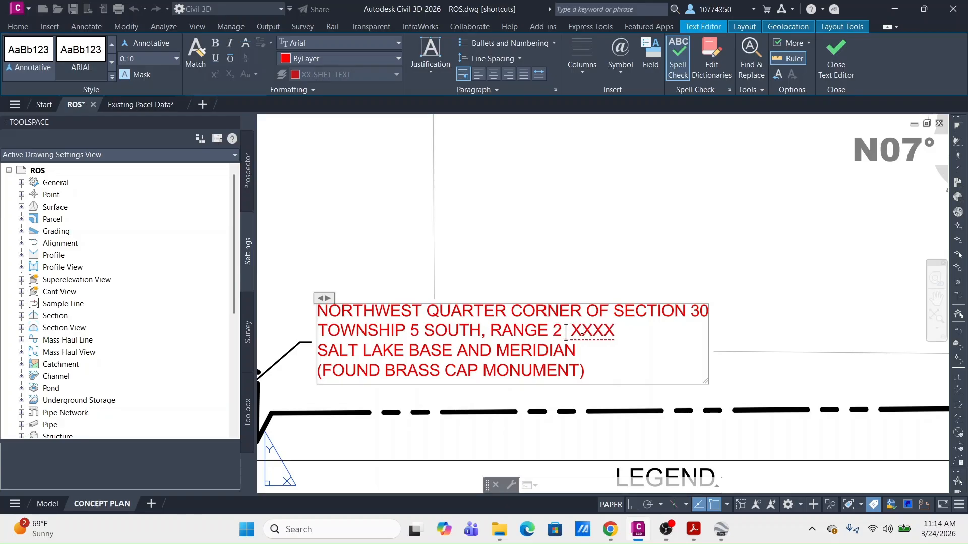
key(BackSpace)
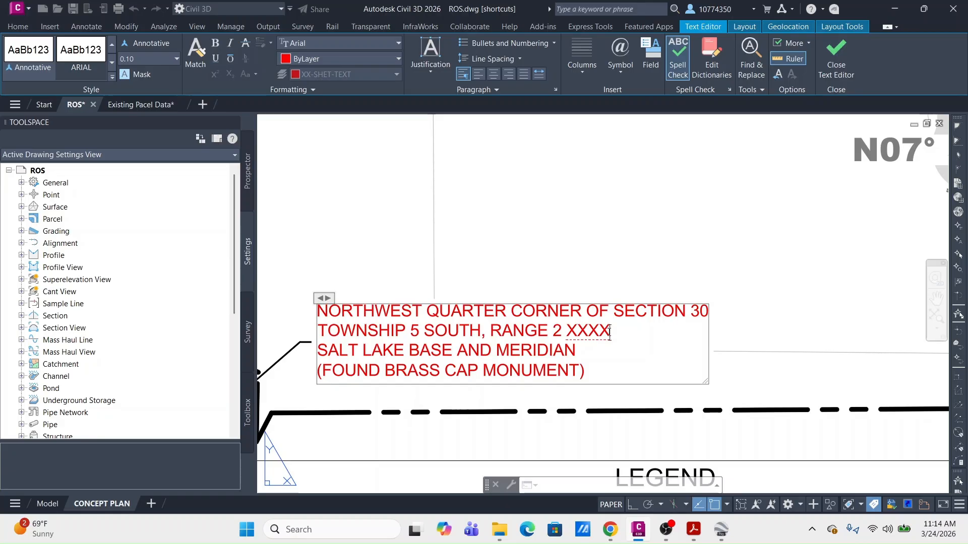
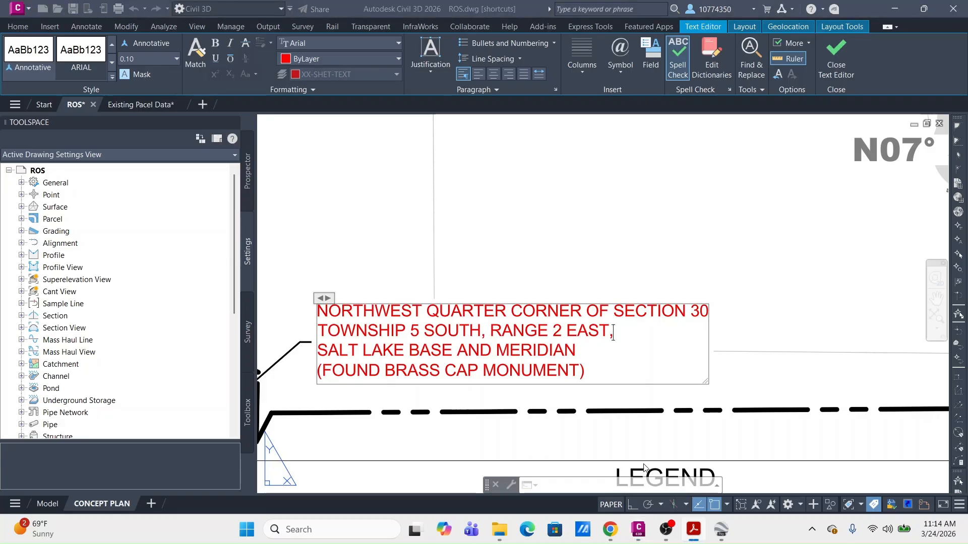
Step: Remove the word QUARTER and its extra space from the corner note's first line
click(400, 373)
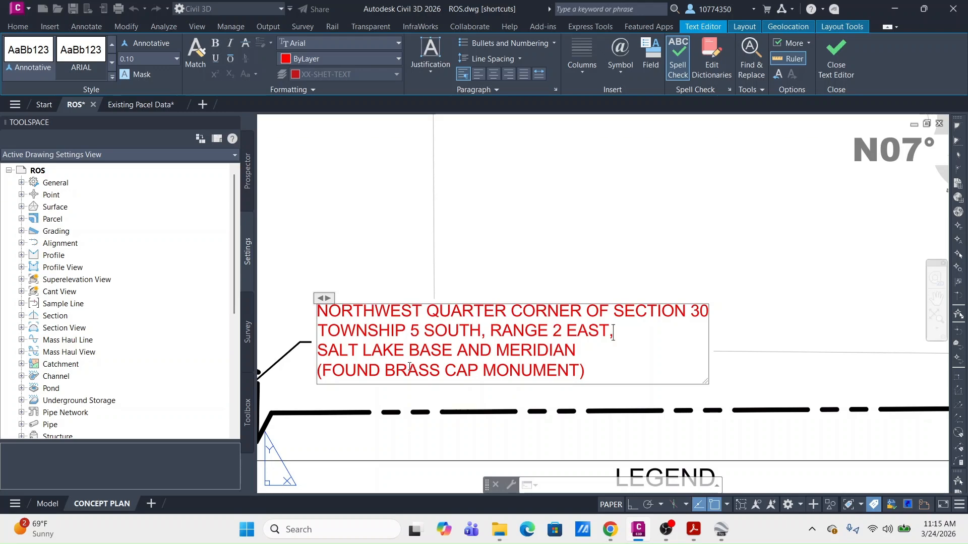
click(848, 59)
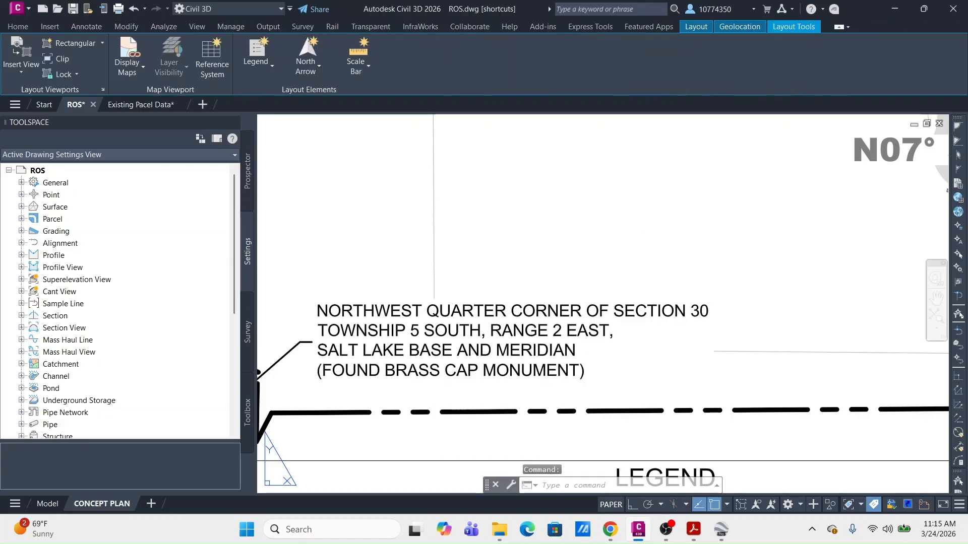
scroll(590, 219, down, 4)
middle_drag(746, 253, 681, 275)
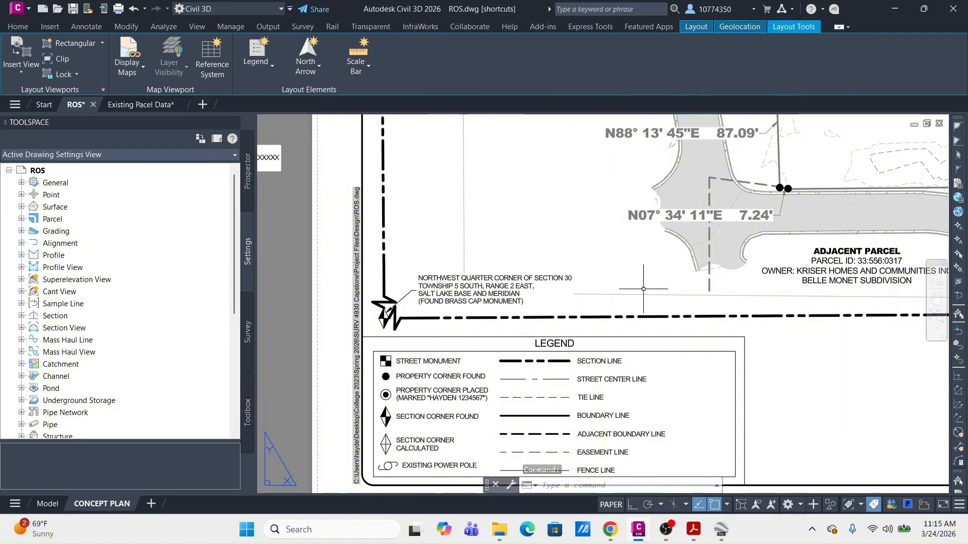
scroll(515, 295, up, 2)
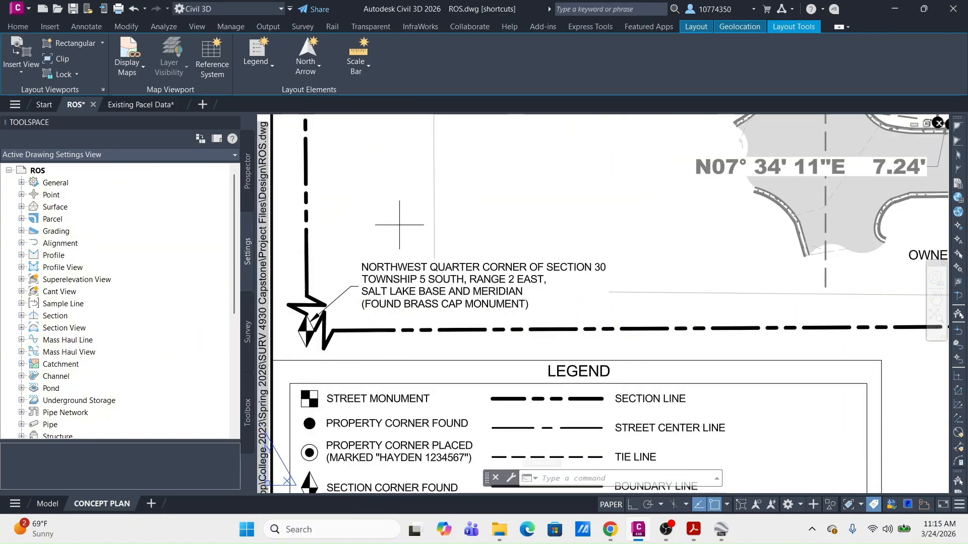
click(400, 225)
click(379, 275)
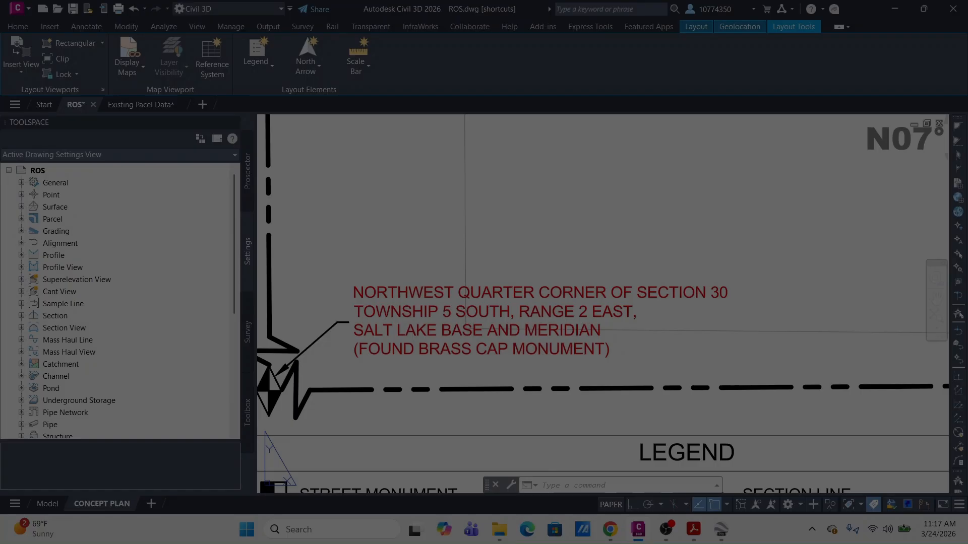
double_click(533, 292)
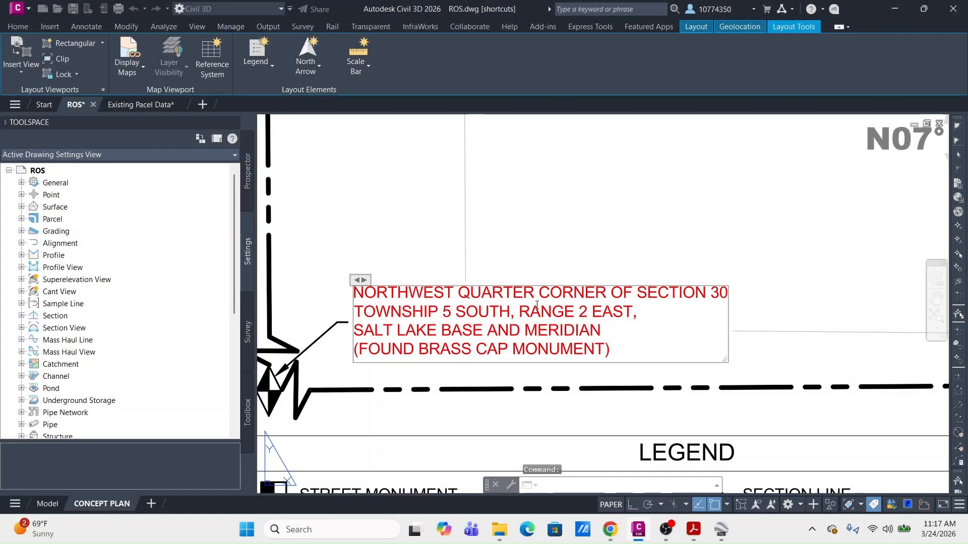
key(BackSpace)
key(BackSpace)
key(BackSpace)
key(BackSpace)
key(BackSpace)
key(BackSpace)
key(BackSpace)
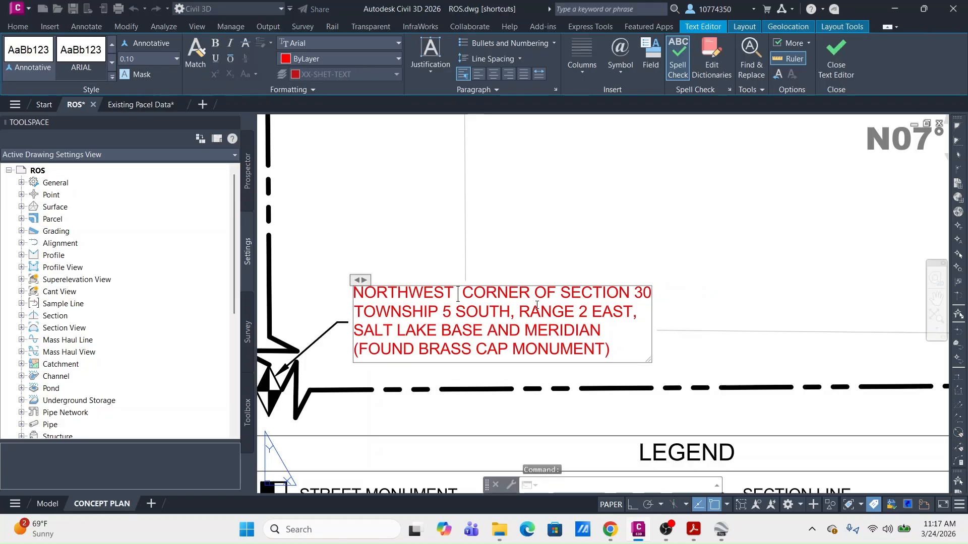
key(BackSpace)
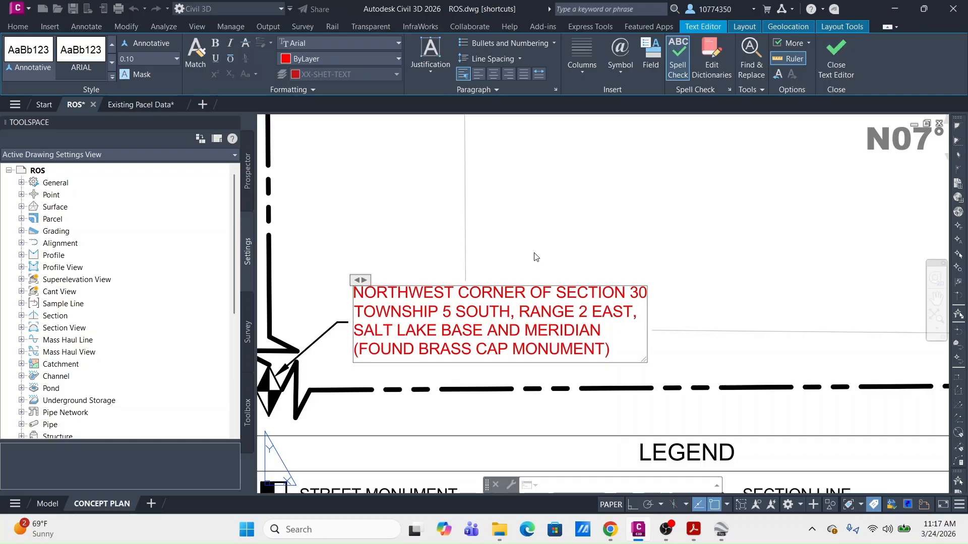
Step: Pan down past North County Blvd and zoom in on the north quarter corner note
middle_drag(534, 254, 524, 338)
scroll(524, 336, down, 4)
middle_drag(522, 236, 500, 396)
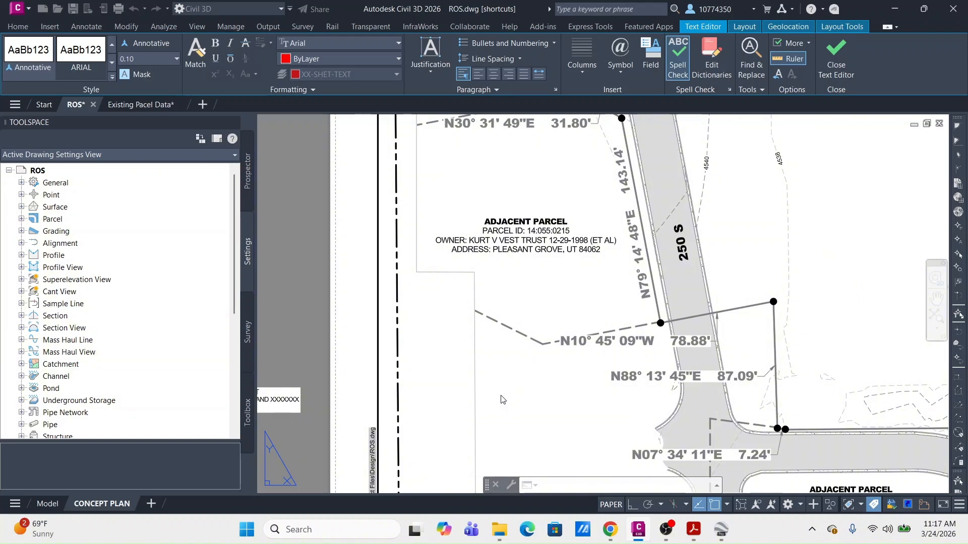
middle_drag(517, 205, 515, 388)
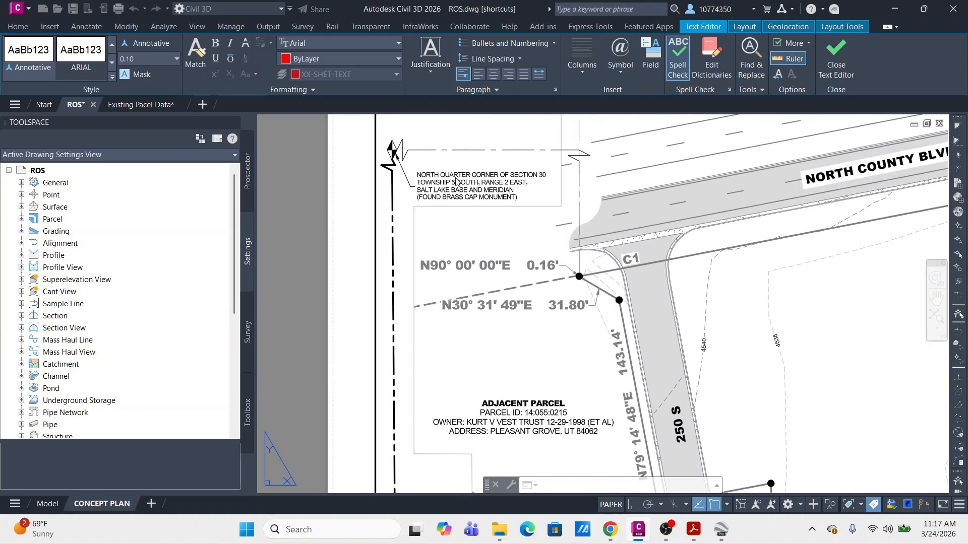
scroll(457, 177, up, 4)
middle_drag(458, 173, 462, 223)
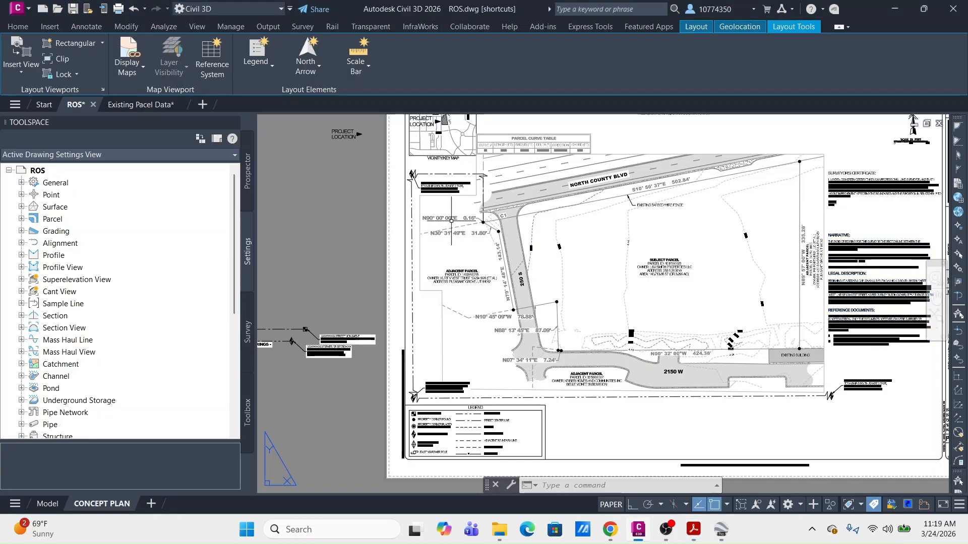
Step: Draw a multiline text box above the tie line reading SOUTH 716.75' (TIE)
scroll(439, 184, up, 6)
middle_drag(438, 209, 411, 330)
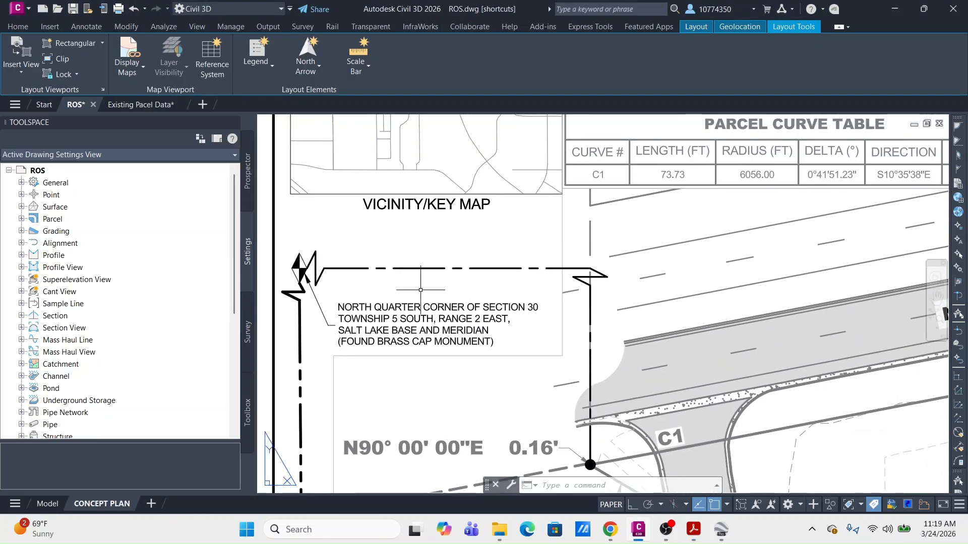
click(86, 26)
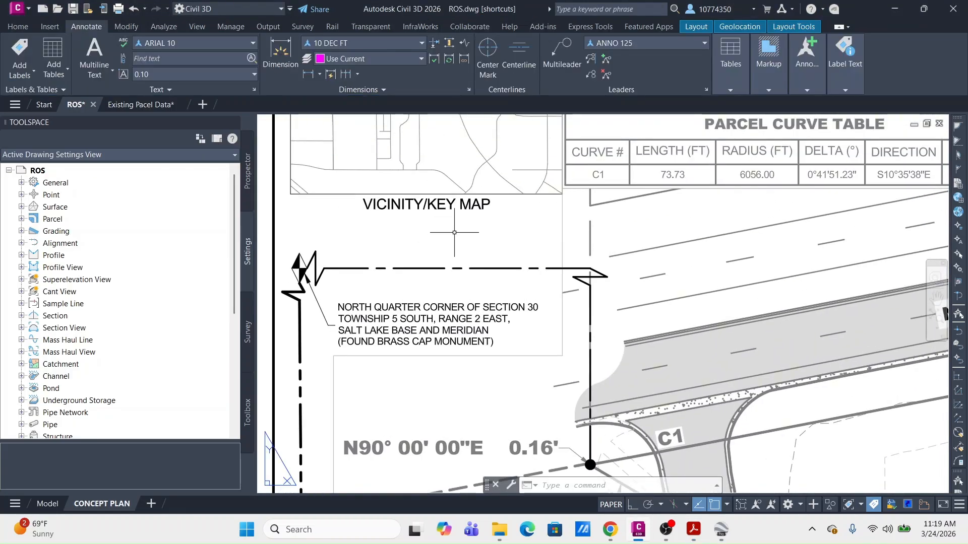
click(104, 59)
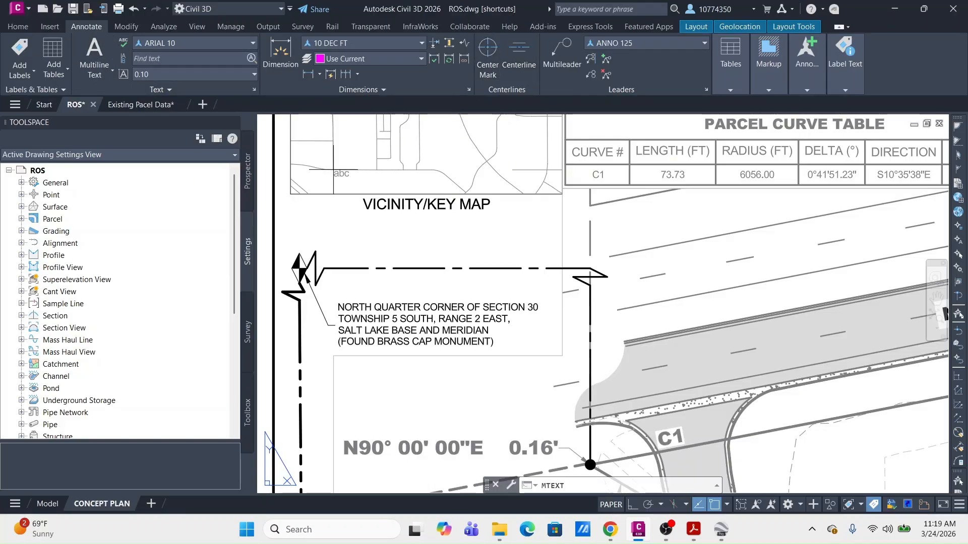
click(387, 244)
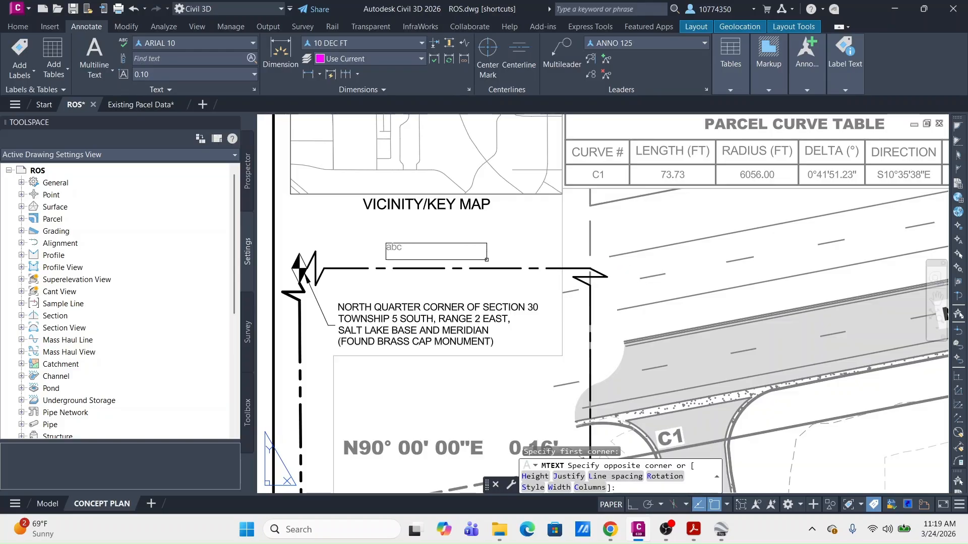
click(486, 259)
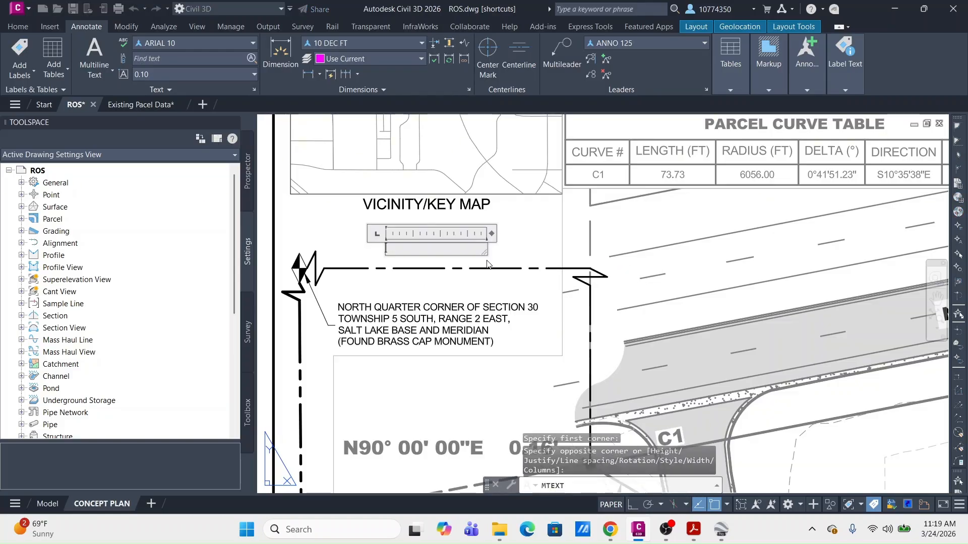
text(SOUTH)
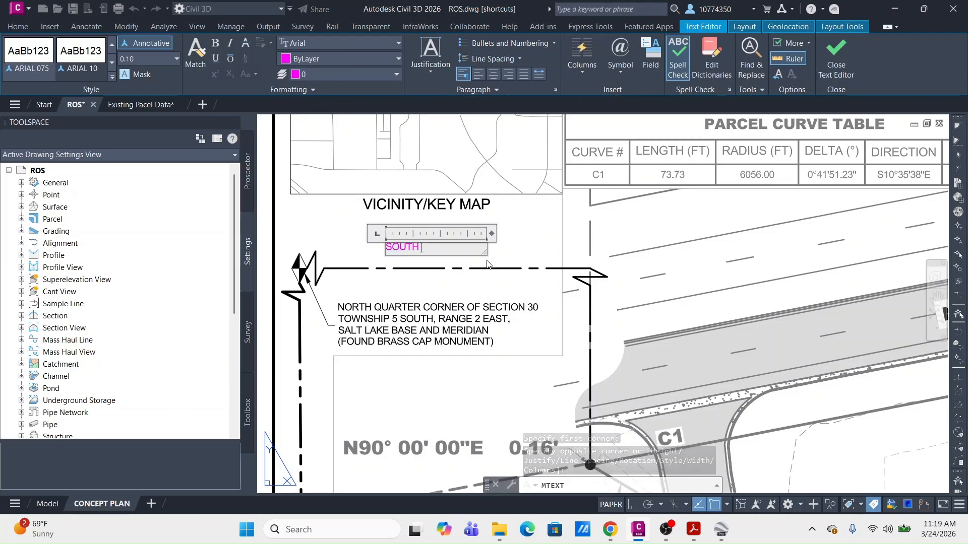
text( 716)
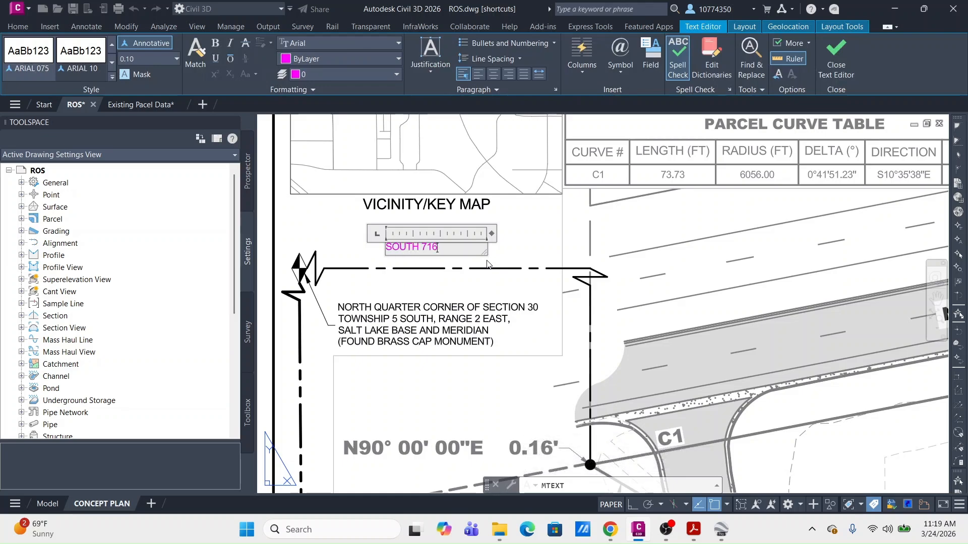
text(.75' (TIE))
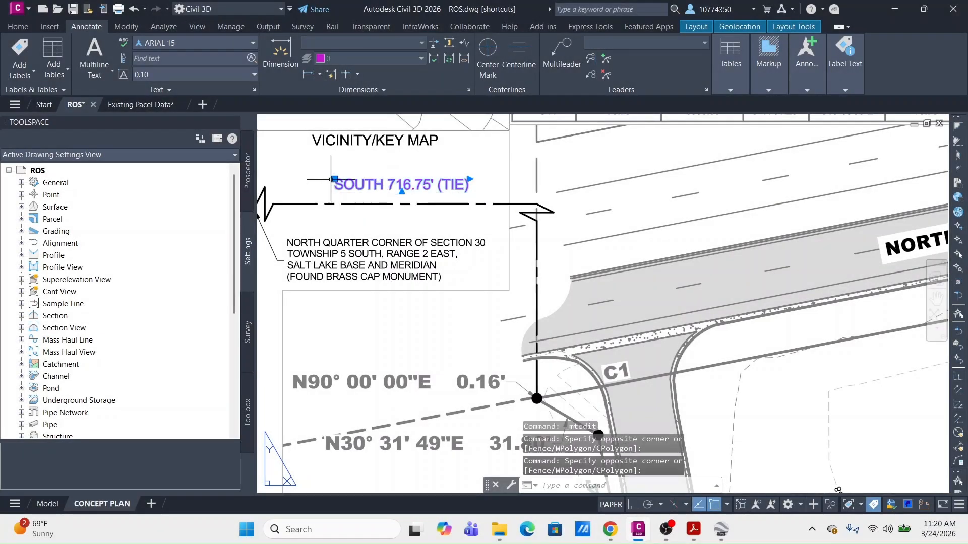
Step: Reposition the SOUTH 716.75' (TIE) label and paste a copy of it
click(334, 179)
click(317, 186)
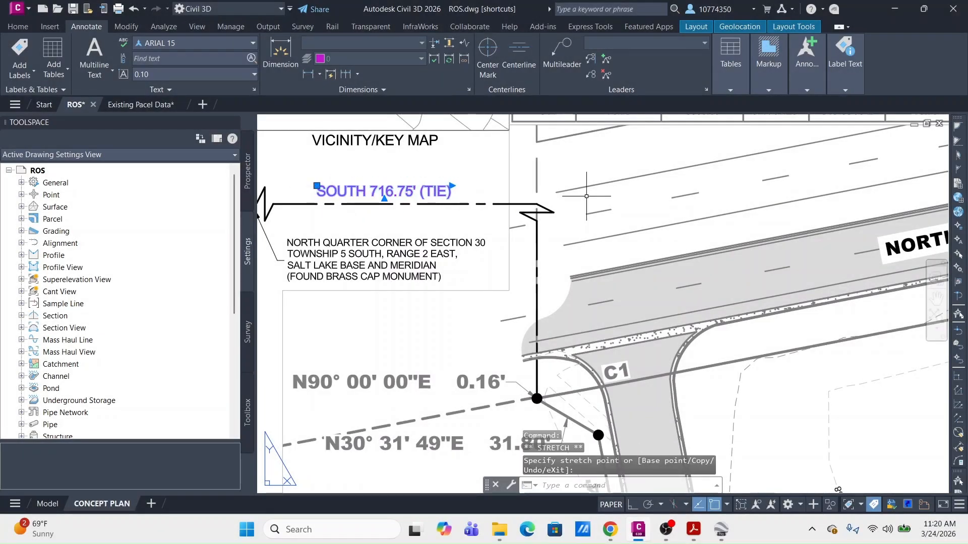
key(ctrl+c)
key(ctrl+v)
click(543, 330)
Step: Rotate the pasted label copy 90° with Ortho so it stands vertical
click(581, 320)
text(ro)
key(space)
click(545, 329)
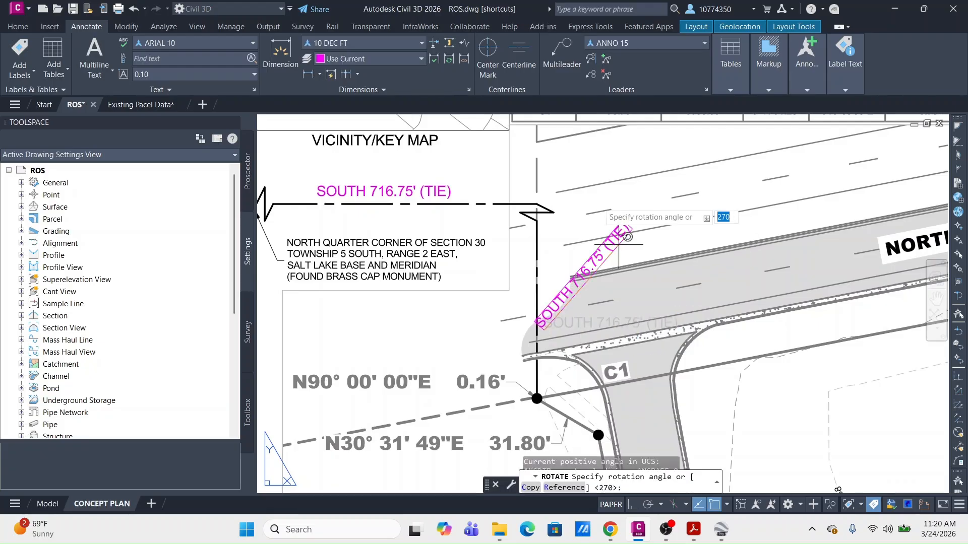
key(Escape)
key(F3)
click(616, 321)
text(ro)
key(space)
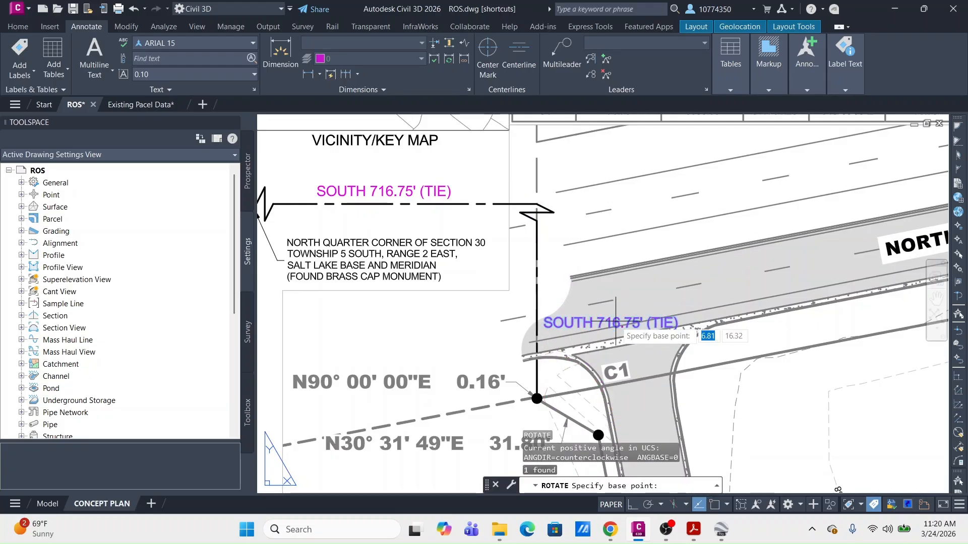
click(572, 325)
key(F8)
click(583, 229)
Step: Move the vertical label beside the vertical tie line
click(567, 252)
click(565, 354)
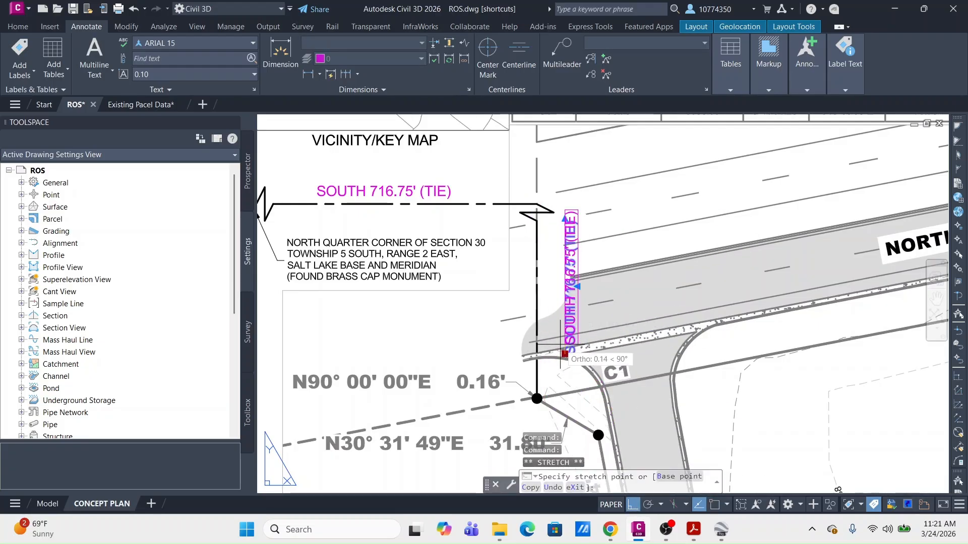
click(504, 354)
scroll(151, 302, down, 6)
Step: Turn on a background mask for the vertical label in Properties
click(247, 171)
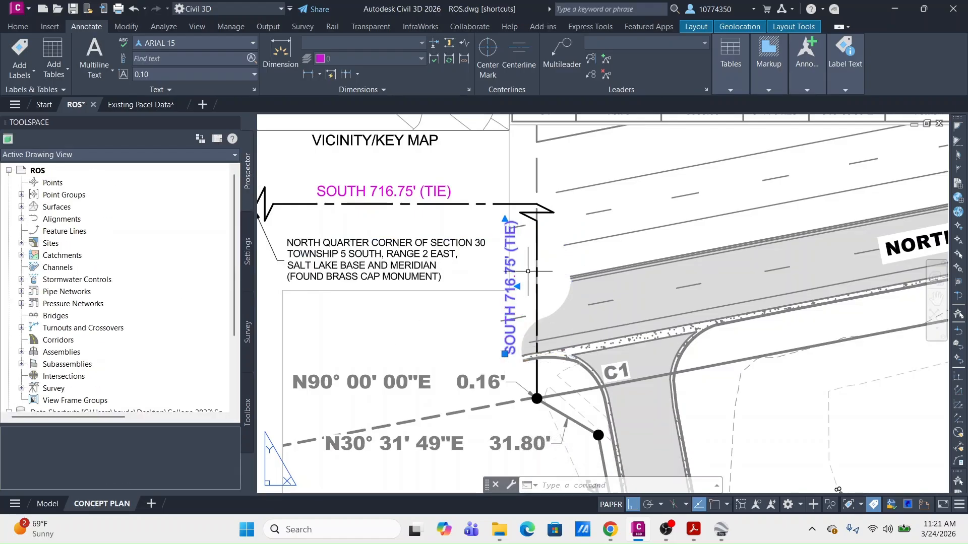
key(ctrl+1)
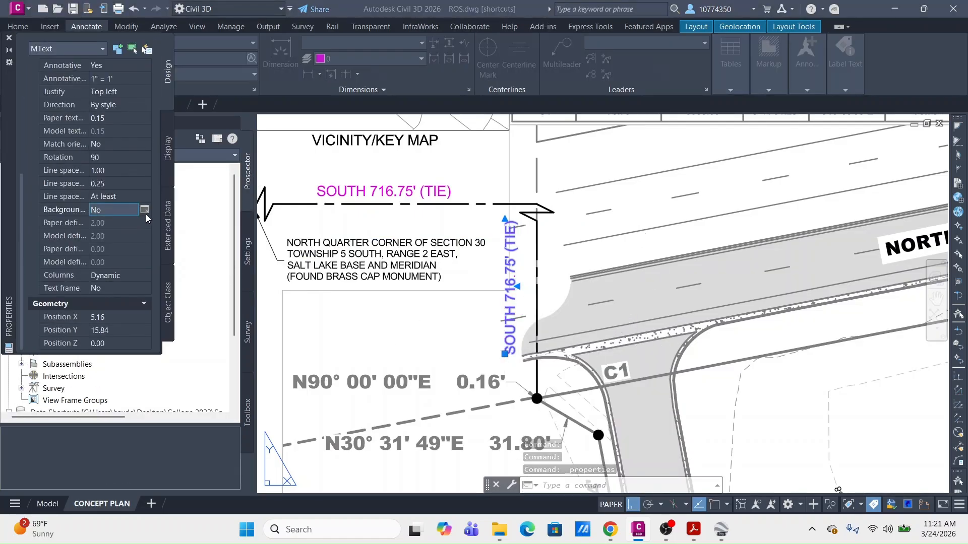
click(145, 210)
click(355, 252)
click(601, 251)
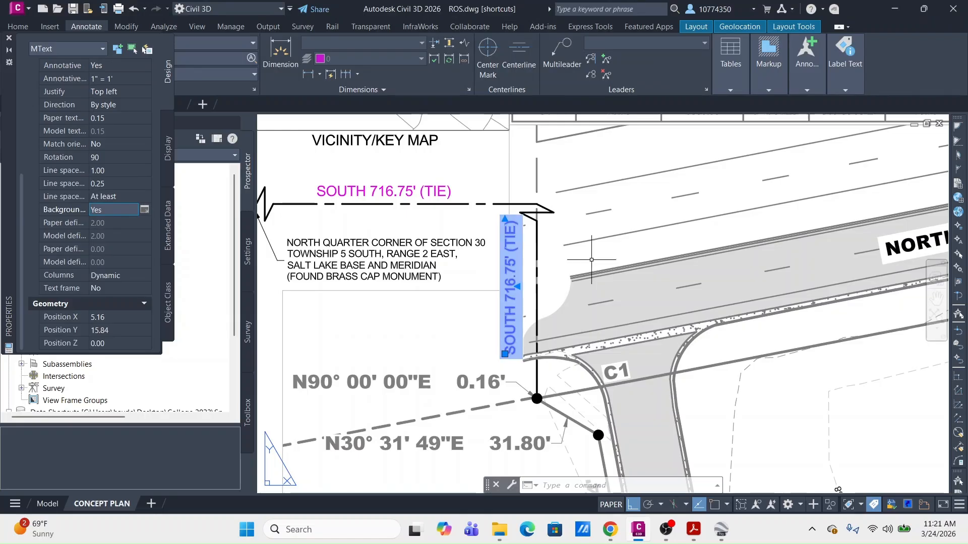
Step: Nudge the vertical label slightly to the right along the tie line
click(504, 311)
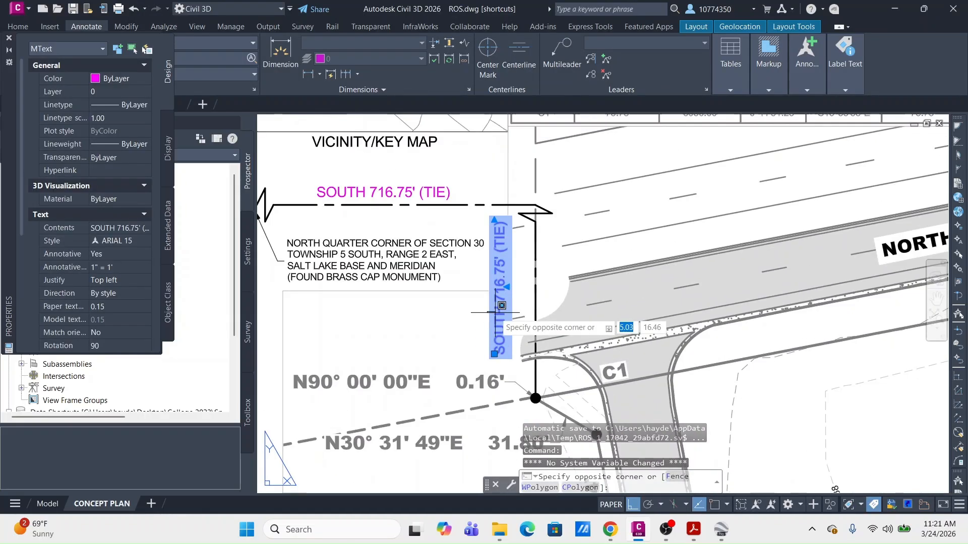
key(Escape)
click(495, 355)
scroll(505, 291, up, 2)
click(496, 385)
key(Escape)
key(Escape)
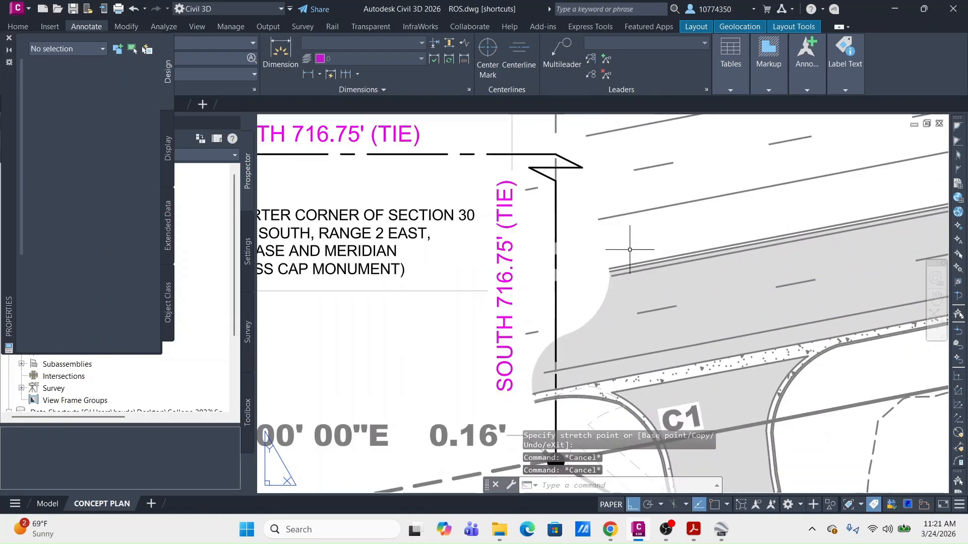
Step: Change the vertical label's text to WEST 1550.83' (TIE)
double_click(499, 241)
click(649, 401)
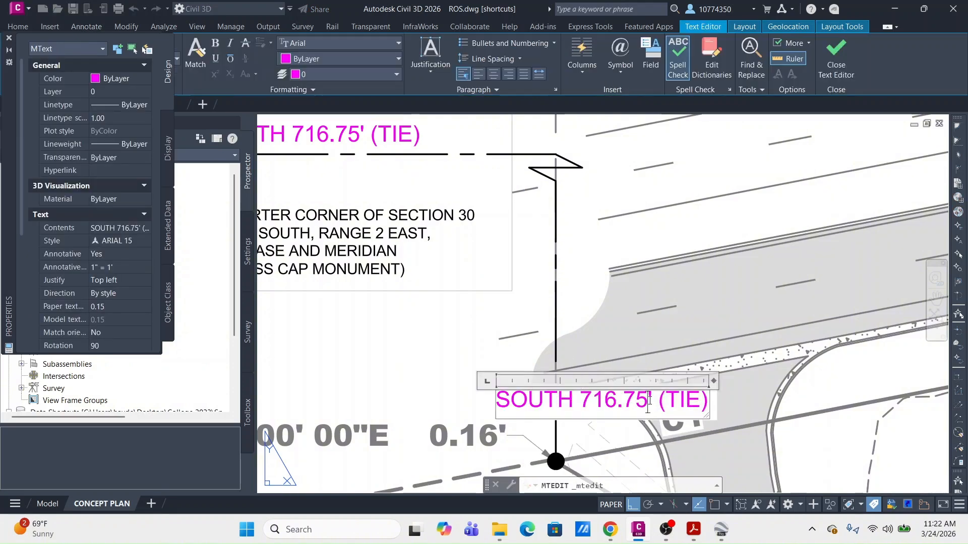
key(BackSpace)
key(BackSpace)
key(BackSpace)
key(BackSpace)
key(BackSpace)
key(BackSpace)
key(BackSpace)
key(BackSpace)
key(BackSpace)
key(BackSpace)
key(BackSpace)
key(BackSpace)
text(WEST 1550.83)
click(704, 216)
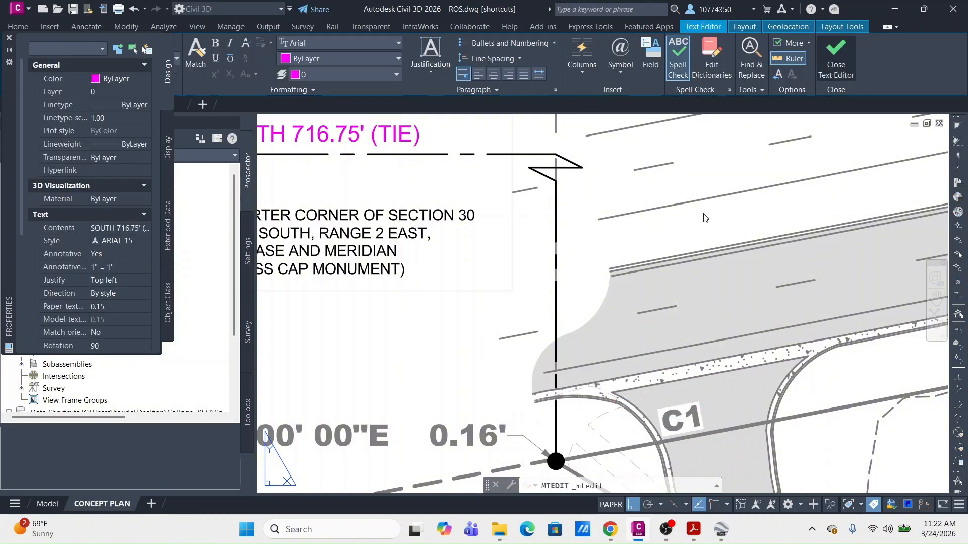
scroll(564, 174, down, 10)
middle_drag(684, 323, 612, 341)
scroll(605, 334, up, 4)
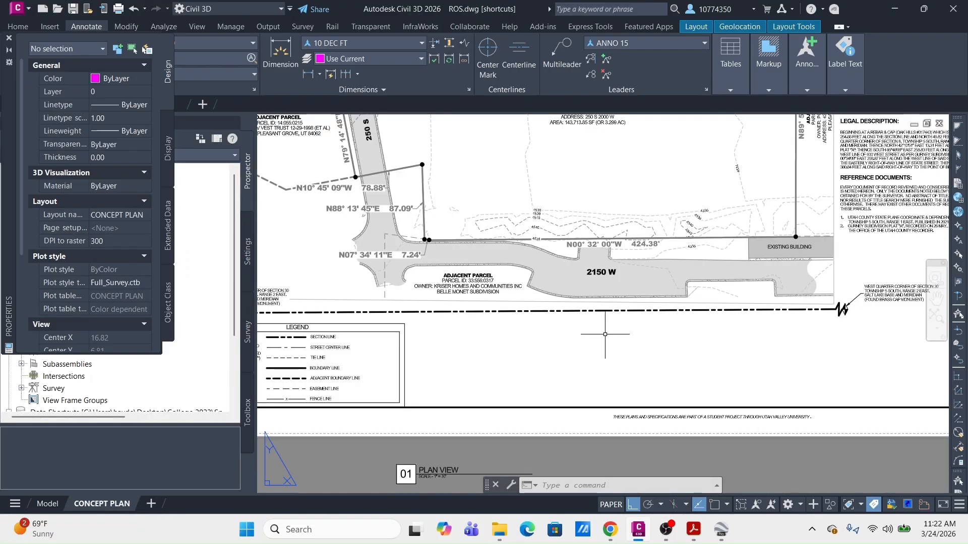
Step: Close Properties, then pan to and select the off-sheet BASIS OF BEARINGS text
click(9, 38)
middle_drag(557, 335, 657, 335)
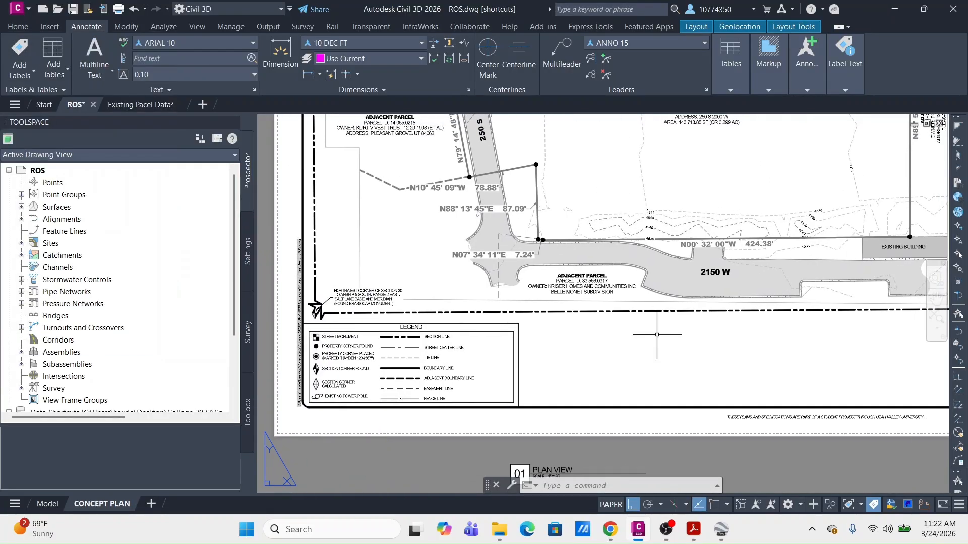
middle_drag(503, 234, 829, 205)
click(387, 199)
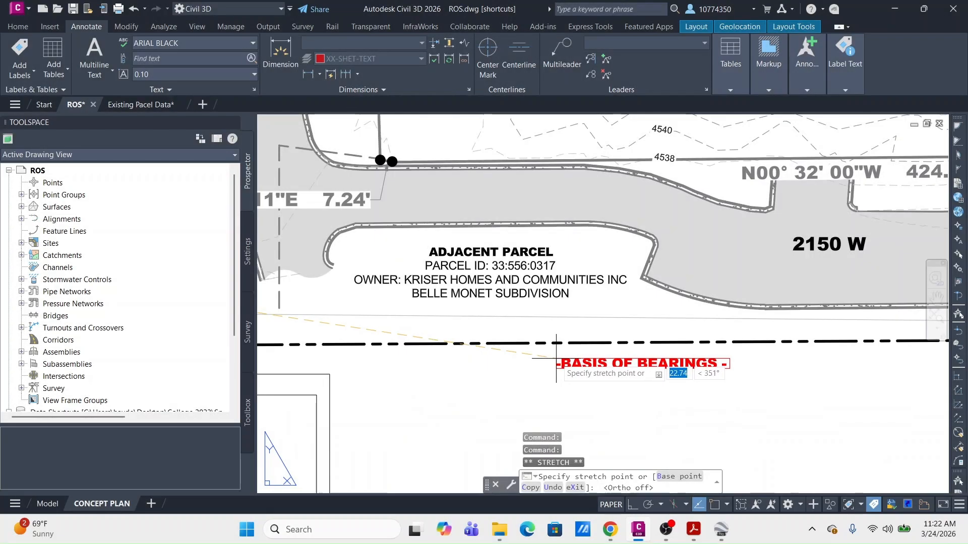
click(556, 359)
click(555, 359)
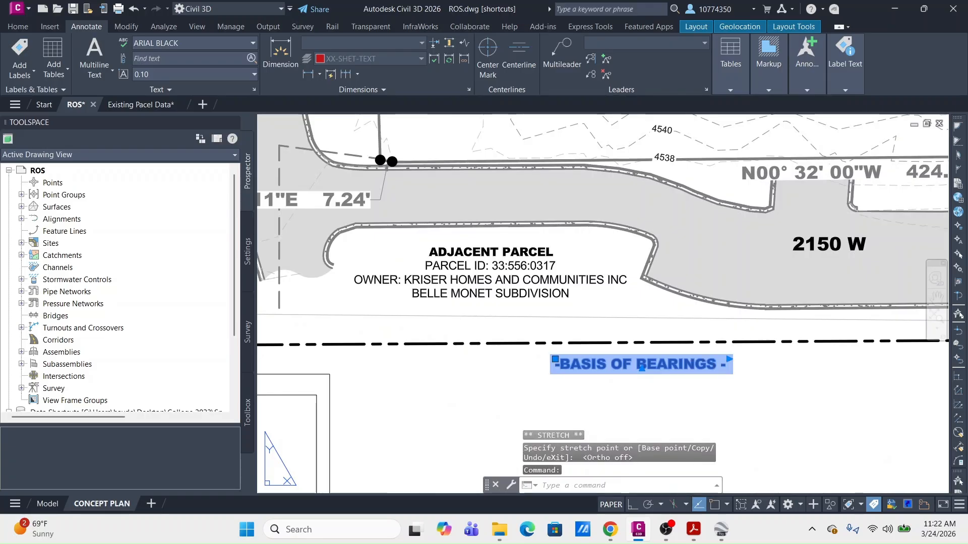
Step: Add N 00°20'54" W 2660.61' to the bearings note and widen it to one line
double_click(642, 365)
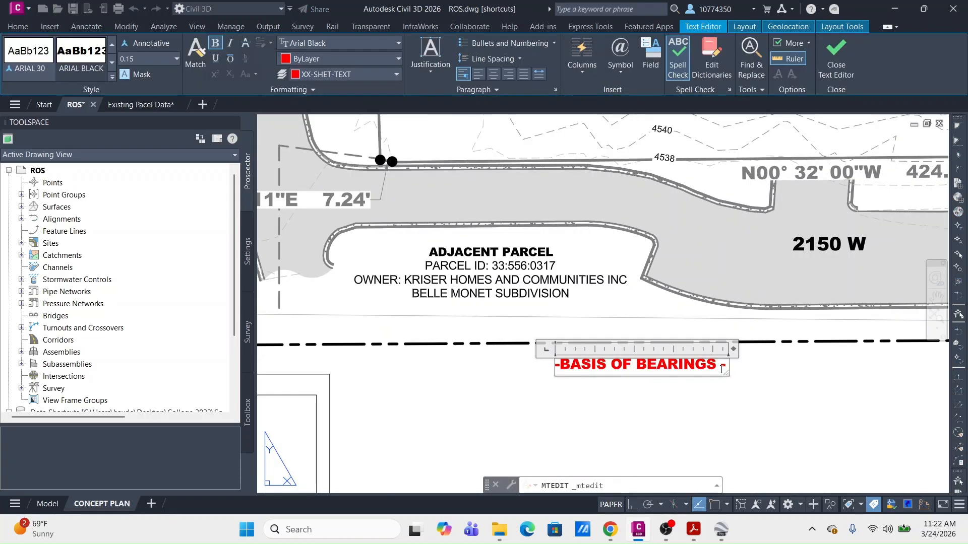
key(BackSpace)
key(Return)
text(N)
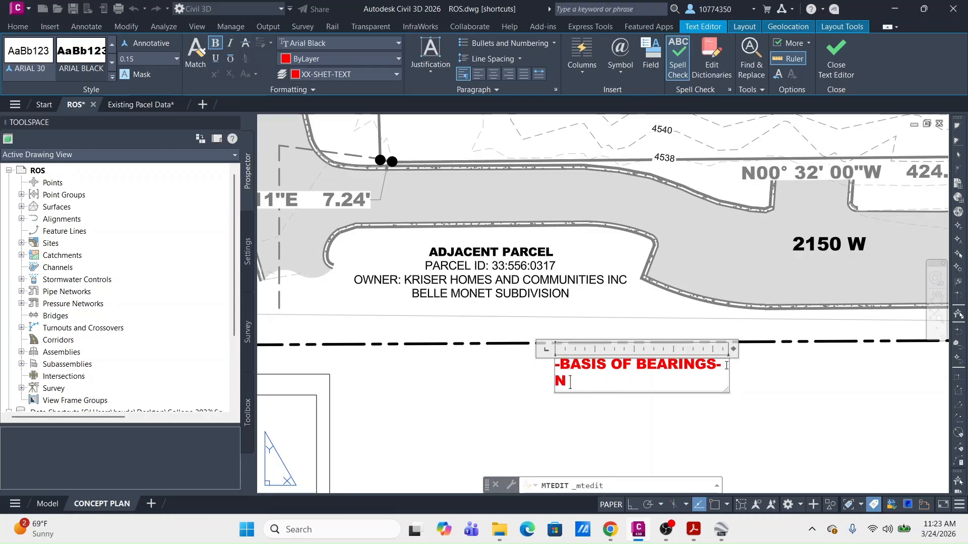
text( 00)
text(%%d)
text(20)
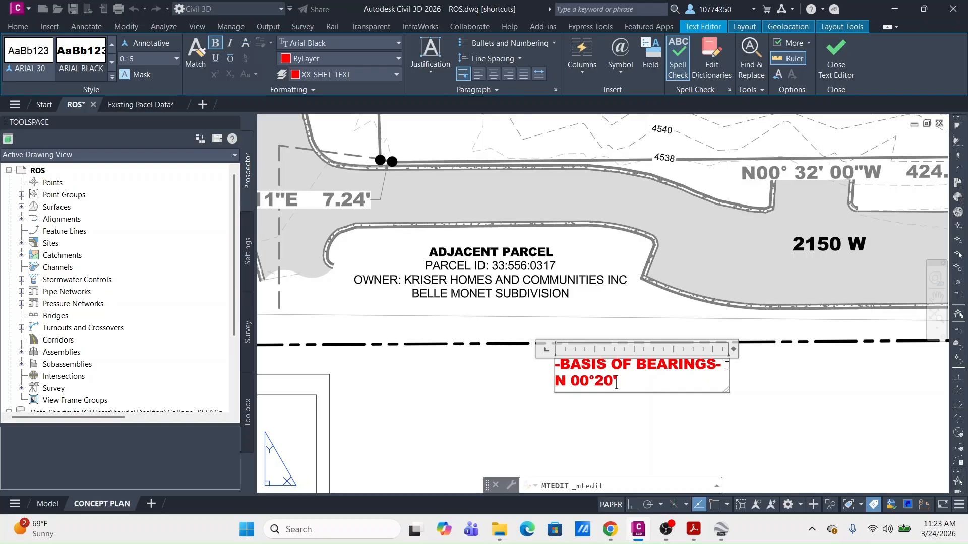
text('54" W)
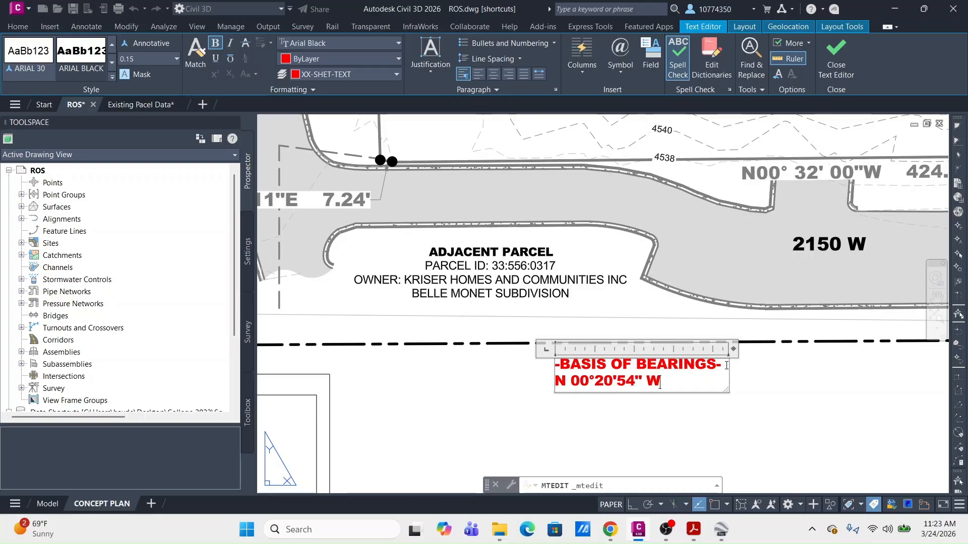
text( 26)
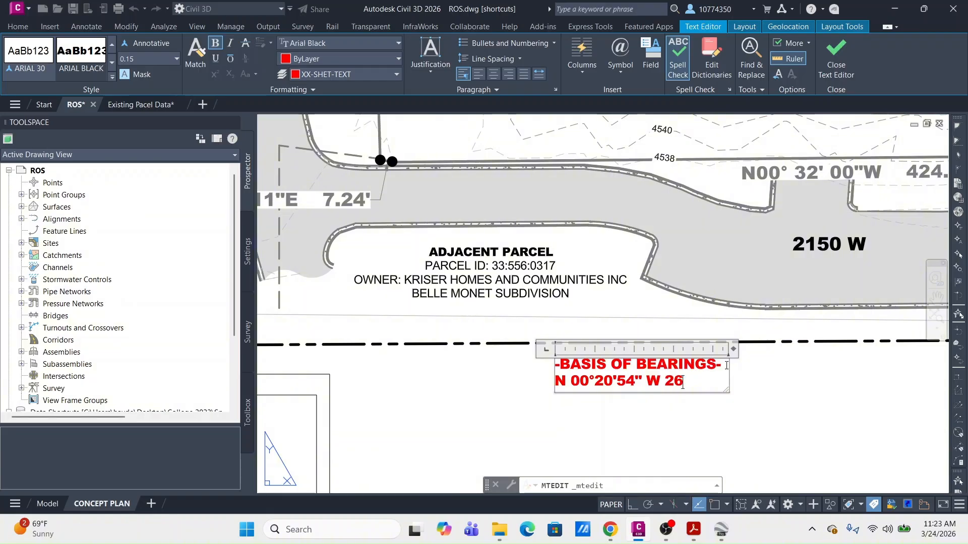
text(60.61)
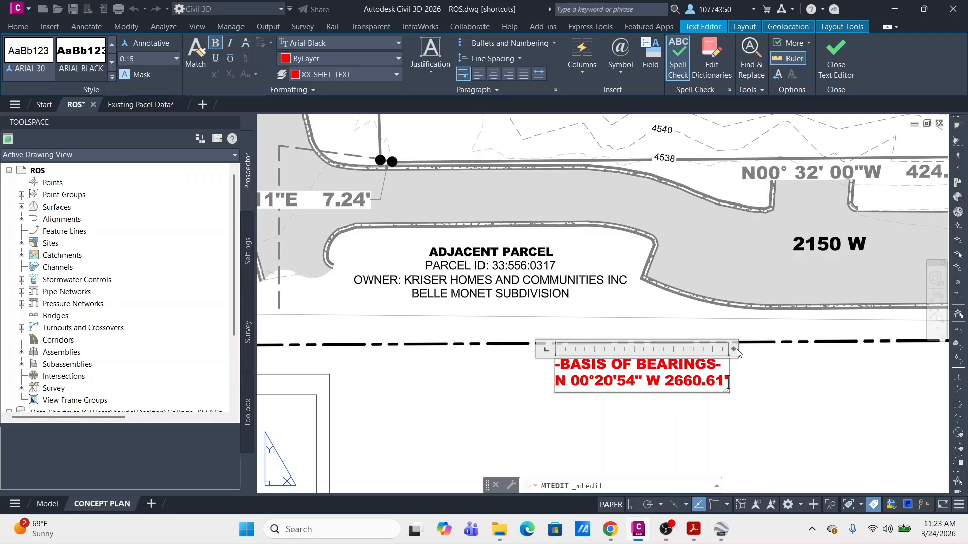
drag(734, 346, 955, 348)
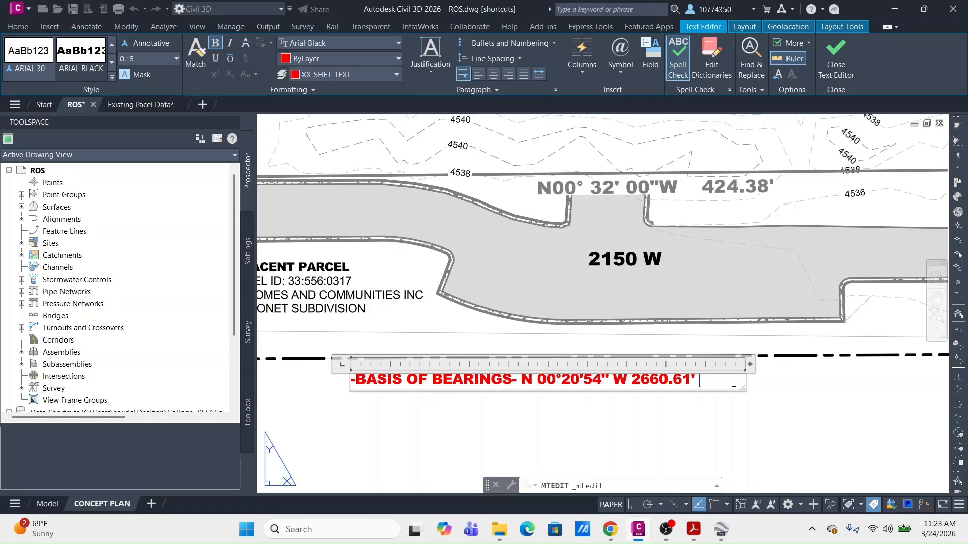
text(%%d)
Step: Narrow the bearings note and draw a leader from the boundary corner node near curve C1
drag(744, 372, 701, 372)
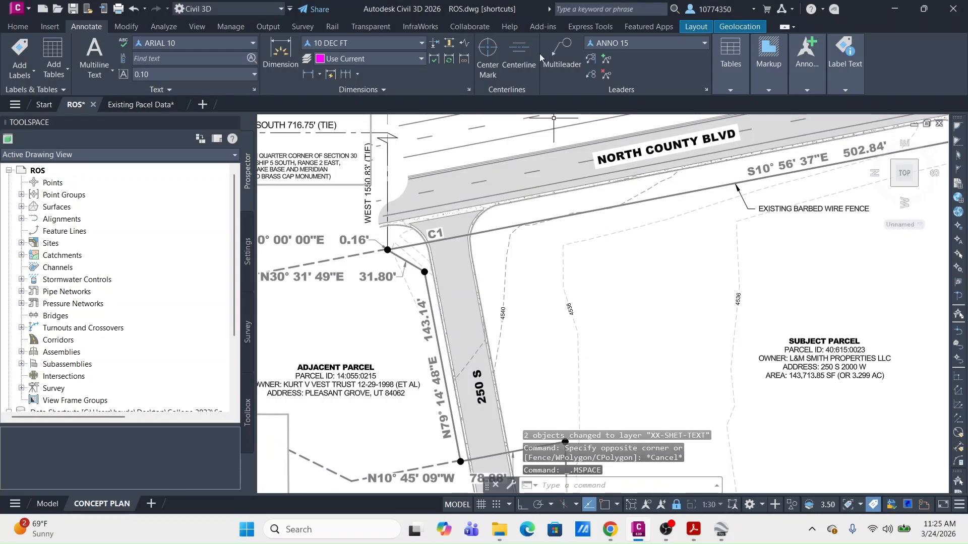
click(562, 51)
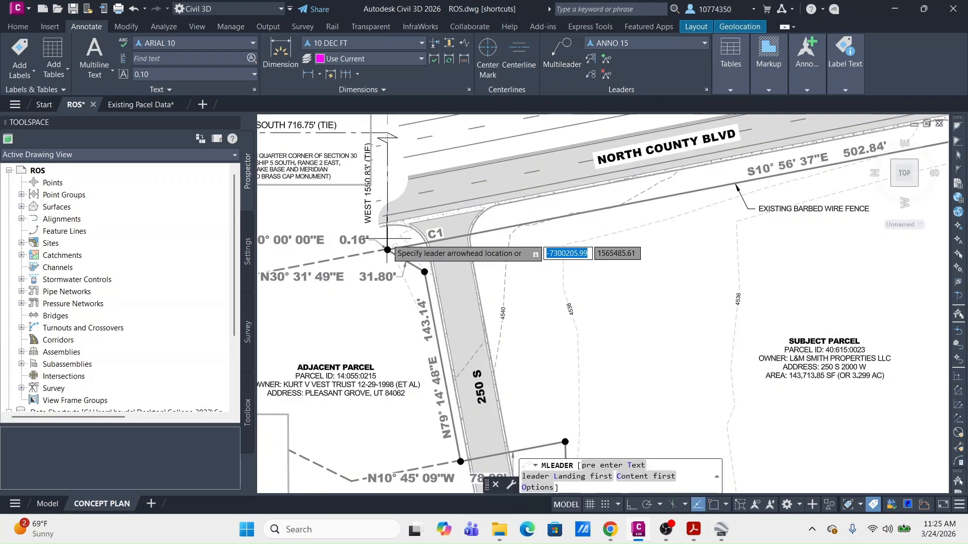
scroll(388, 241, up, 4)
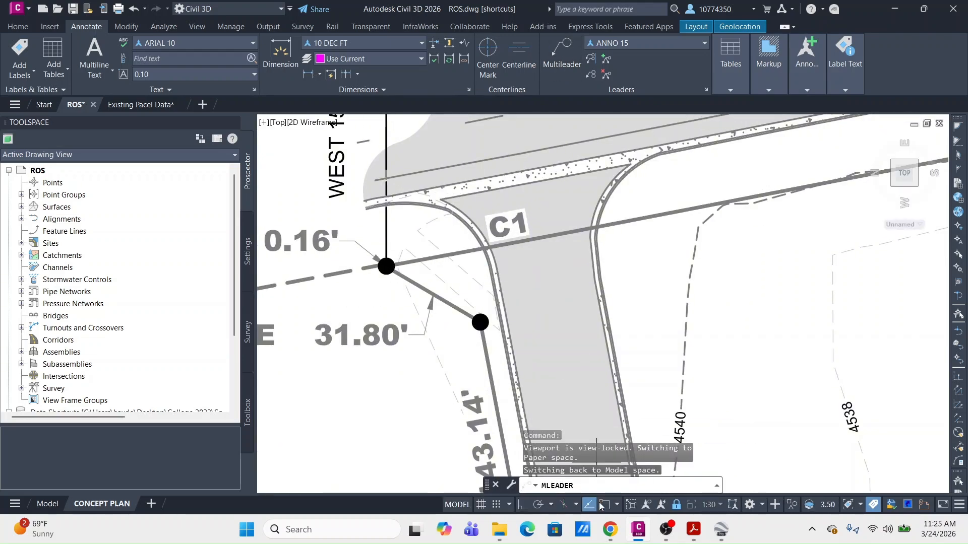
key(F3)
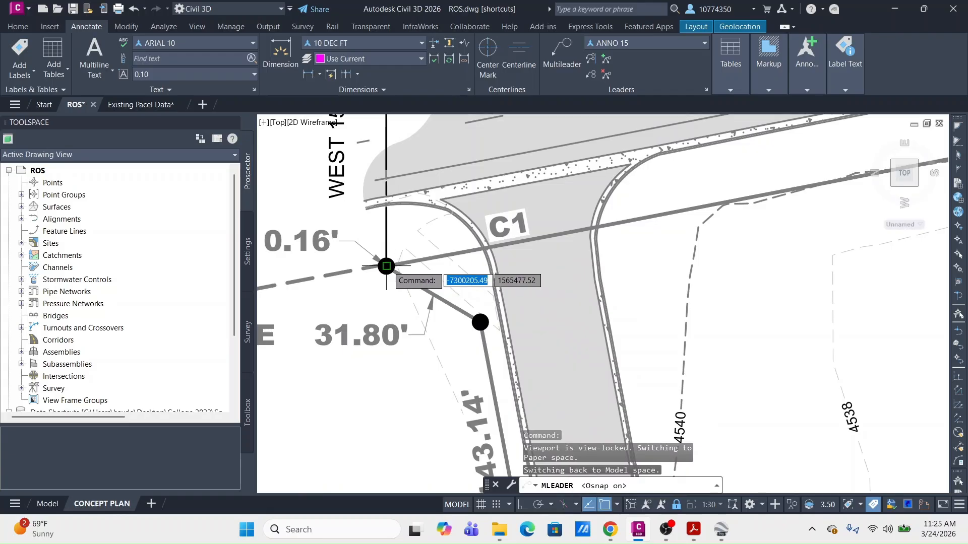
click(386, 266)
key(F3)
click(411, 164)
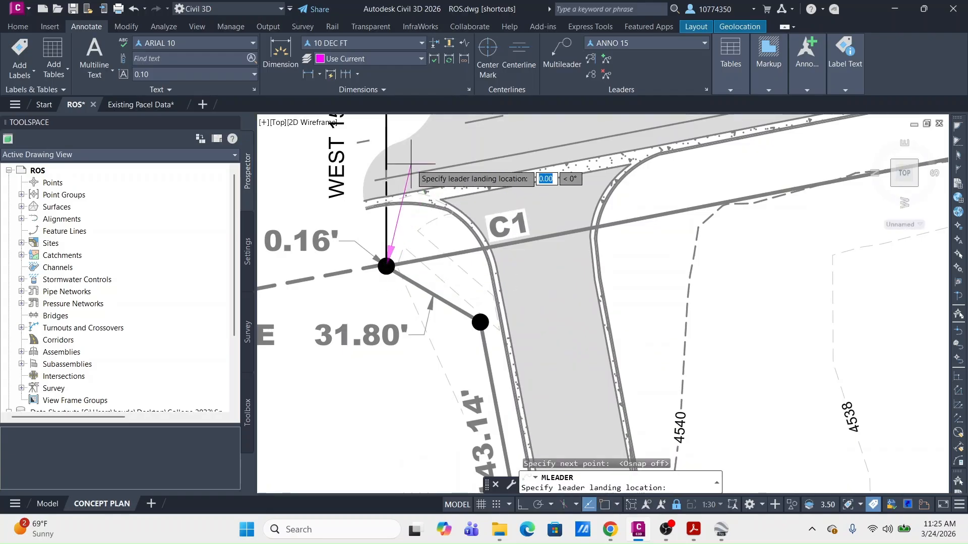
click(411, 164)
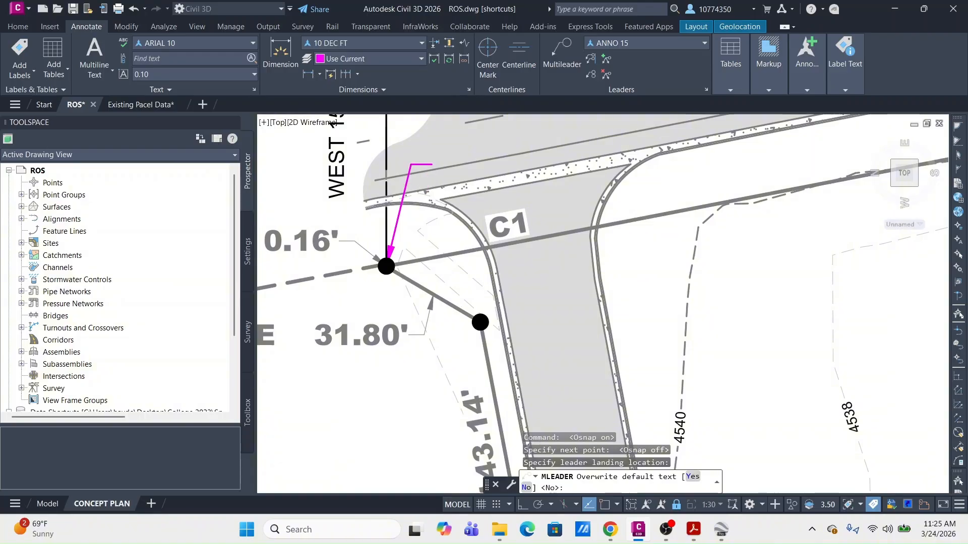
Step: Give the leader the text POINT OF BEGINNING and select it
text(y)
key(Return)
text(POINT OF B)
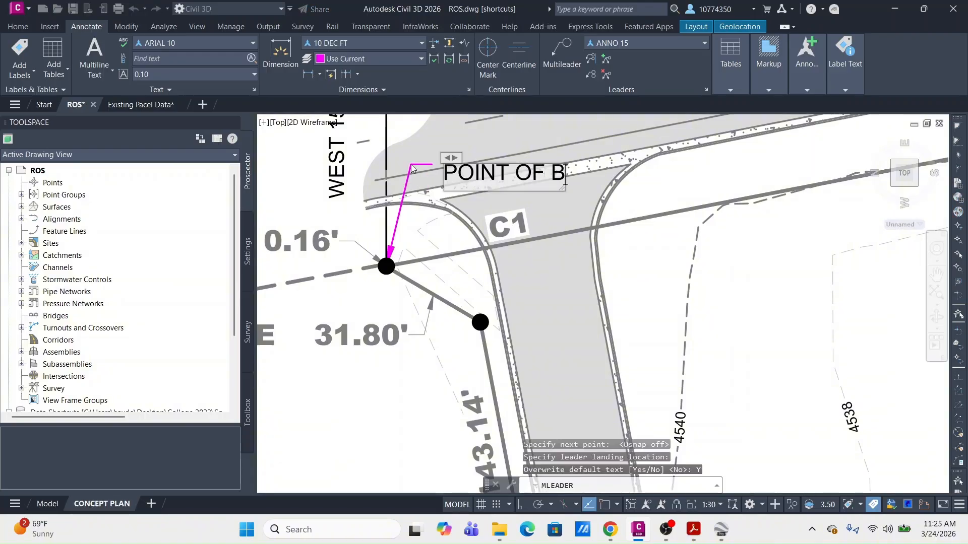
text(EGINNING)
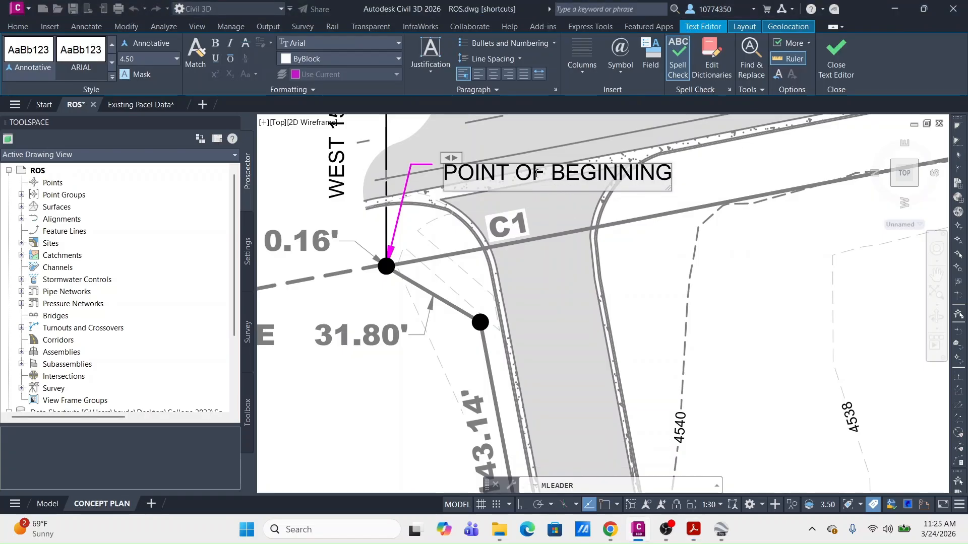
click(835, 52)
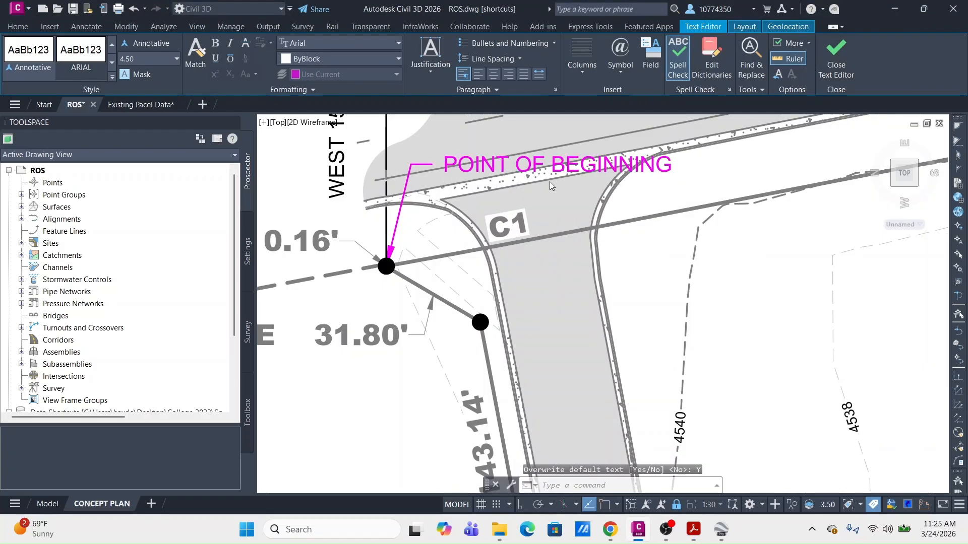
click(476, 164)
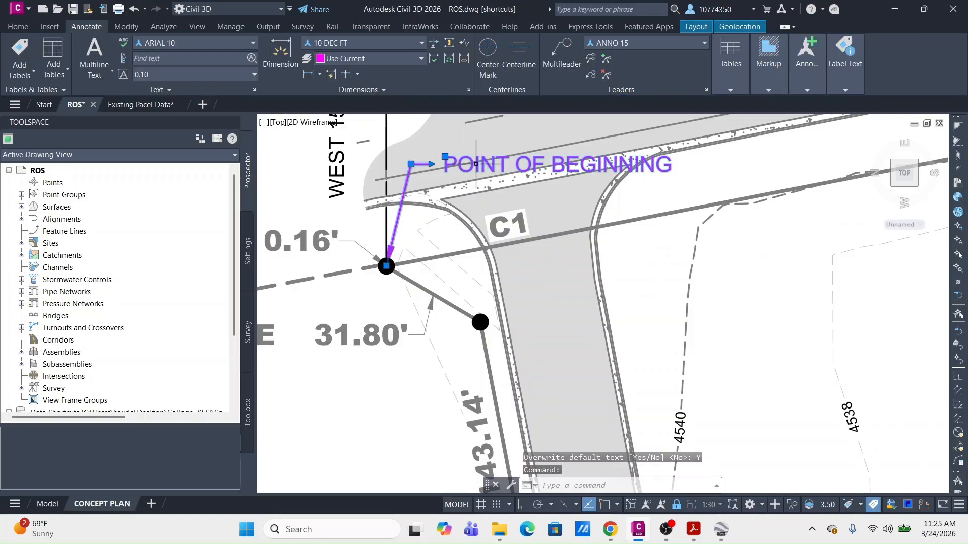
Step: Show the POINT OF BEGINNING leader's Properties and zoom around the layout
right_click(475, 163)
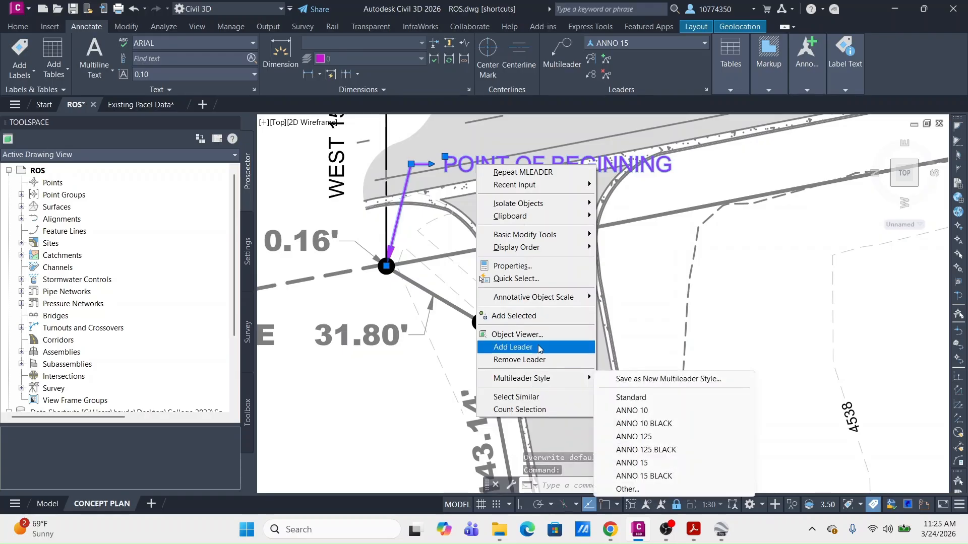
click(533, 268)
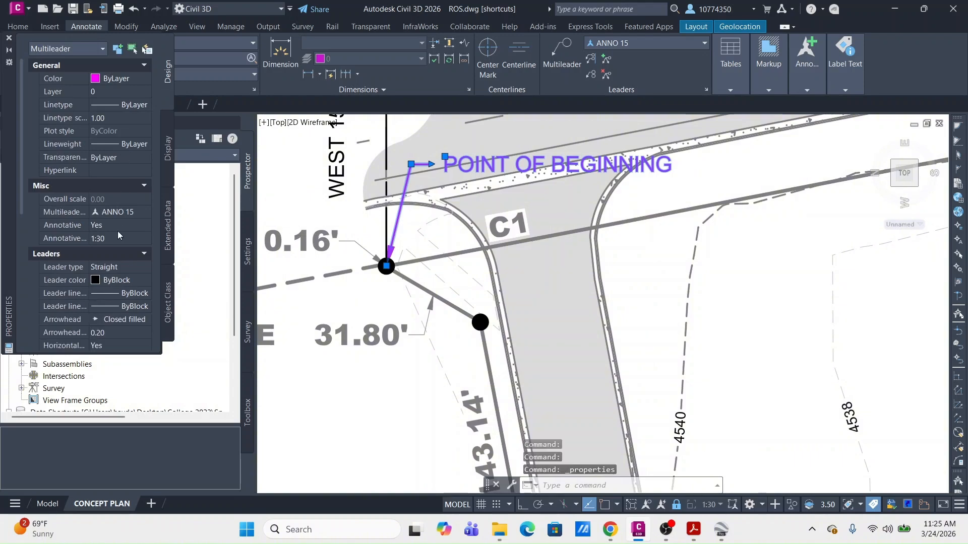
scroll(123, 264, down, 6)
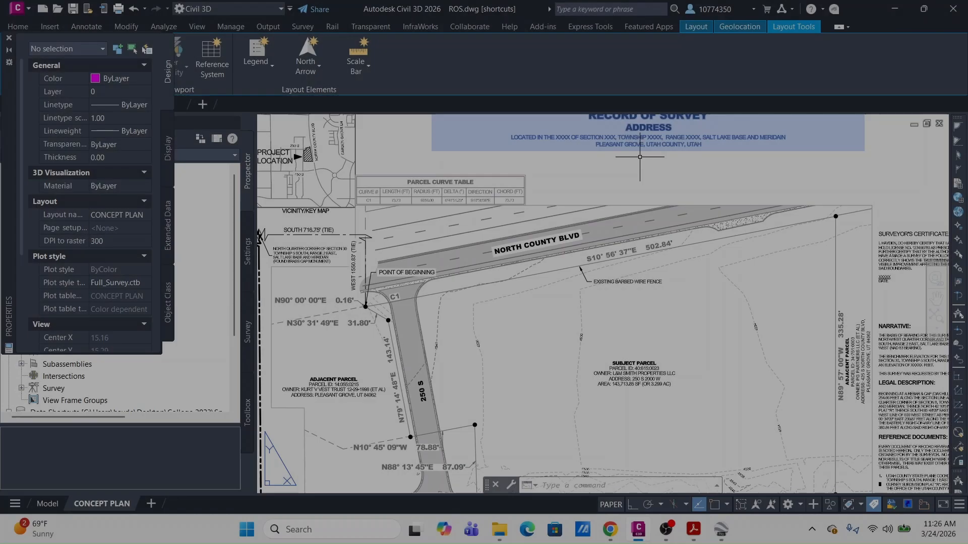
scroll(555, 210, up, 5)
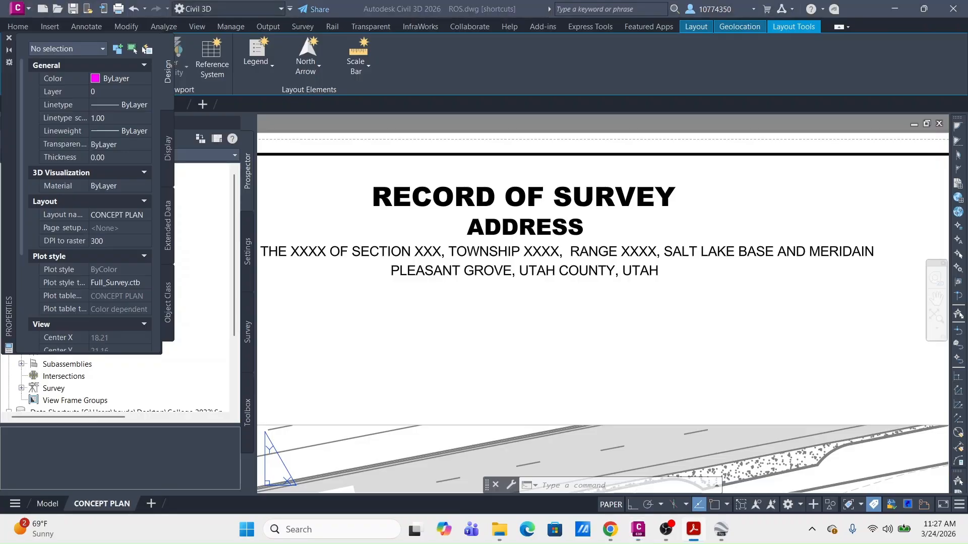
scroll(931, 199, down, 3)
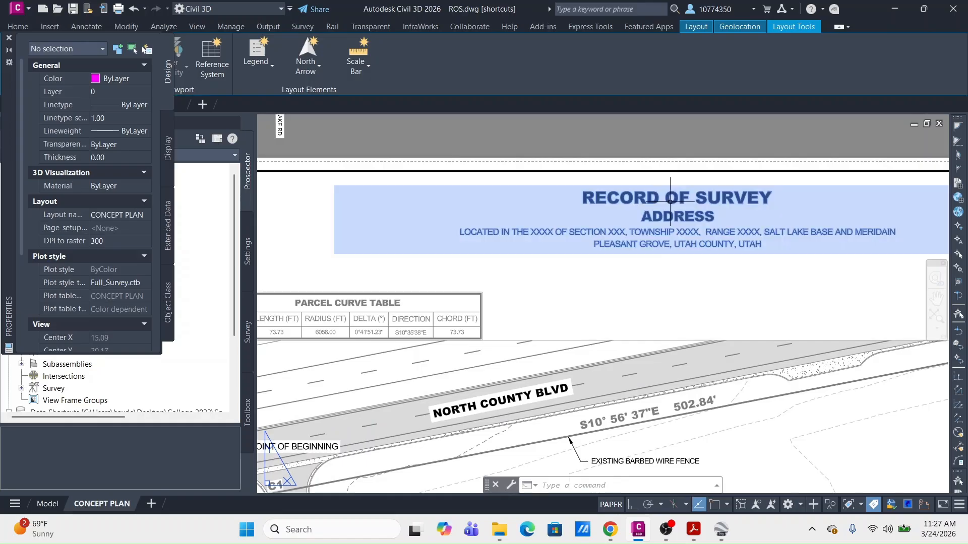
click(670, 202)
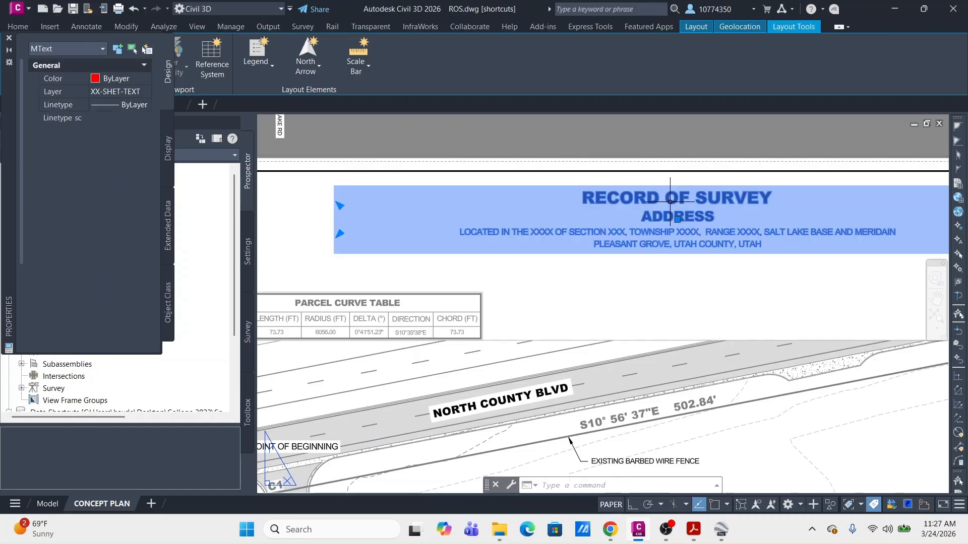
key(Delete)
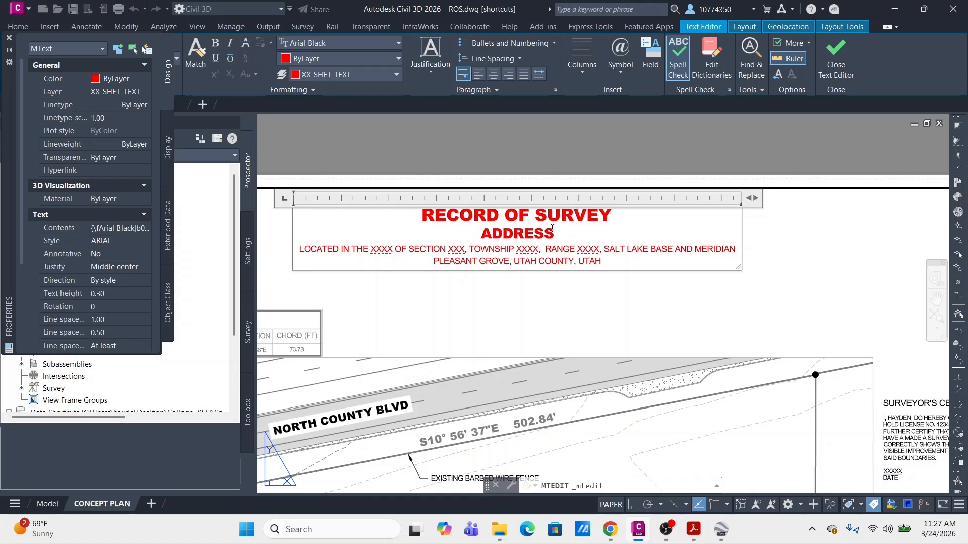
key(BackSpace)
key(BackSpace)
key(BackSpace)
key(BackSpace)
key(BackSpace)
key(BackSpace)
key(BackSpace)
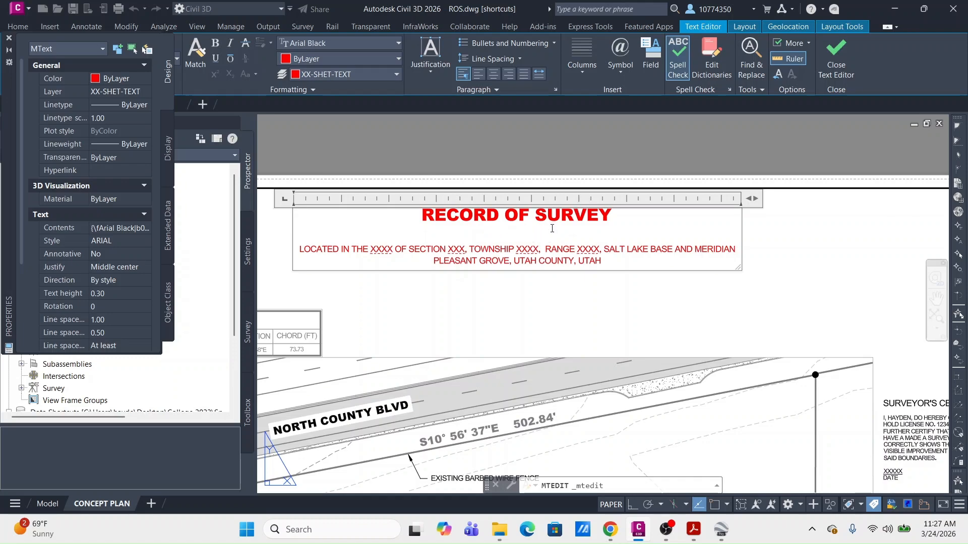
text(250)
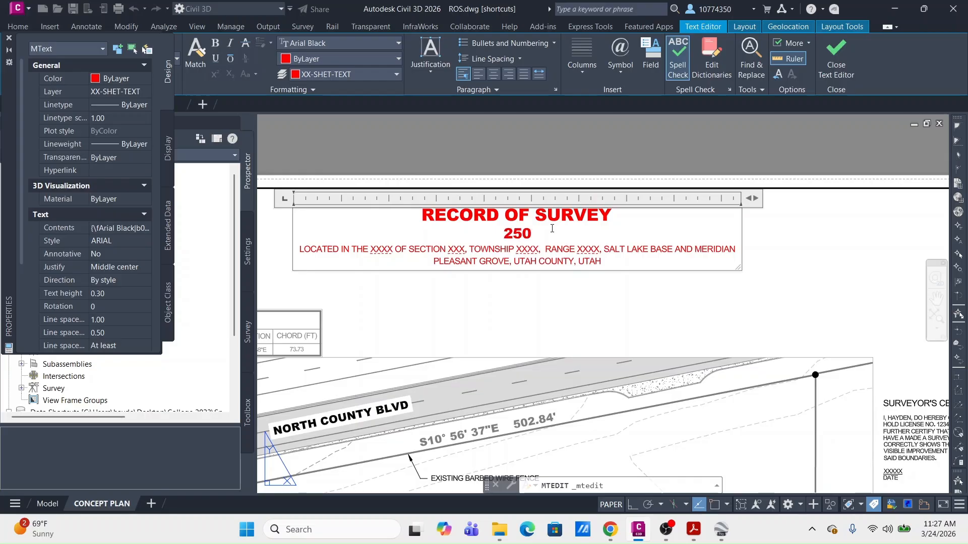
text( S 200)
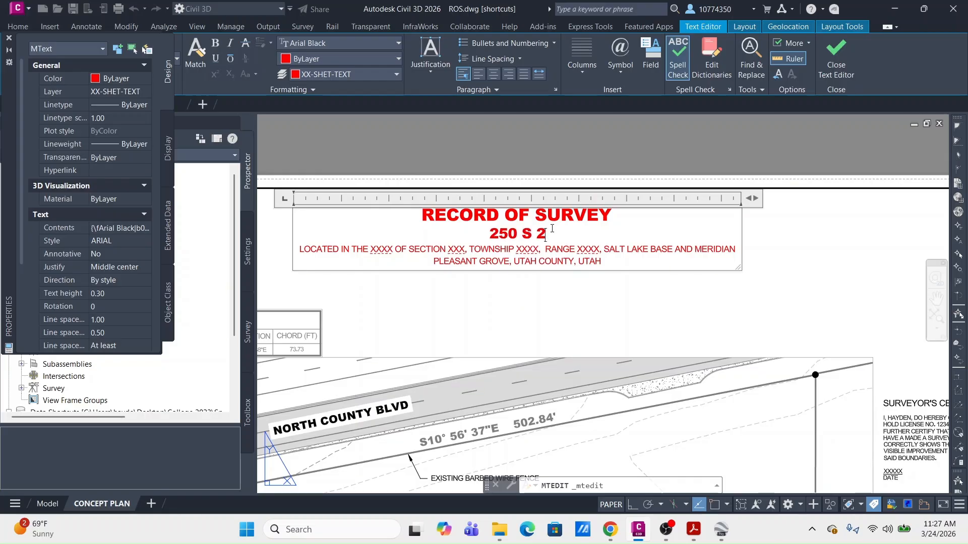
text(W)
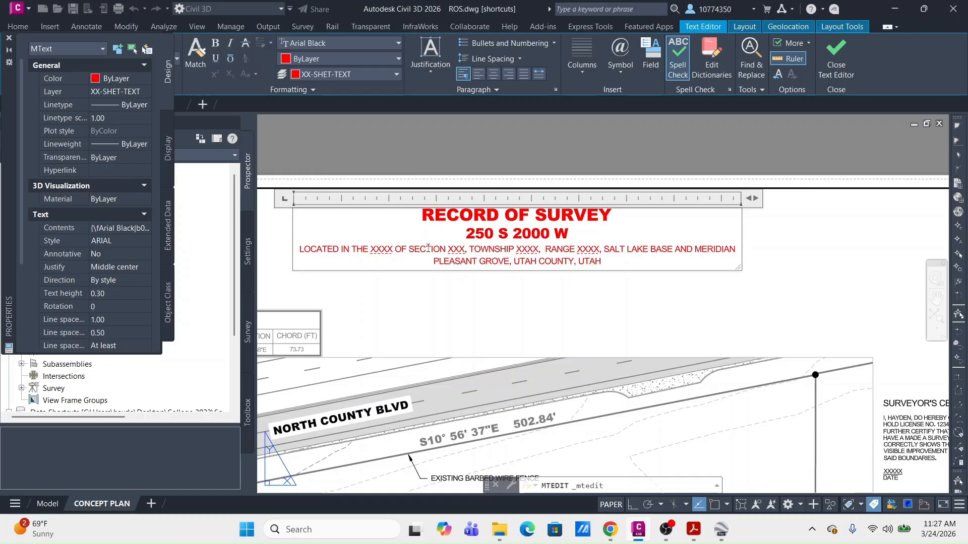
click(393, 246)
Step: Replace the location-line placeholders with NORTHWEST QUARTER and SECTION 30
key(BackSpace)
key(BackSpace)
key(BackSpace)
key(BackSpace)
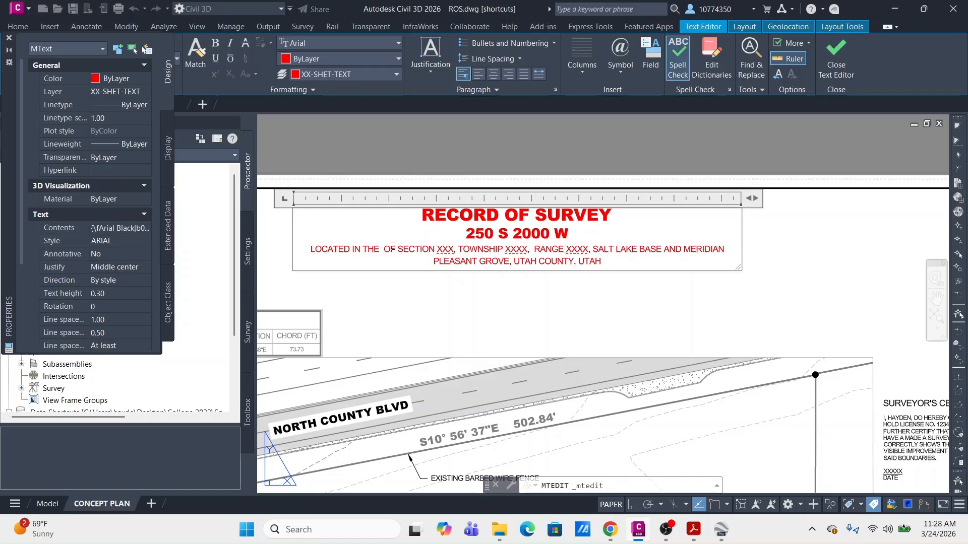
text(NORTHWEST)
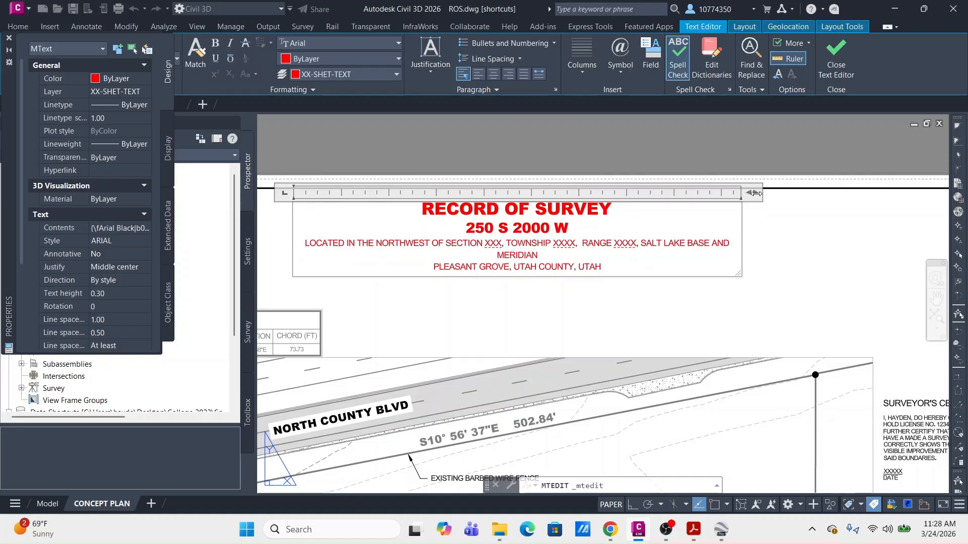
drag(751, 192, 766, 197)
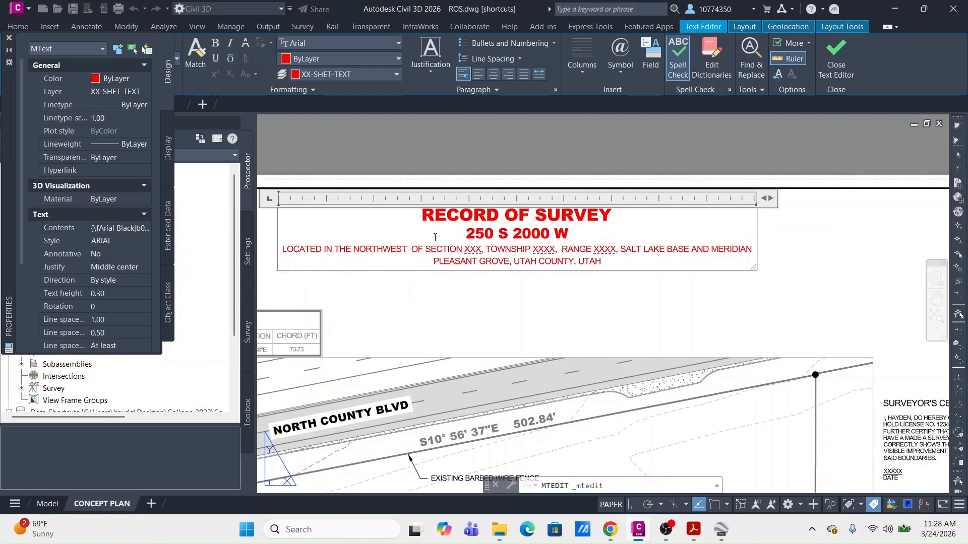
text(QUARTER)
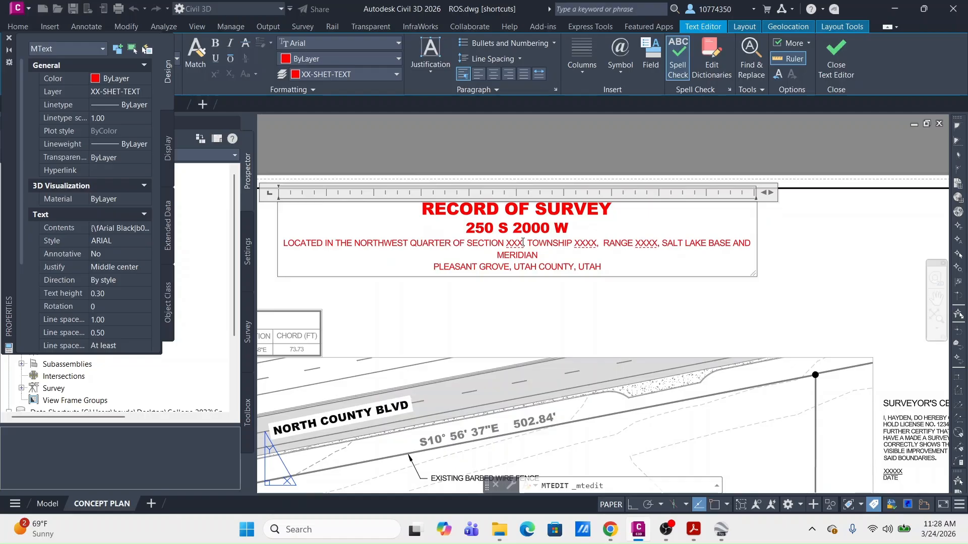
key(BackSpace)
key(BackSpace)
key(BackSpace)
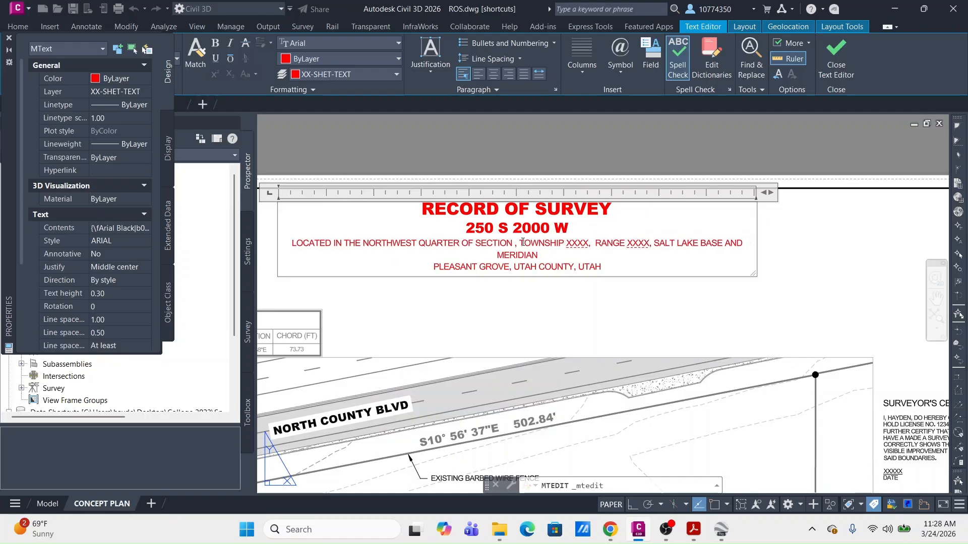
text(30)
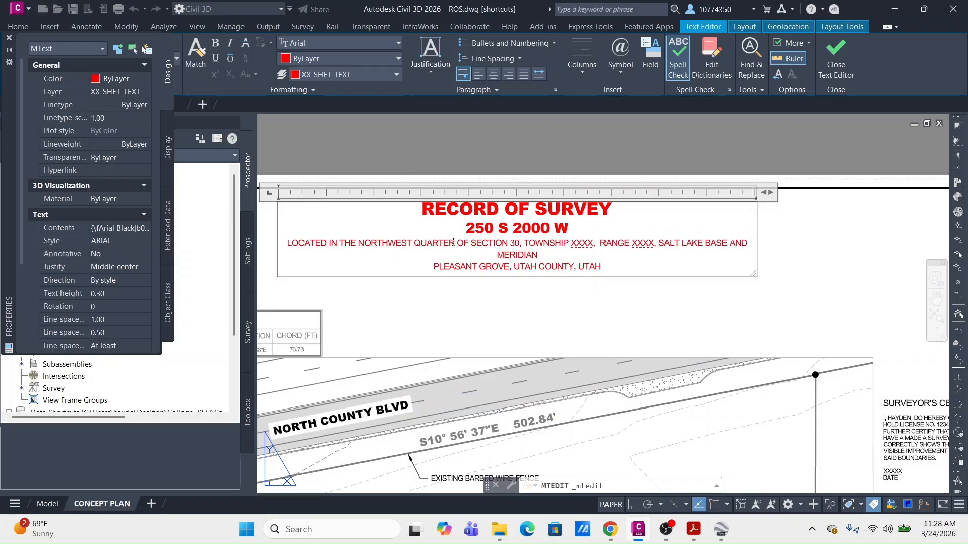
Step: Fill in TOWNSHIP 5 SOUTH and RANGE 2 EAST, widen the title to one line, and close the editor
click(593, 243)
key(BackSpace)
key(BackSpace)
key(BackSpace)
key(BackSpace)
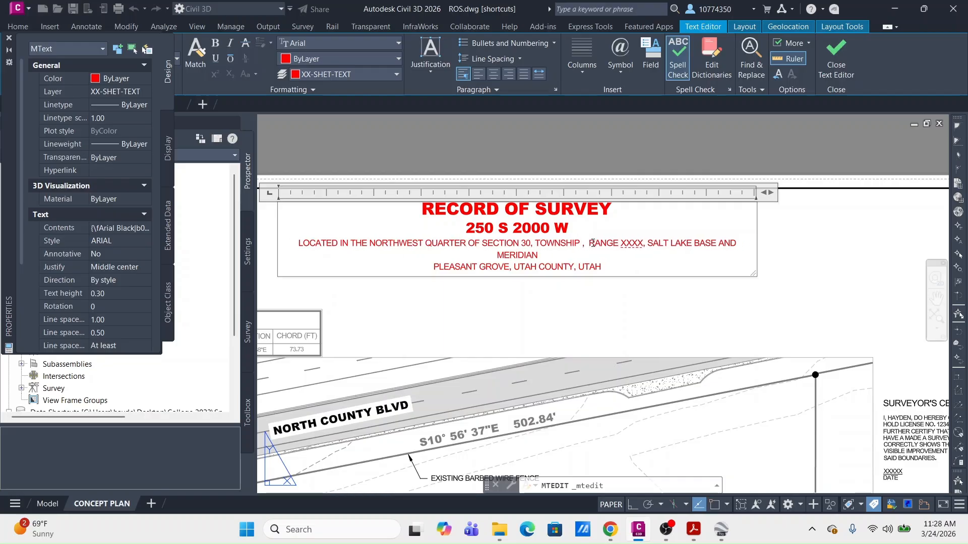
text(5 SOU)
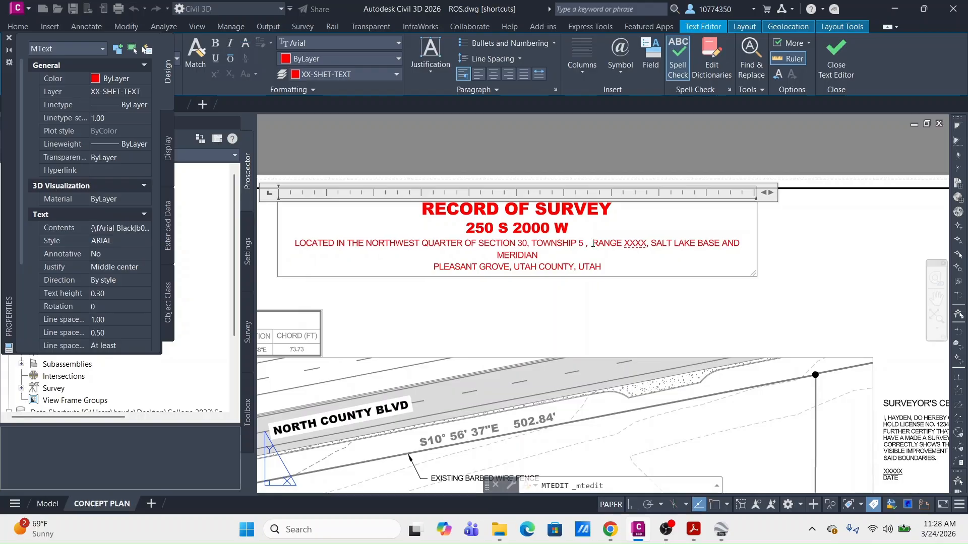
text(TH)
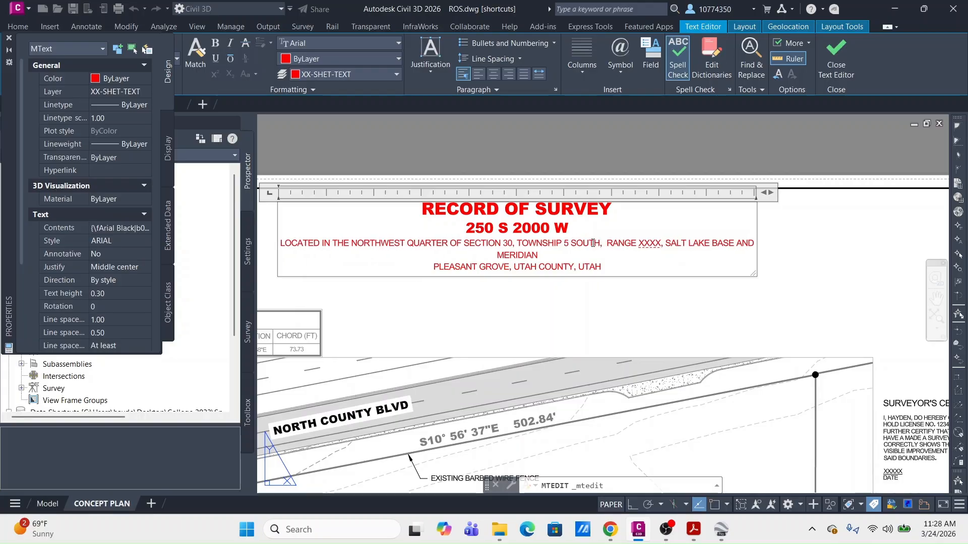
click(661, 243)
key(BackSpace)
key(BackSpace)
key(BackSpace)
key(BackSpace)
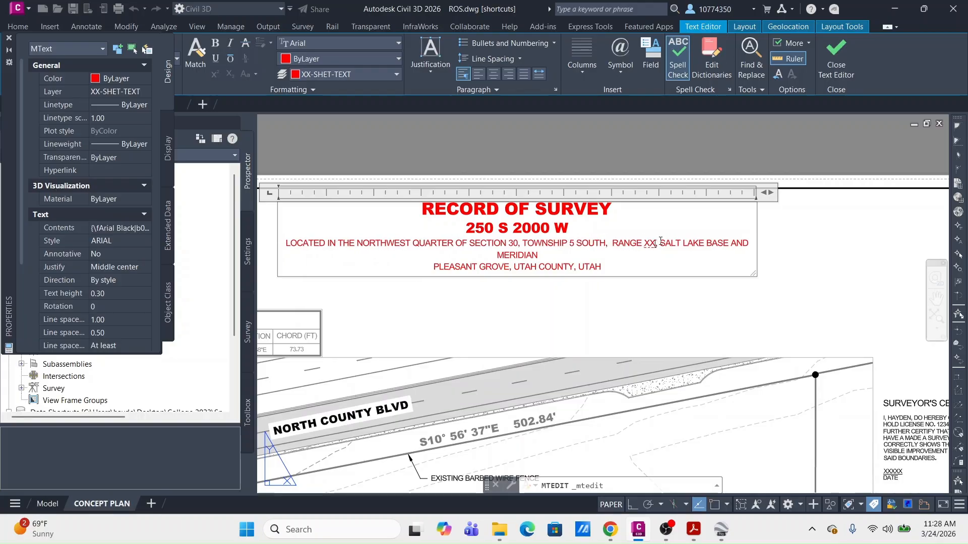
text(2 EAST)
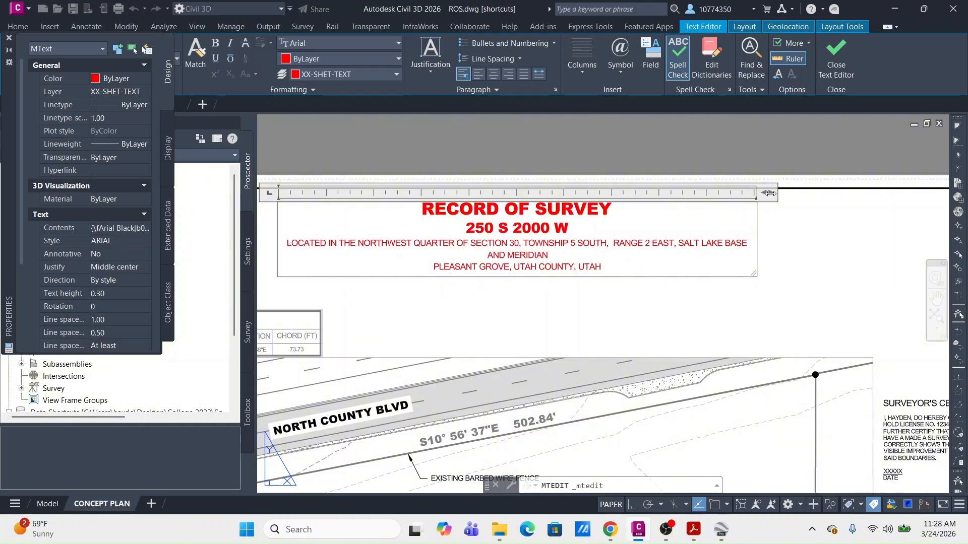
drag(768, 192, 797, 203)
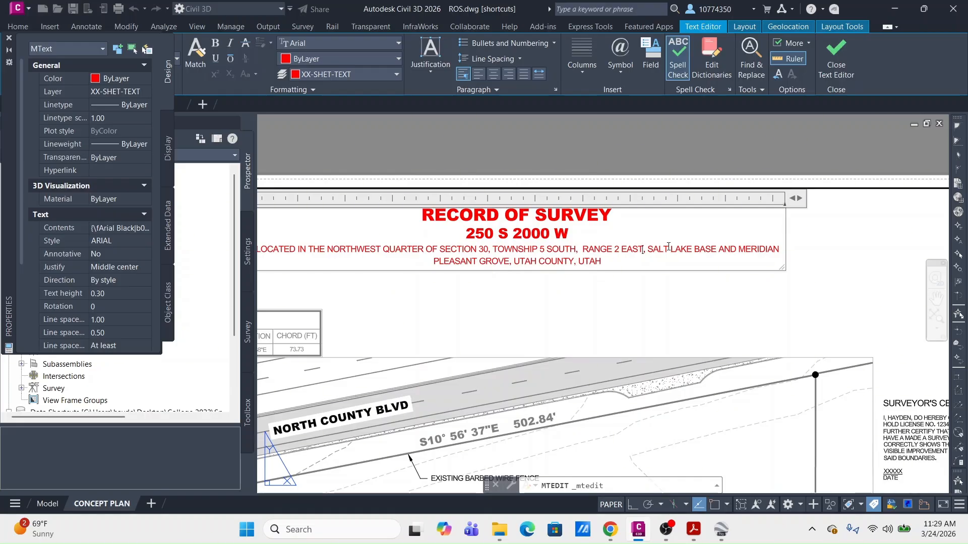
click(835, 59)
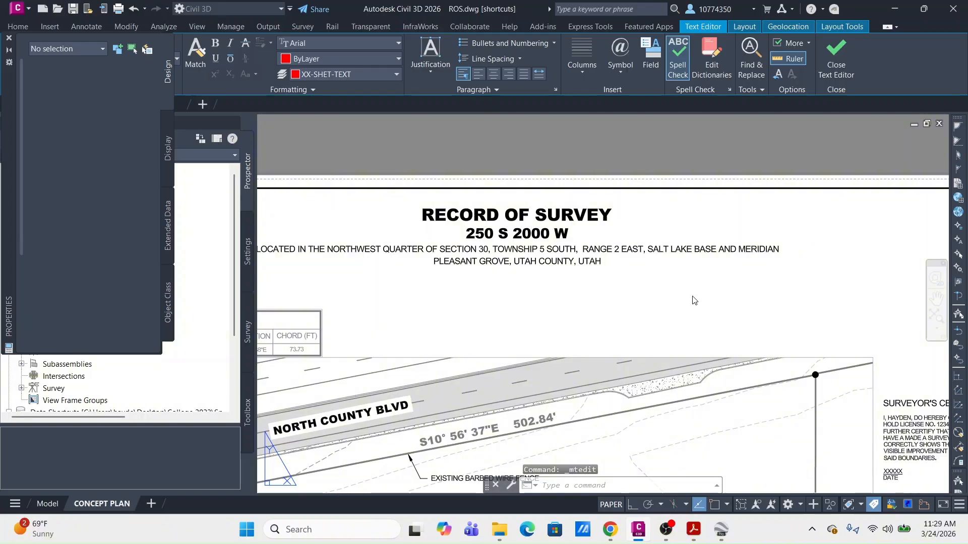
scroll(681, 295, down, 5)
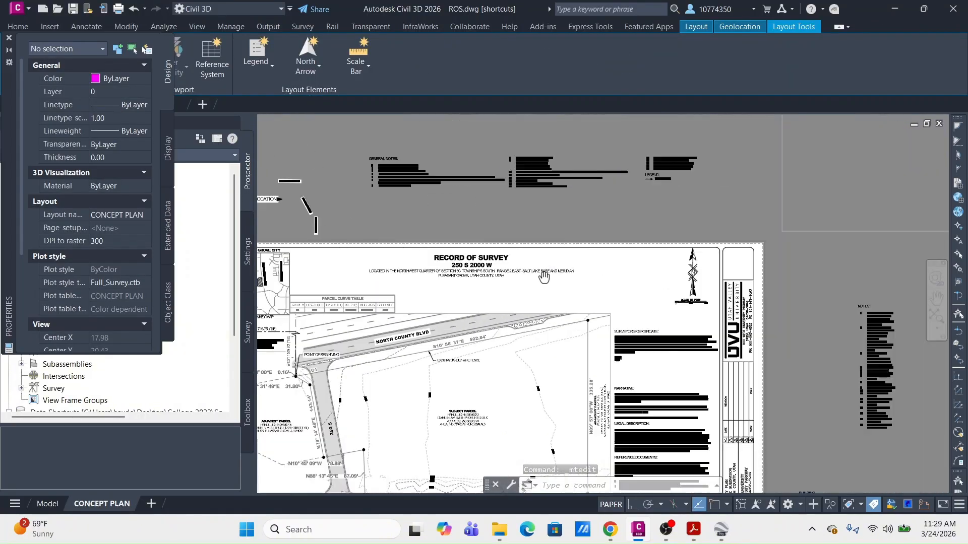
Step: Rotate the north arrow 90° about its centre so it lies horizontal
scroll(615, 277, up, 8)
click(623, 245)
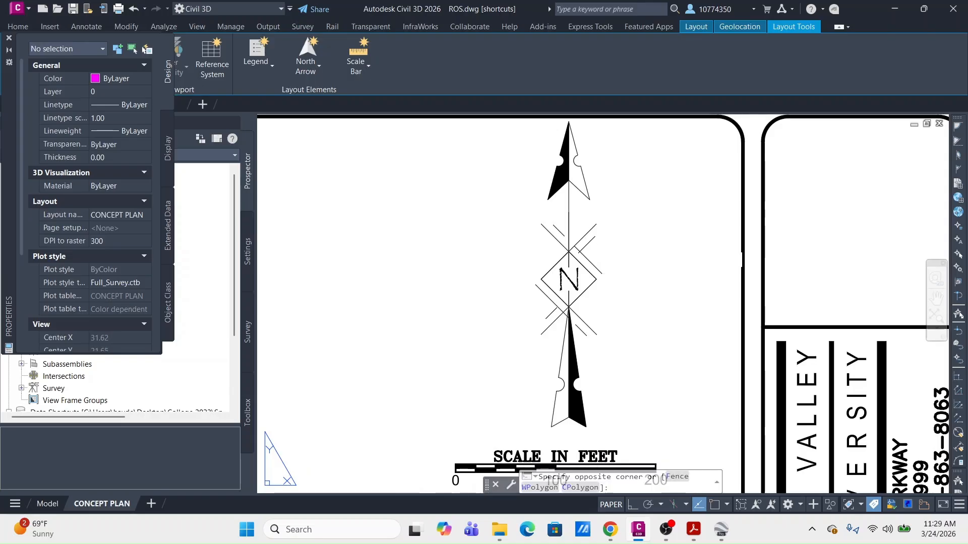
click(543, 292)
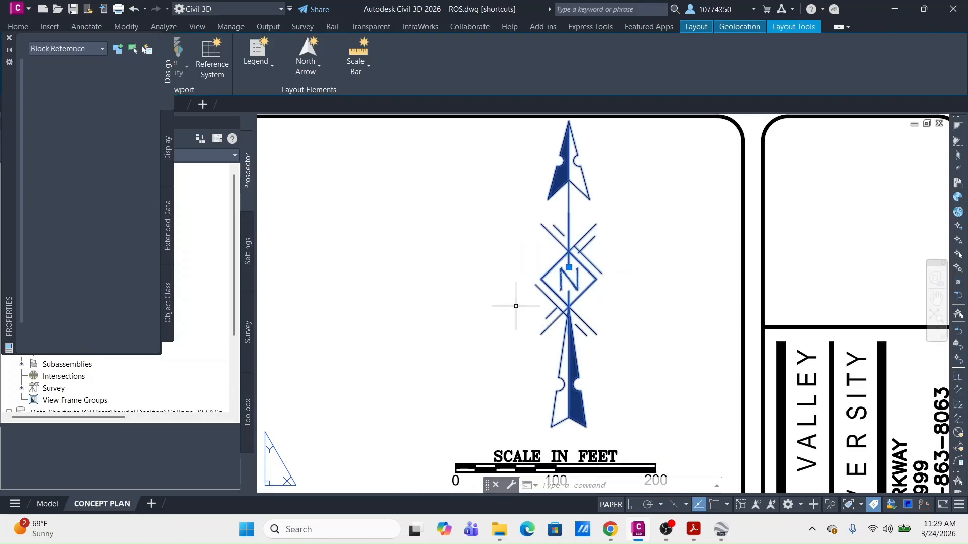
key(Escape)
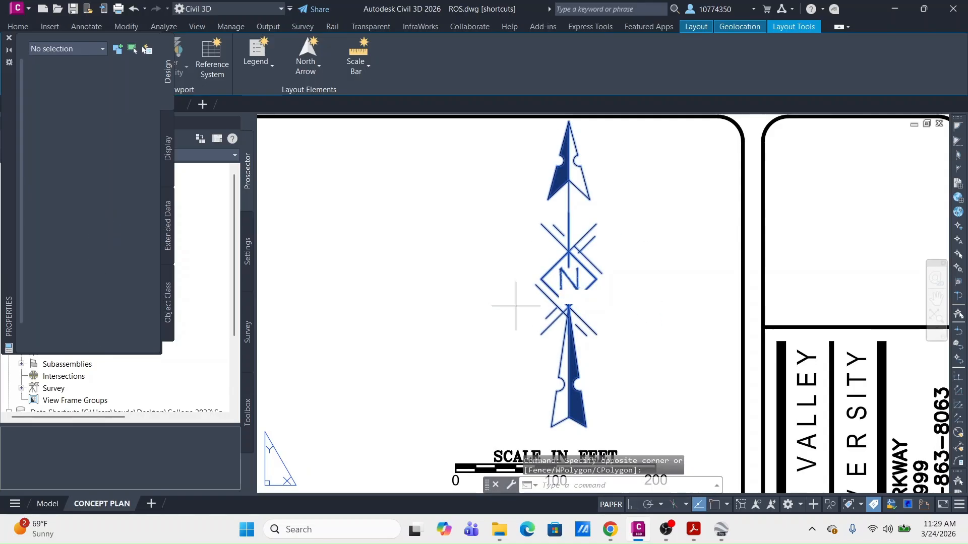
text(ro)
key(Return)
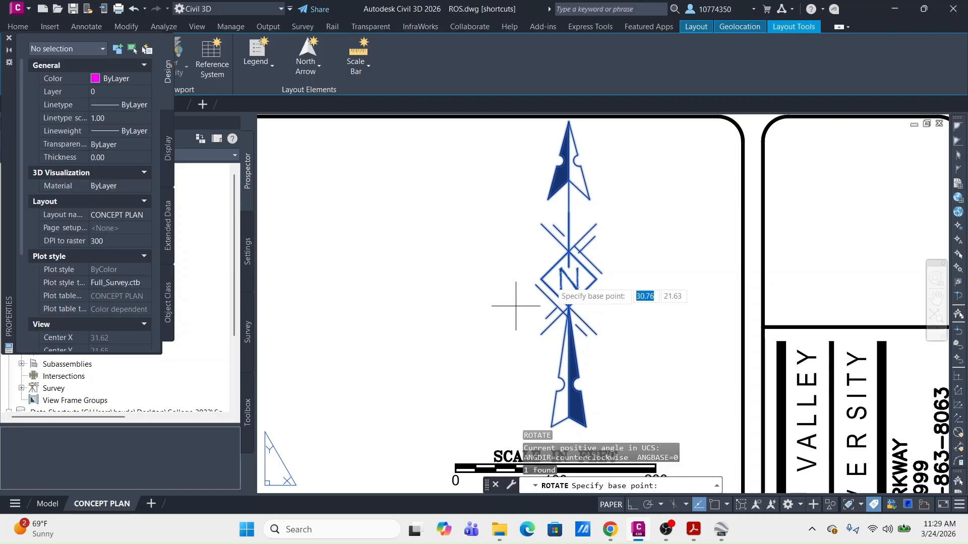
click(570, 273)
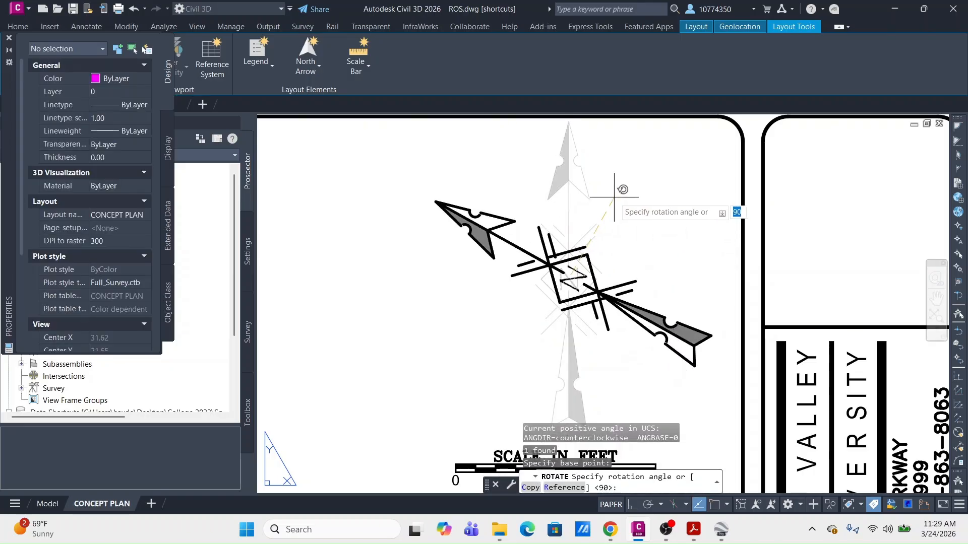
click(629, 508)
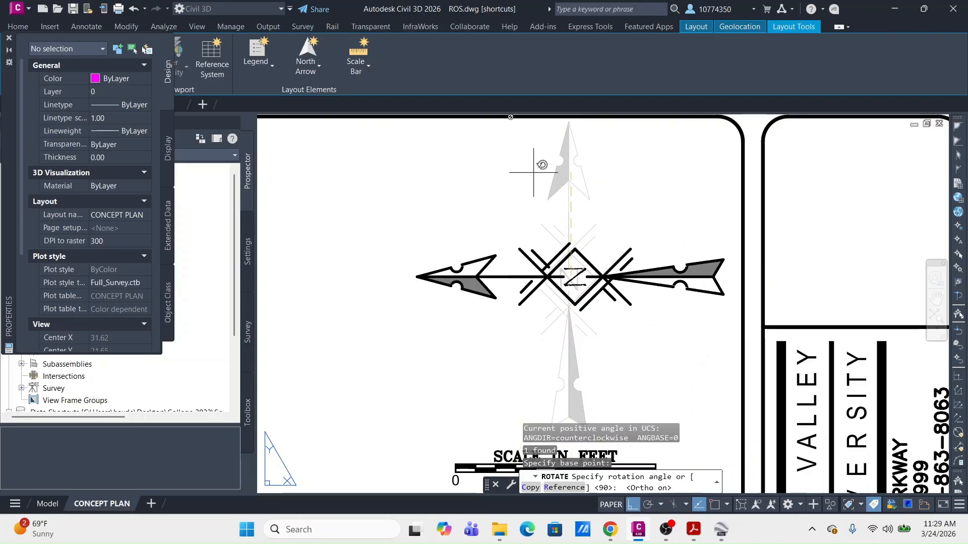
click(510, 146)
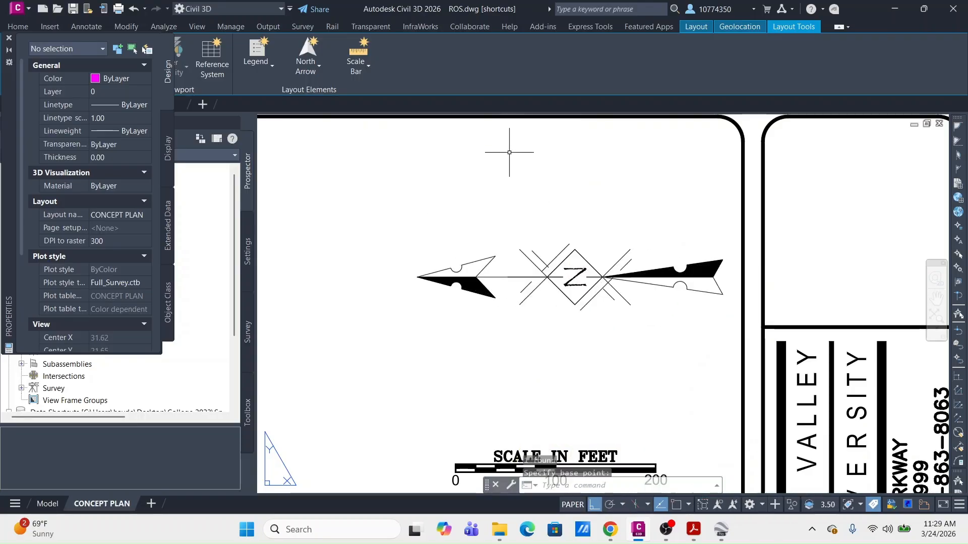
Step: Erase one selected scale bar object and select the scale bar's 100 label
scroll(566, 223, down, 2)
scroll(575, 311, down, 3)
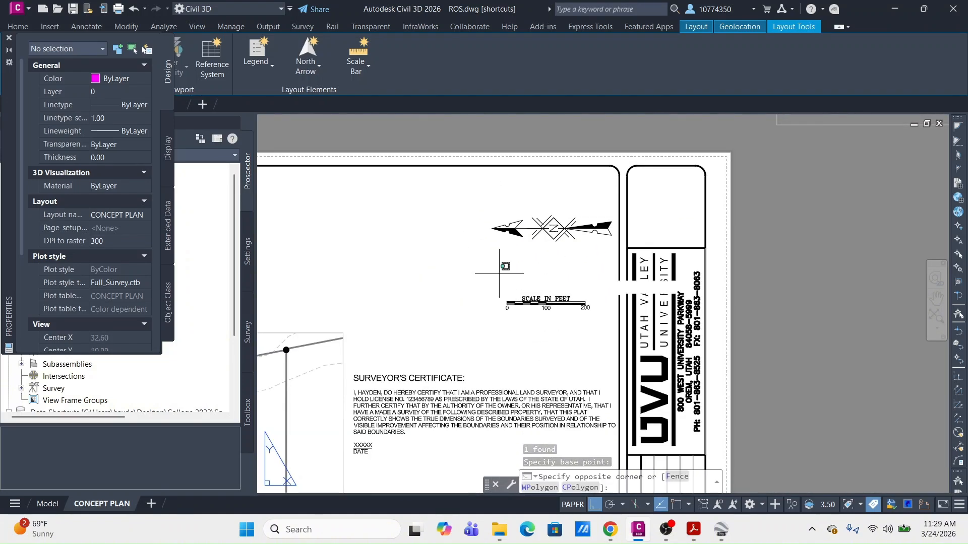
click(497, 272)
click(595, 334)
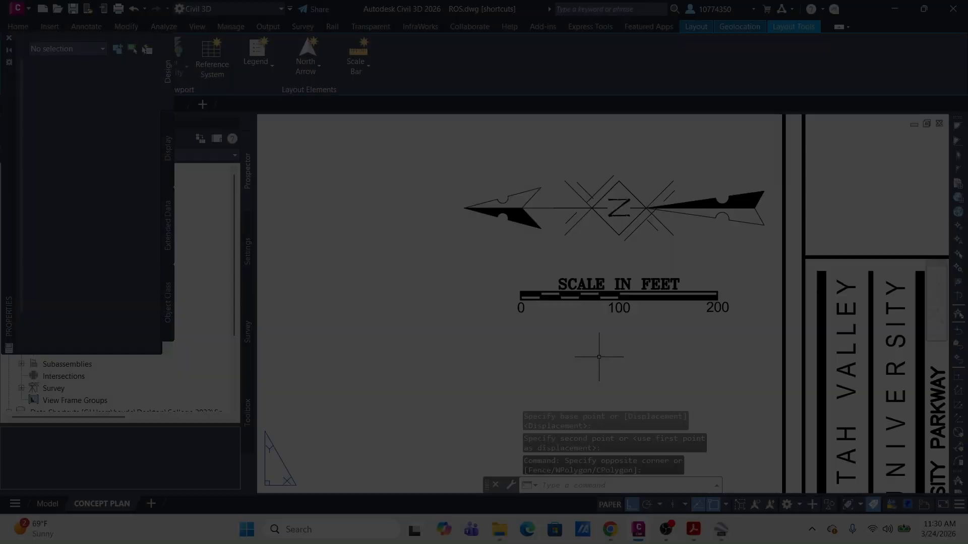
text(E)
key(Return)
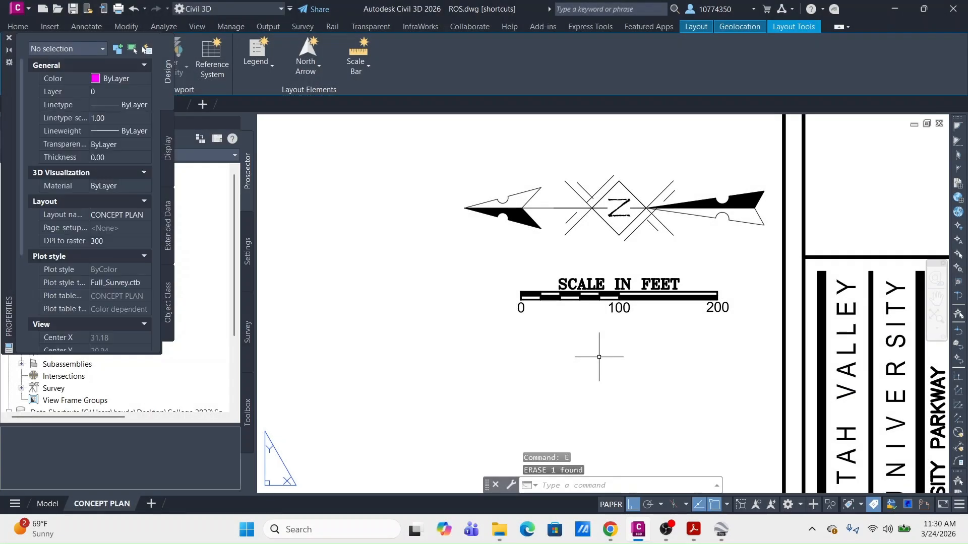
click(628, 307)
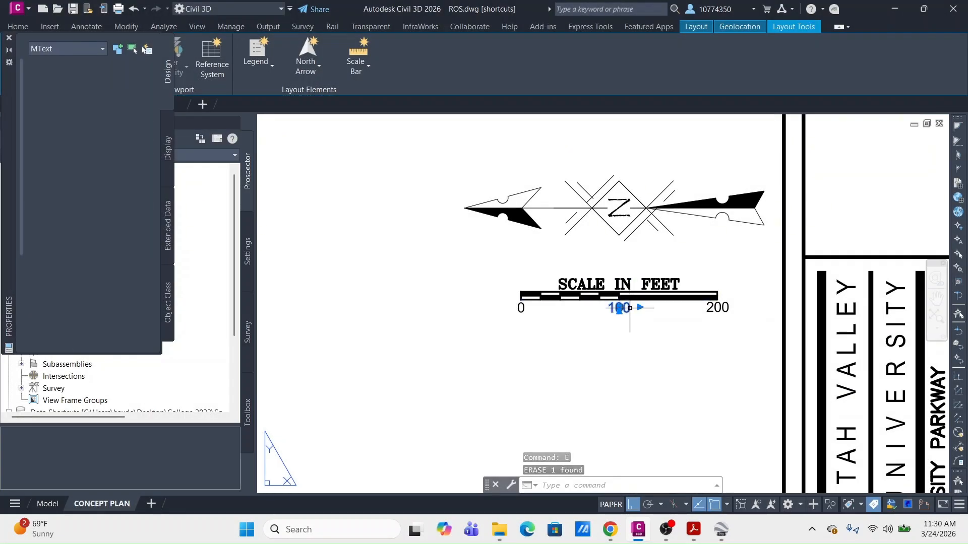
Step: Change the SCALE IN FEET bar labels from 100 to 30 and from 200 to 60
double_click(629, 308)
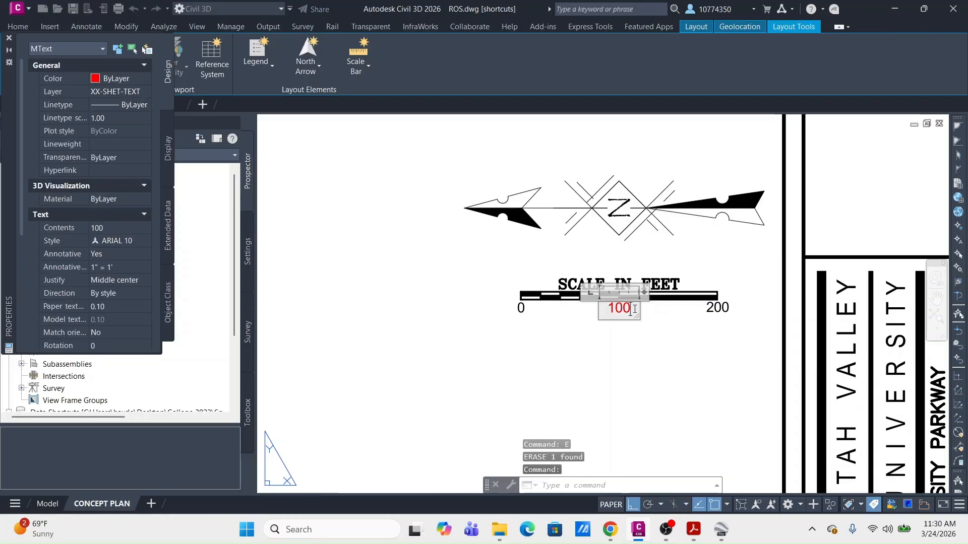
key(BackSpace)
key(BackSpace)
key(BackSpace)
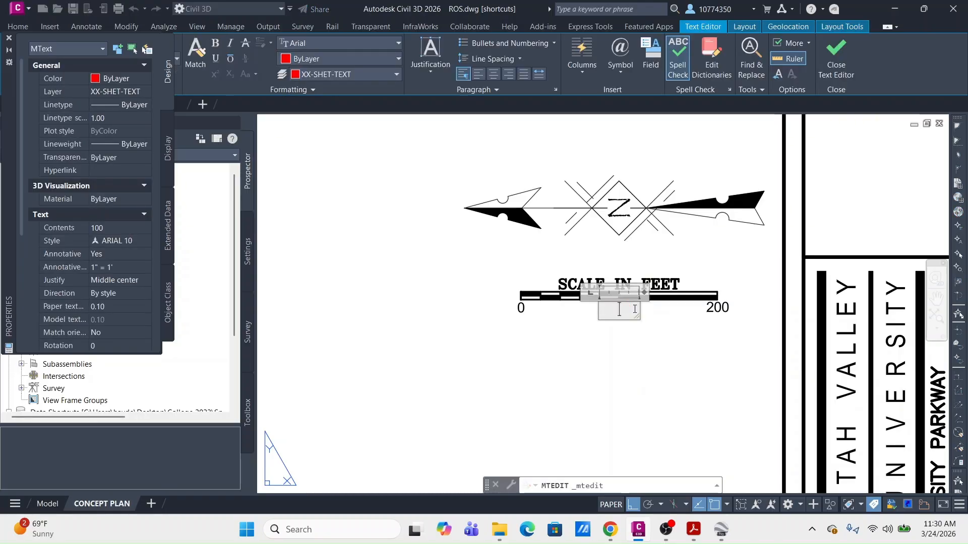
text(30)
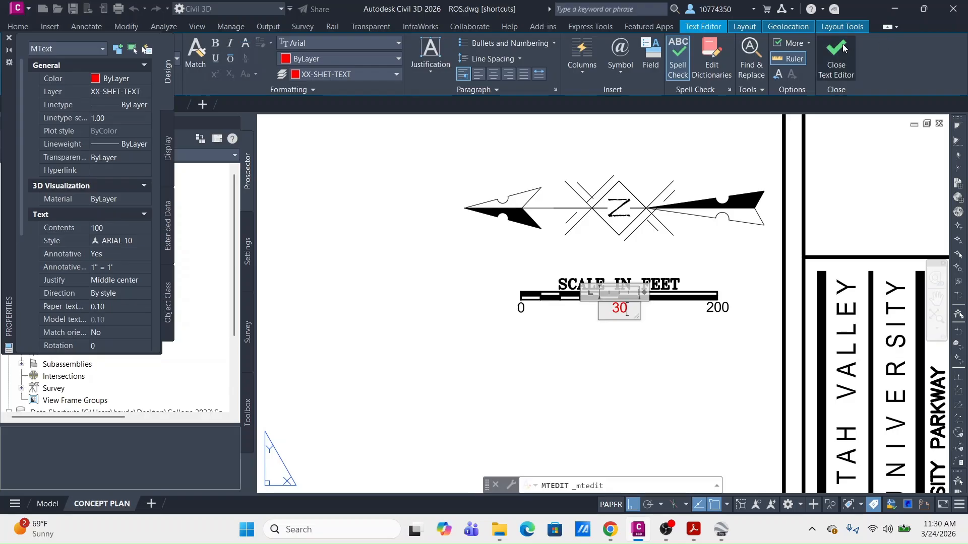
click(684, 401)
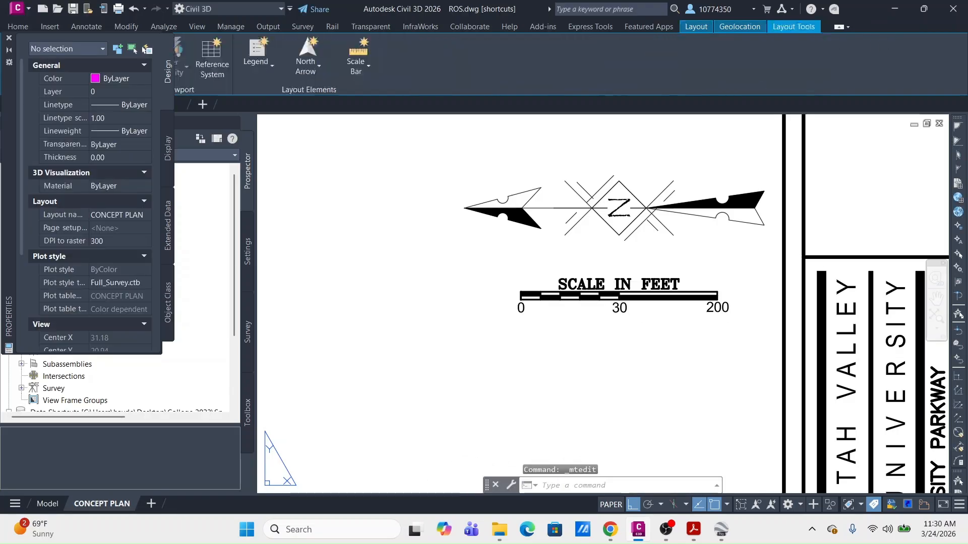
click(726, 308)
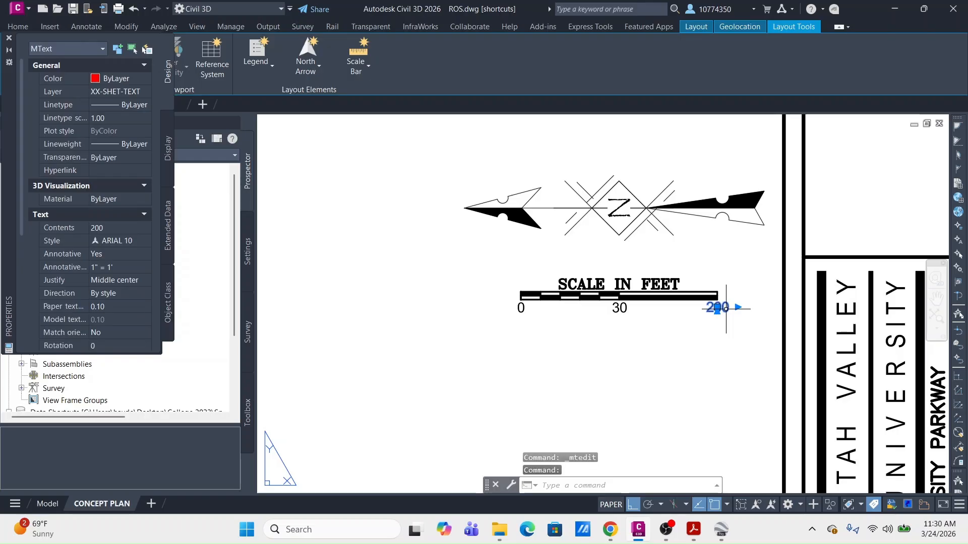
double_click(716, 308)
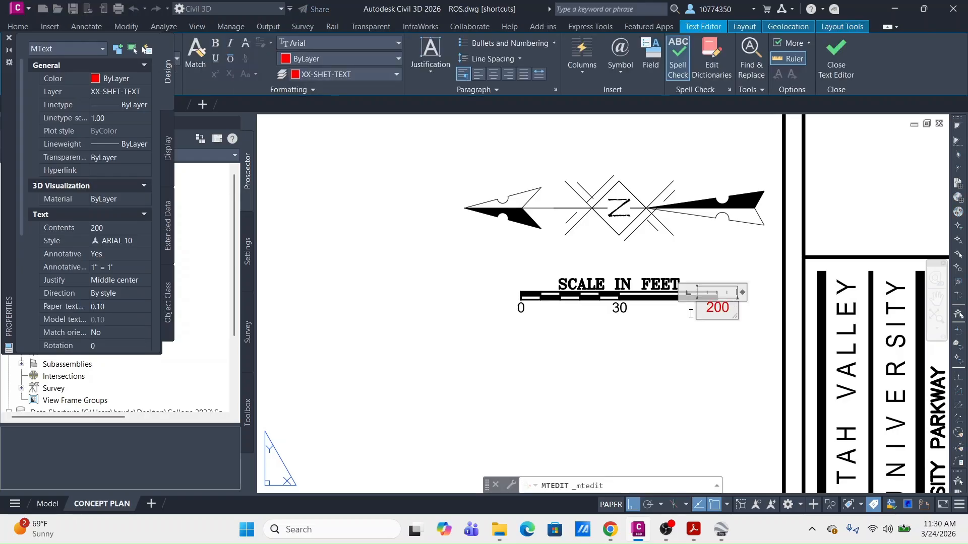
text(60)
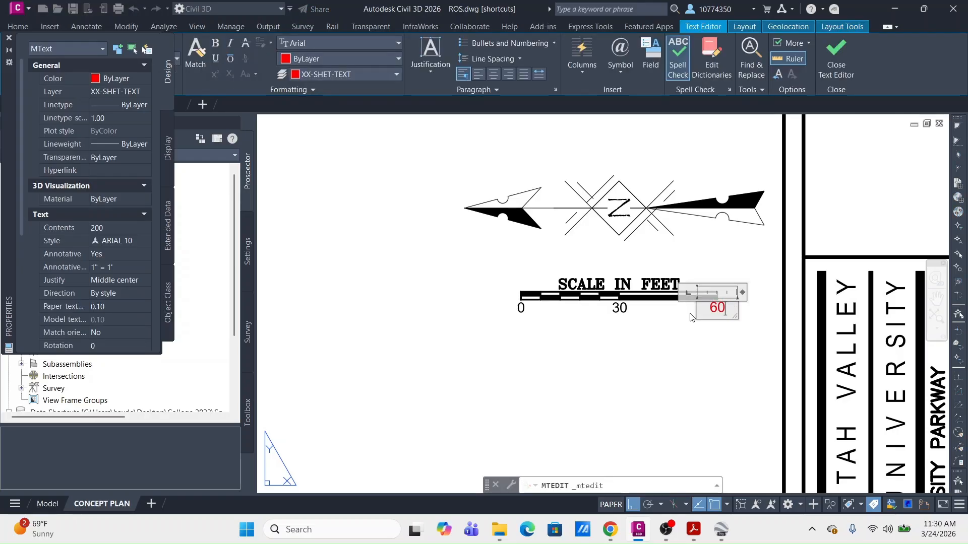
click(849, 57)
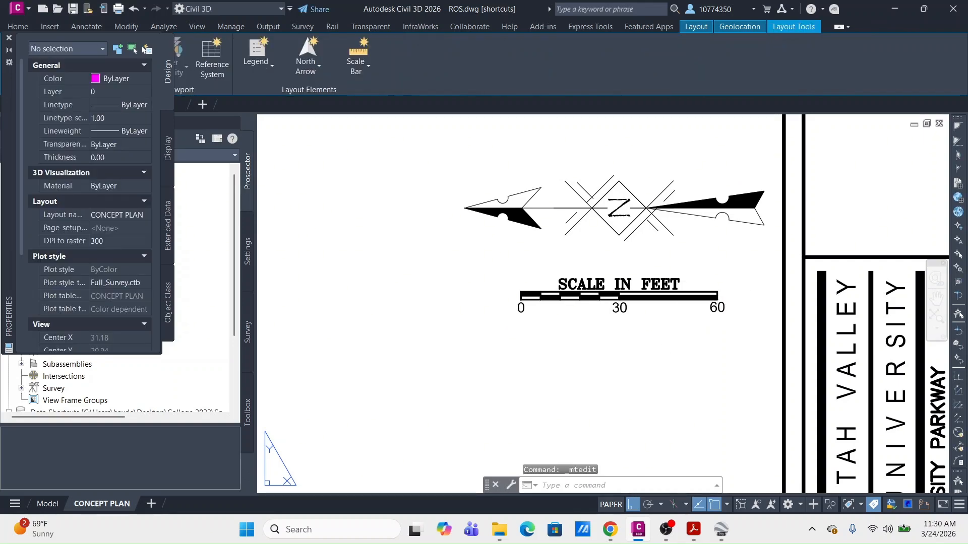
Step: Zoom out to the whole Record of Survey sheet and close the Properties palette
scroll(650, 306, down, 4)
middle_drag(593, 362, 647, 312)
scroll(645, 314, down, 2)
middle_drag(488, 284, 740, 209)
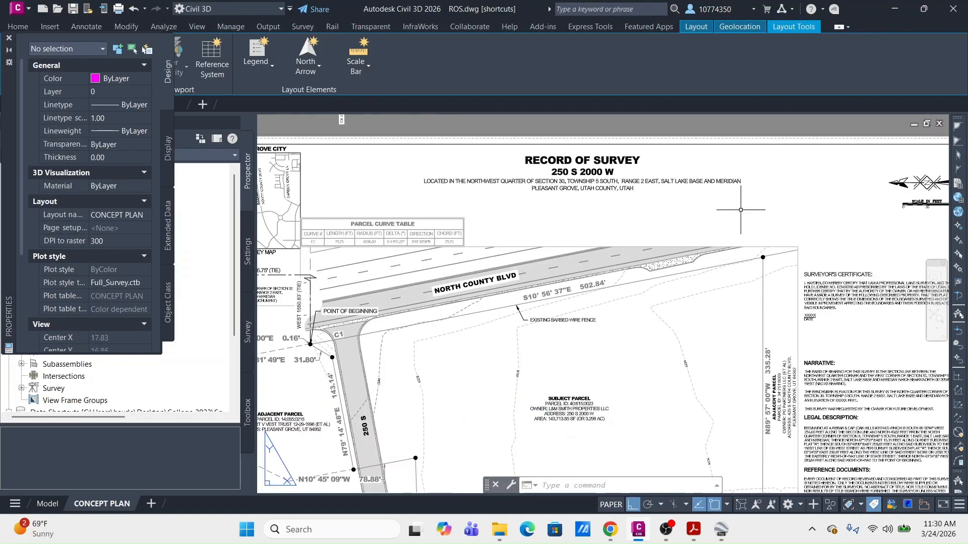
scroll(740, 210, down, 2)
middle_drag(686, 323, 660, 280)
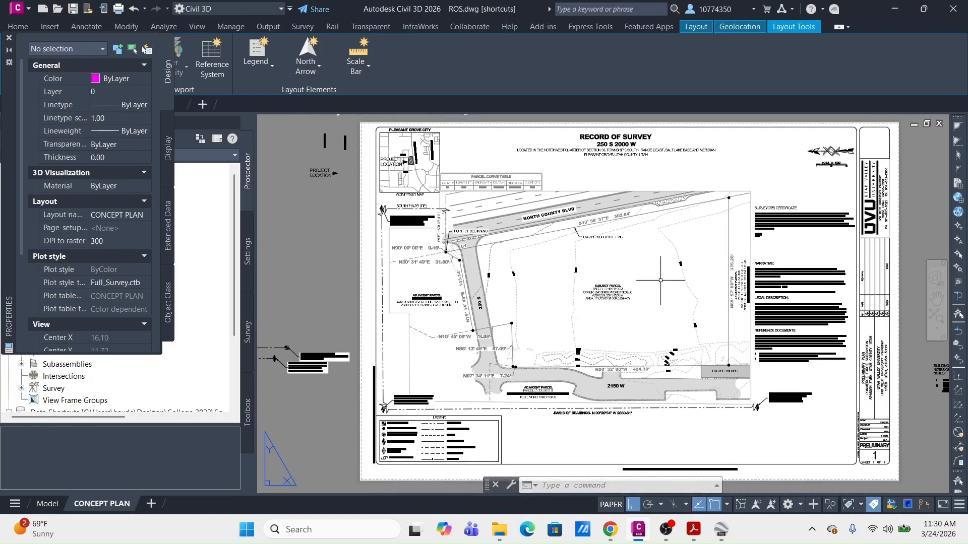
click(8, 38)
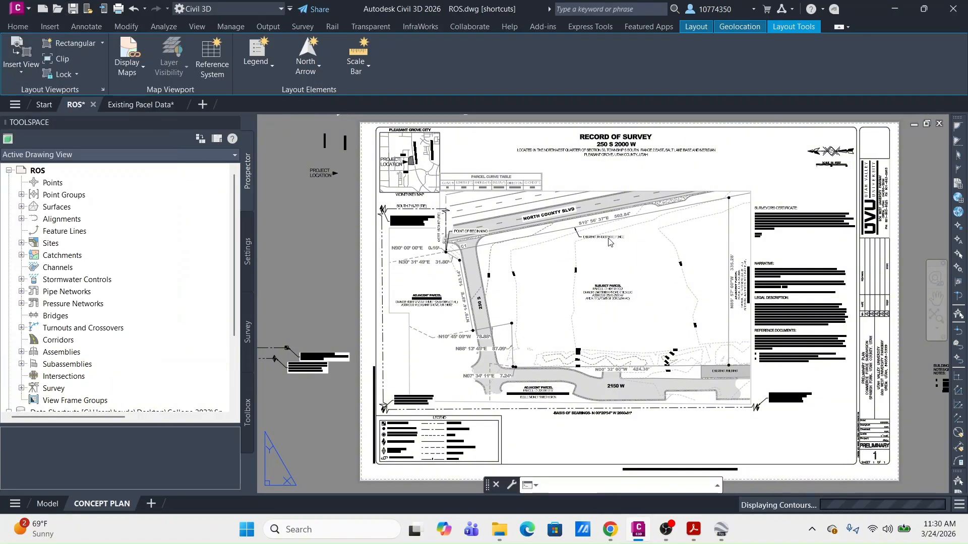
Step: Save the ROS drawing with Ctrl+S, then crossing-select the parcel lines
key(ctrl+s)
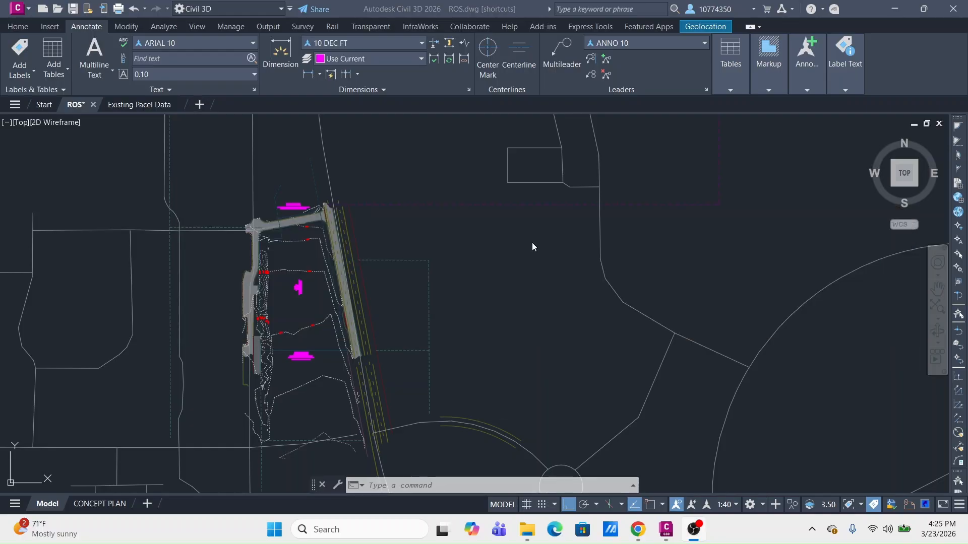
click(516, 254)
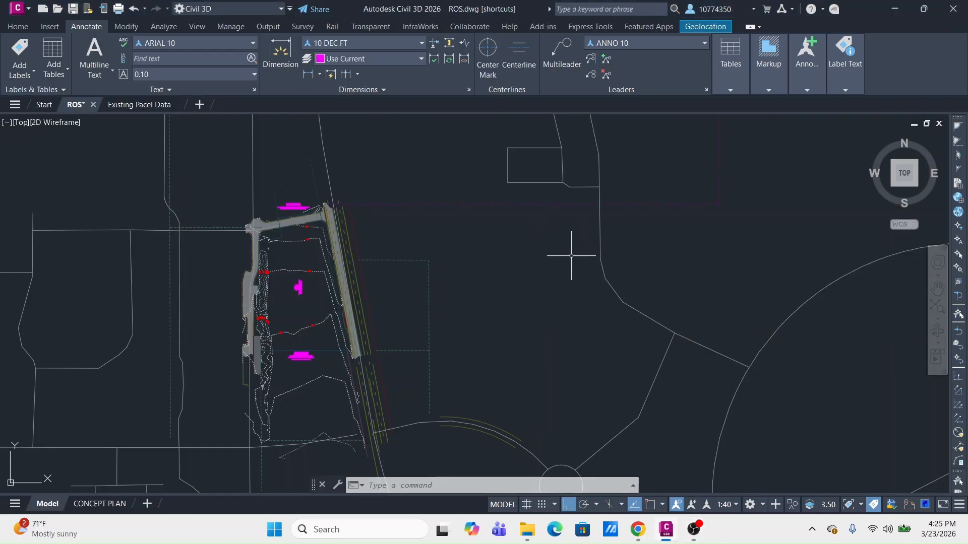
click(640, 233)
click(642, 231)
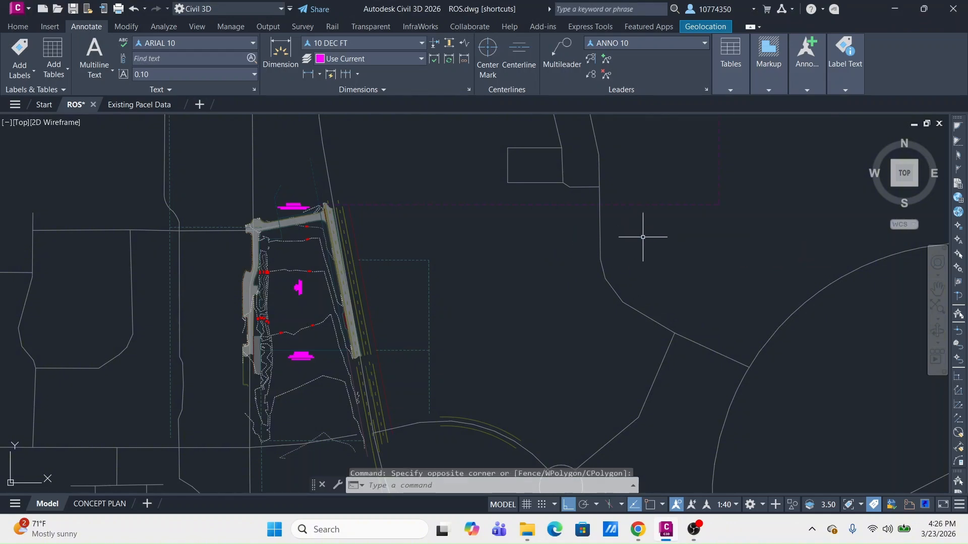
click(640, 225)
click(563, 285)
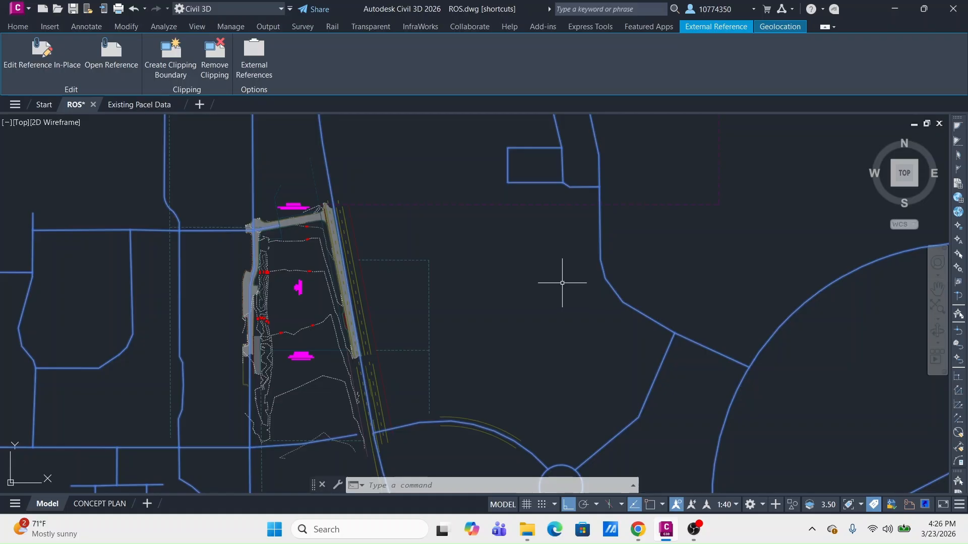
Step: Look around the site, cancel the selection, and switch to the Existing Pacel Data drawing
scroll(563, 285, down, 2)
scroll(383, 235, down, 3)
scroll(402, 236, down, 5)
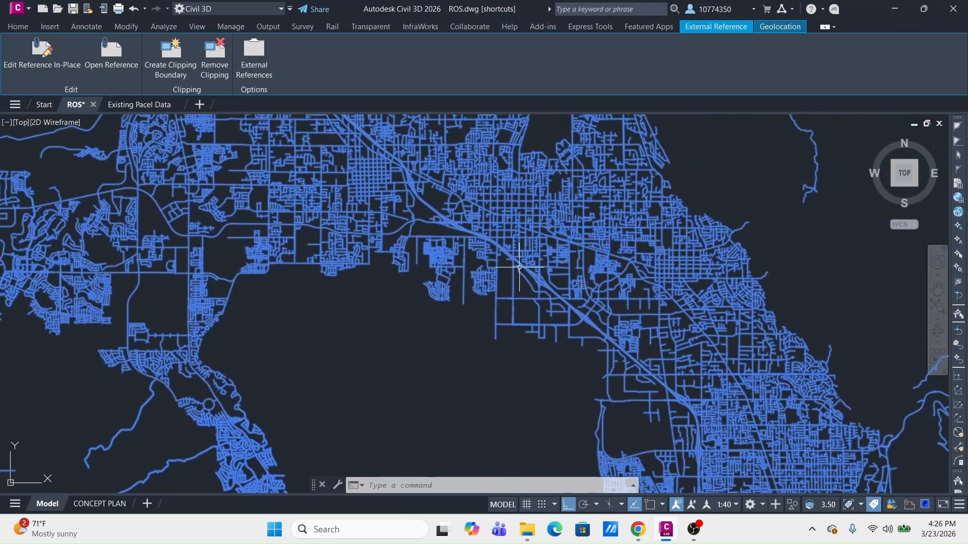
mouse_move(425, 212)
middle_down()
mouse_move(503, 242)
mouse_move(521, 268)
middle_up()
mouse_move(696, 341)
middle_down()
mouse_move(580, 302)
mouse_move(581, 262)
middle_up()
scroll(579, 302, up, 10)
key(Escape)
key(Escape)
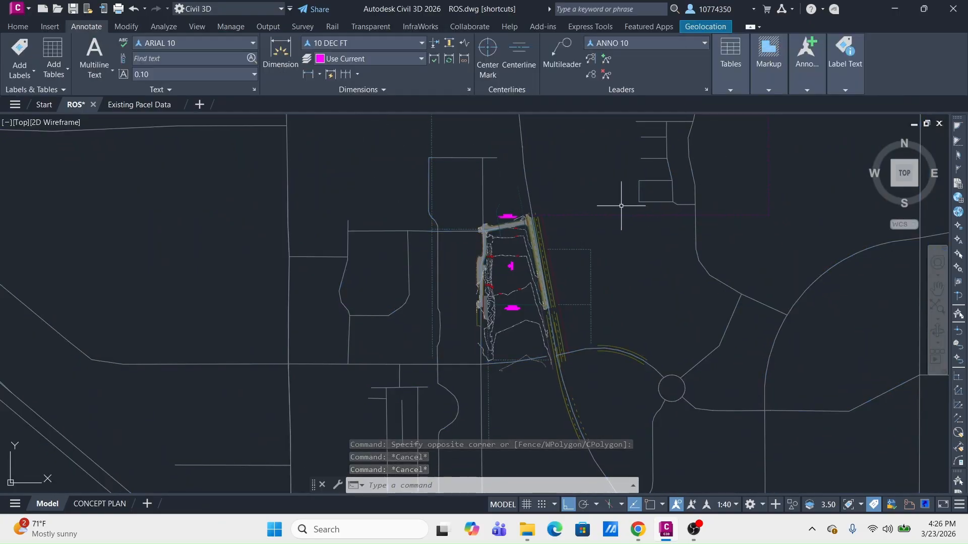
middle_drag(625, 203, 559, 193)
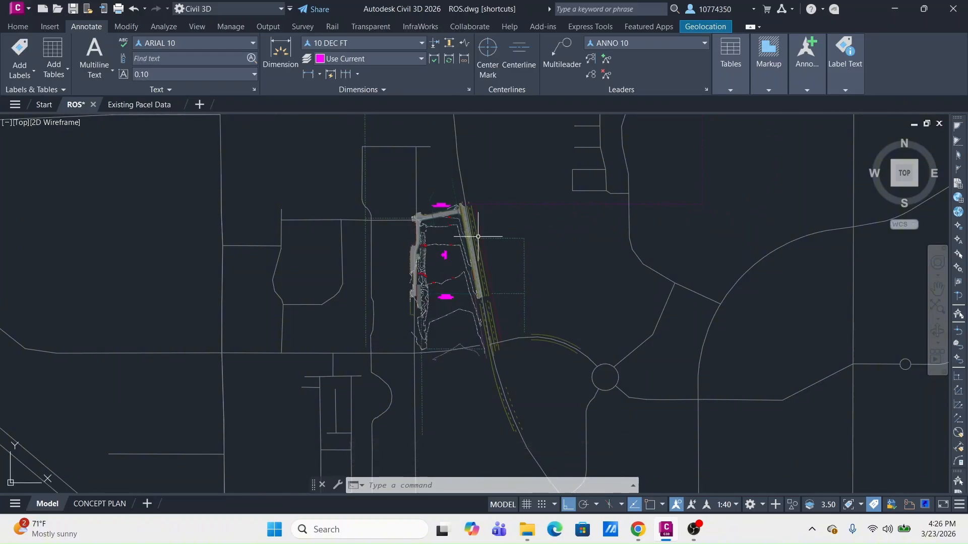
click(149, 105)
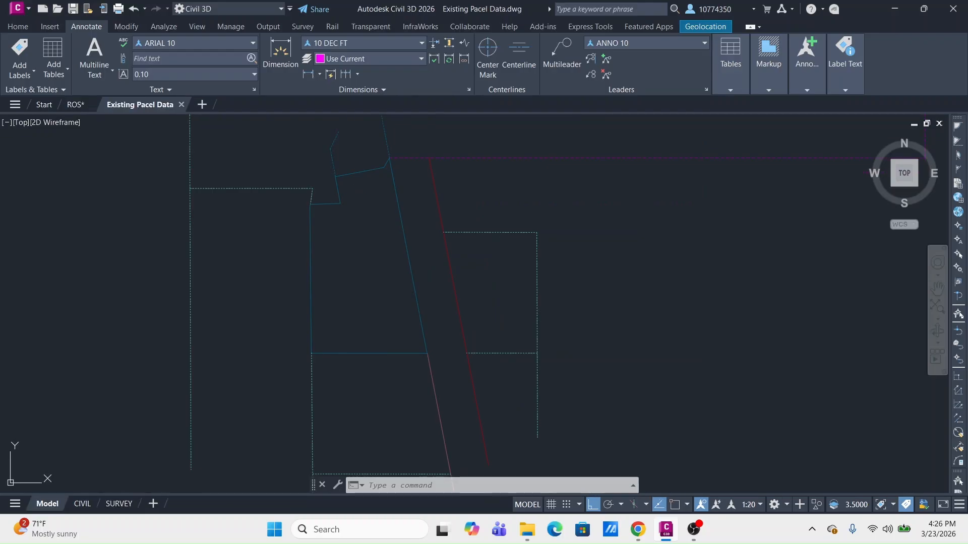
Step: Window-select the parcel boundary polyline, COPYBASE it at 0,0,0, and go back to ROS
click(365, 157)
click(339, 206)
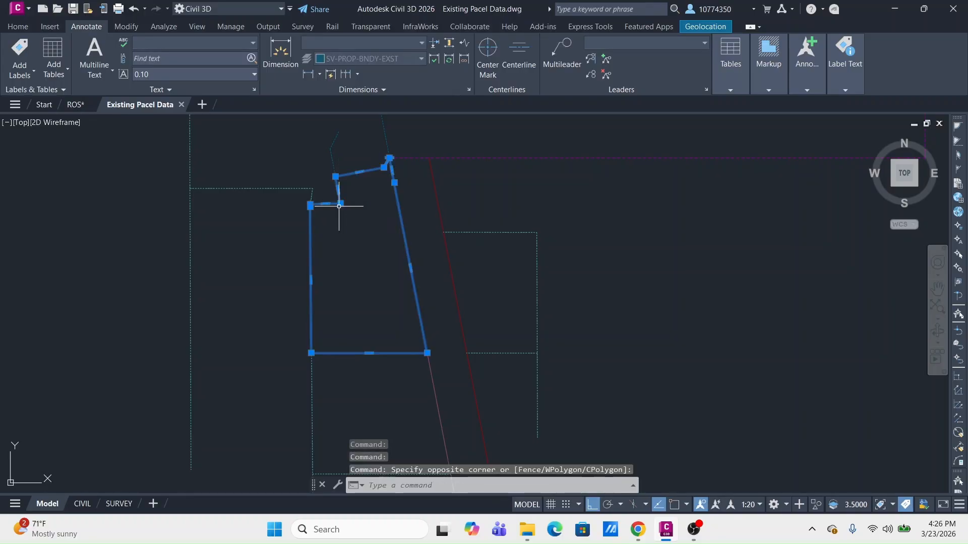
key(ctrl+shift+c)
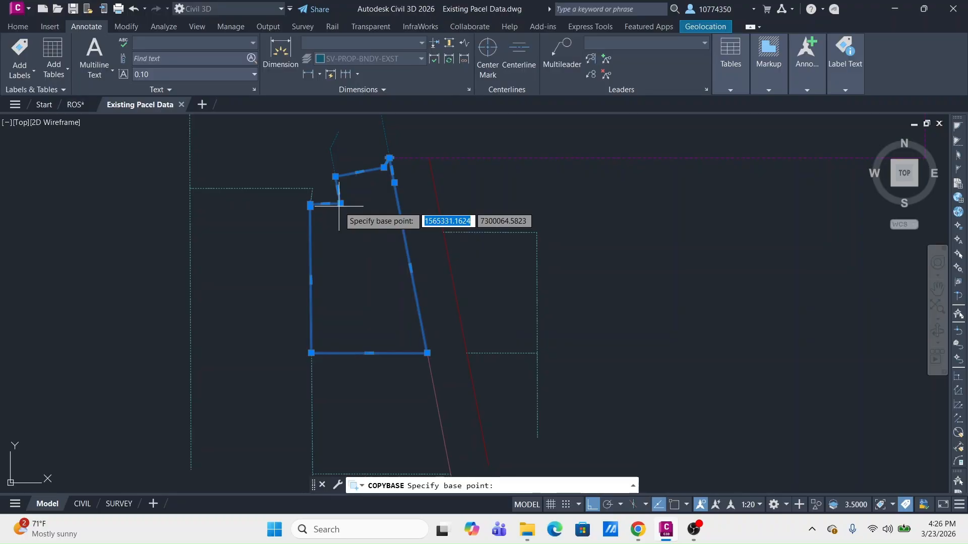
text(0,0,0)
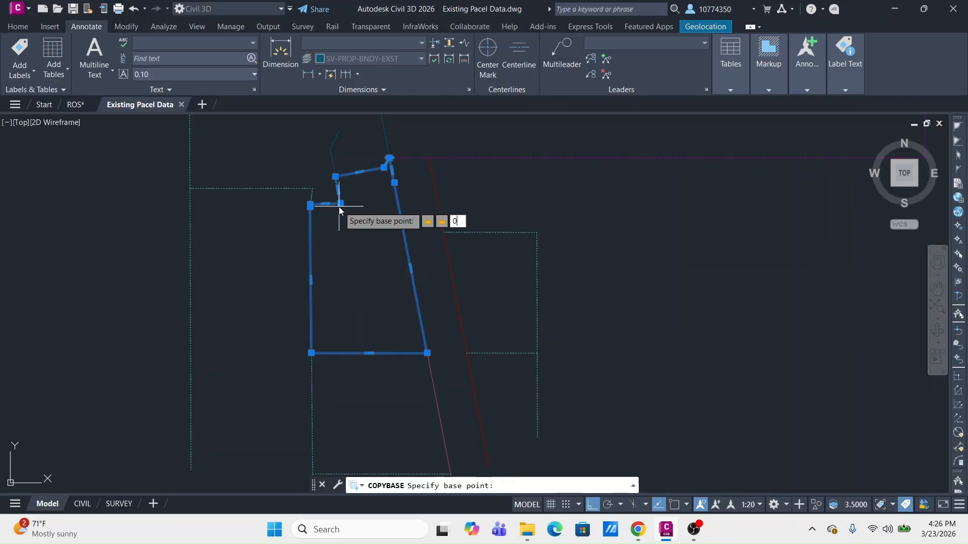
key(Return)
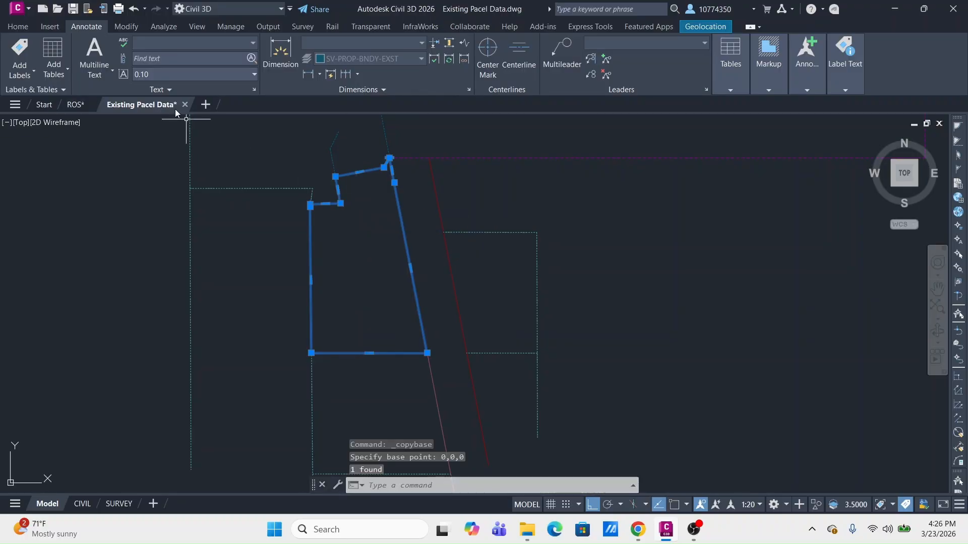
click(81, 104)
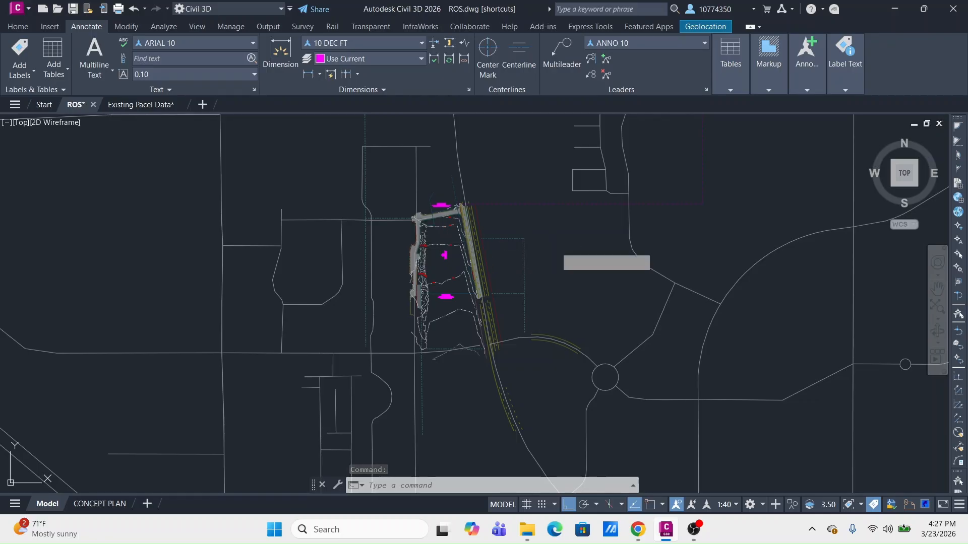
Step: Paste the copied parcel boundary into ROS at the 0,0,0 insertion point
key(ctrl+v)
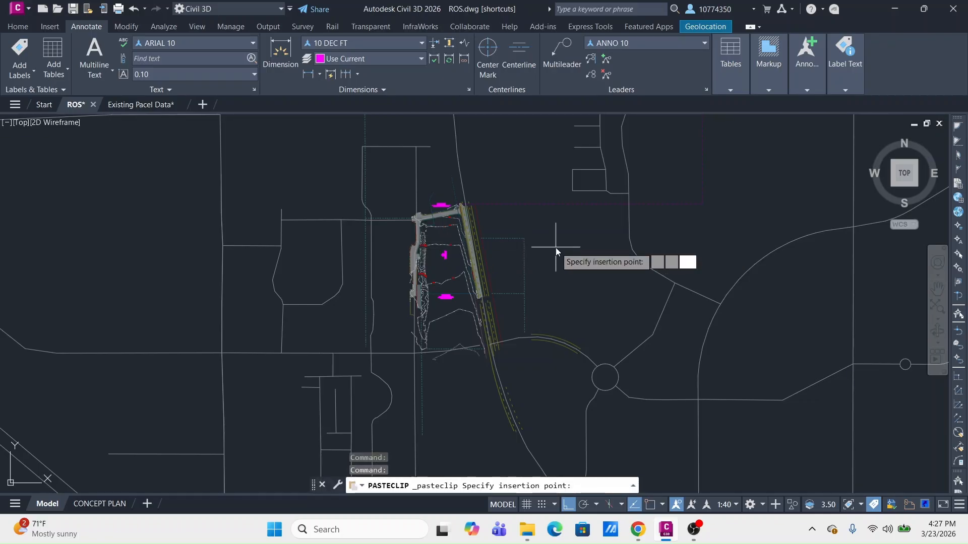
text(0)
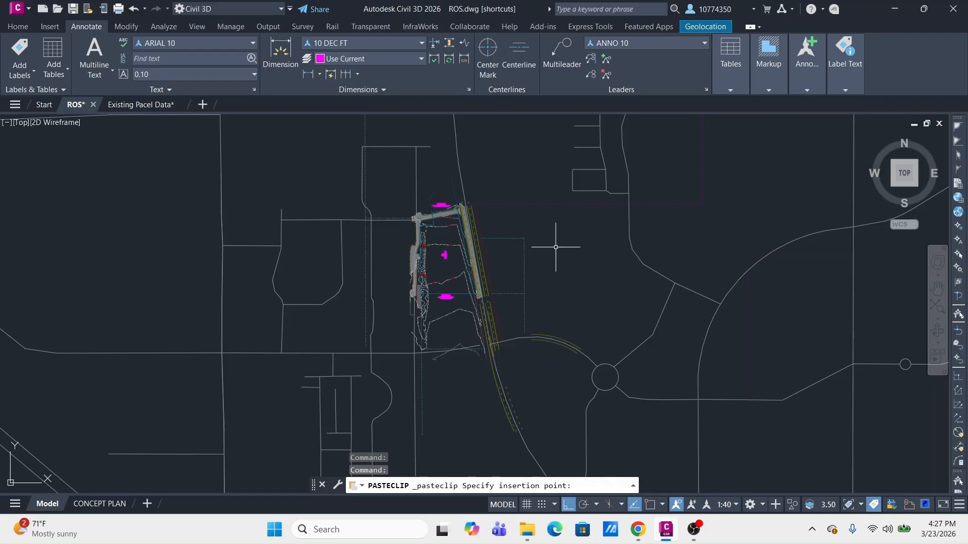
key(Return)
click(434, 225)
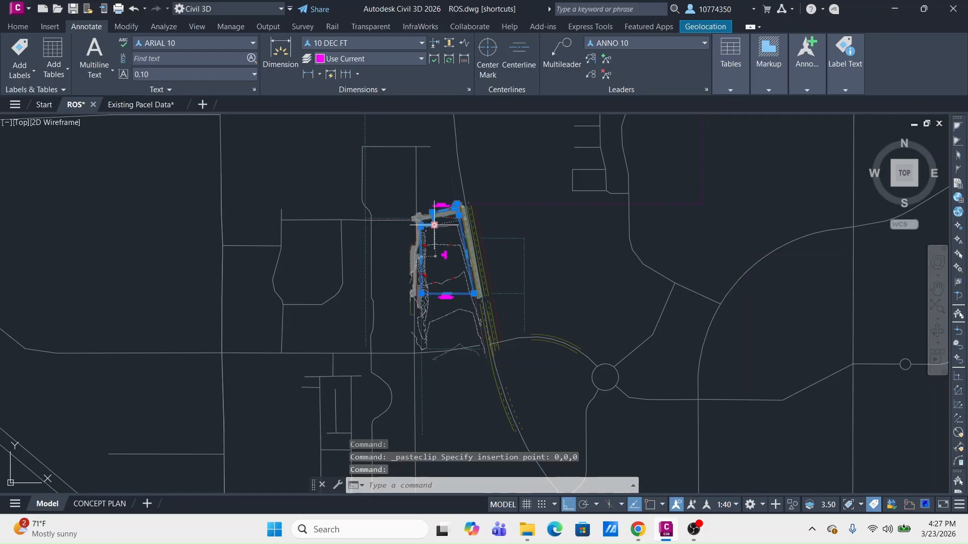
Step: Move the pasted boundary and road map linework to the destination point, with ortho off
click(455, 127)
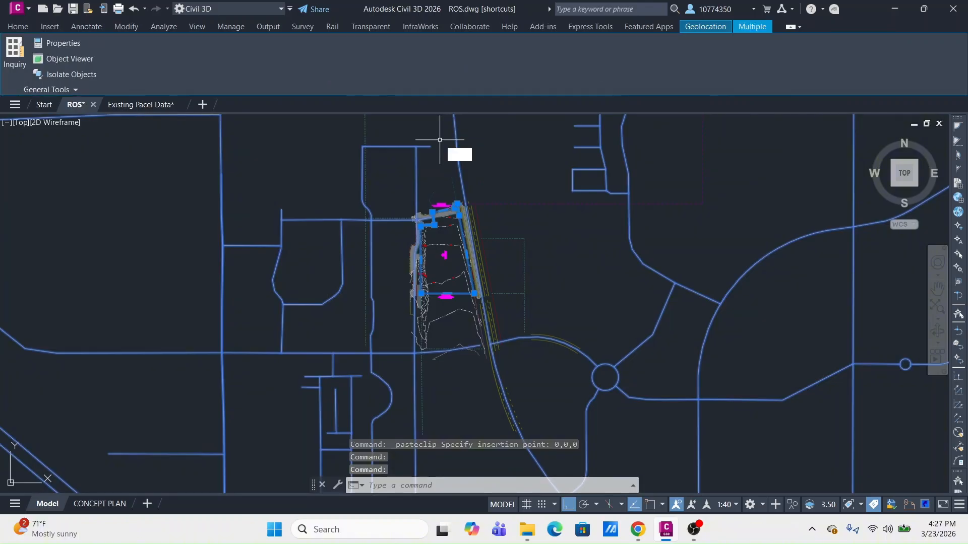
text(m)
key(Return)
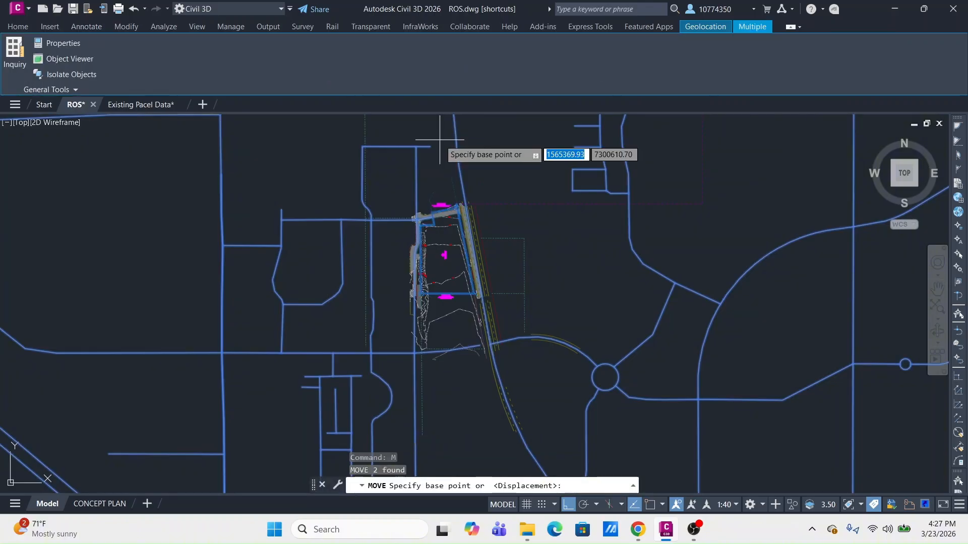
click(470, 161)
scroll(490, 151, down, 8)
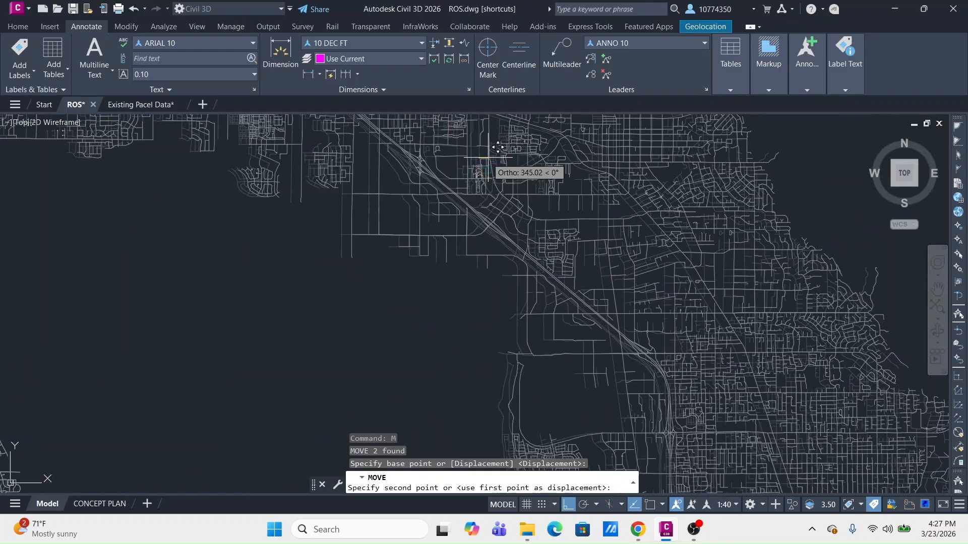
scroll(498, 147, down, 3)
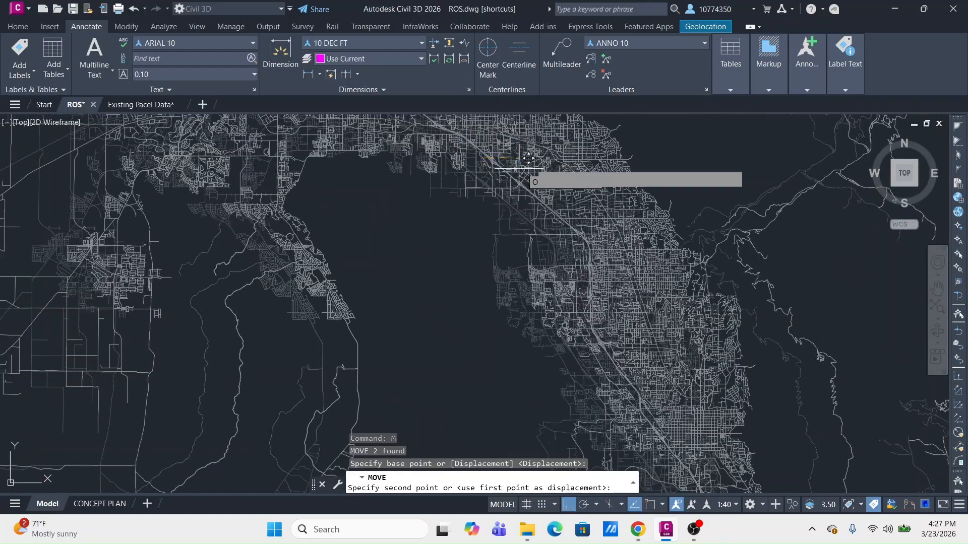
middle_drag(524, 168, 498, 263)
scroll(498, 264, down, 3)
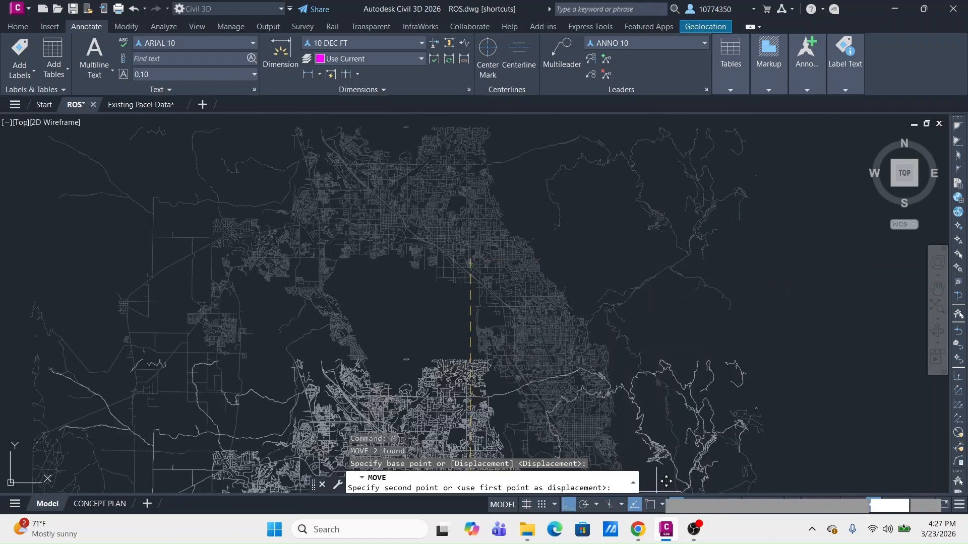
click(568, 505)
scroll(564, 252, up, 3)
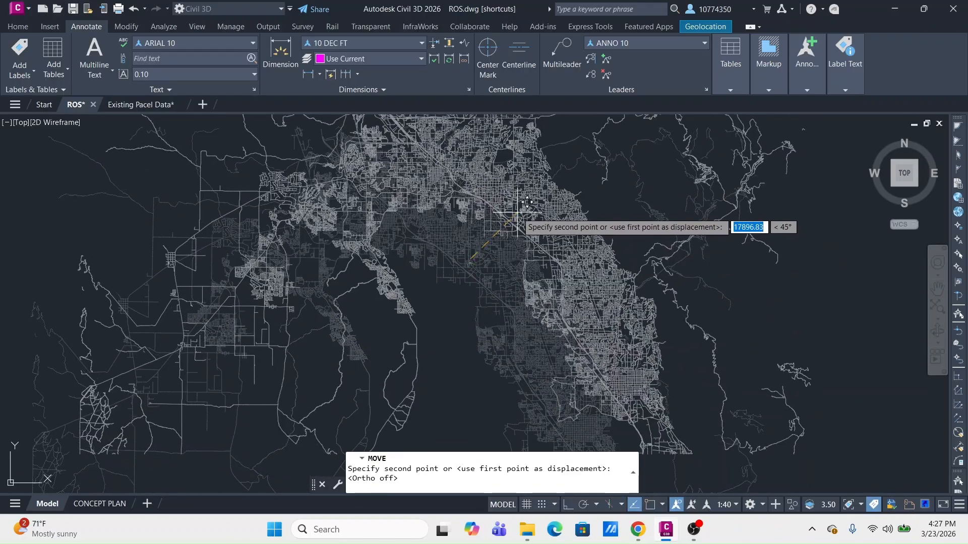
click(511, 235)
Step: Lasso-select the site objects, clear the selection, and switch to the CONCEPT PLAN layout
scroll(467, 247, up, 5)
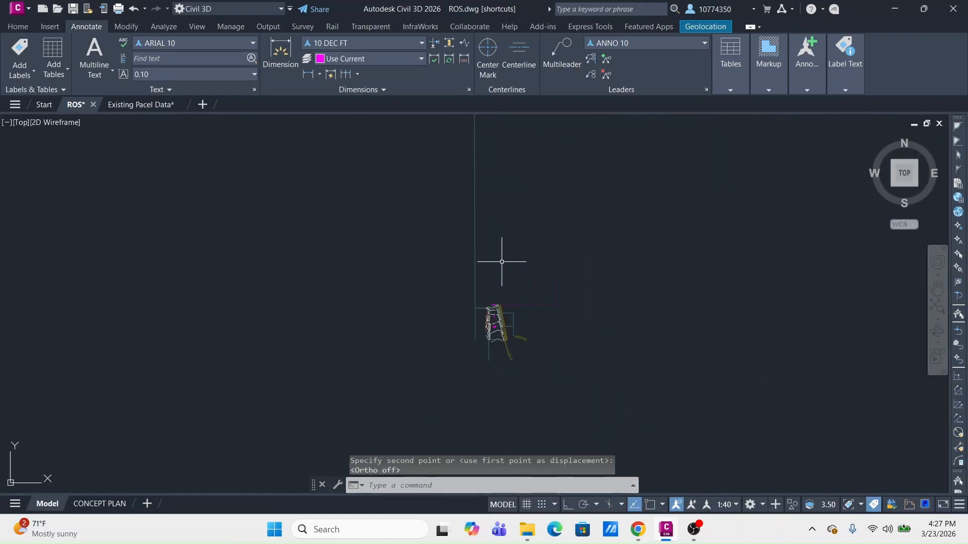
scroll(479, 295, up, 2)
drag(478, 278, 436, 313)
drag(490, 253, 490, 252)
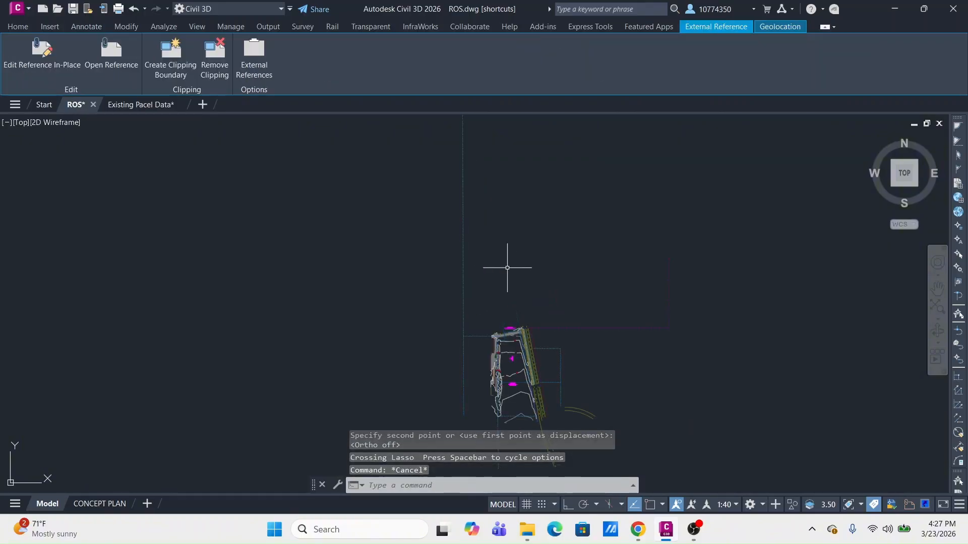
key(Escape)
scroll(507, 267, down, 5)
scroll(498, 283, up, 4)
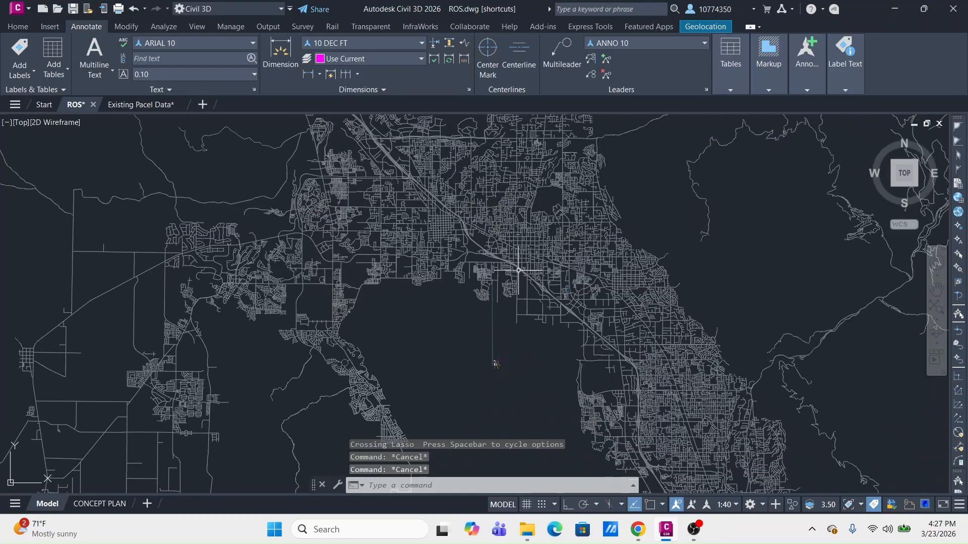
scroll(498, 283, down, 5)
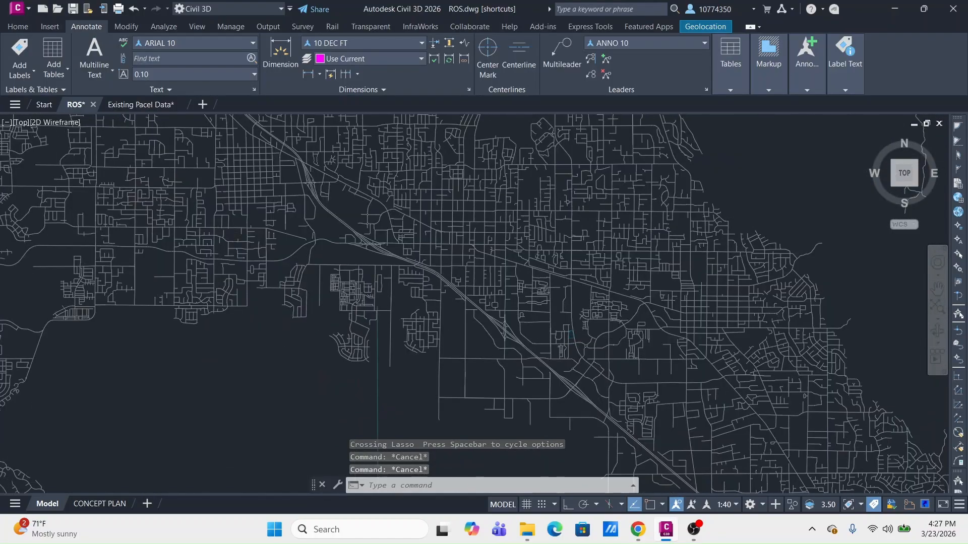
scroll(504, 252, up, 8)
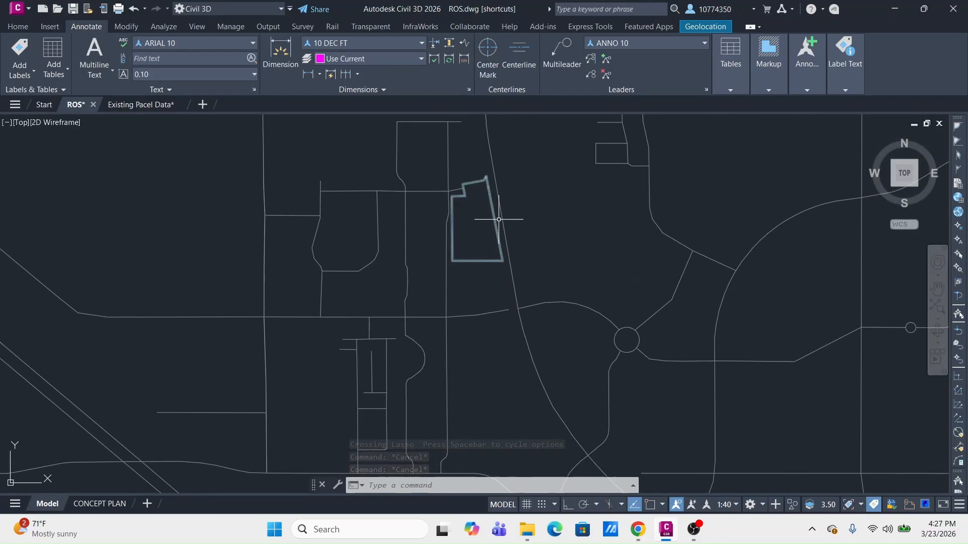
click(100, 503)
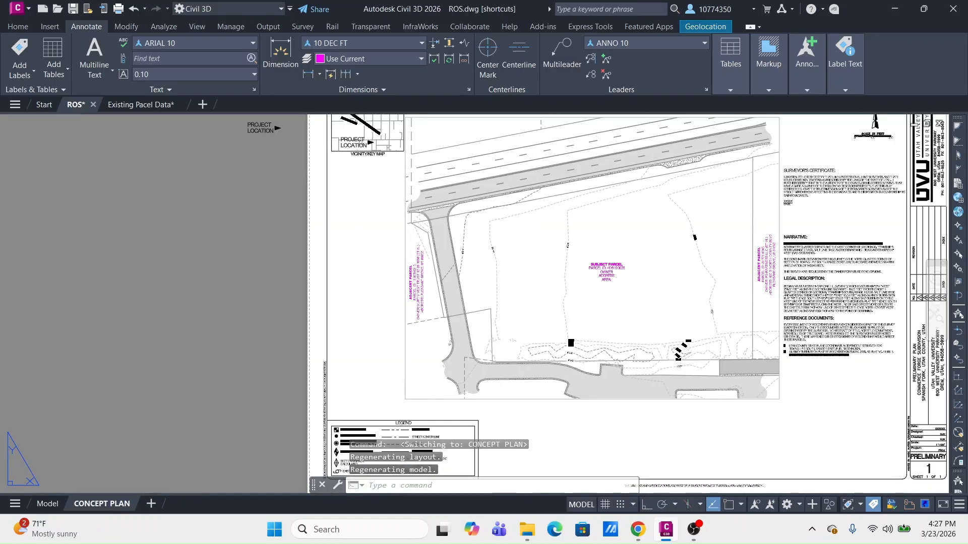
Step: Activate the vicinity map viewport and zoom and pan to center the project parcel
scroll(359, 265, up, 5)
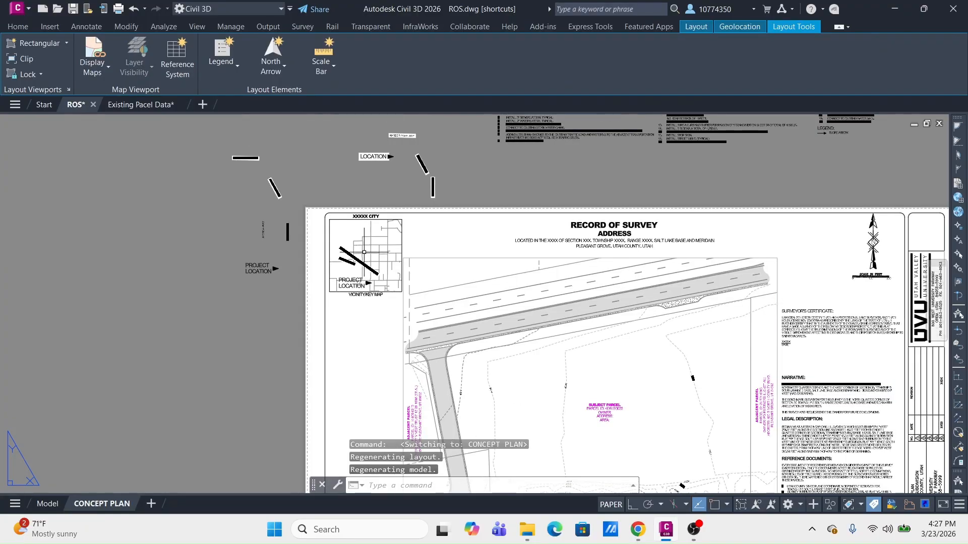
middle_drag(405, 237, 413, 212)
middle_drag(395, 162, 401, 206)
double_click(402, 206)
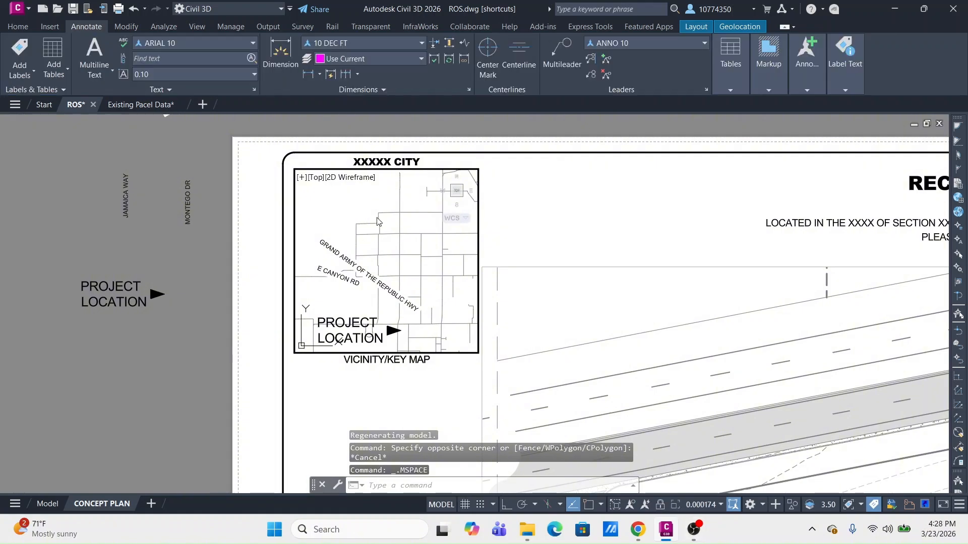
scroll(377, 222, down, 10)
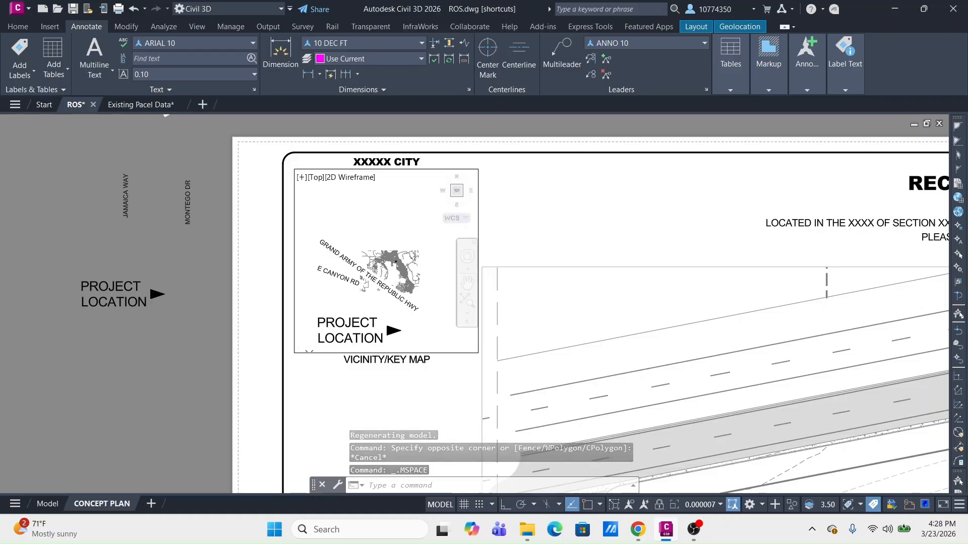
scroll(379, 256, up, 10)
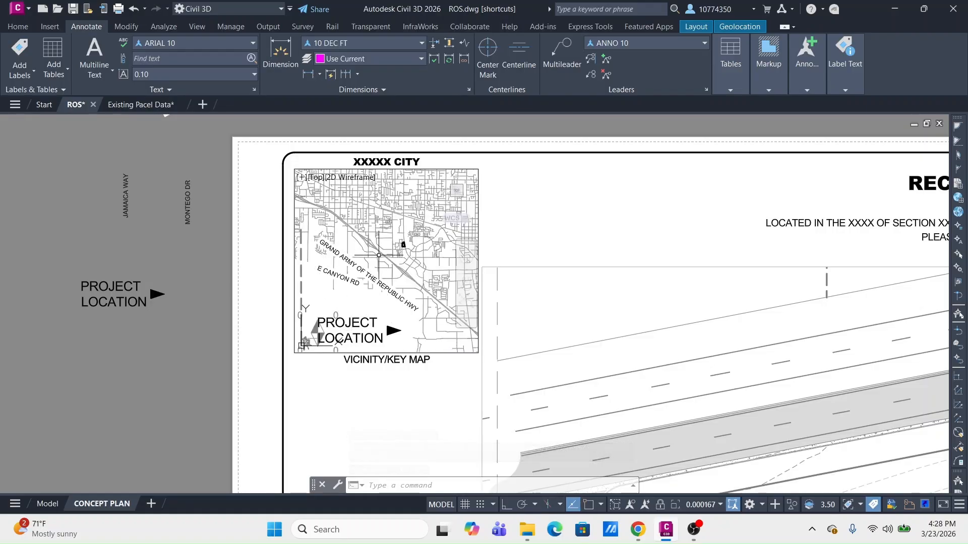
scroll(379, 255, up, 5)
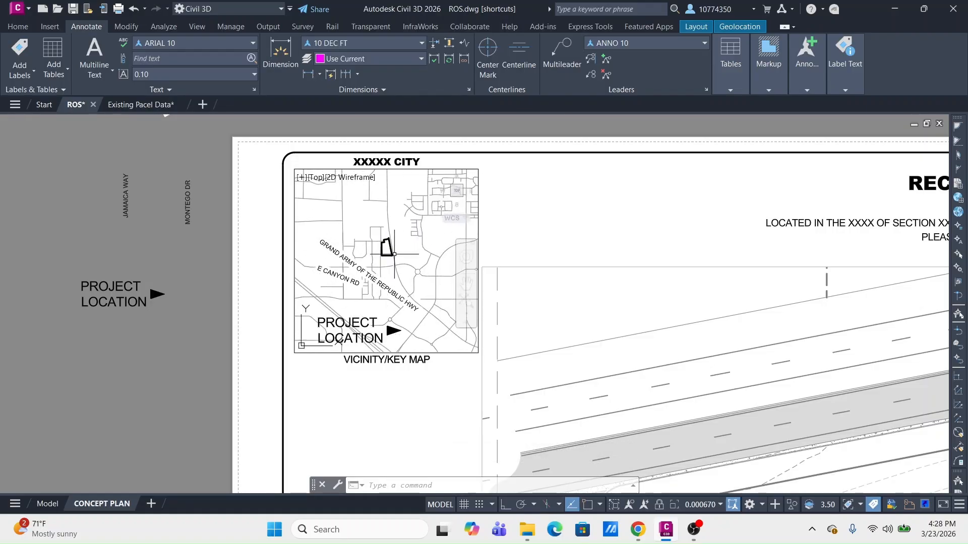
scroll(394, 254, up, 2)
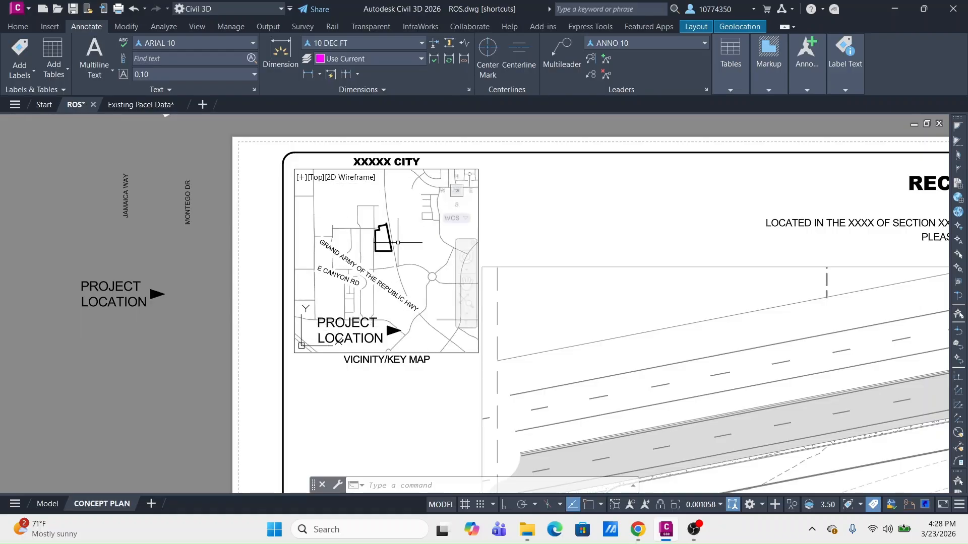
mouse_move(398, 242)
middle_down()
mouse_move(384, 249)
mouse_move(400, 253)
mouse_move(400, 233)
mouse_move(407, 259)
middle_up()
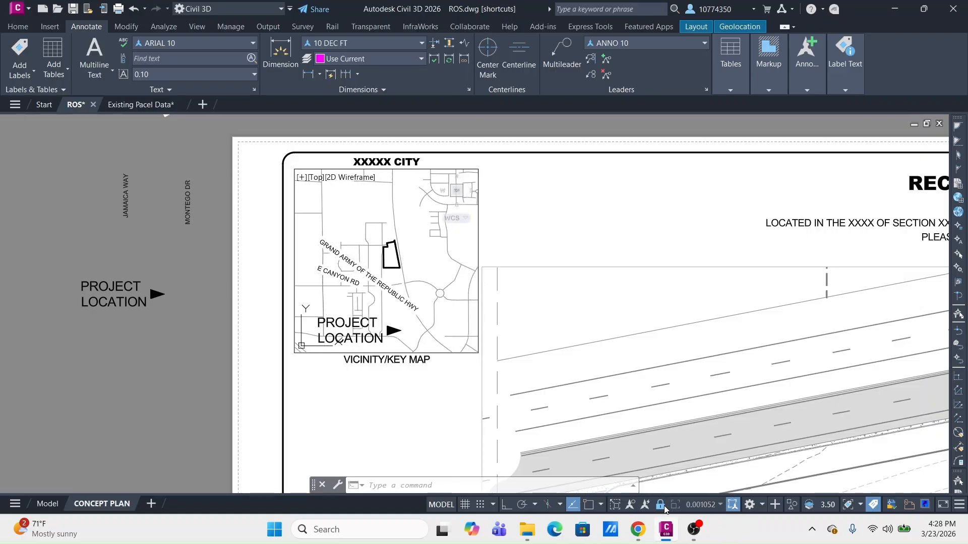
Step: Start the HATCH command (H) inside the vicinity map
click(382, 205)
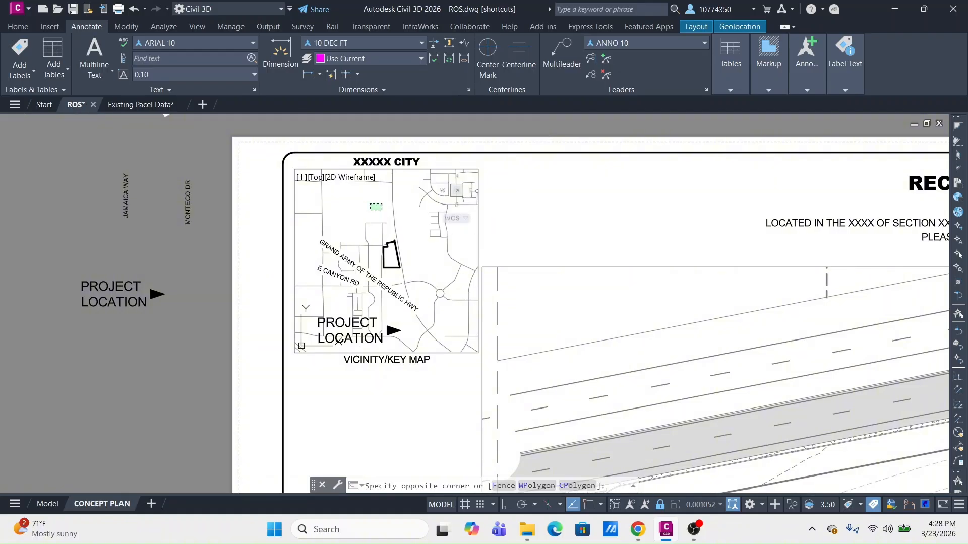
click(370, 209)
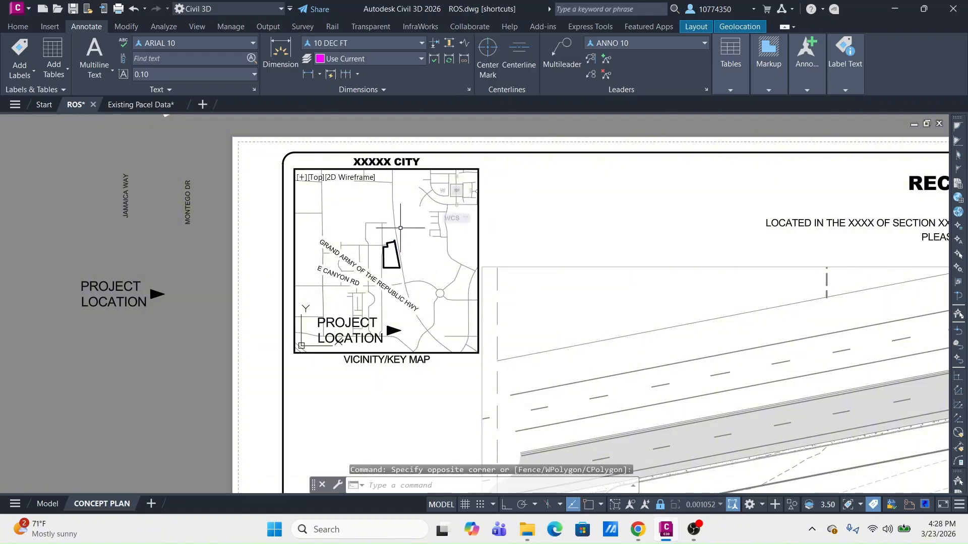
text(h)
key(Return)
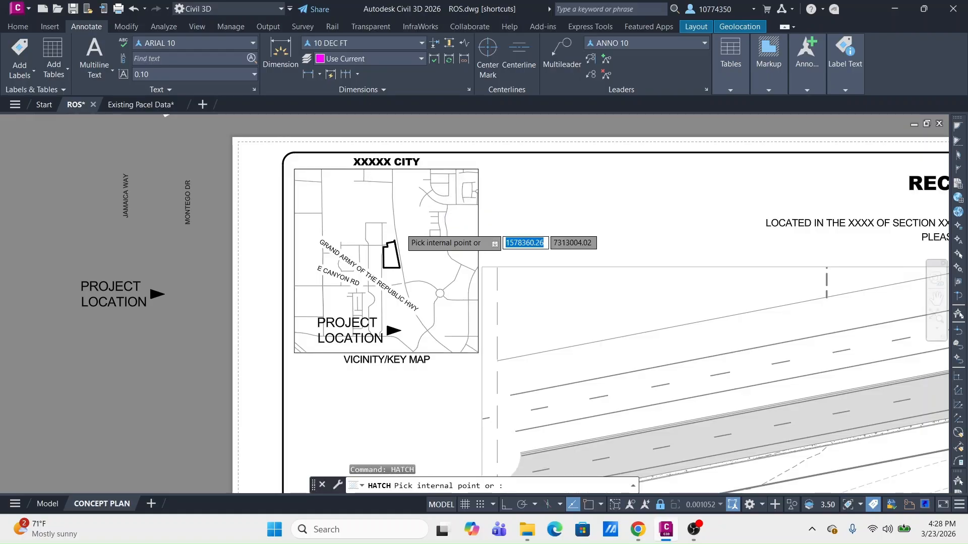
Step: Hatch the project parcel by picking a point inside it
scroll(401, 228, up, 4)
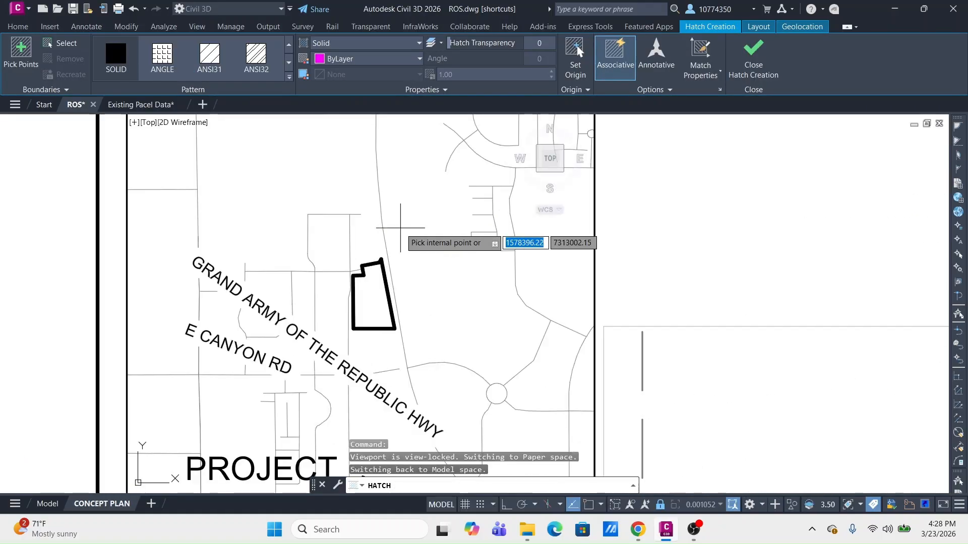
click(363, 317)
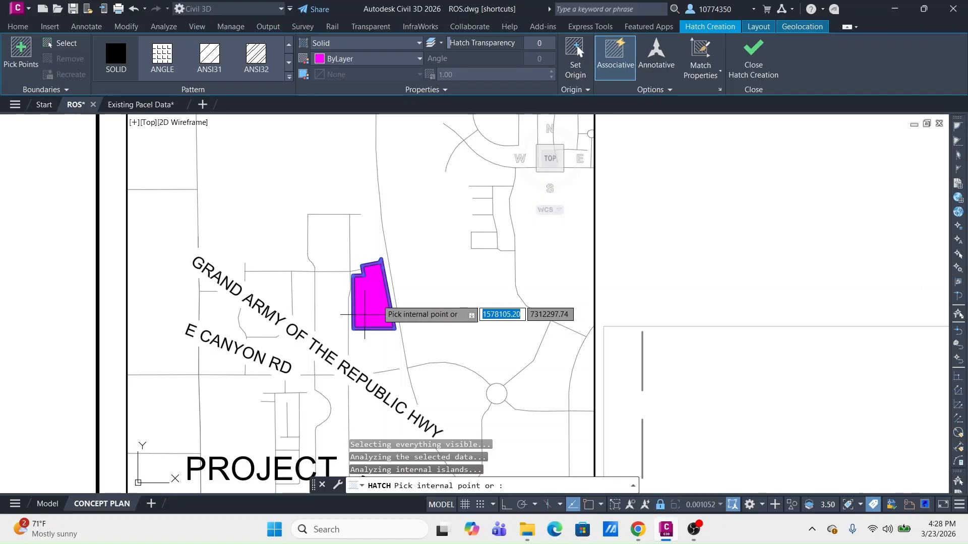
key(Return)
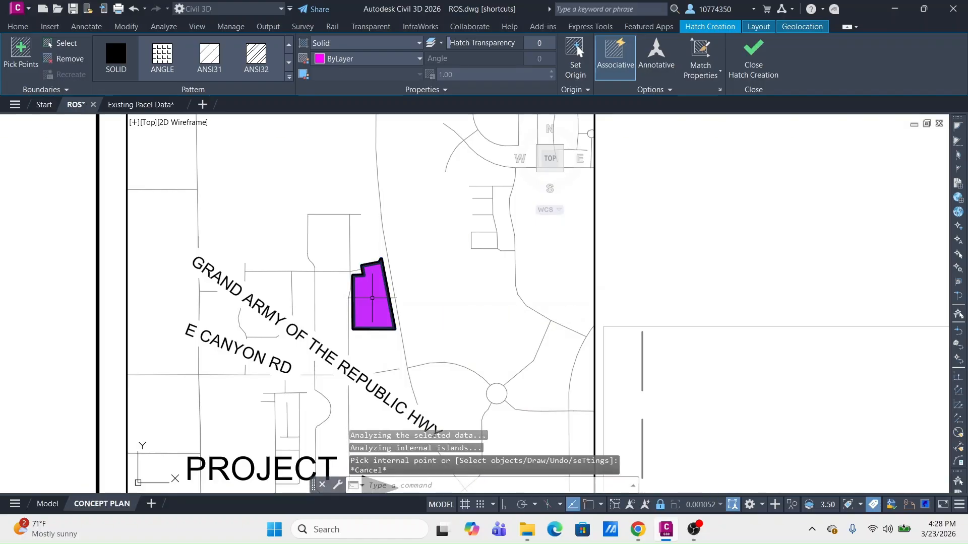
Step: Change the parcel hatch to the ANSI31 pattern, with scale 200 and then 500
click(371, 298)
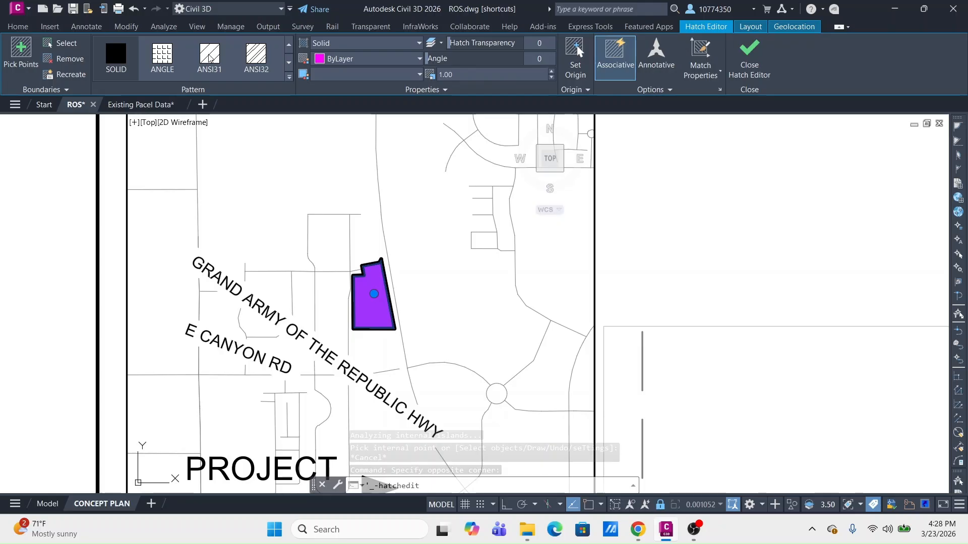
click(209, 58)
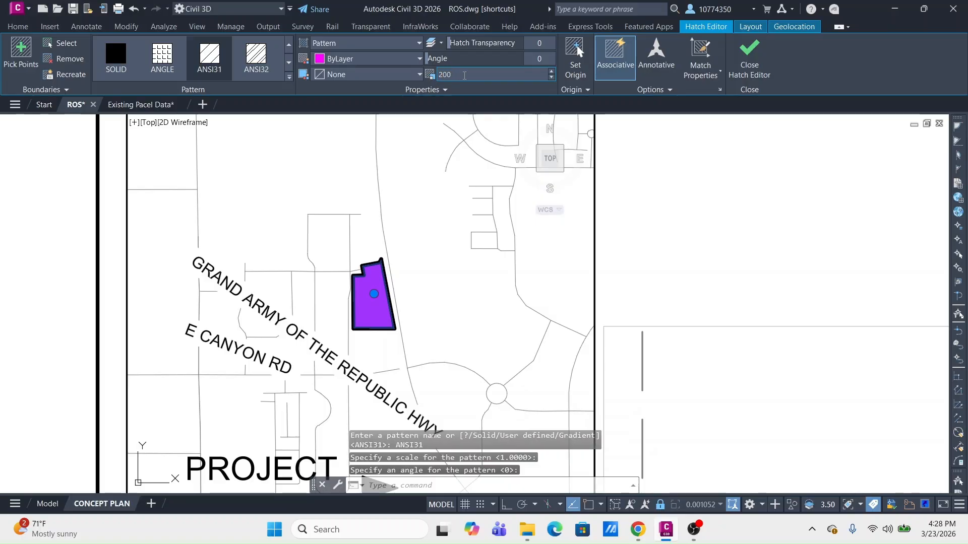
key(Return)
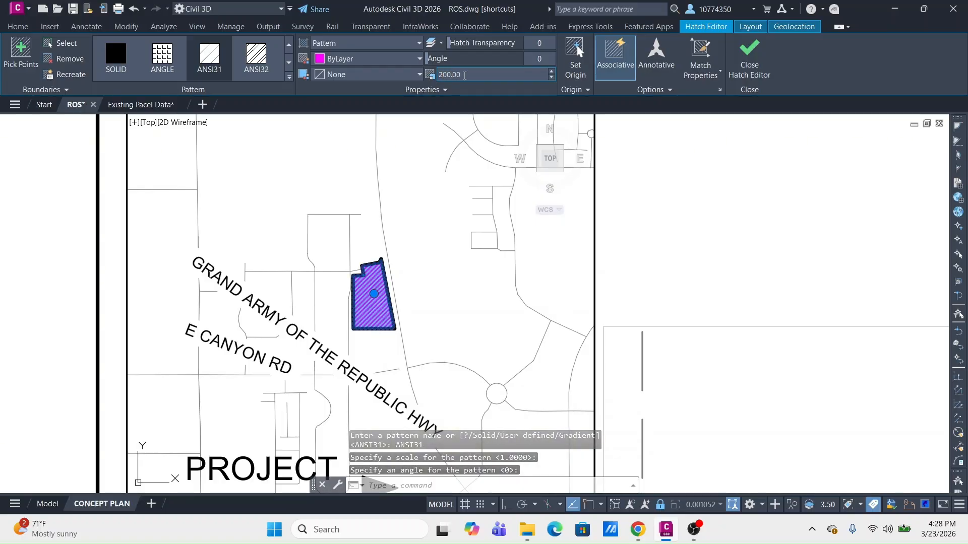
click(464, 75)
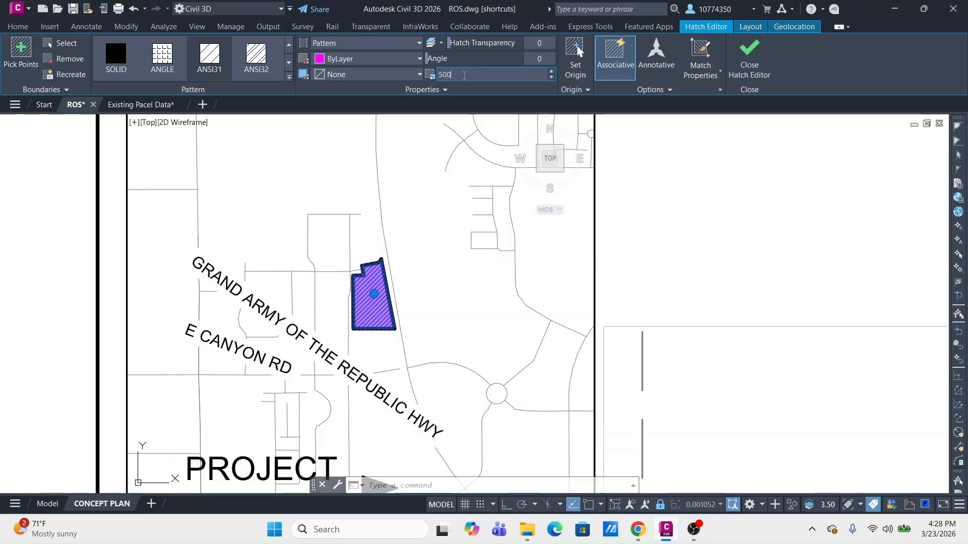
key(Return)
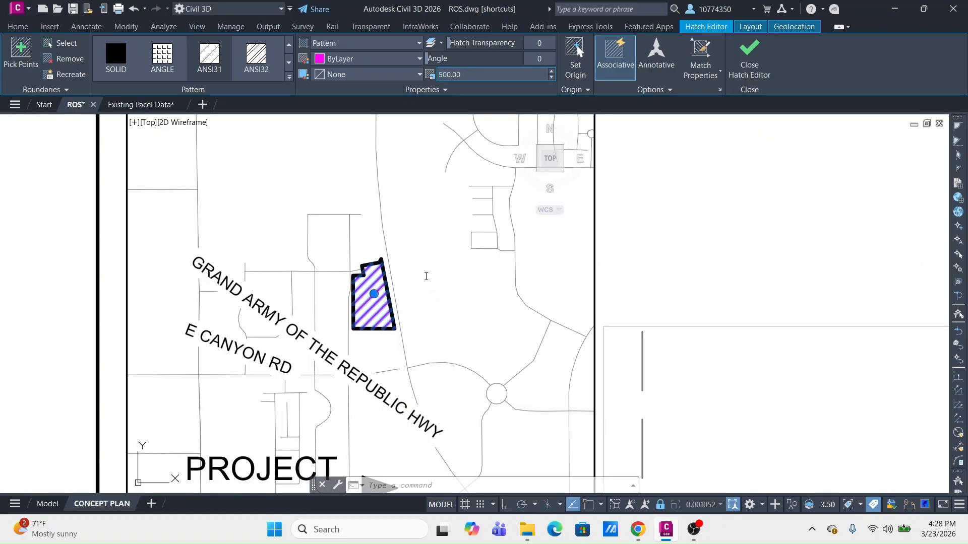
key(Escape)
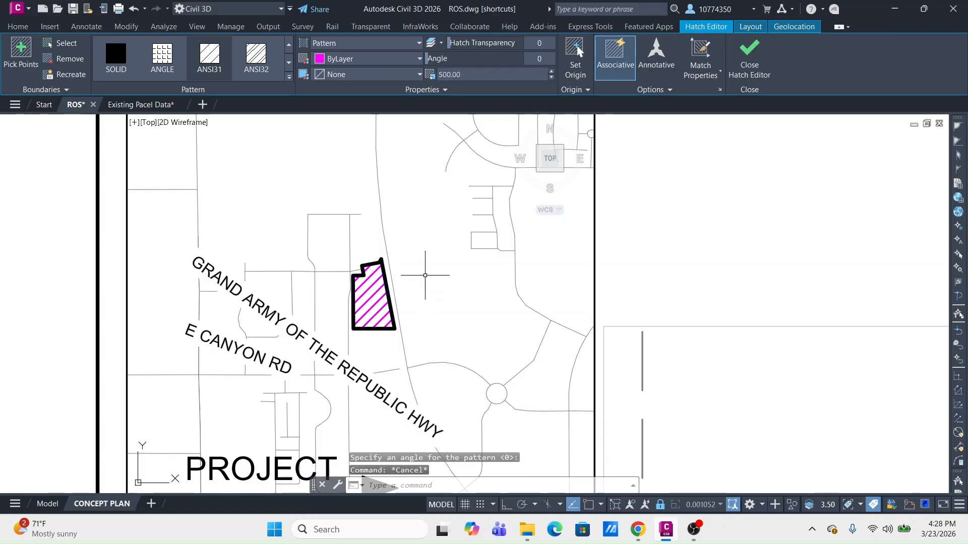
Step: Select the parcel hatch and assign it to the SV-PROP-HACH layer from the Layers list
key(space)
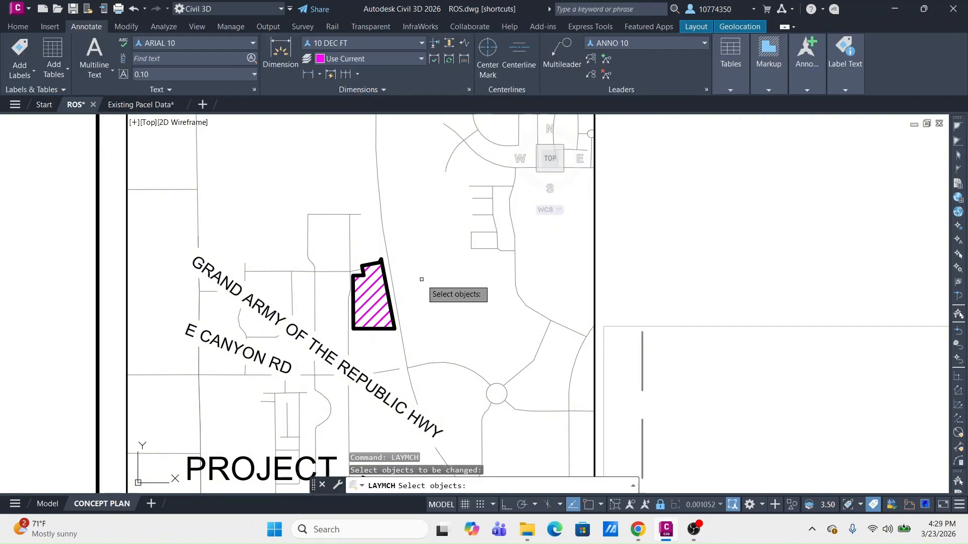
key(Escape)
click(373, 294)
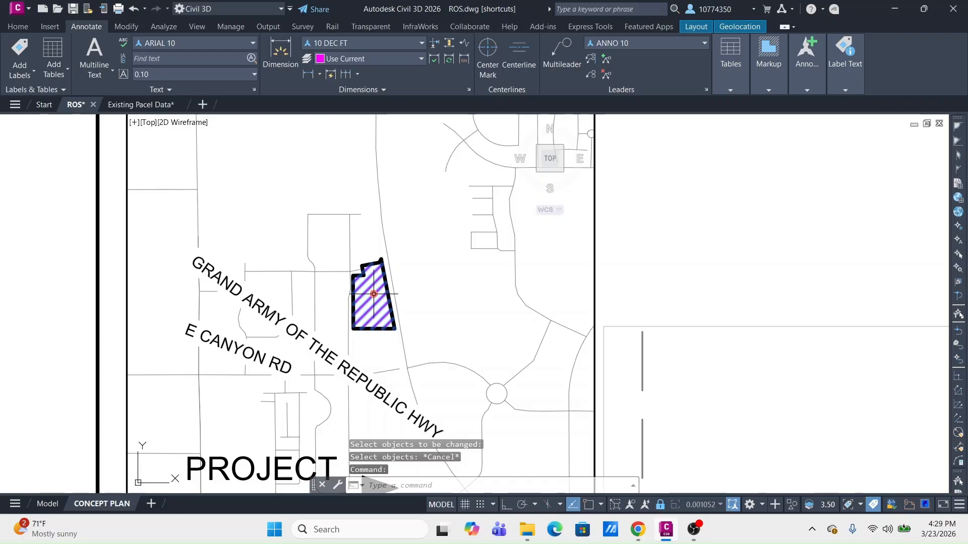
click(21, 25)
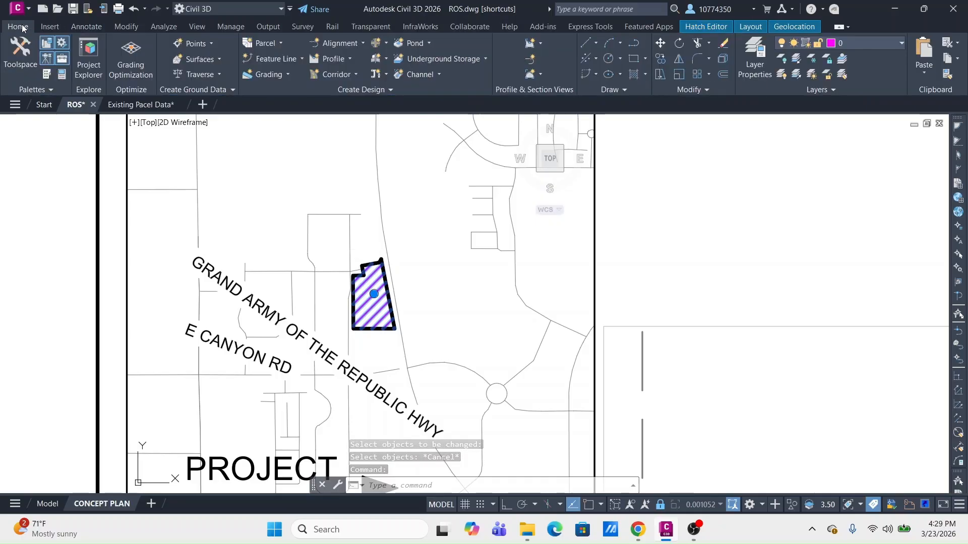
click(861, 43)
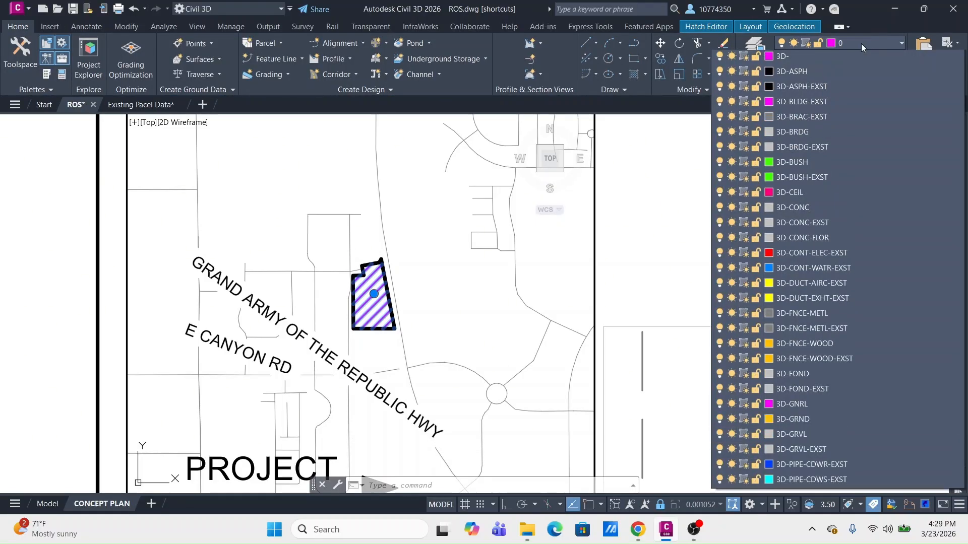
scroll(861, 43, down, 10)
scroll(799, 289, down, 15)
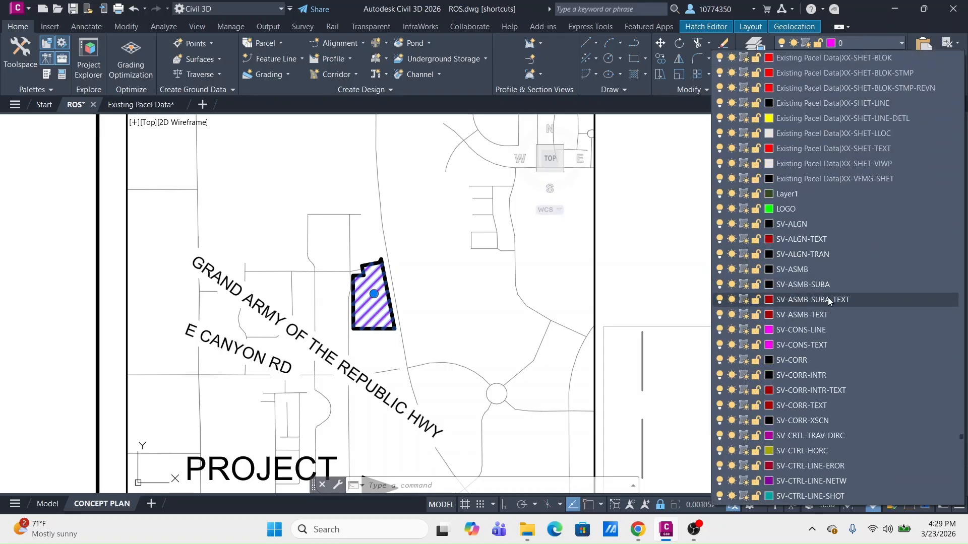
scroll(837, 292, down, 20)
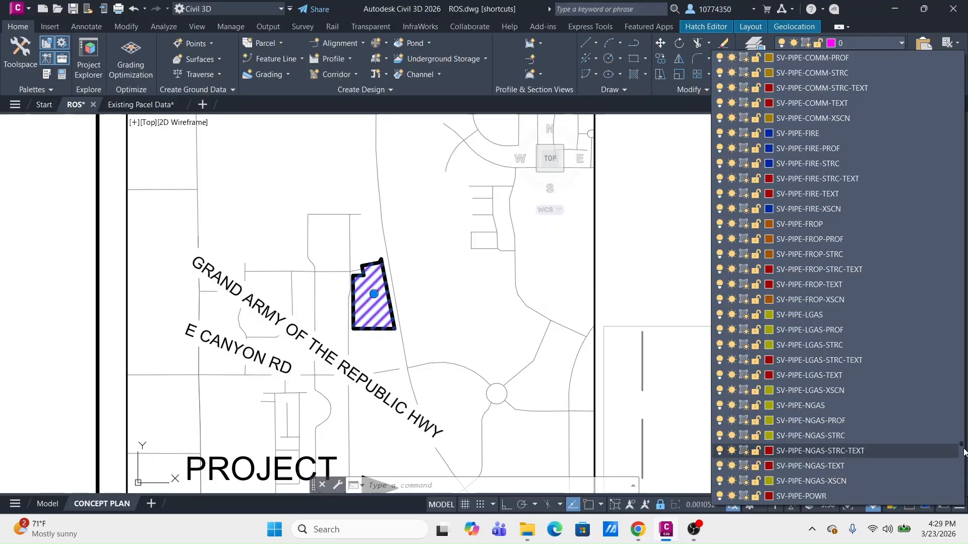
mouse_move(963, 452)
mouse_down()
mouse_move(963, 495)
mouse_move(962, 452)
mouse_up()
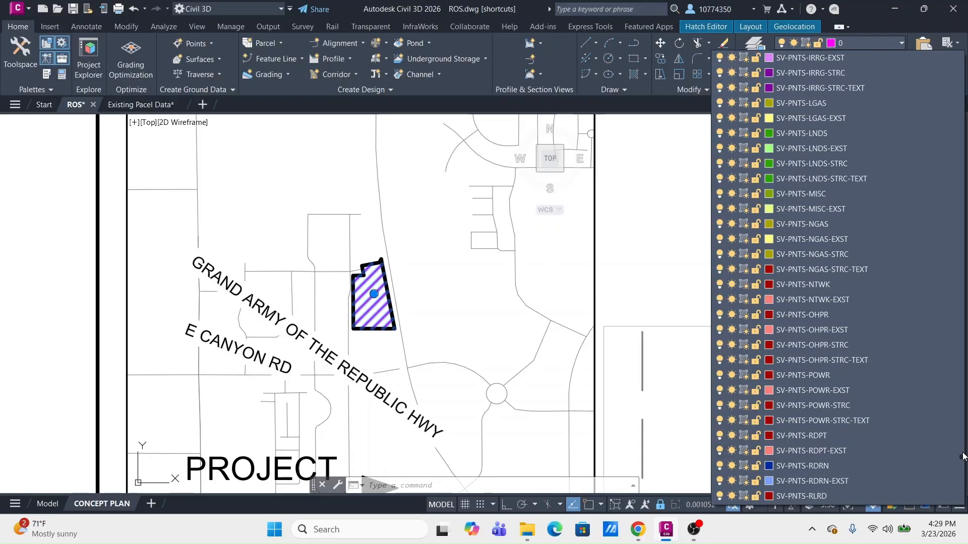
scroll(831, 361, down, 2)
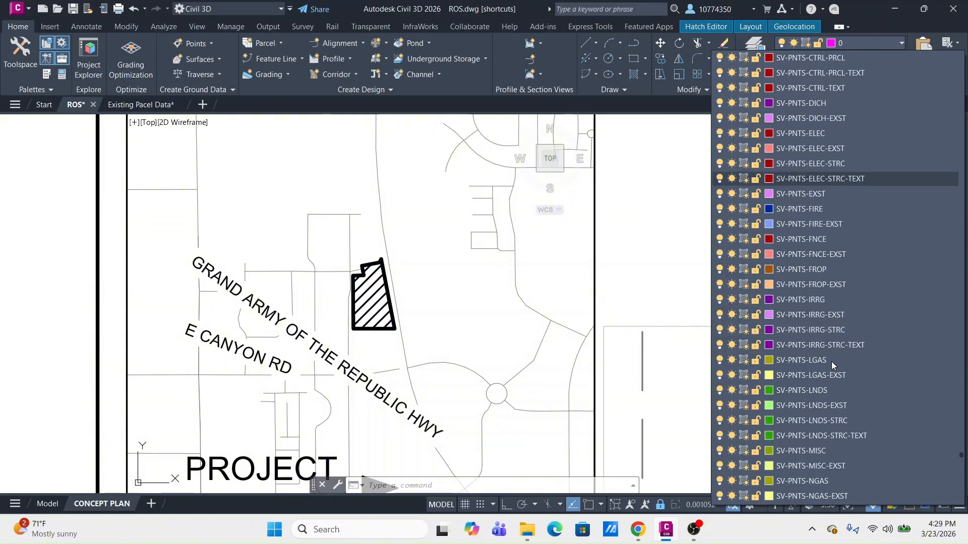
scroll(831, 362, up, 3)
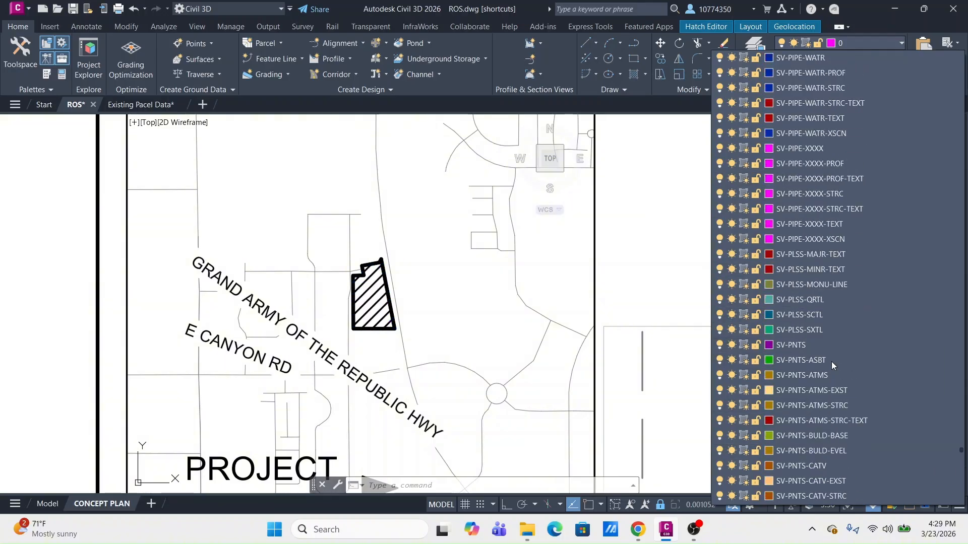
scroll(831, 361, down, 15)
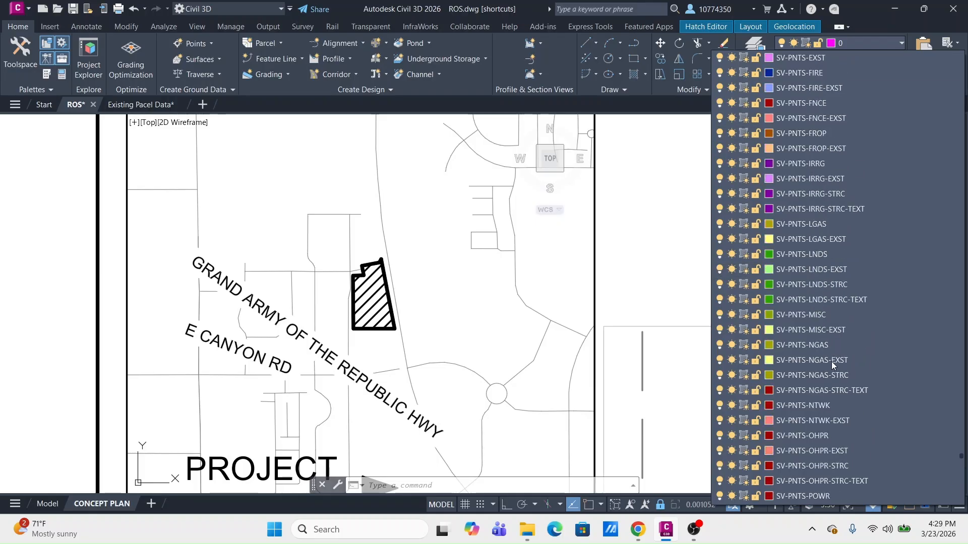
scroll(831, 361, down, 12)
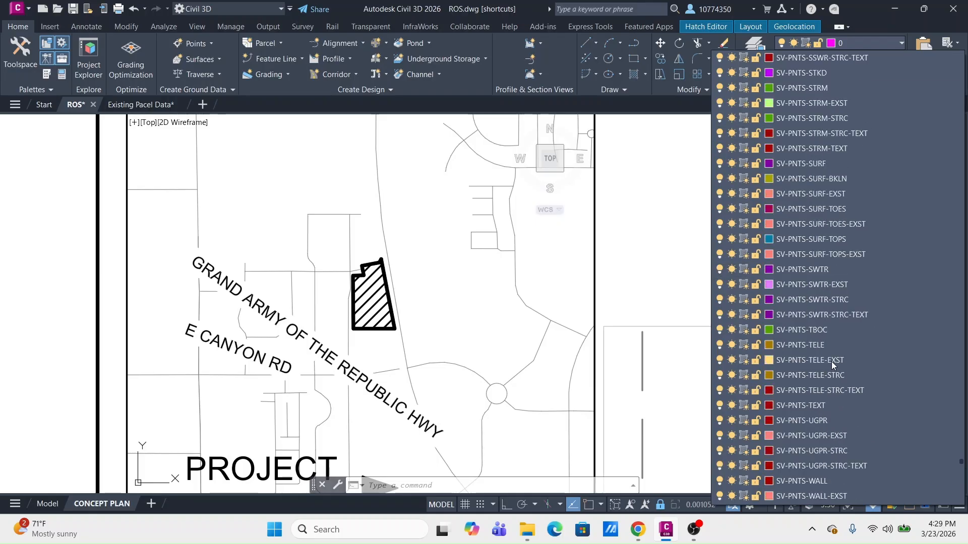
scroll(838, 362, down, 5)
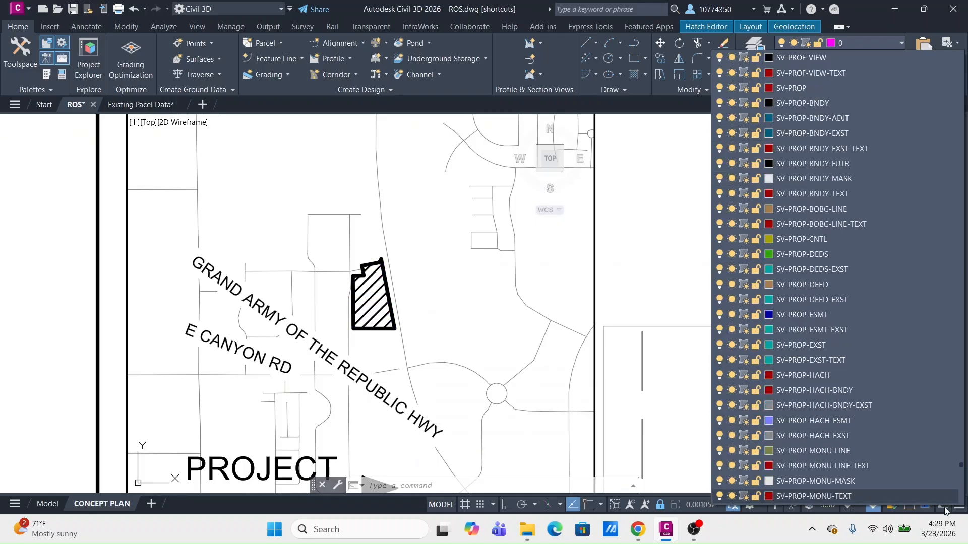
click(819, 377)
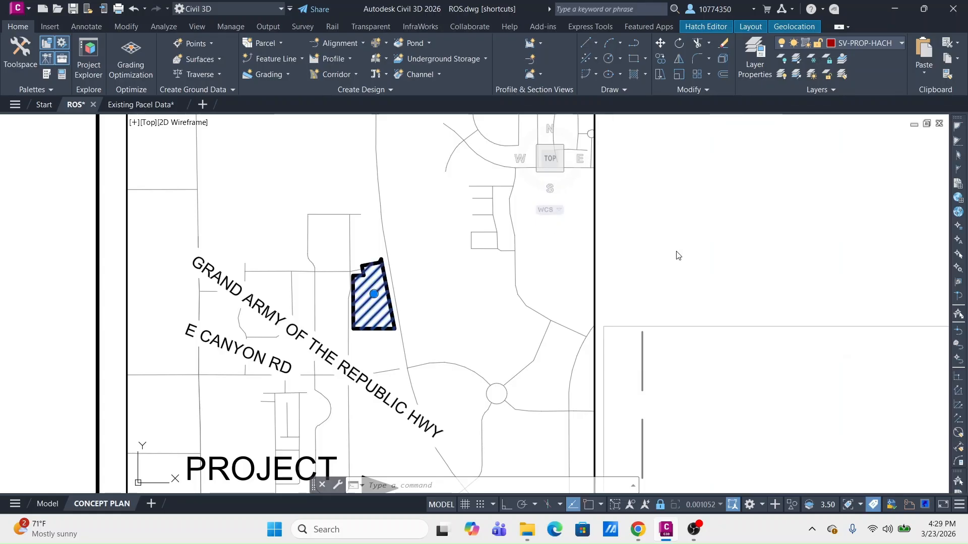
Step: Move the PROJECT LOCATION text and arrow from the arrow tip to beside the hatched parcel
double_click(651, 241)
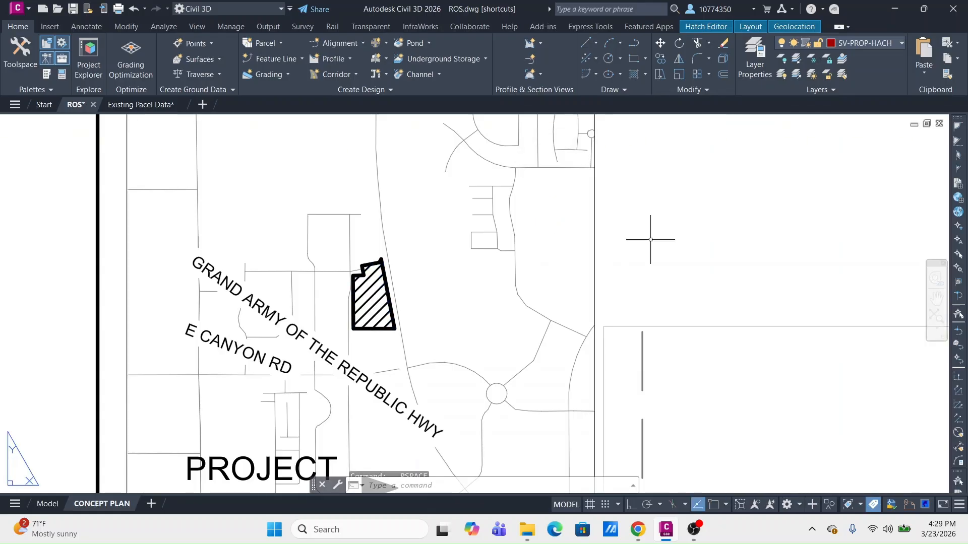
scroll(530, 296, down, 3)
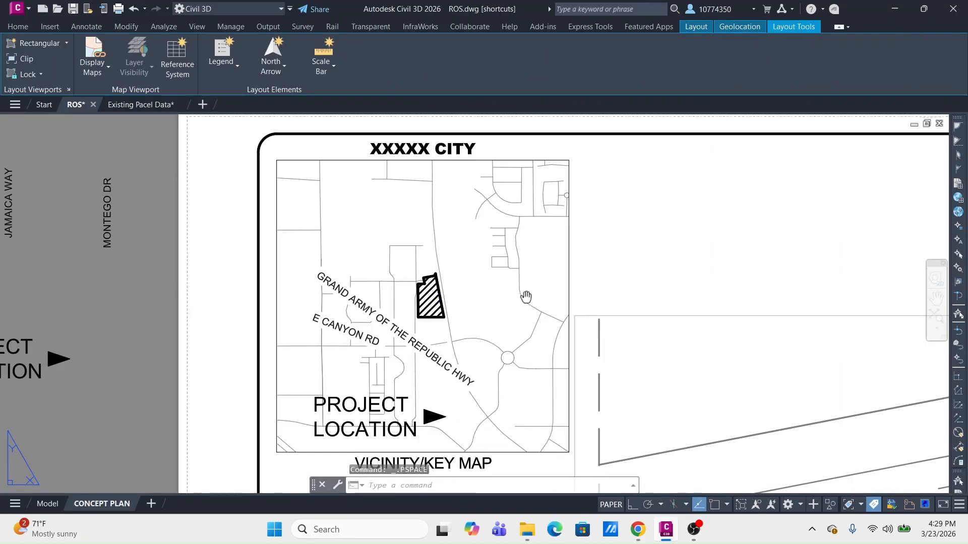
middle_drag(525, 296, 561, 270)
click(331, 347)
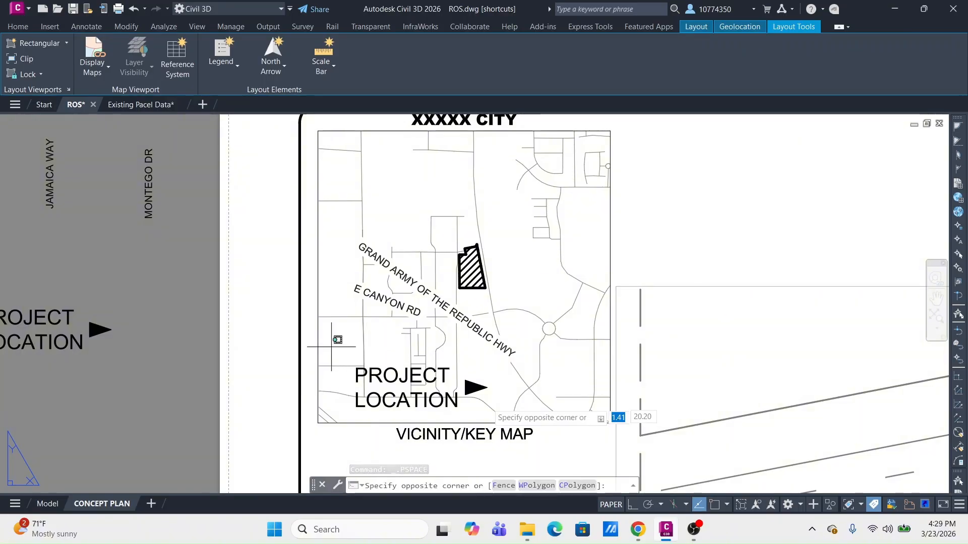
click(499, 416)
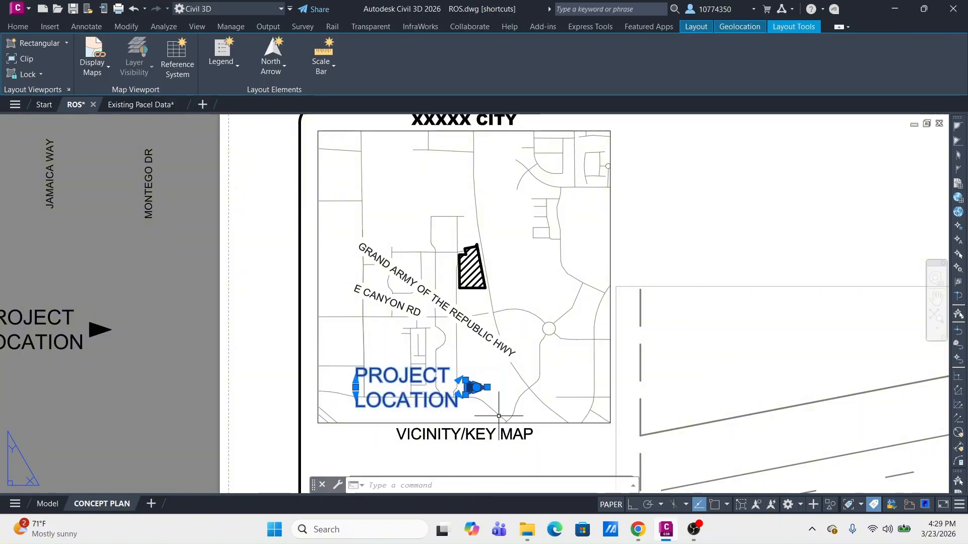
text(M)
key(Return)
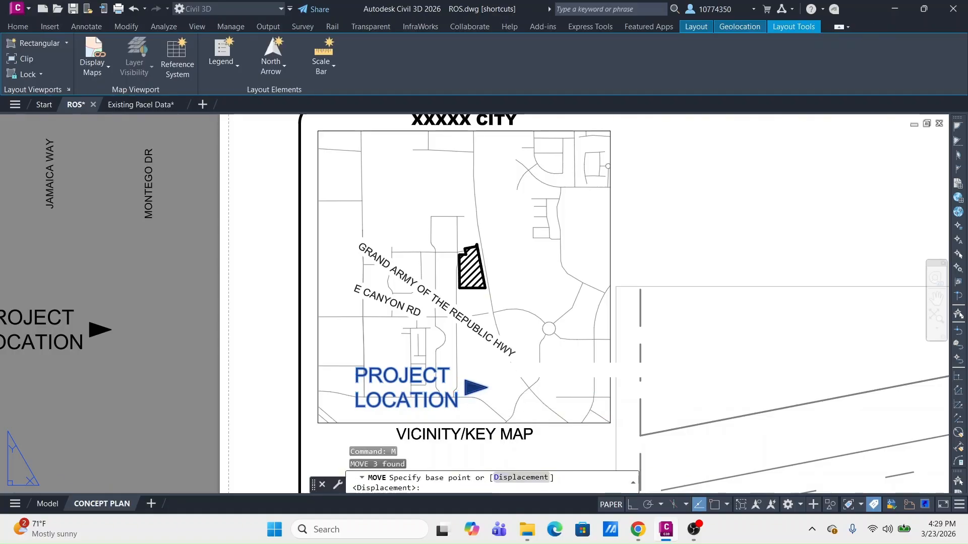
click(483, 387)
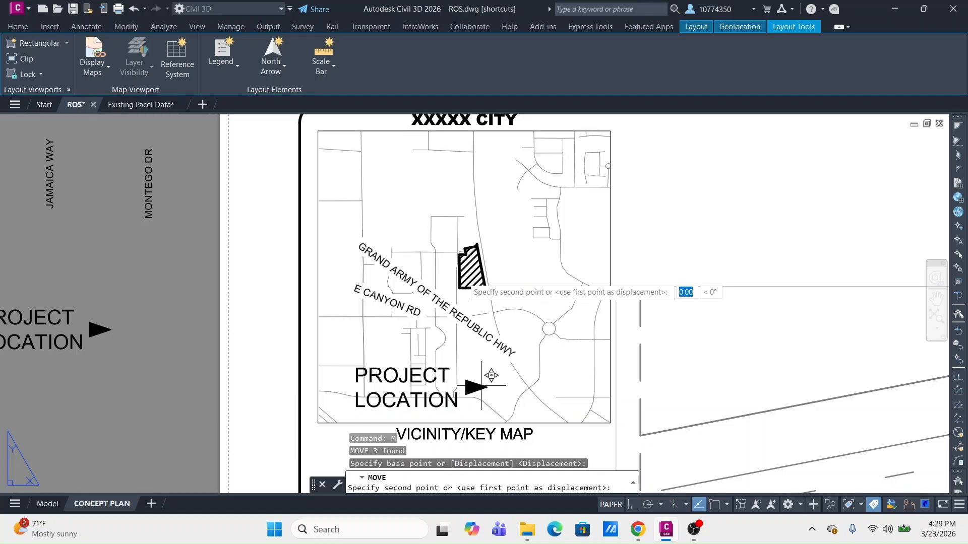
scroll(449, 261, up, 4)
click(453, 266)
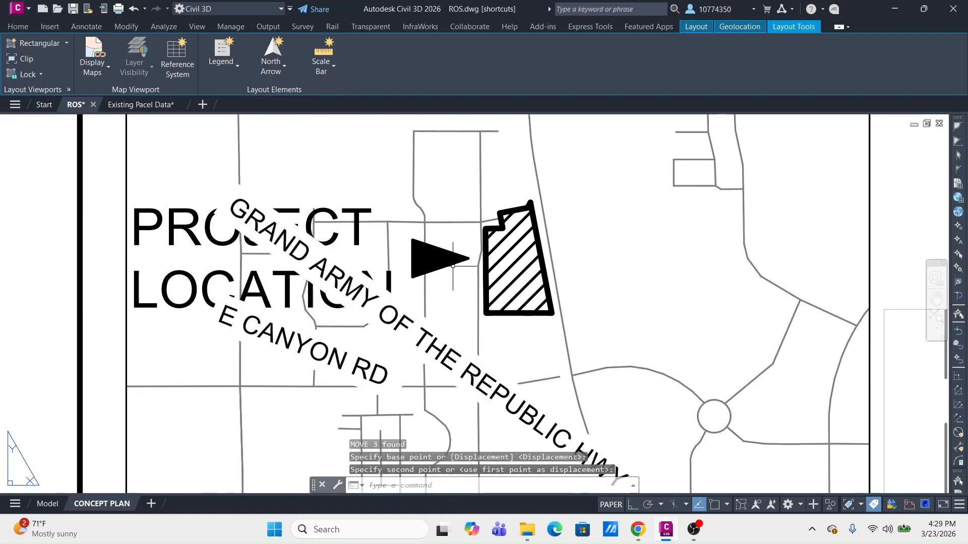
Step: Recenter the vicinity map and select the GRAND ARMY OF THE REPUBLIC HWY label
scroll(488, 302, down, 4)
middle_drag(521, 318, 459, 289)
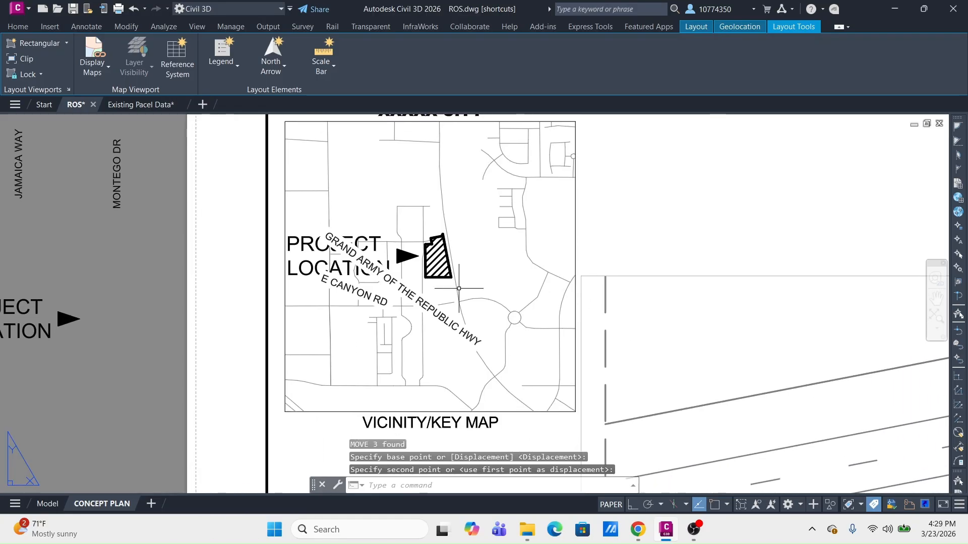
click(383, 279)
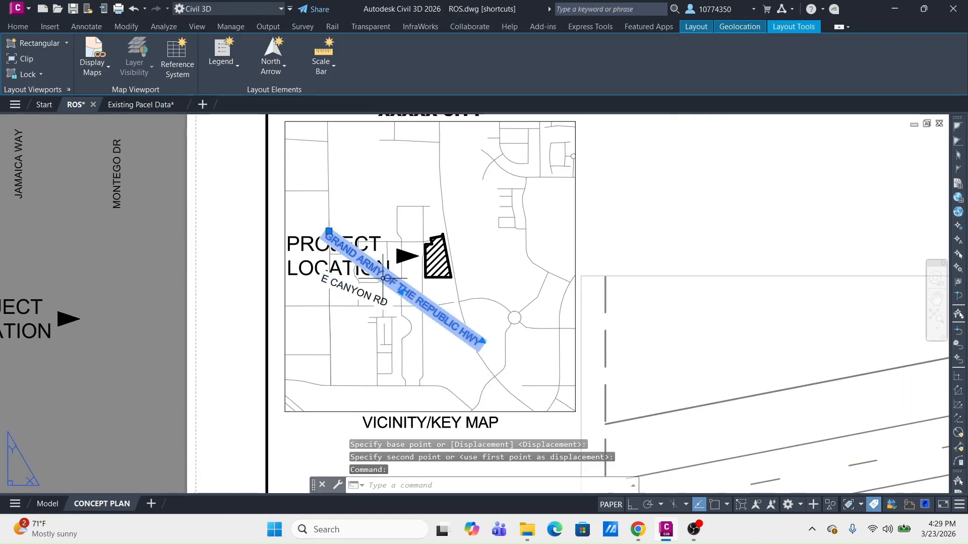
Step: Relocate the highway label beside the parcel's east road and rotate it to follow the road
click(329, 230)
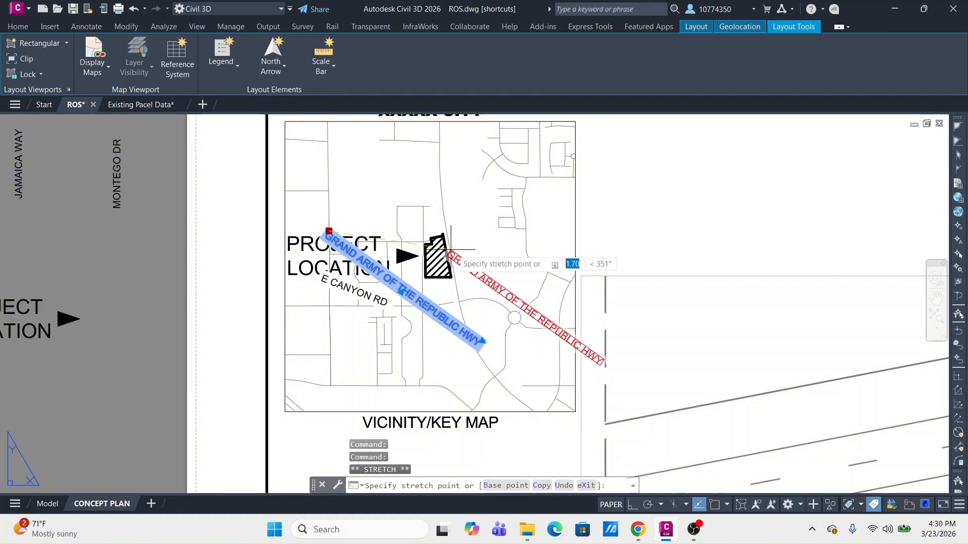
click(468, 264)
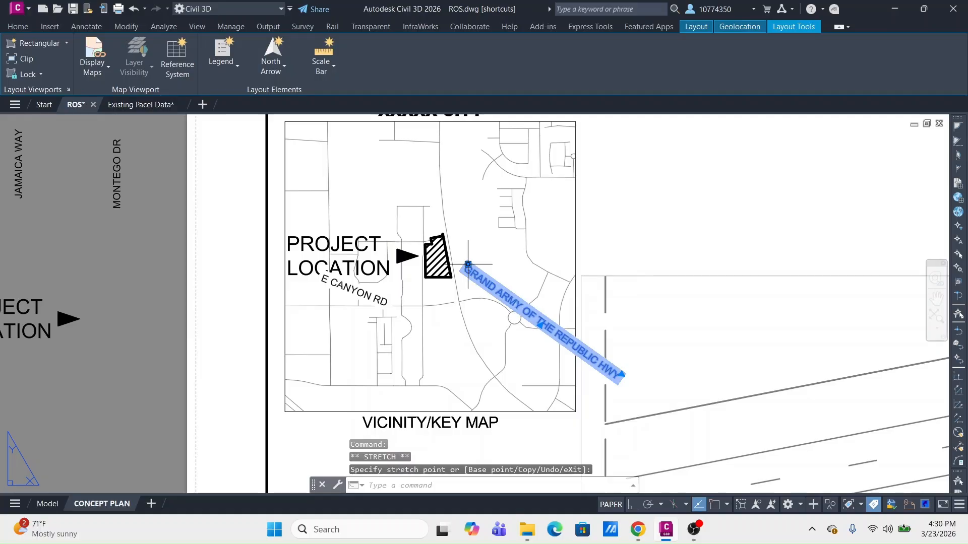
text(ro)
key(Return)
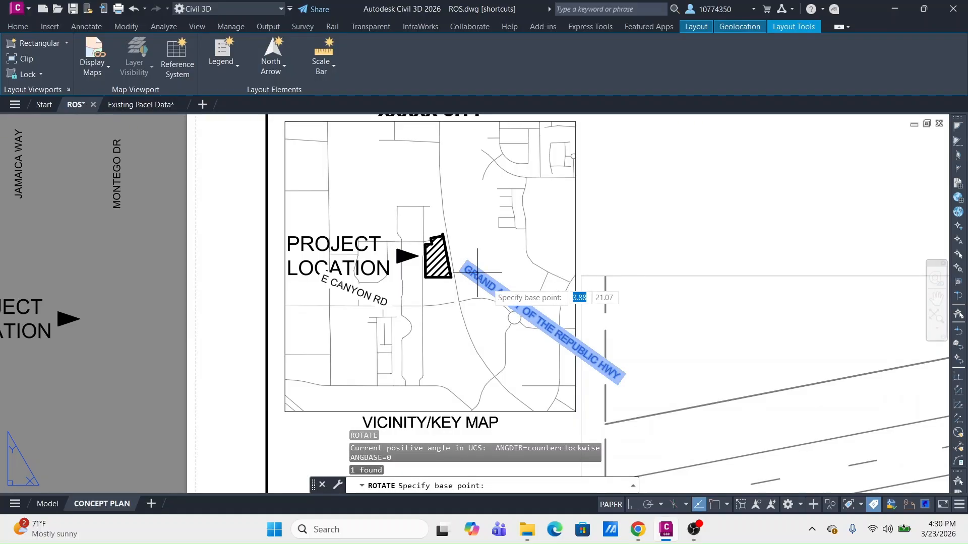
click(481, 275)
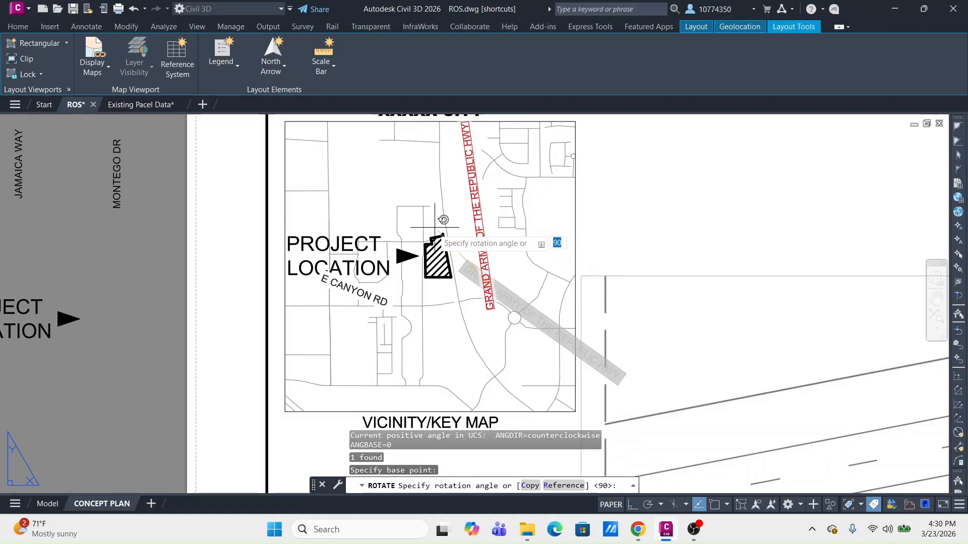
click(437, 226)
Step: Move the E CANYON RD label lower along its road and recenter the vicinity map
click(383, 299)
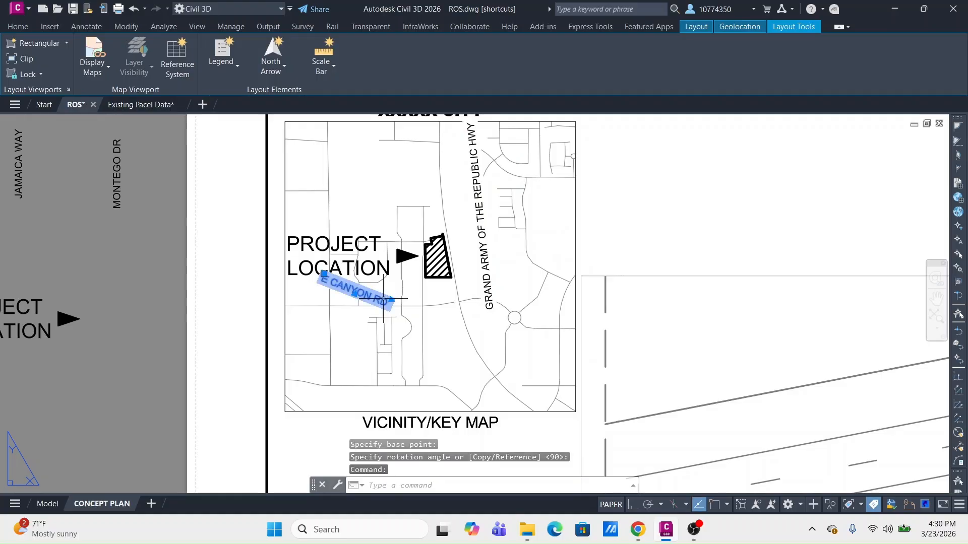
click(324, 275)
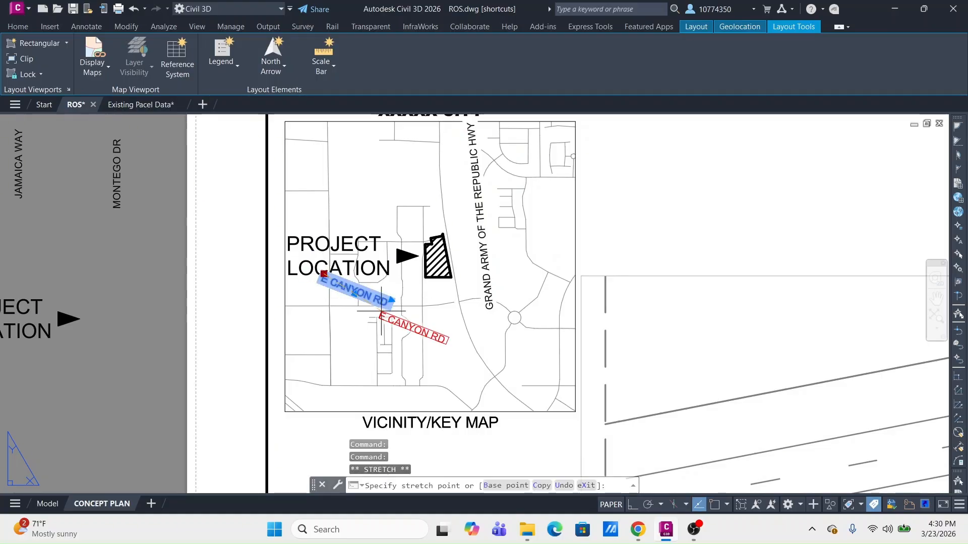
click(430, 342)
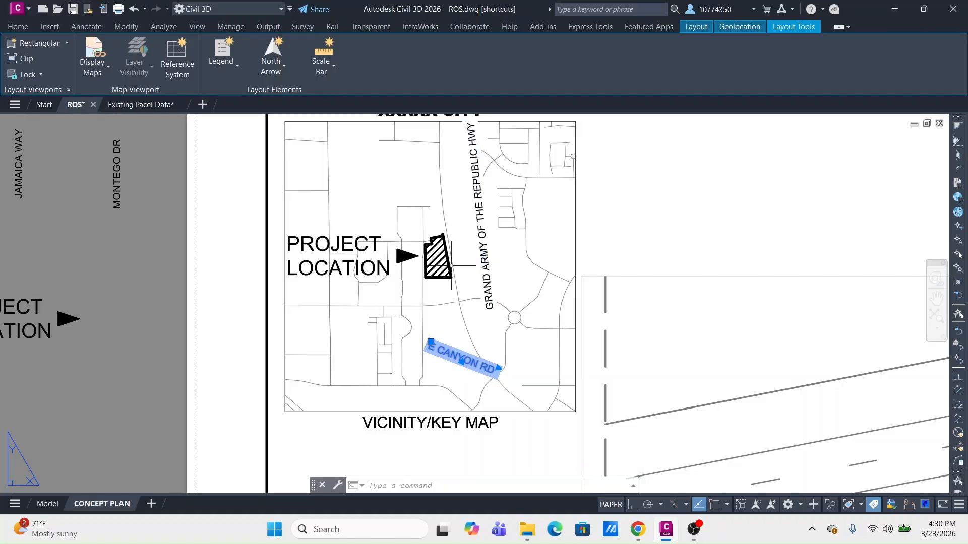
key(Escape)
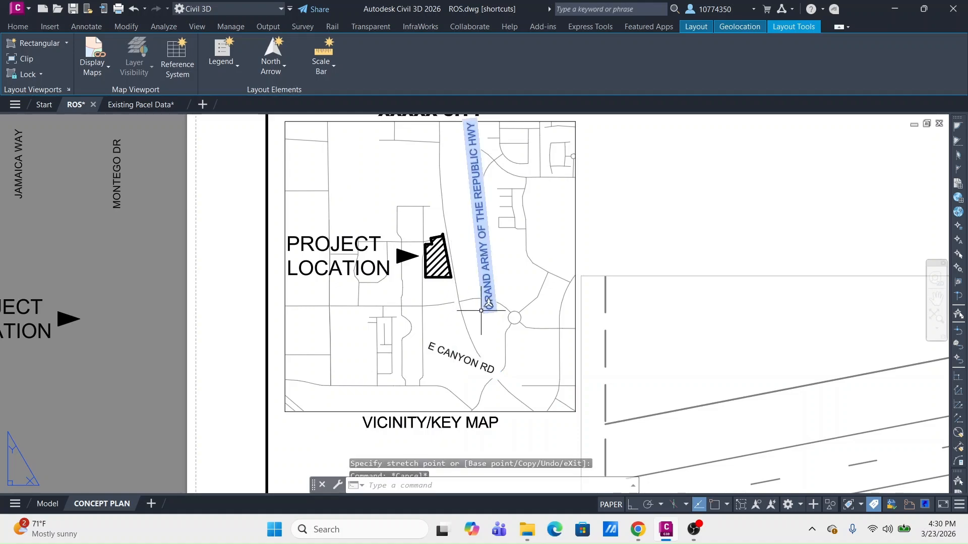
key(Escape)
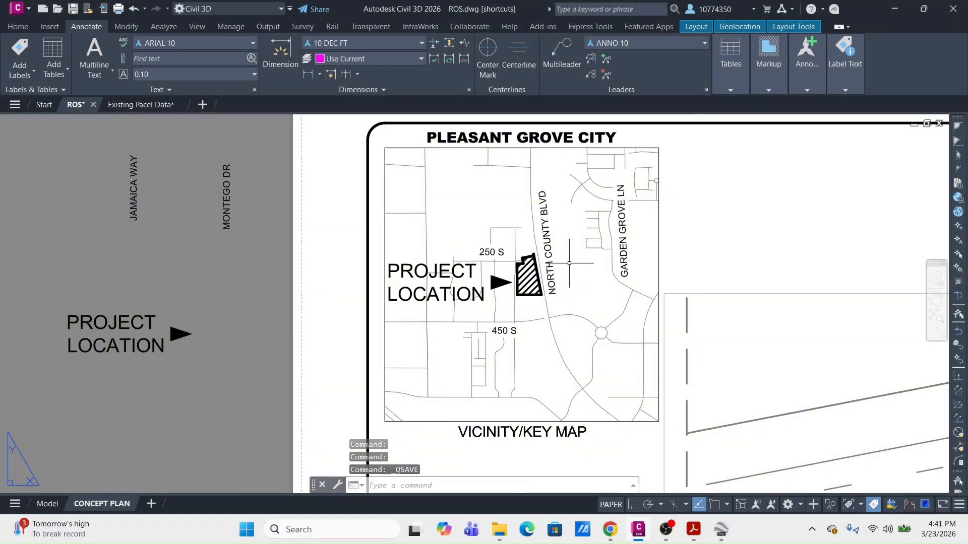
mouse_move(618, 281)
middle_down()
mouse_move(583, 263)
mouse_move(604, 294)
middle_up()
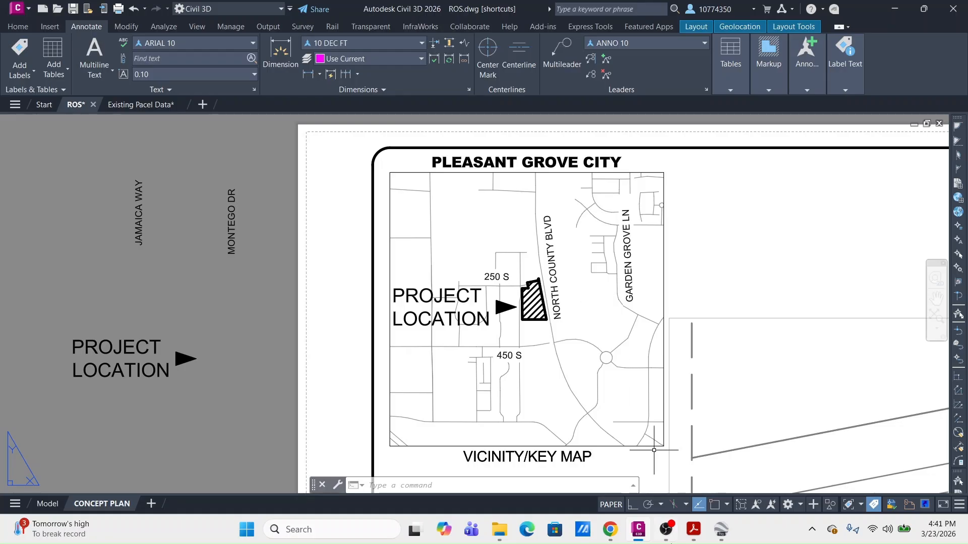
click(665, 529)
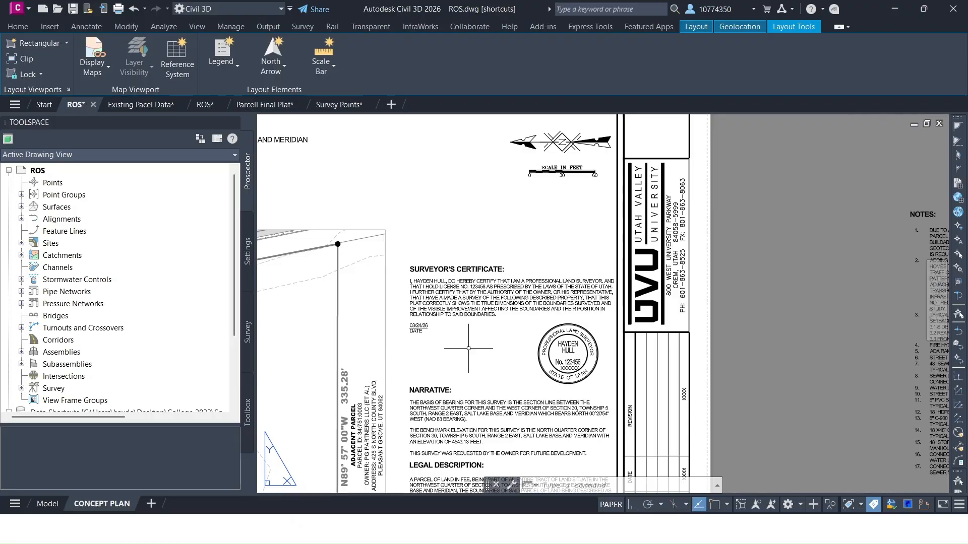
scroll(468, 348, up, 2)
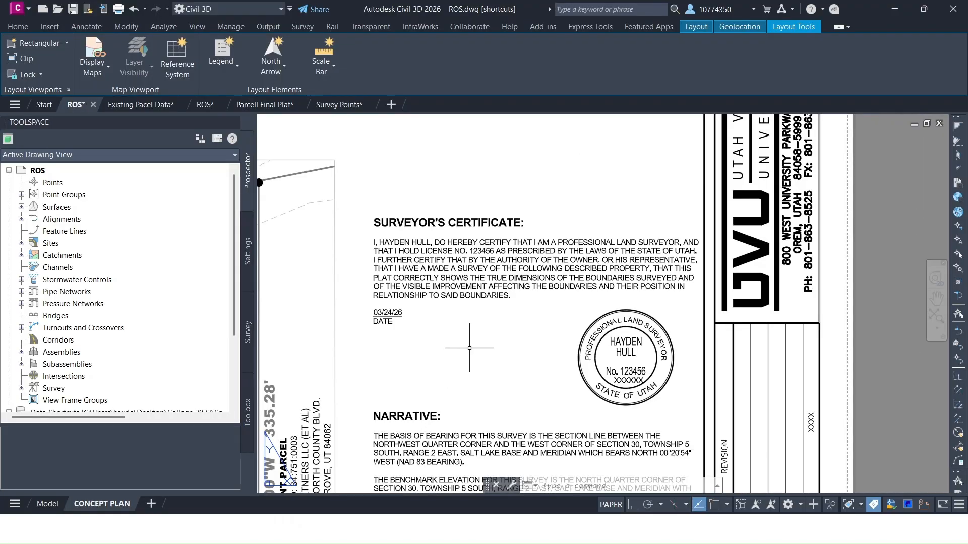
middle_drag(515, 358, 538, 217)
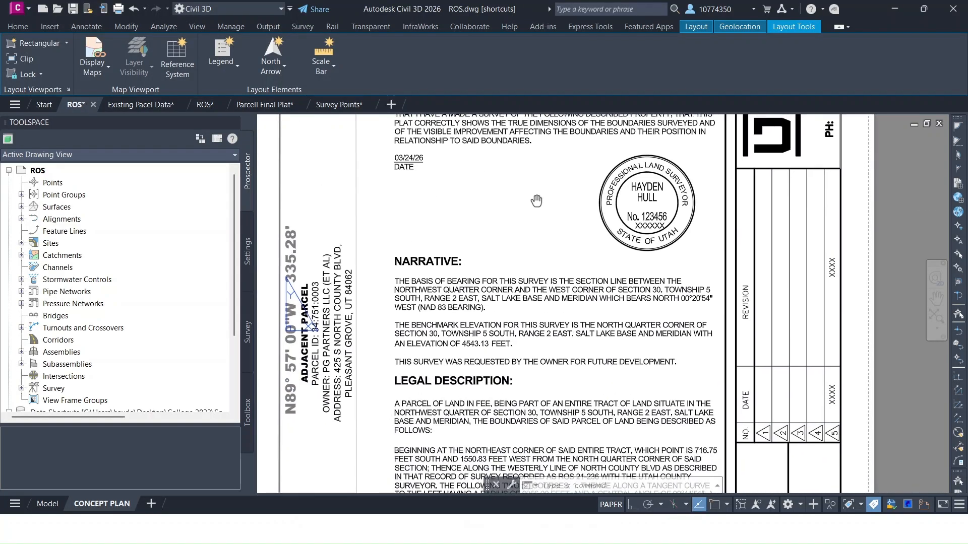
middle_drag(517, 351, 520, 212)
middle_drag(544, 355, 520, 224)
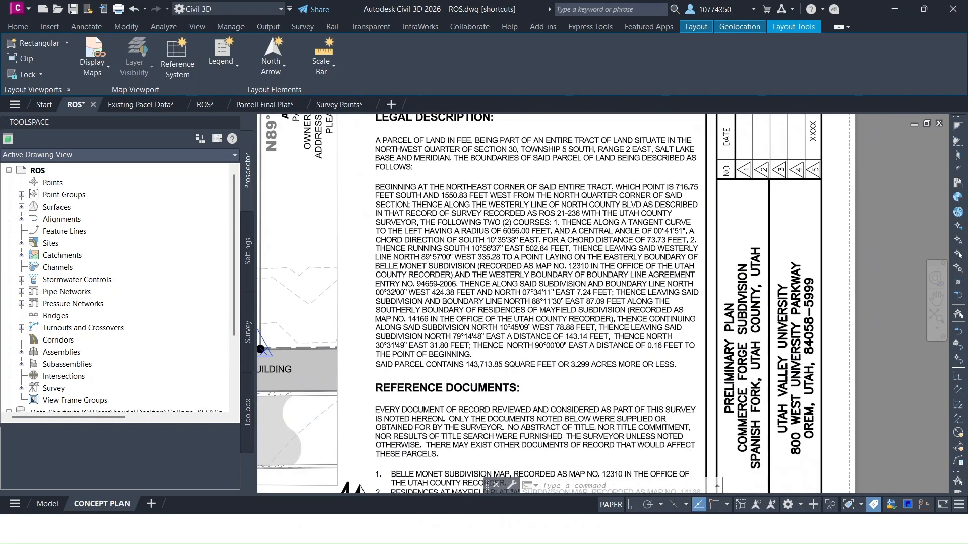
middle_drag(510, 357, 528, 365)
middle_drag(545, 245, 546, 371)
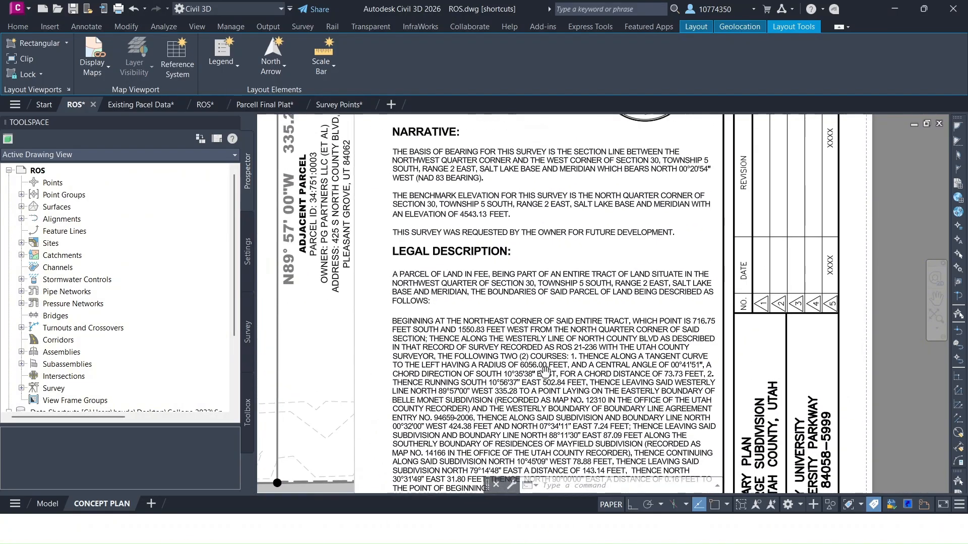
middle_drag(558, 282, 566, 385)
middle_drag(550, 248, 557, 405)
scroll(558, 266, up, 2)
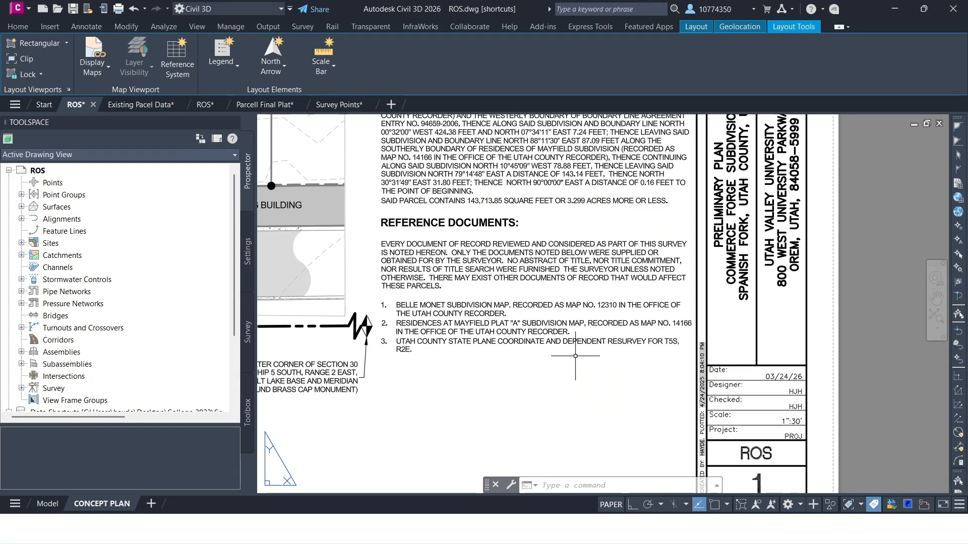
scroll(575, 356, down, 2)
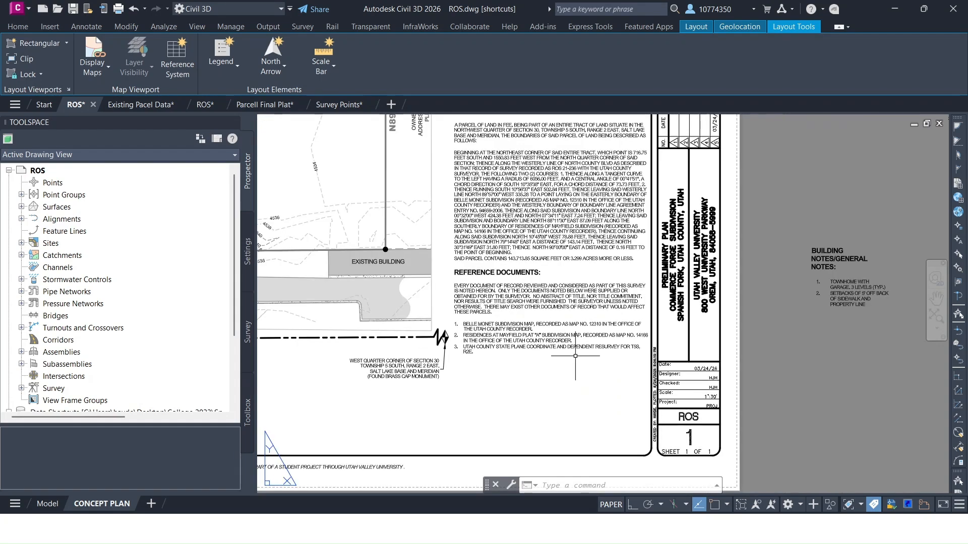
middle_drag(692, 254, 627, 254)
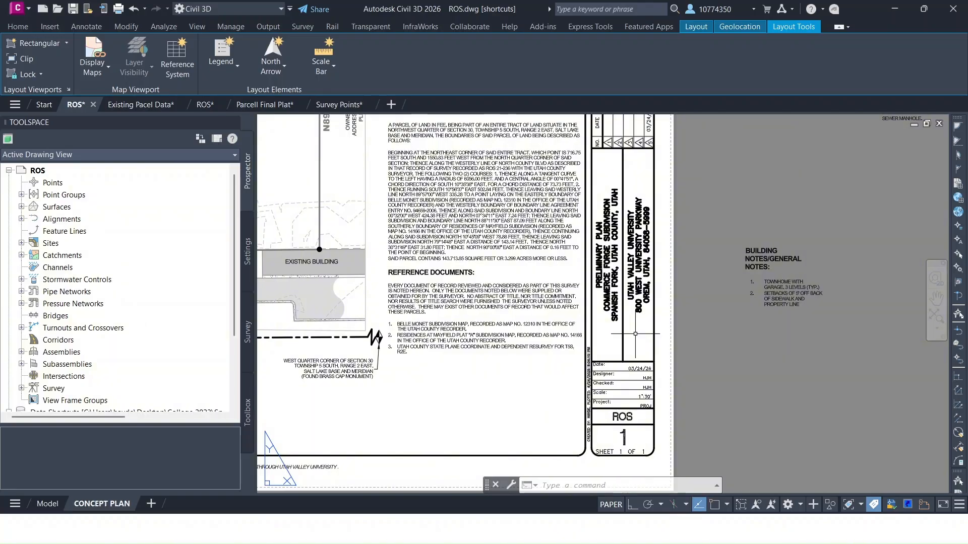
middle_drag(677, 175, 679, 199)
scroll(654, 406, up, 5)
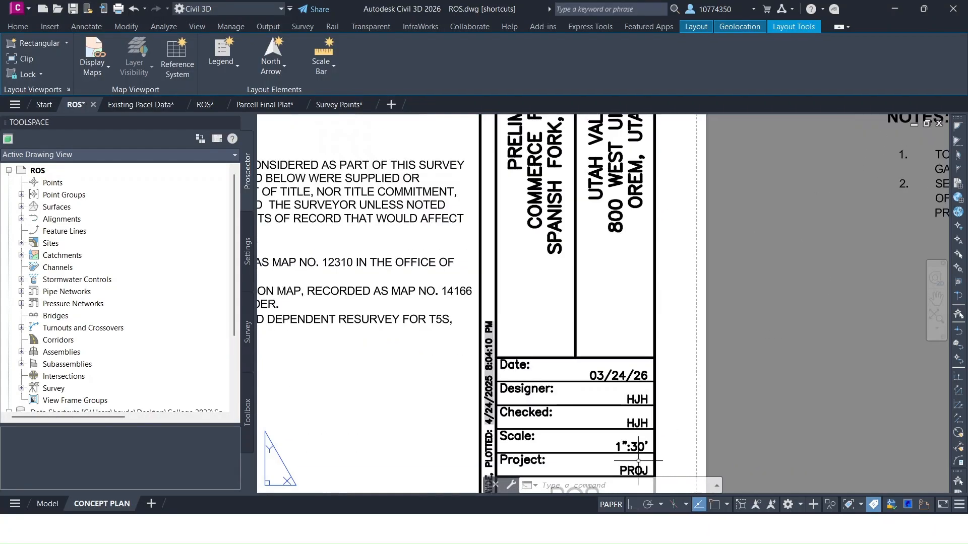
scroll(652, 363, down, 4)
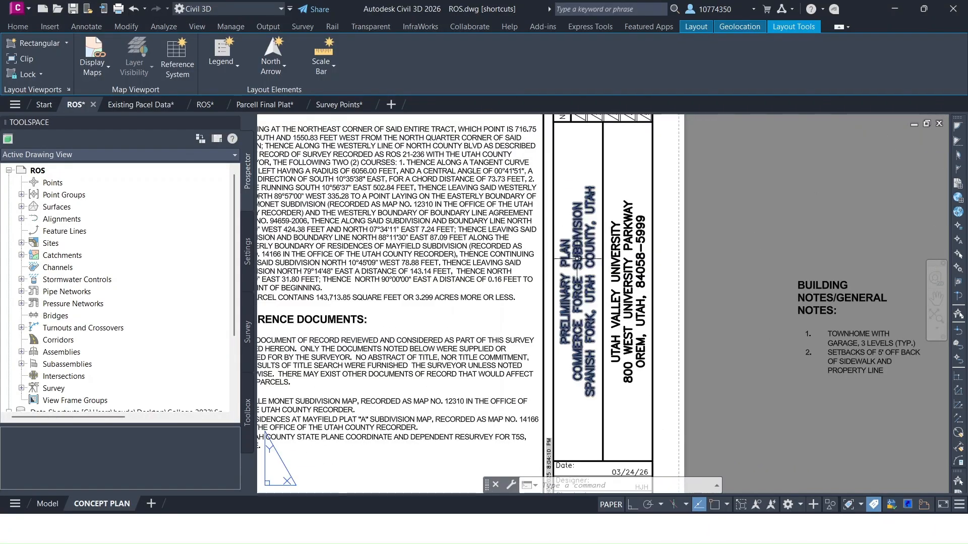
middle_drag(653, 121, 646, 345)
scroll(646, 345, down, 2)
middle_drag(631, 218, 621, 297)
middle_drag(636, 176, 665, 265)
scroll(636, 239, up, 2)
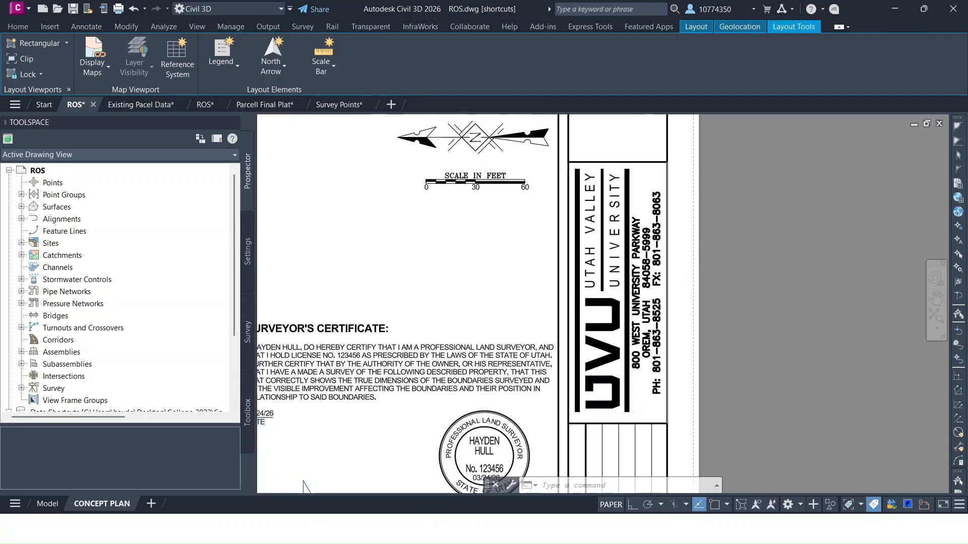
click(655, 180)
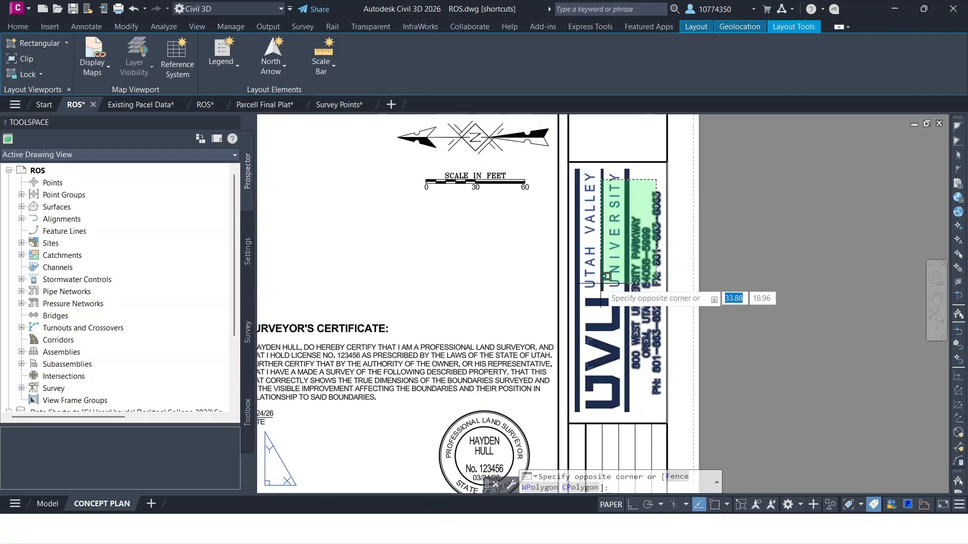
key(Escape)
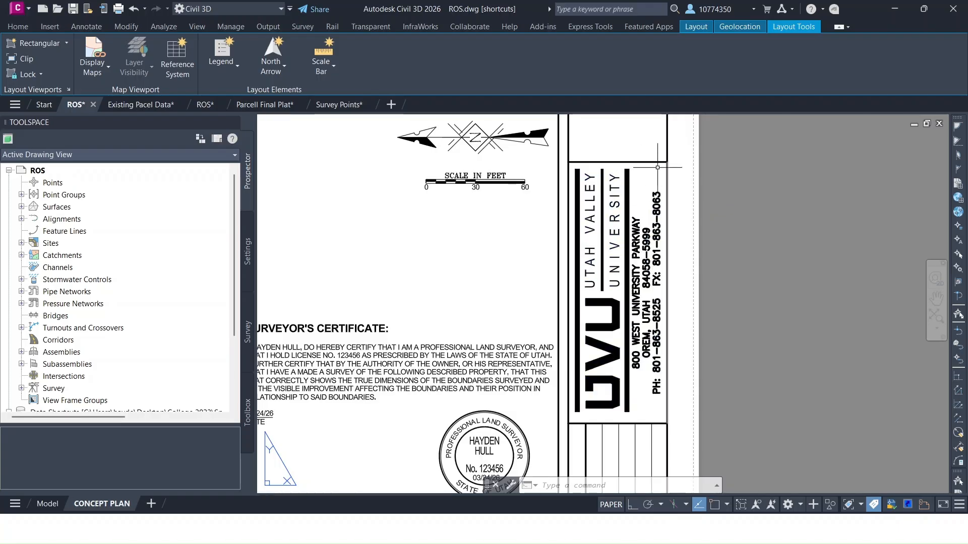
scroll(554, 328, down, 3)
scroll(630, 229, up, 5)
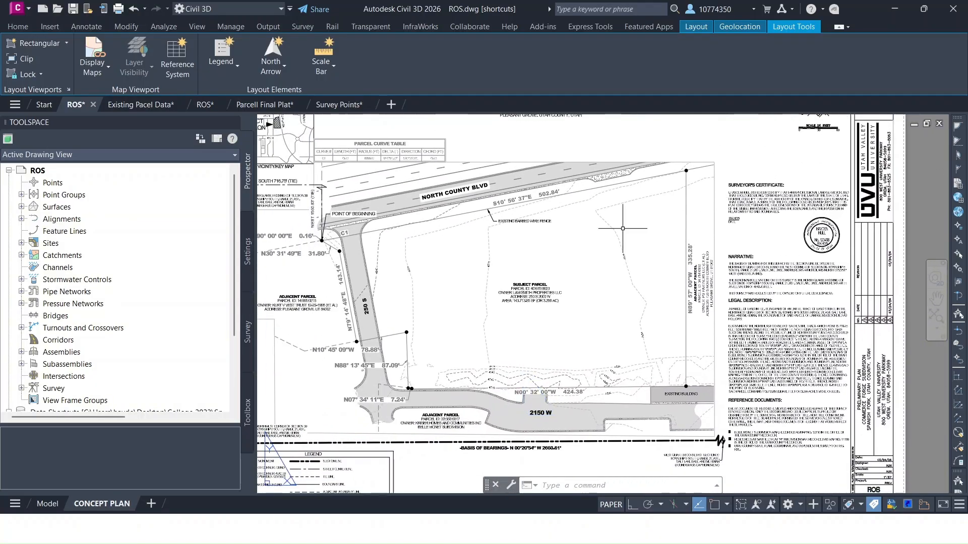
Step: Pan the Record of Survey sheet slightly in the drawing view
middle_drag(629, 230, 609, 233)
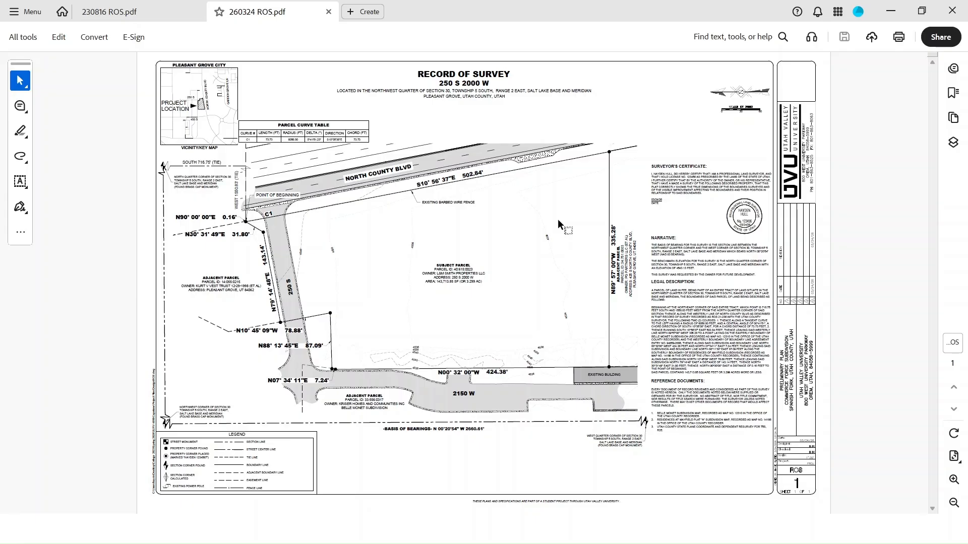
Step: Zoom the 260324 ROS plat to 50% and inspect the RECORD OF SURVEY title and surveyor's certificate
click(953, 477)
click(953, 478)
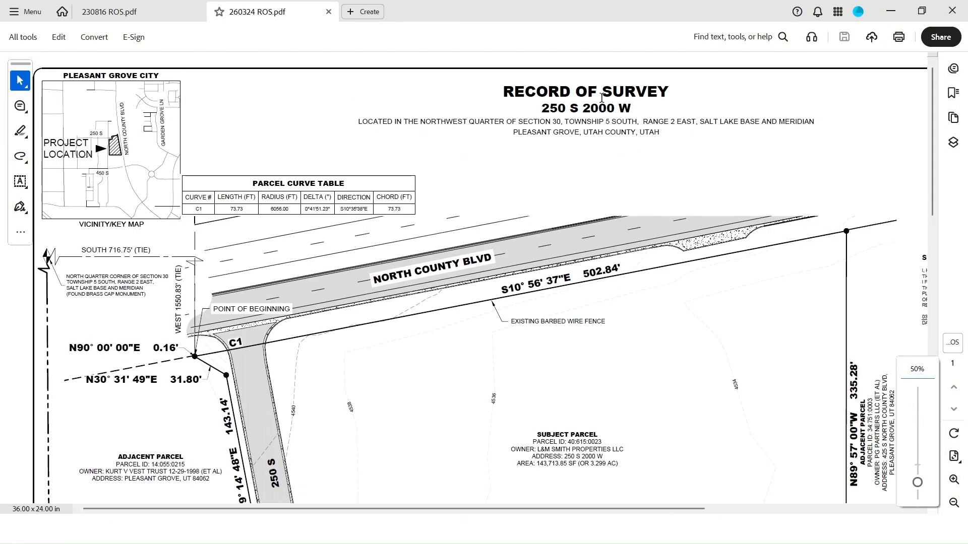
drag(499, 89, 659, 104)
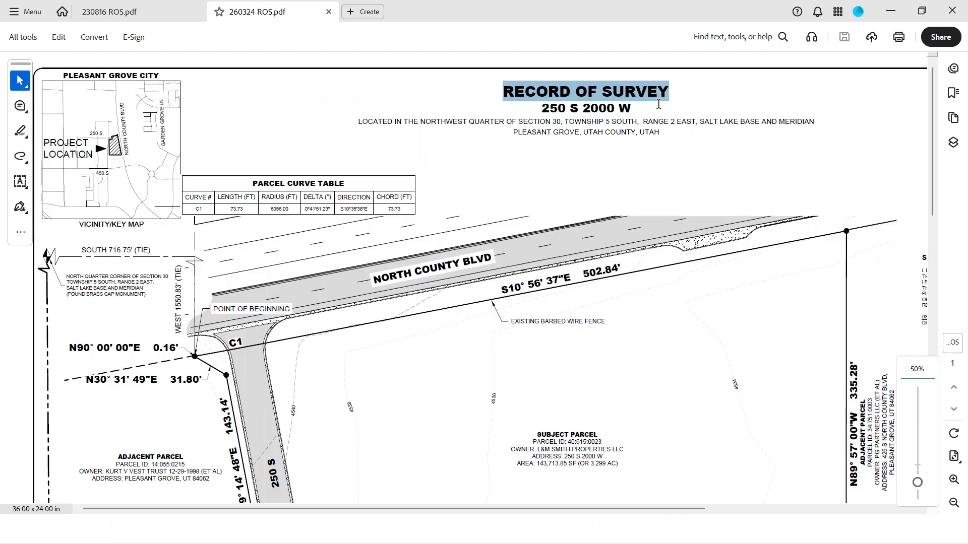
click(558, 109)
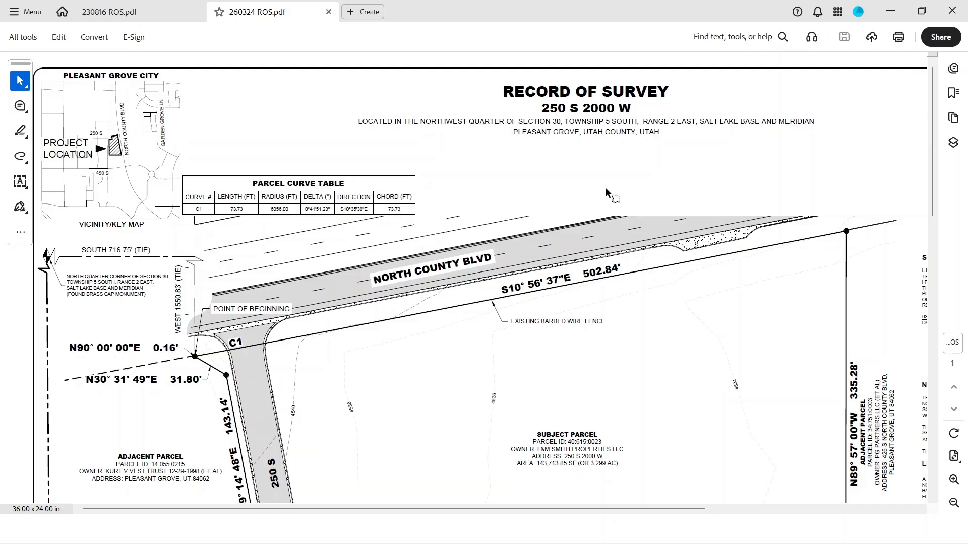
middle_drag(200, 114, 207, 96)
scroll(589, 172, right, 6)
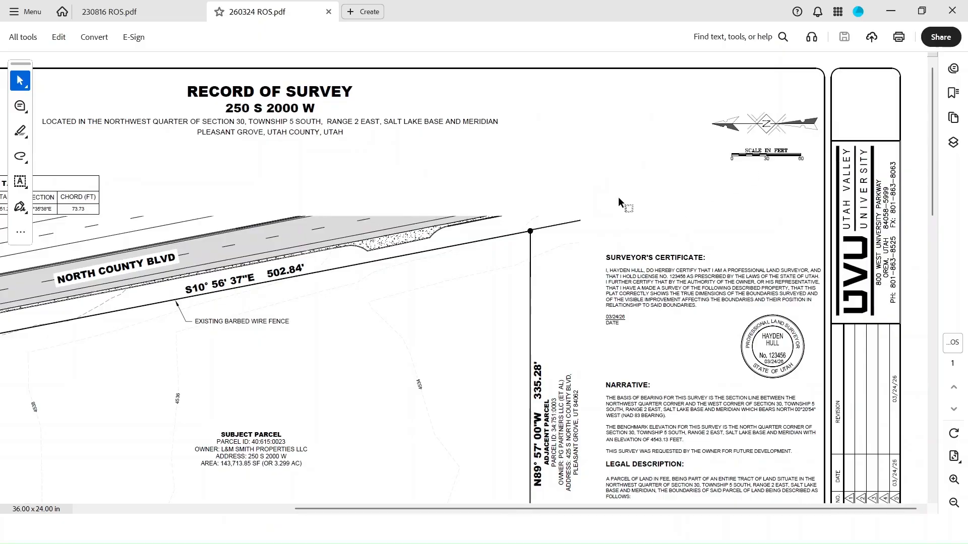
Step: Look through the 260324 plat's narrative, legal description, Legend and lower parcel boundaries
scroll(618, 197, down, 3)
scroll(595, 218, up, 1)
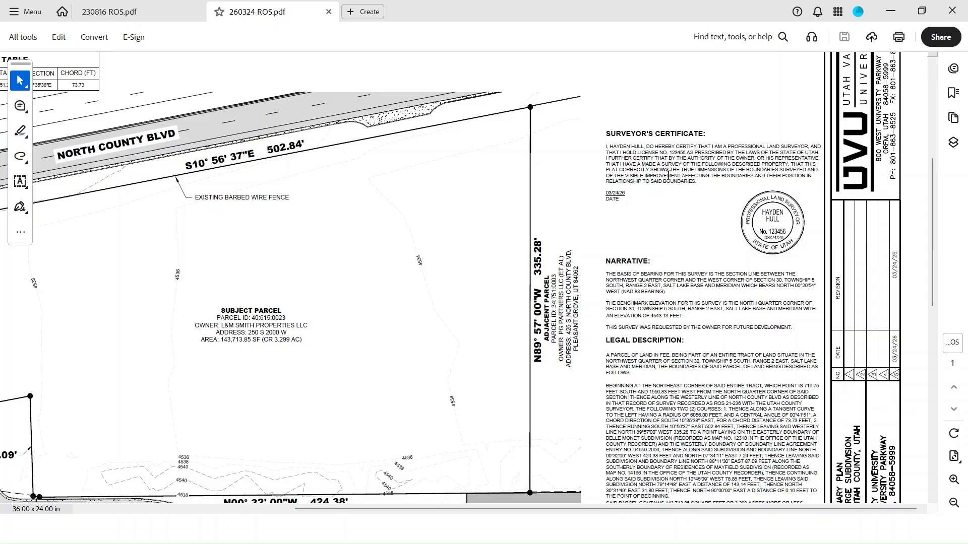
scroll(651, 255, down, 3)
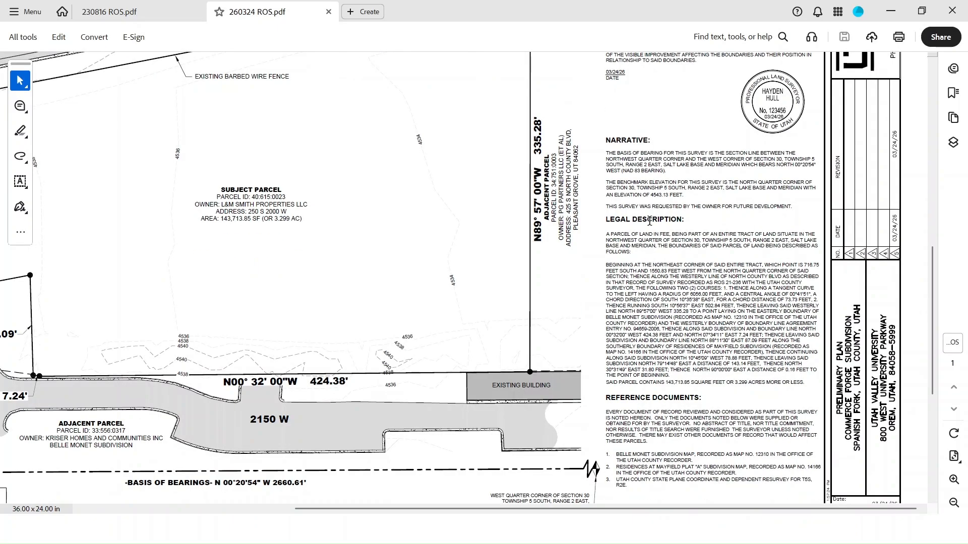
scroll(703, 343, down, 1)
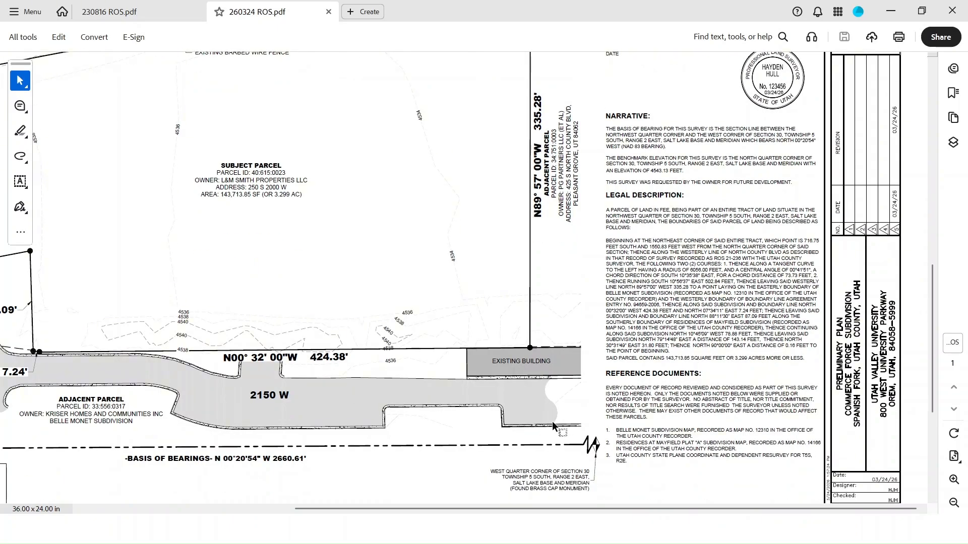
middle_drag(575, 377, 564, 379)
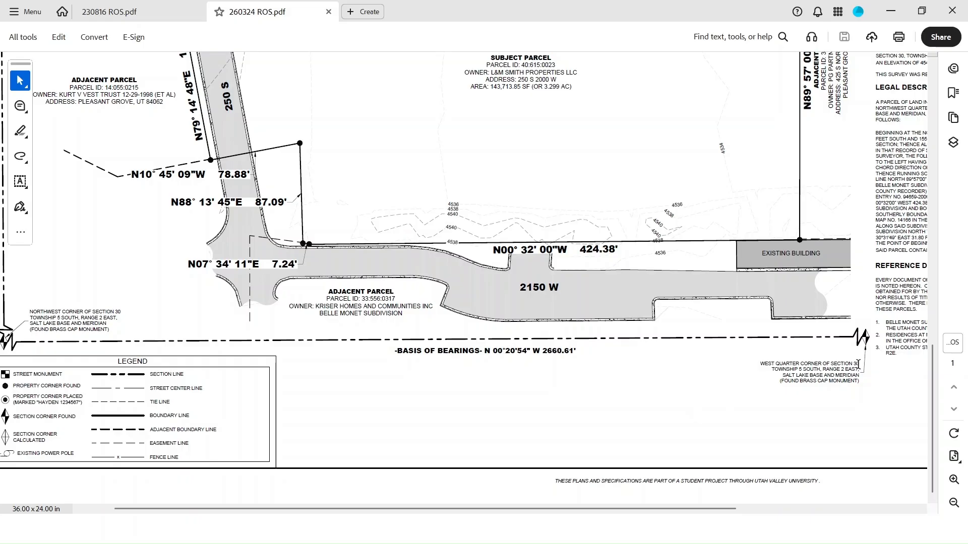
middle_drag(632, 377, 627, 374)
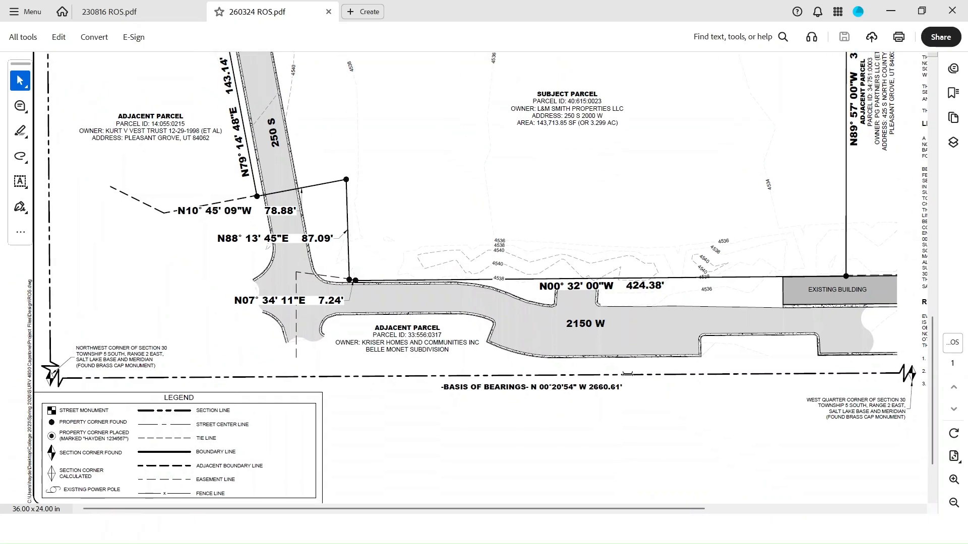
scroll(627, 374, up, 5)
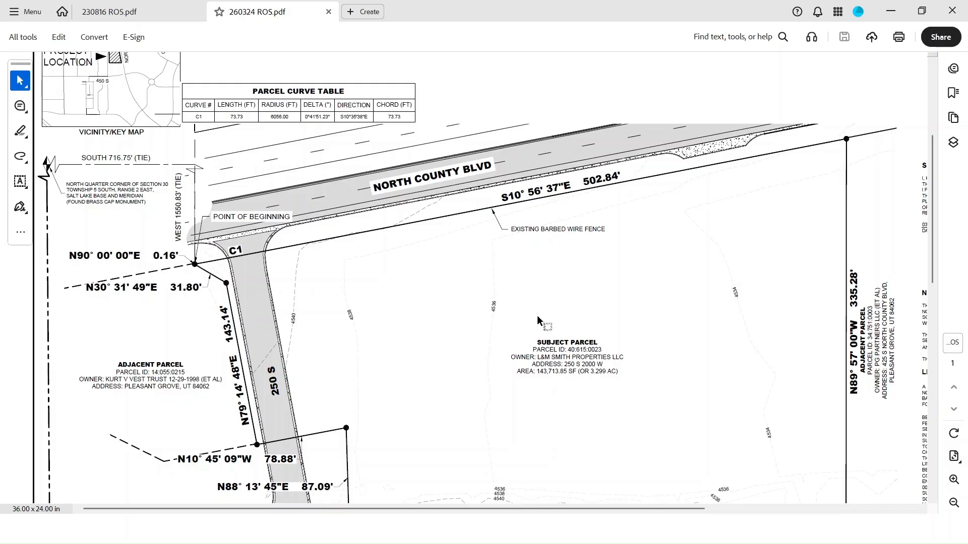
scroll(538, 316, down, 3)
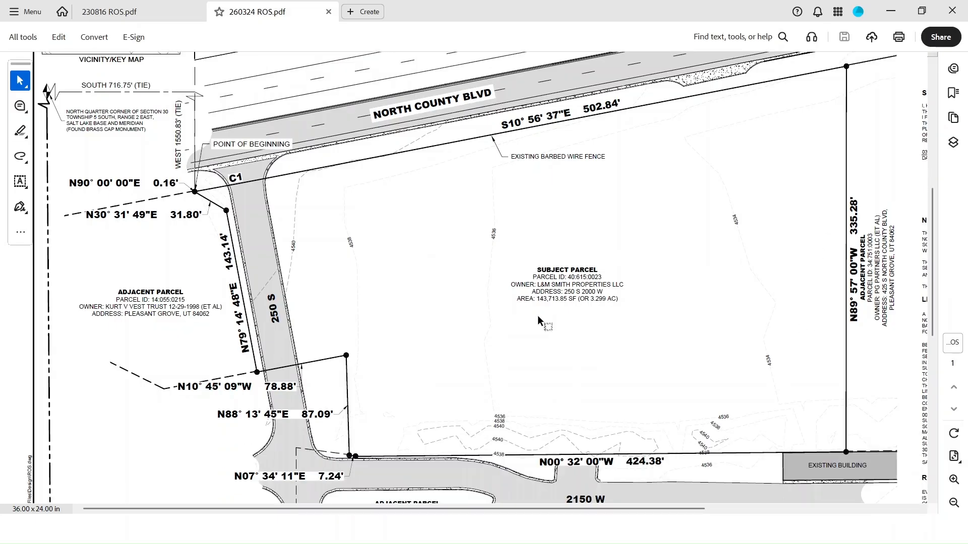
scroll(537, 315, down, 1)
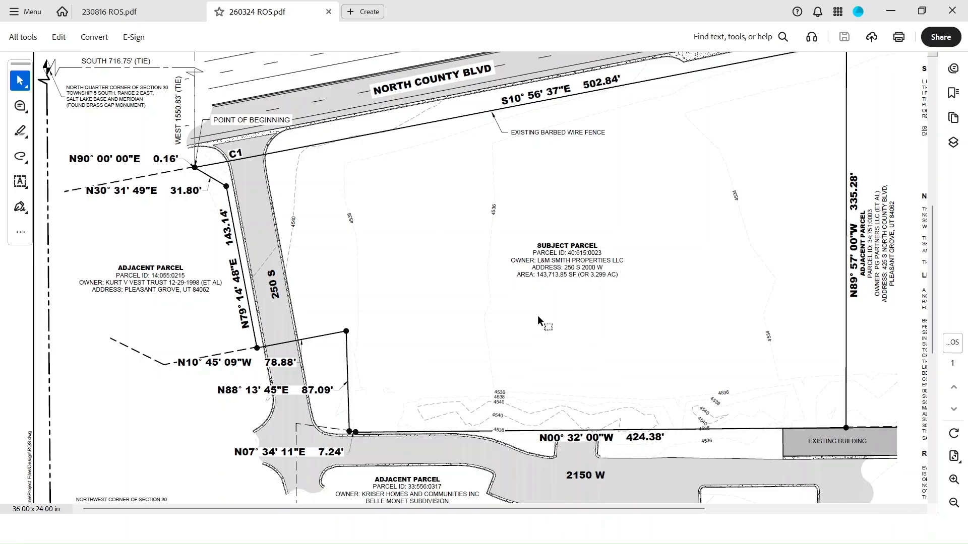
scroll(634, 288, down, 2)
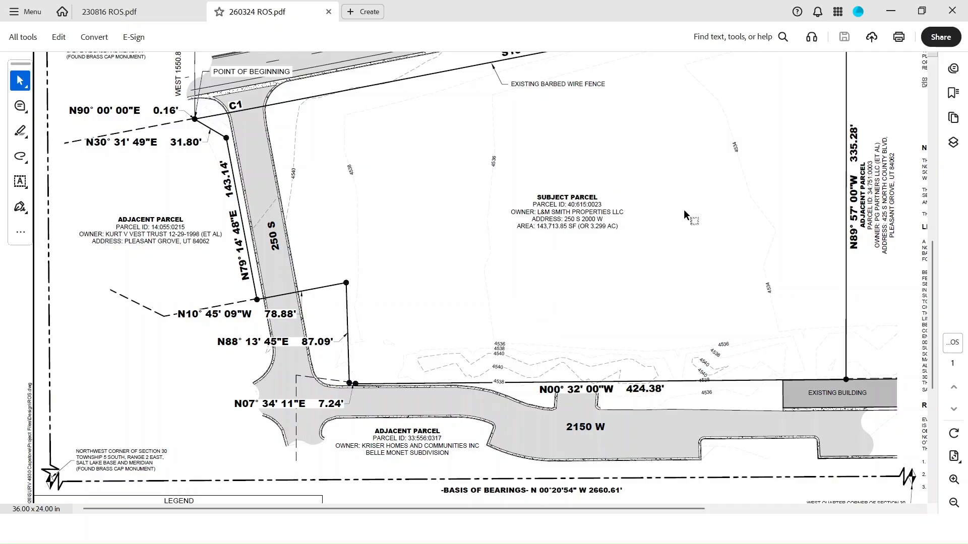
scroll(684, 210, down, 6)
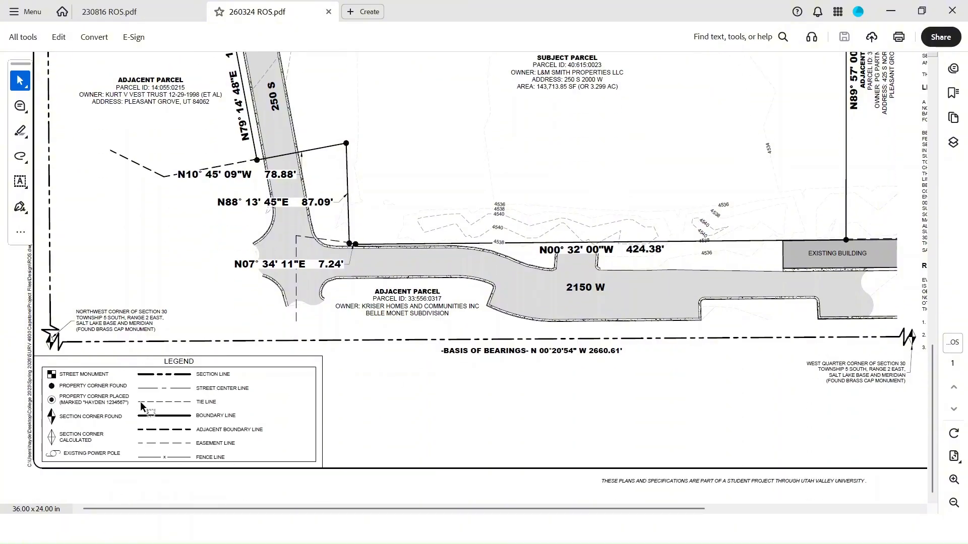
Step: Zoom out to the whole 260324 sheet, then bring up the earlier 230816 ROS.pdf survey
click(952, 503)
click(952, 503)
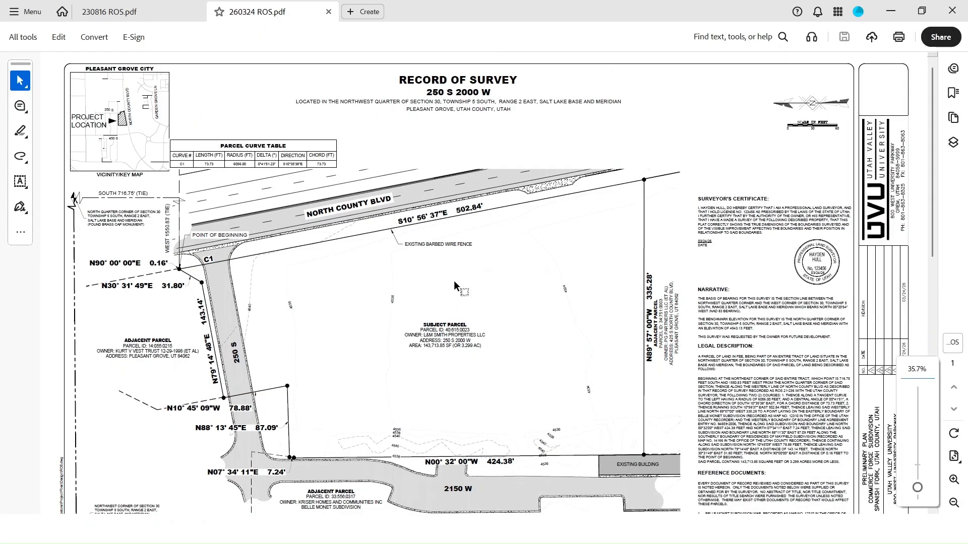
scroll(453, 281, down, 2)
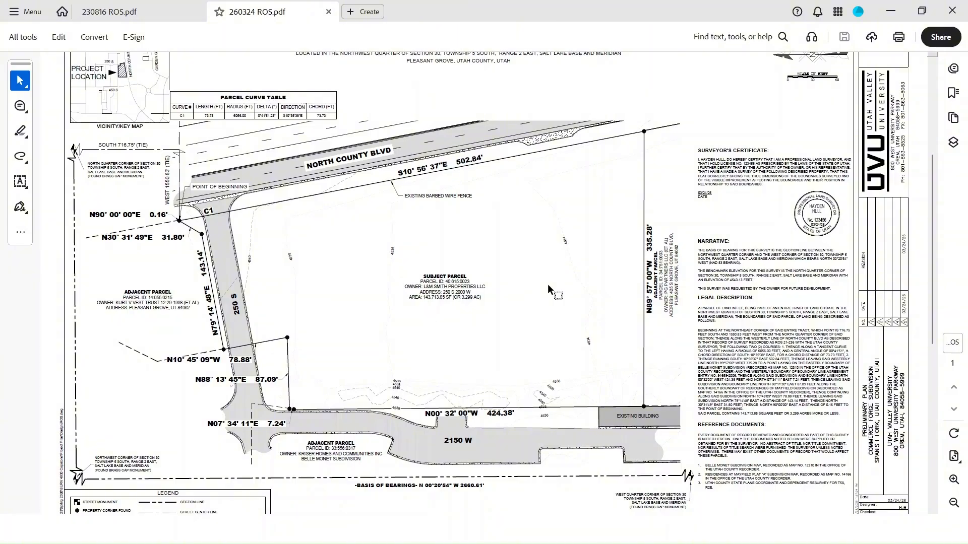
scroll(551, 302, up, 1)
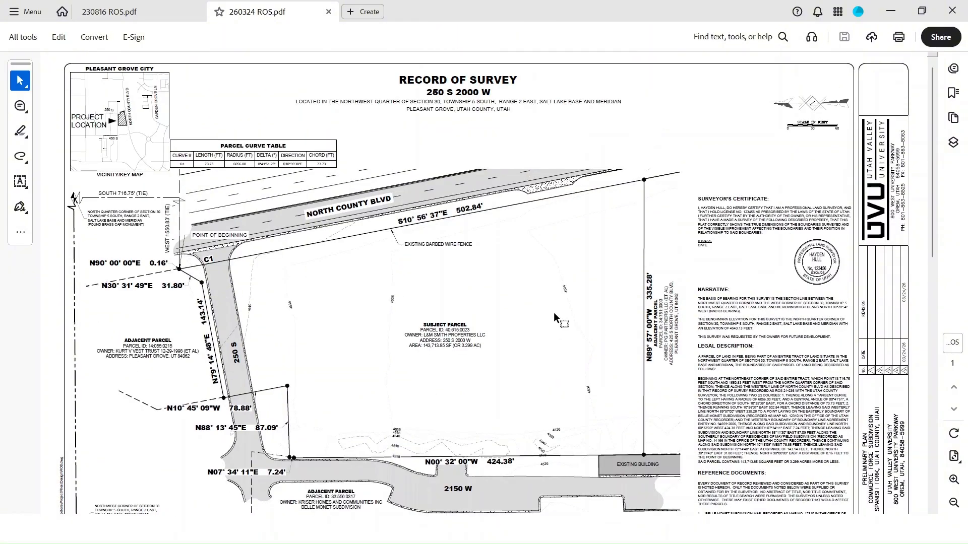
click(152, 13)
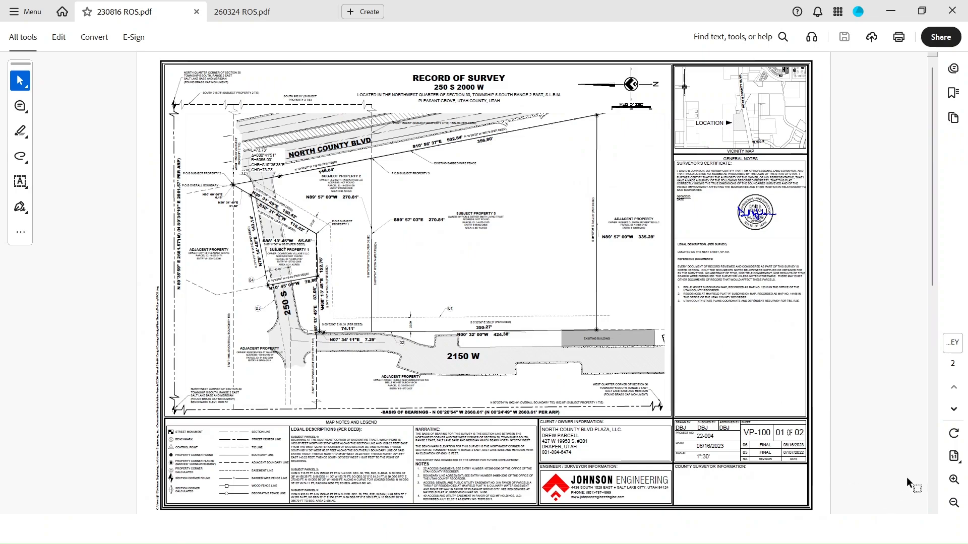
click(957, 480)
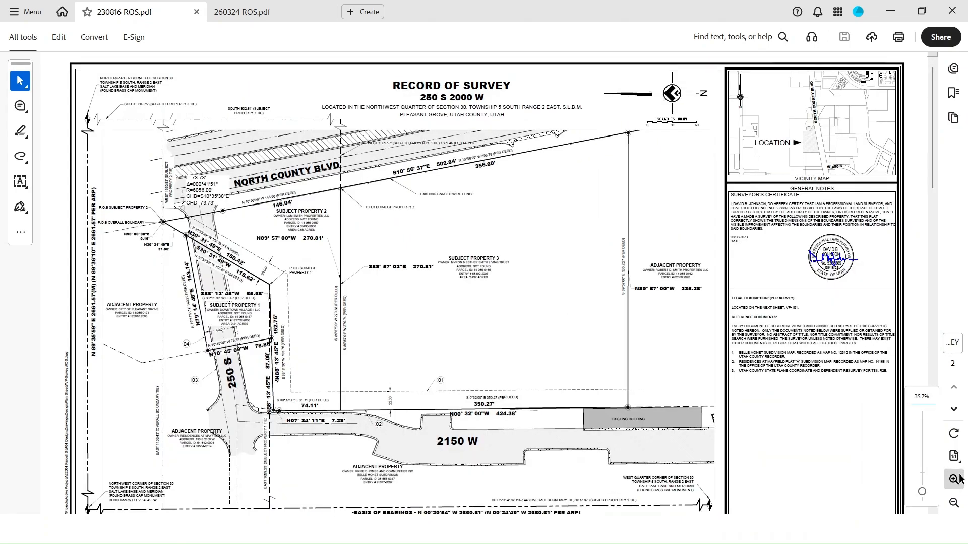
click(954, 480)
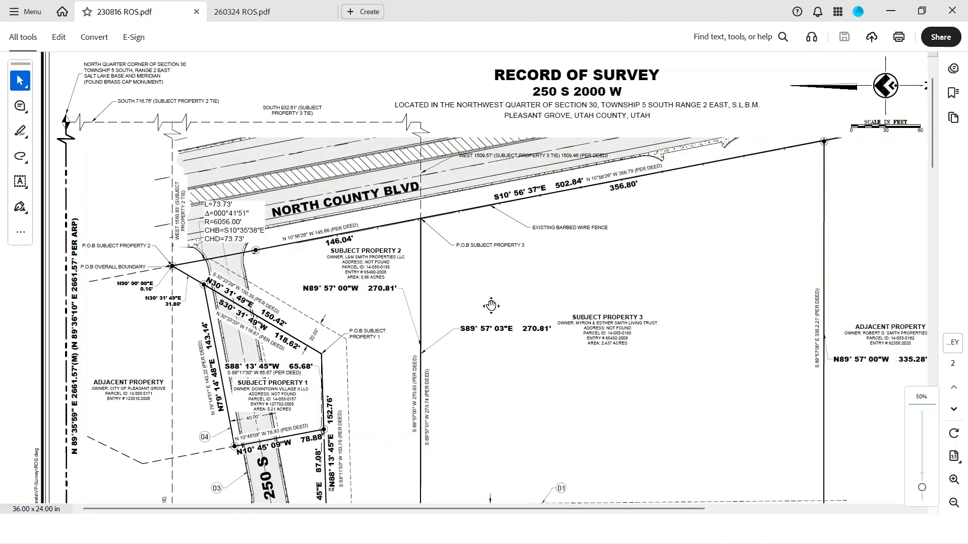
scroll(490, 306, down, 5)
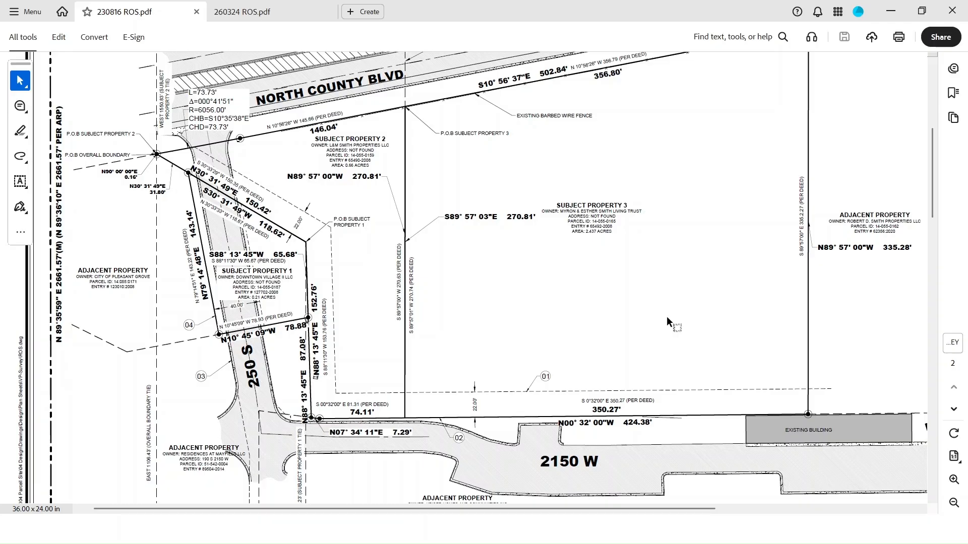
click(953, 480)
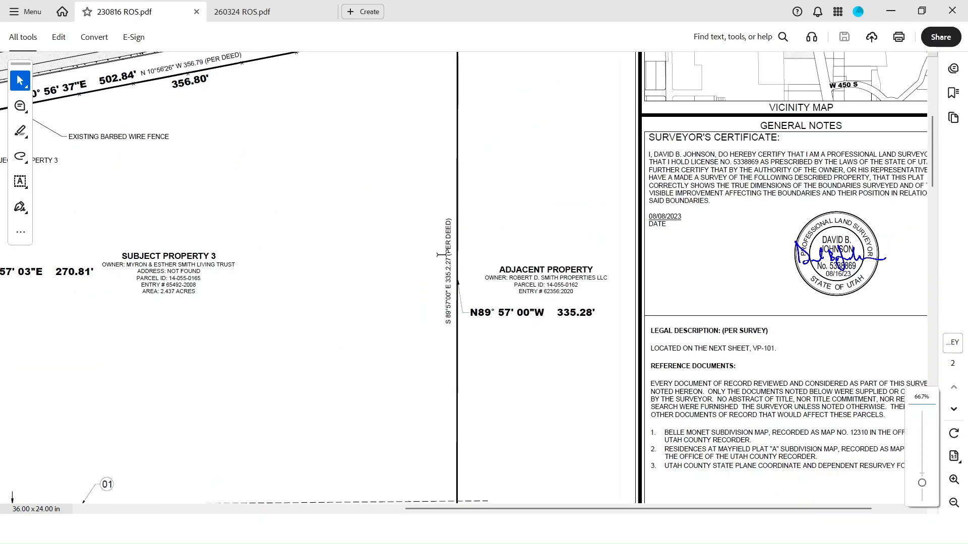
middle_drag(378, 246, 393, 209)
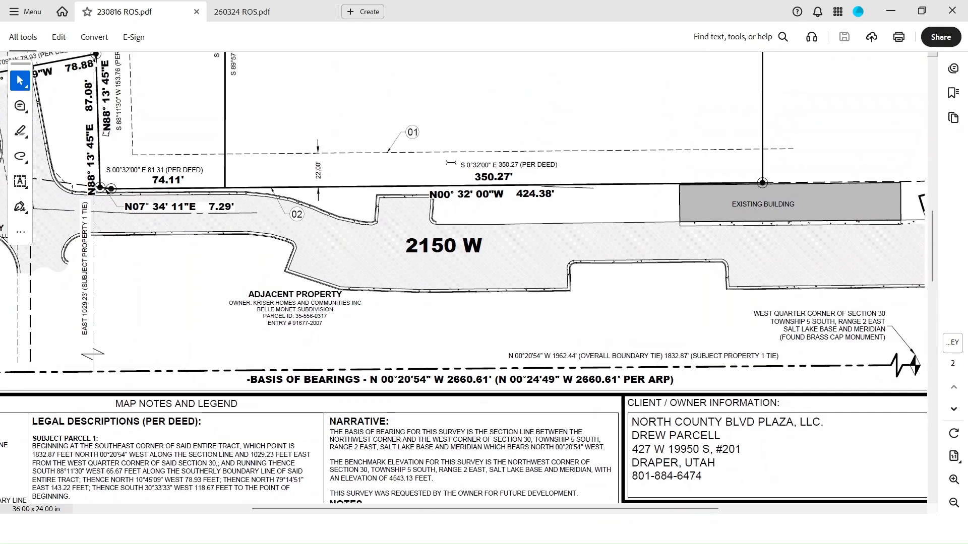
drag(465, 165, 540, 165)
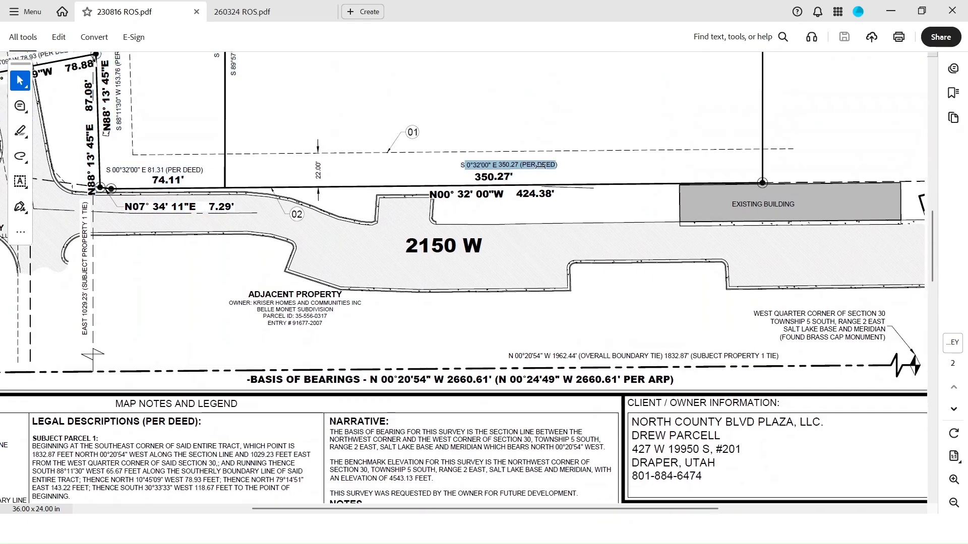
click(464, 172)
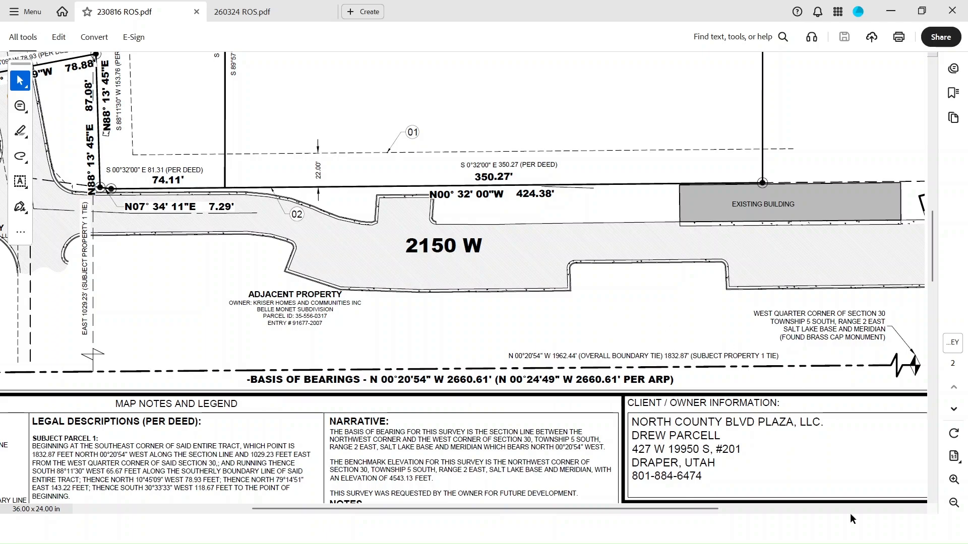
click(952, 502)
click(953, 501)
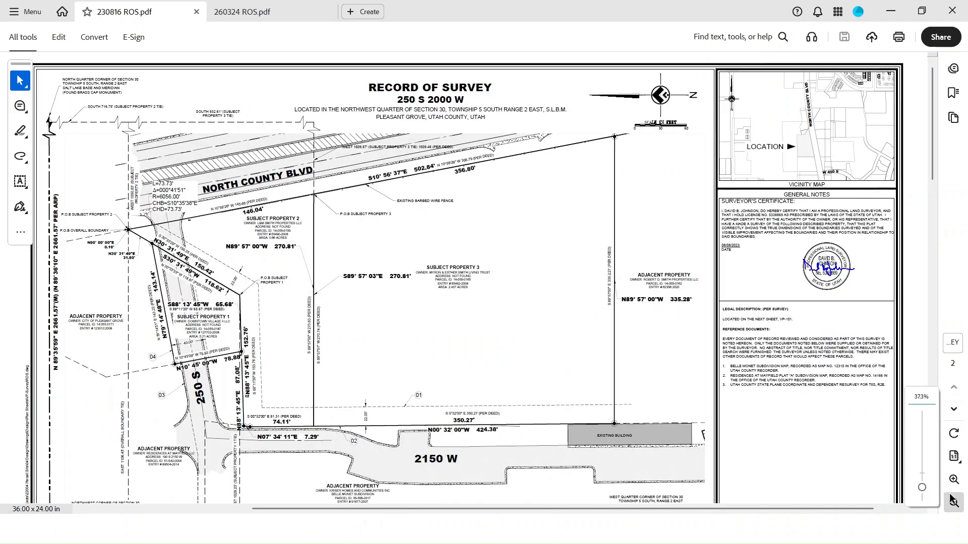
click(953, 503)
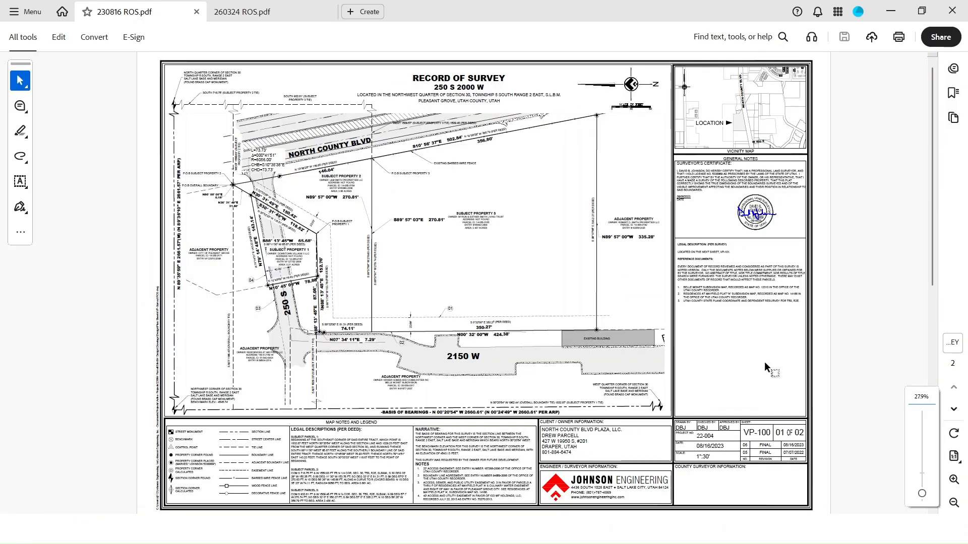